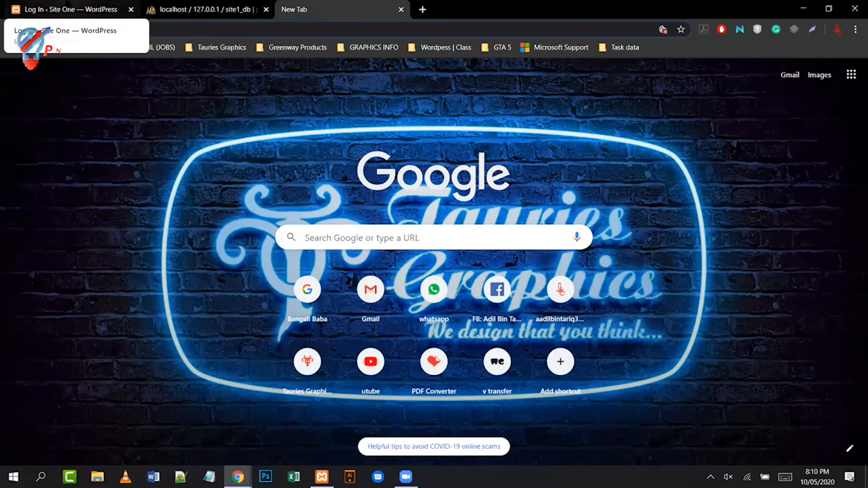
- Check the WordPress login page's full address, then return to the empty new tab
click(92, 13)
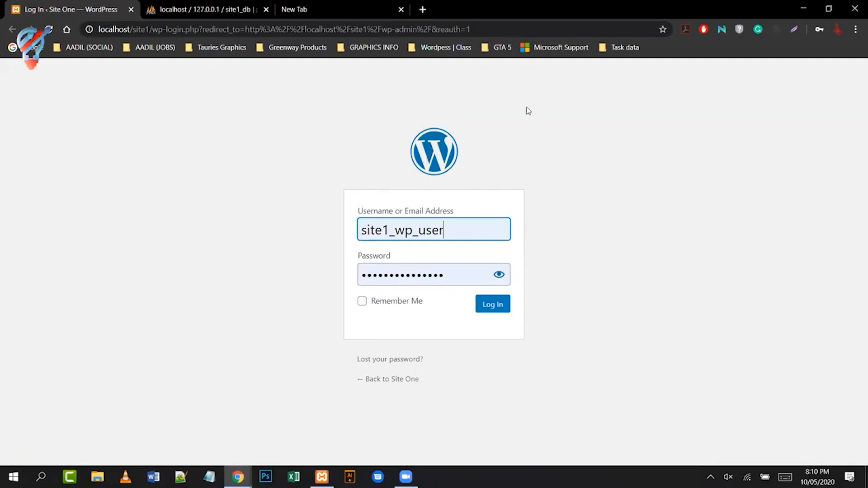
click(495, 29)
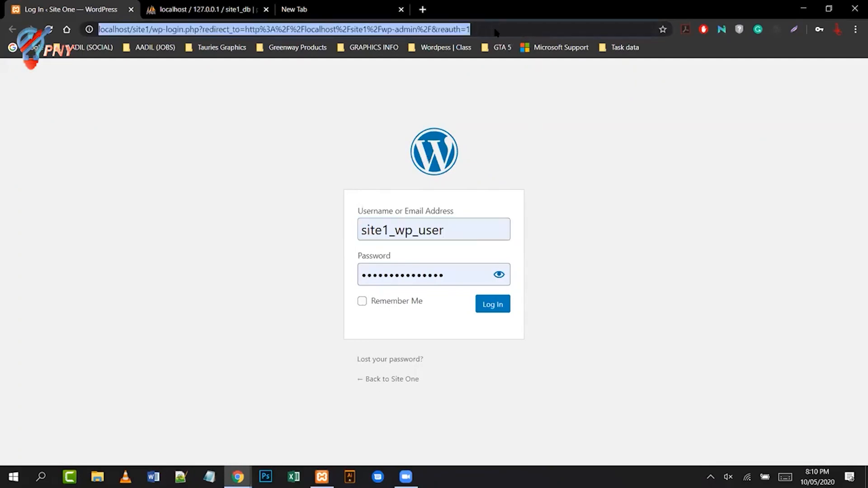
click(365, 8)
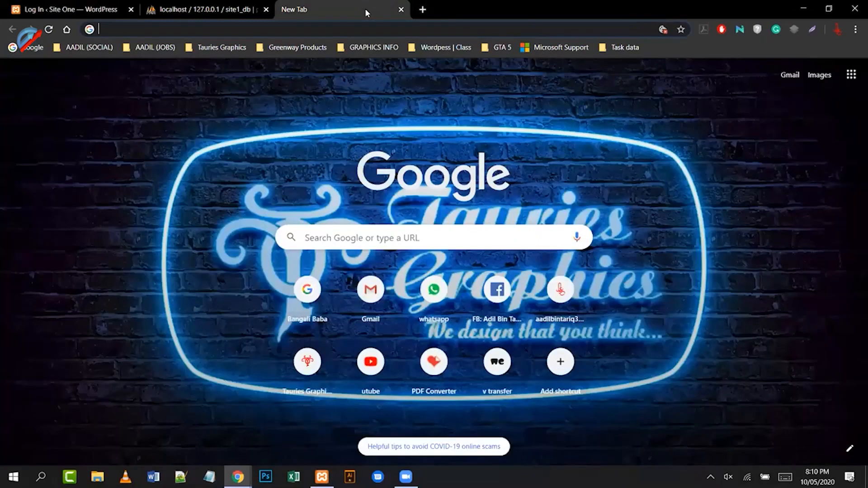
- Stop and restart Apache and MySQL in XAMPP, then open phpMyAdmin from MySQL's Admin button
click(322, 477)
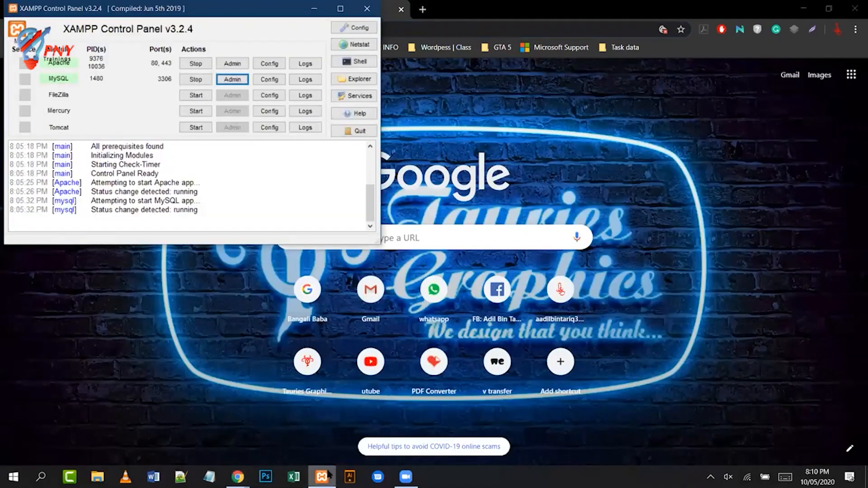
click(189, 66)
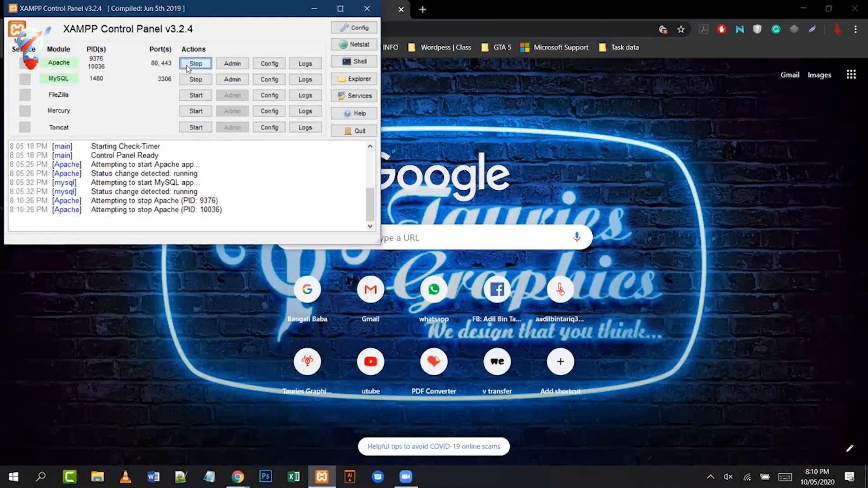
click(193, 79)
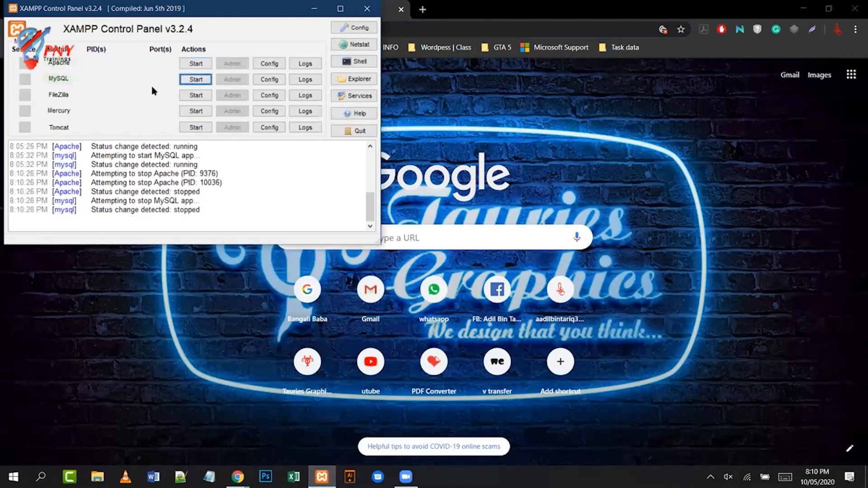
click(196, 63)
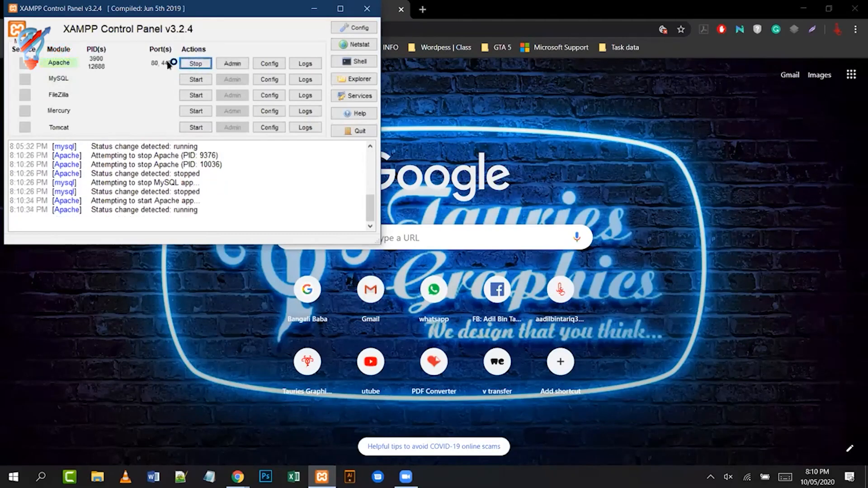
click(196, 80)
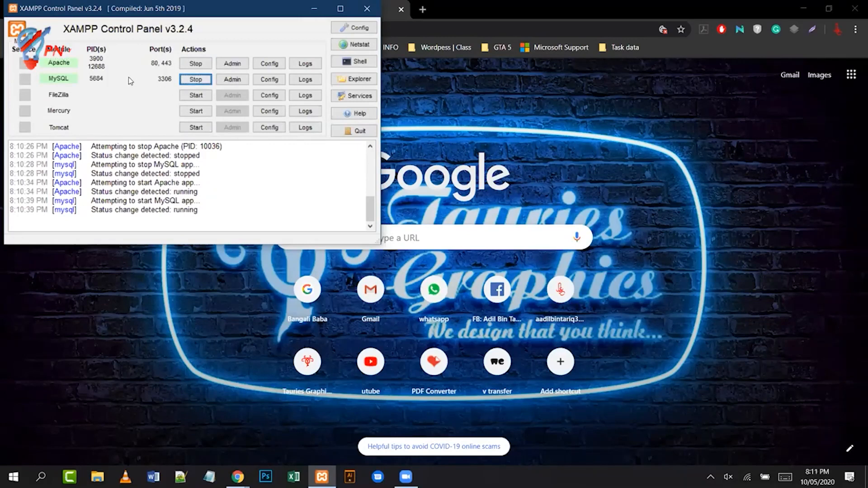
click(232, 80)
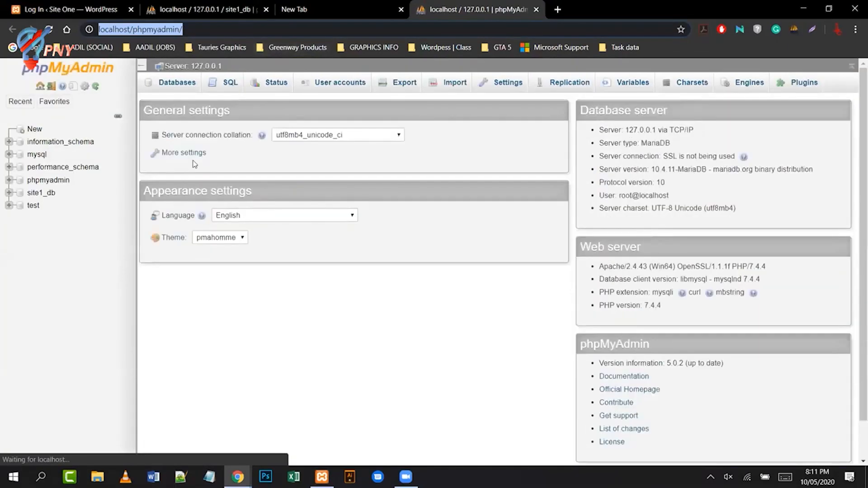
- Browse the 13 tables in the site1_db database, then open a fresh Chrome tab
click(40, 194)
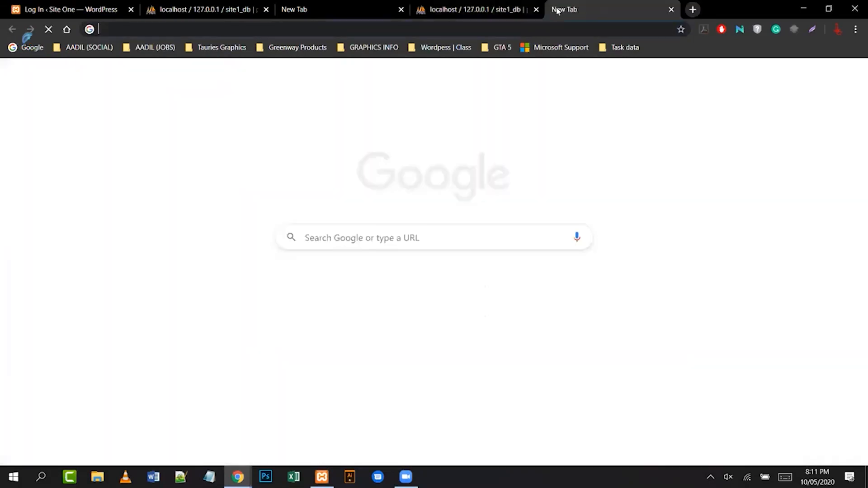
click(558, 9)
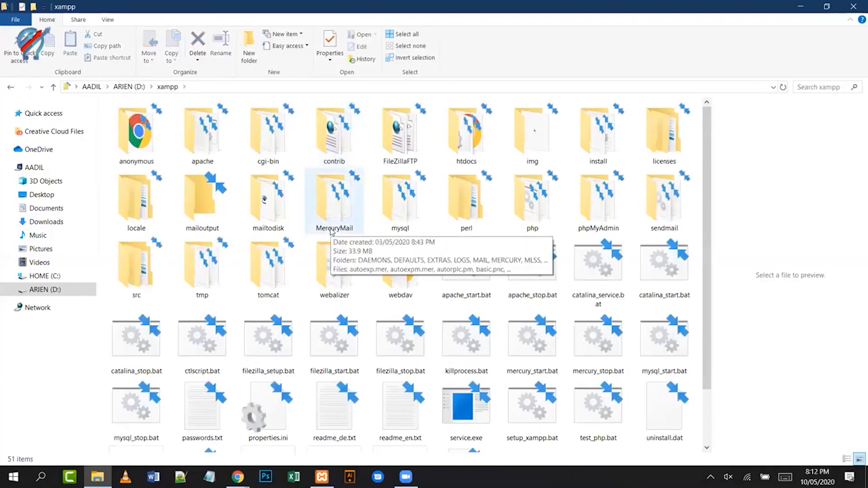
- Switch File Explorer to Details view, open xampp\htdocs\site1, and go back to Chrome
click(106, 21)
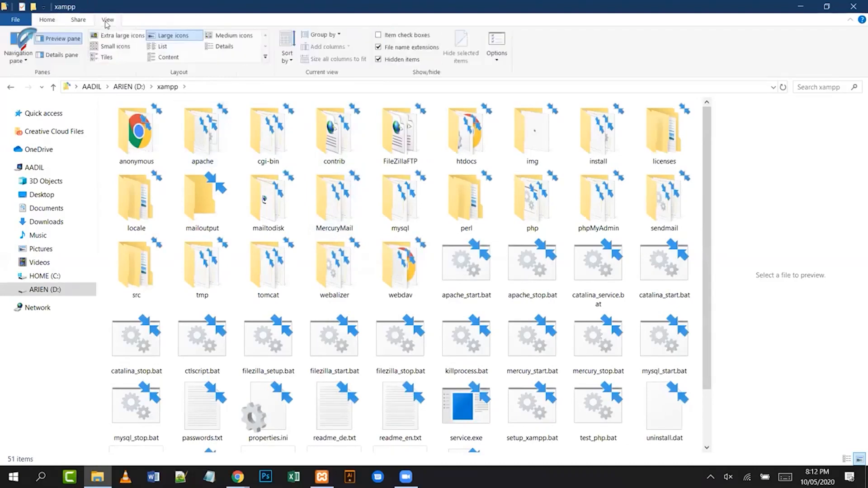
click(212, 47)
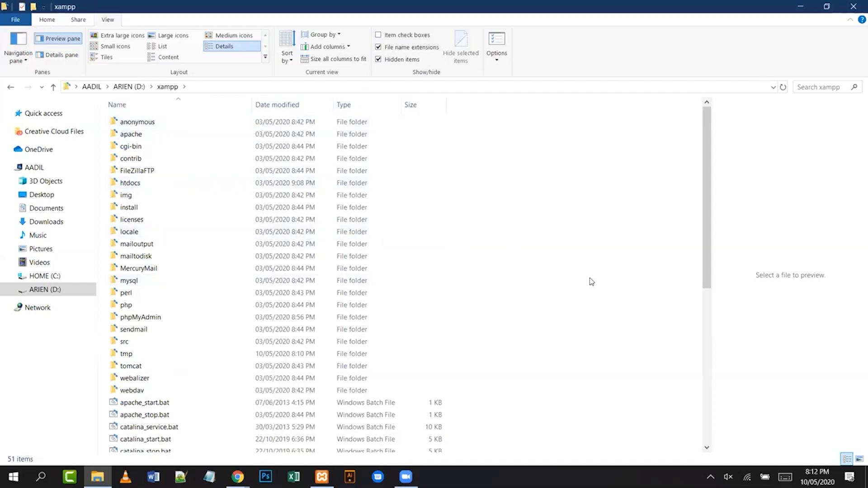
double_click(144, 185)
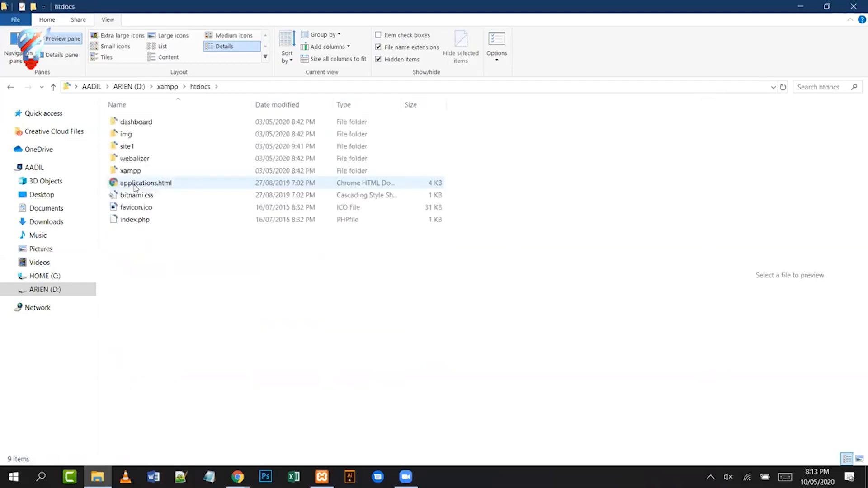
double_click(133, 150)
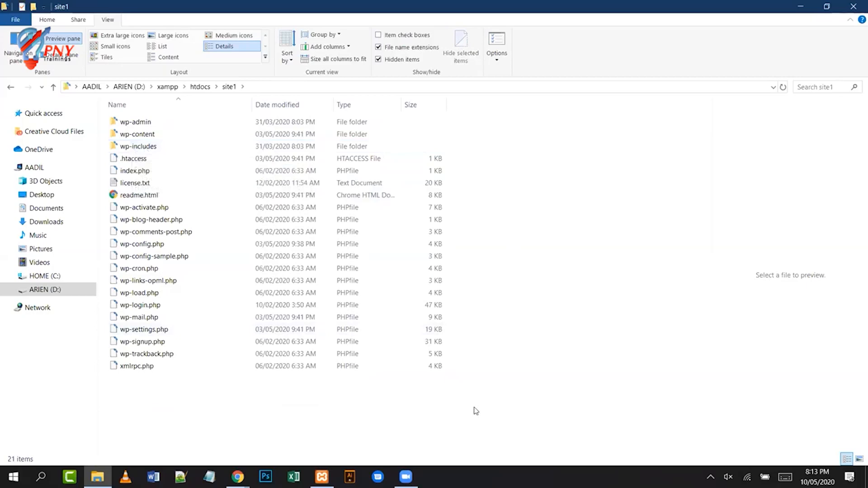
click(242, 474)
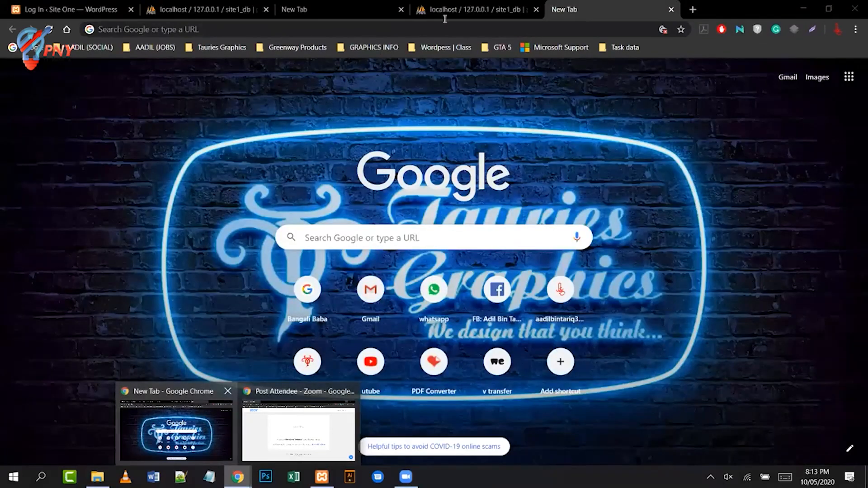
- Load localhost/site1 in the new tab to show the Site One front page with 'Hello world!'
click(160, 415)
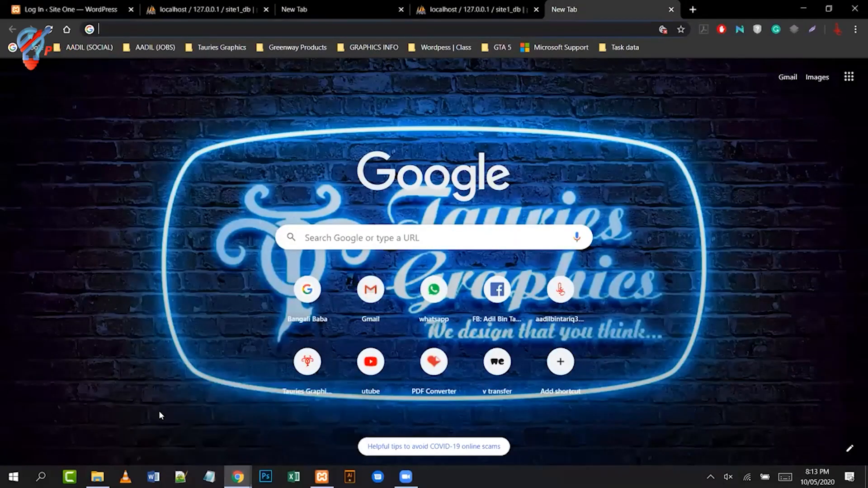
click(344, 28)
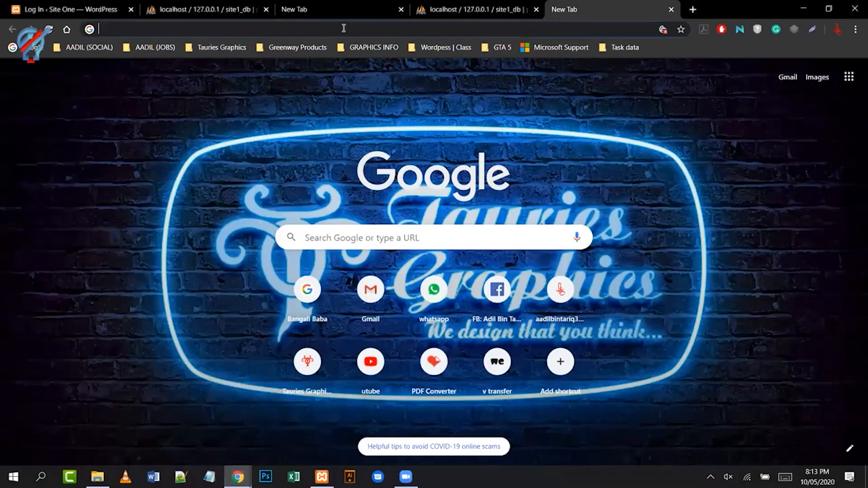
text(localhost/site1)
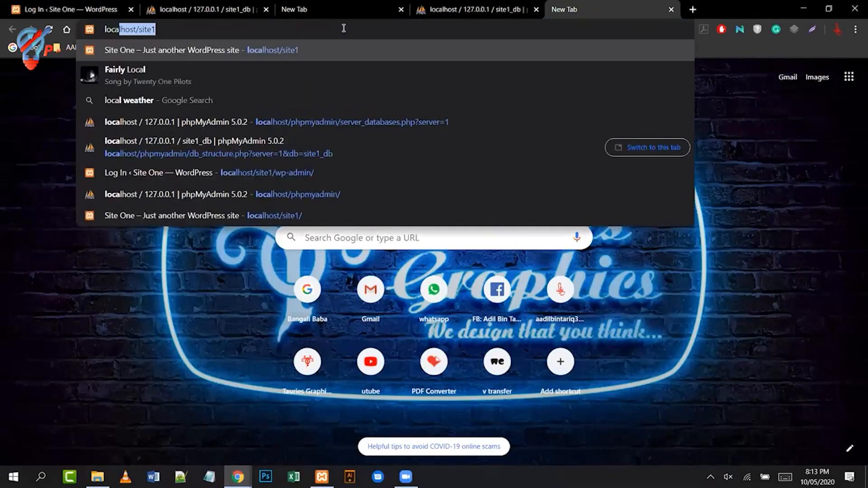
key(Right)
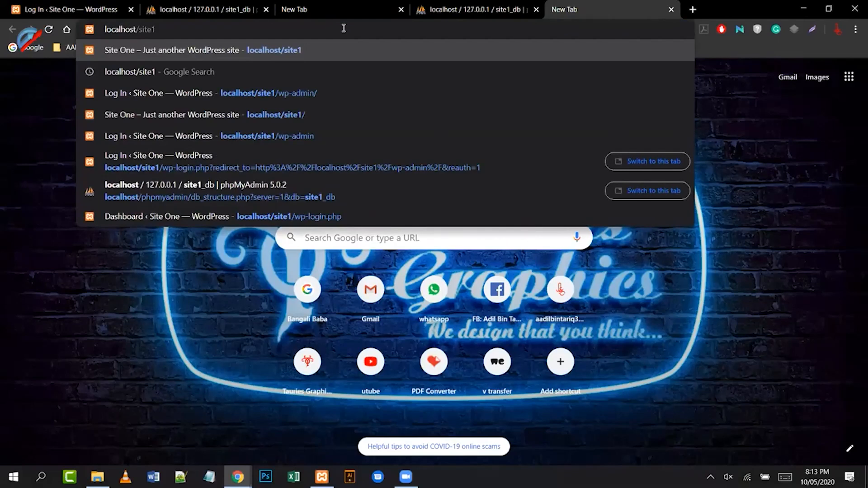
key(ctrl+shift+Left)
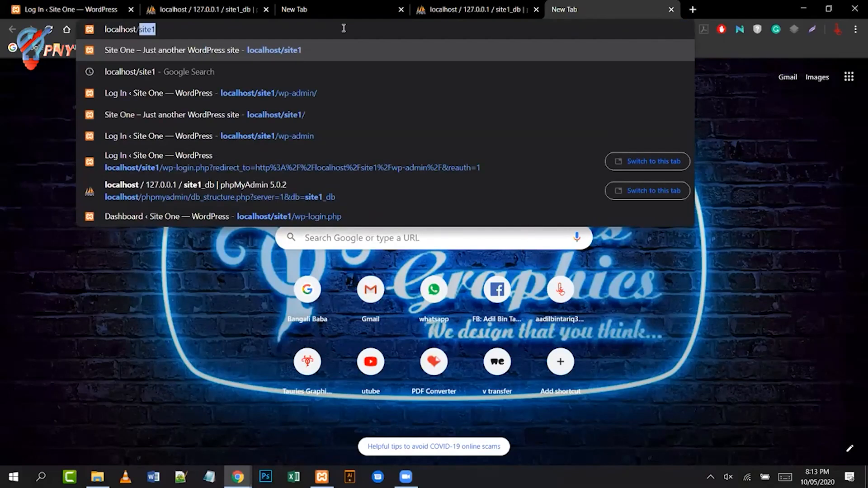
key(BackSpace)
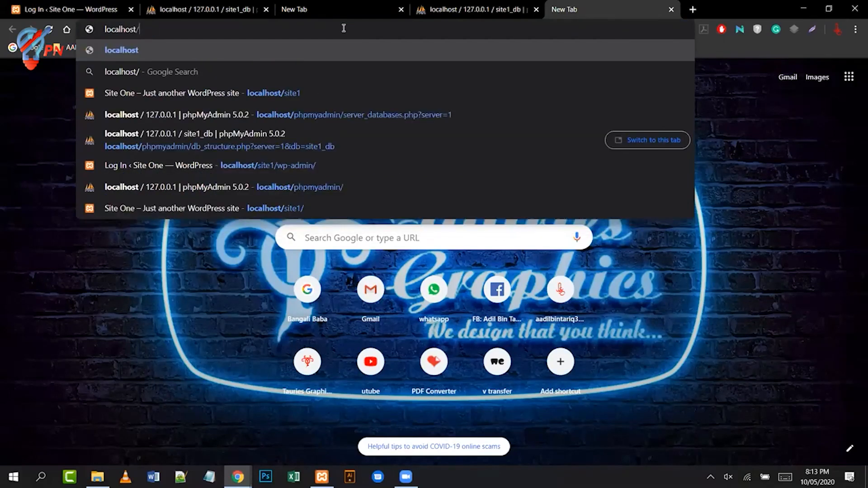
text(site)
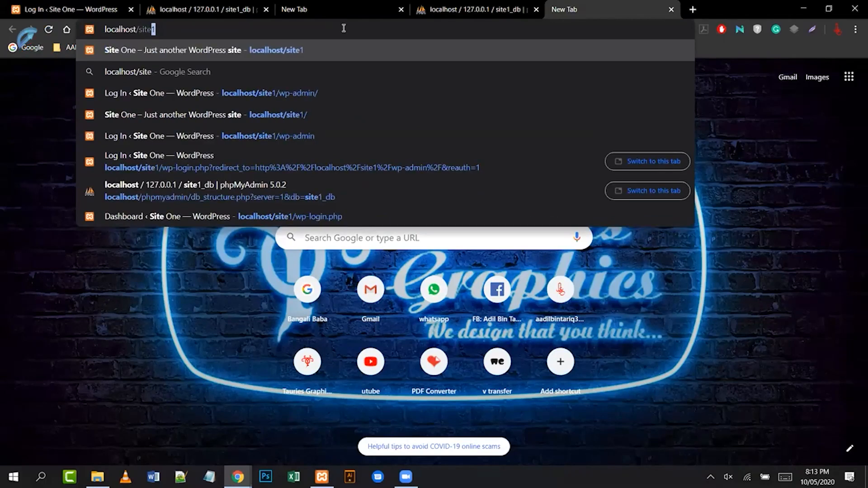
text(1)
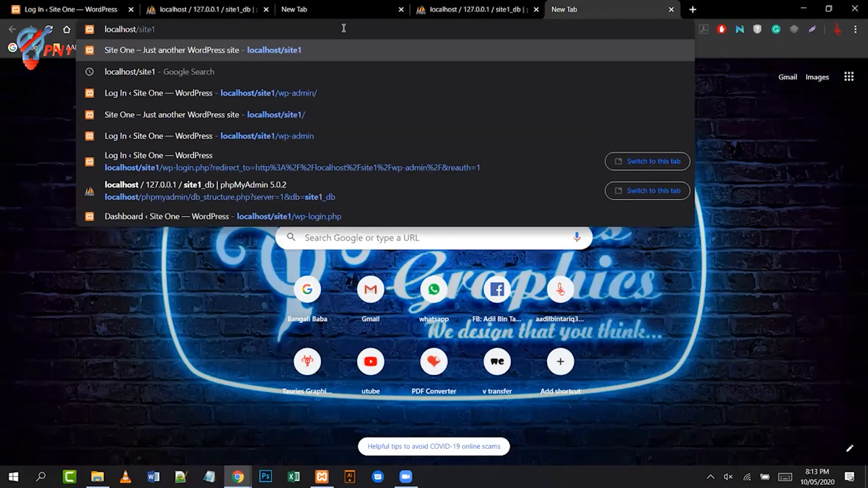
key(Return)
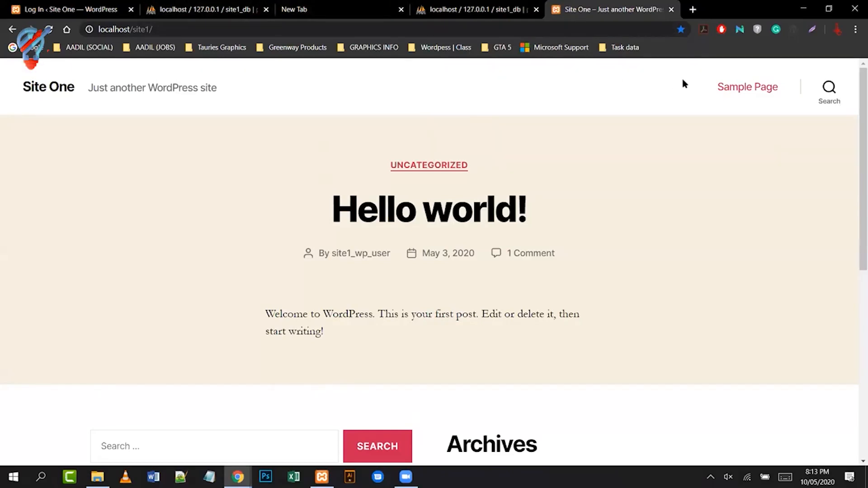
- Enter localhost/site1/wp-admin/ in the address bar to reach the Site One login page
click(310, 29)
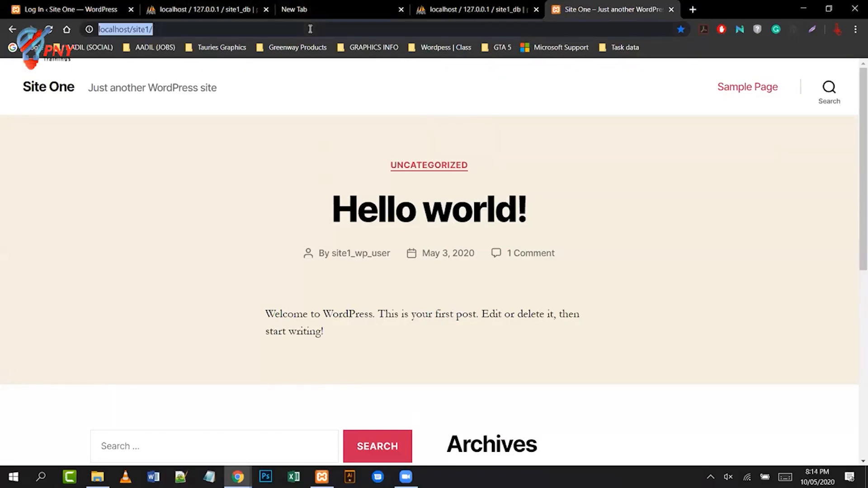
click(310, 29)
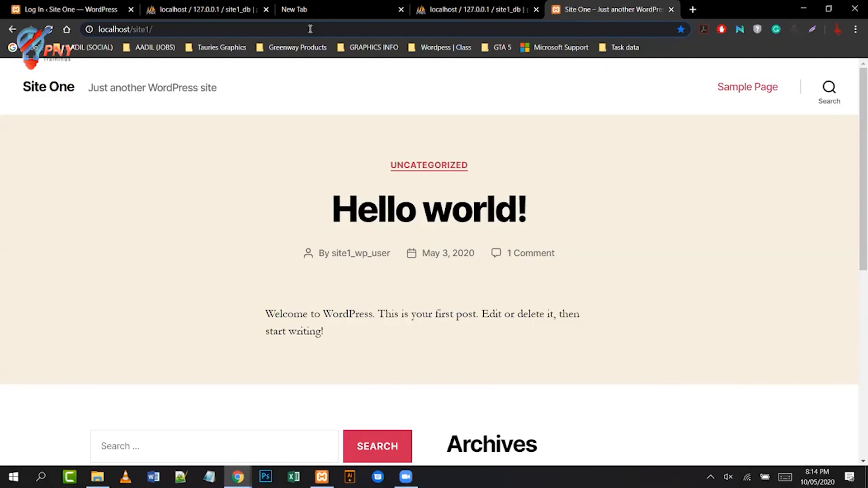
text(login)
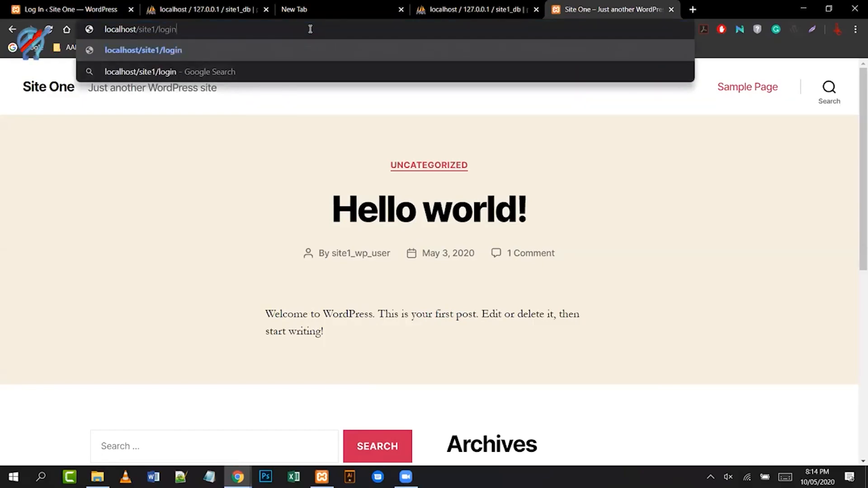
key(BackSpace)
key(BackSpace)
key(BackSpace)
key(BackSpace)
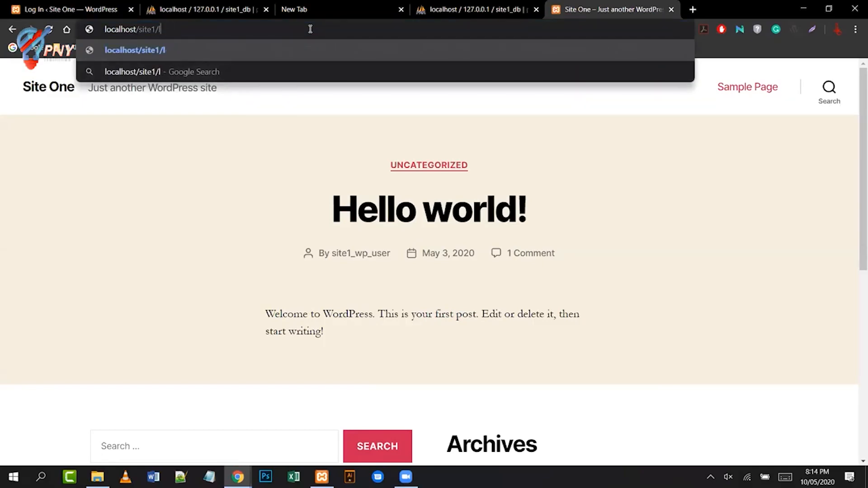
key(BackSpace)
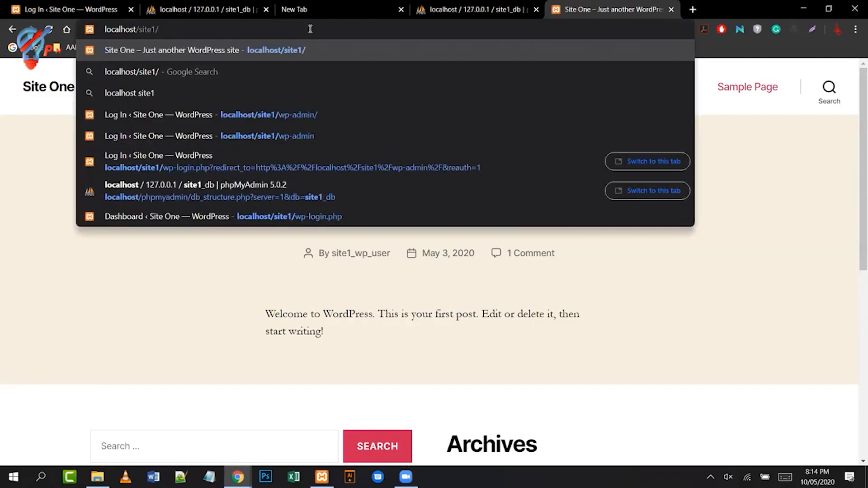
text(wp-)
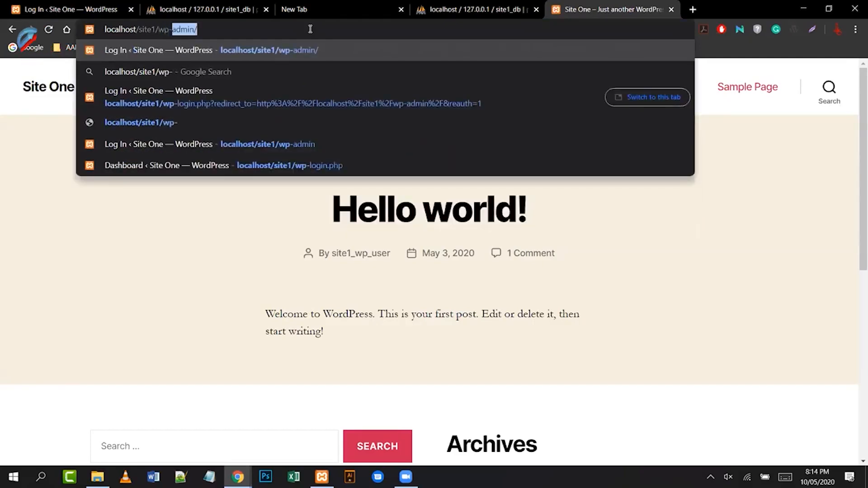
key(Right)
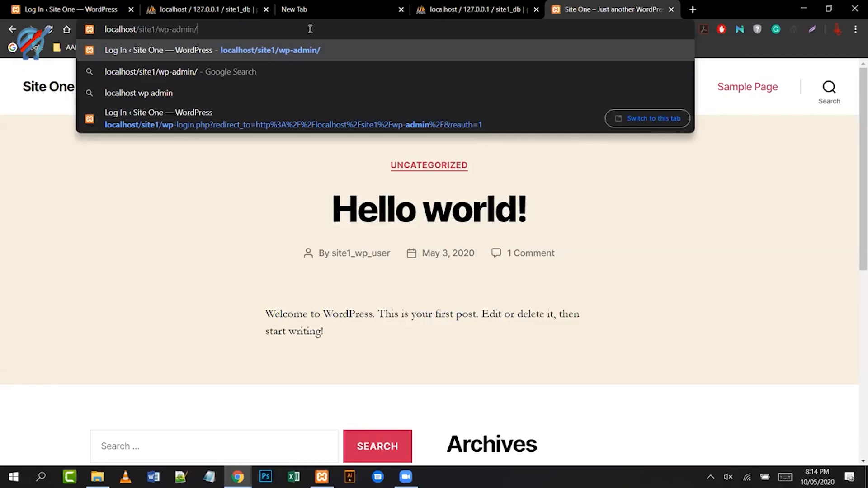
key(BackSpace)
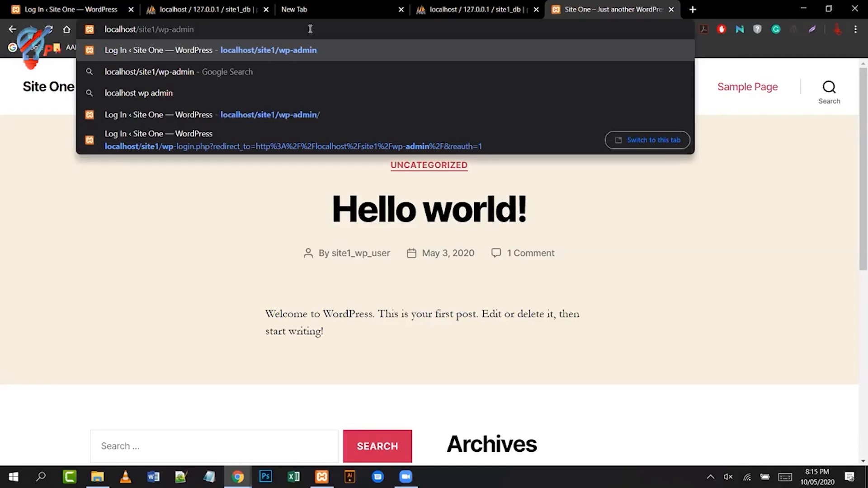
text(/)
key(Return)
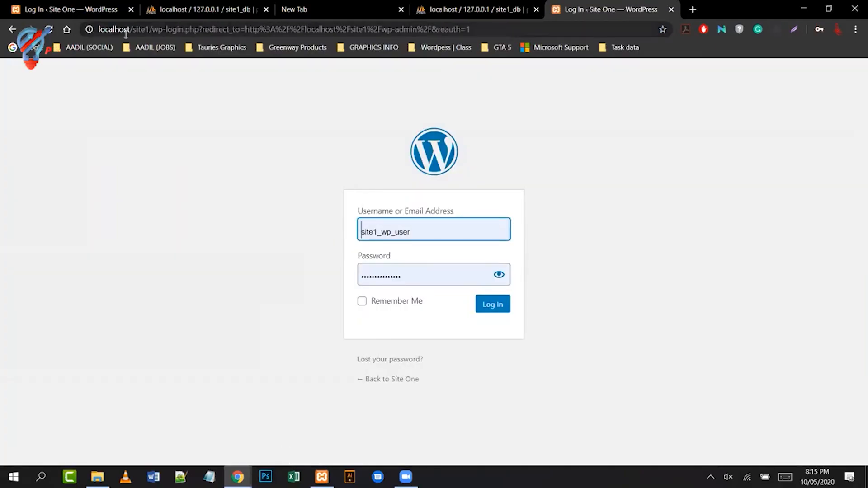
- Load the plain localhost/site1/wp-login.php page without the redirect part
click(150, 28)
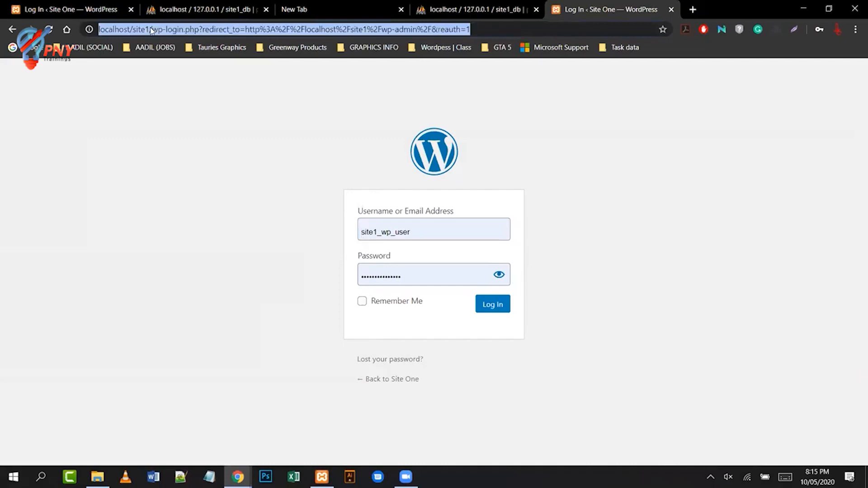
click(154, 29)
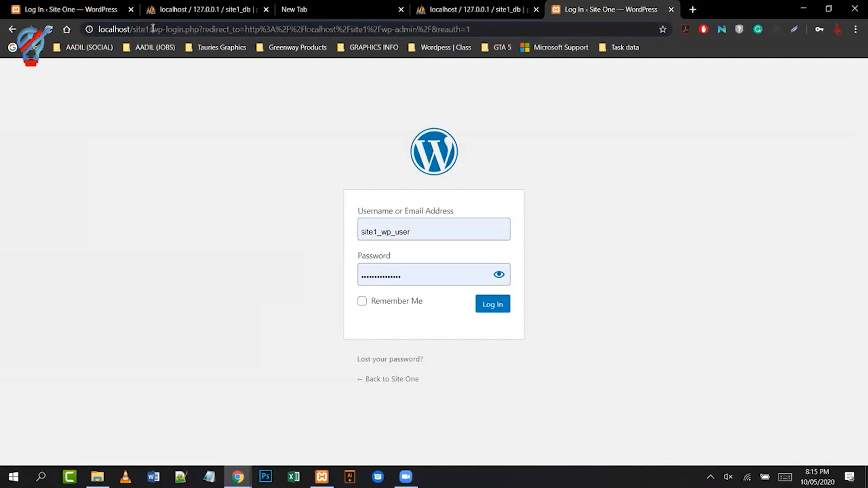
key(shift+End)
key(BackSpace)
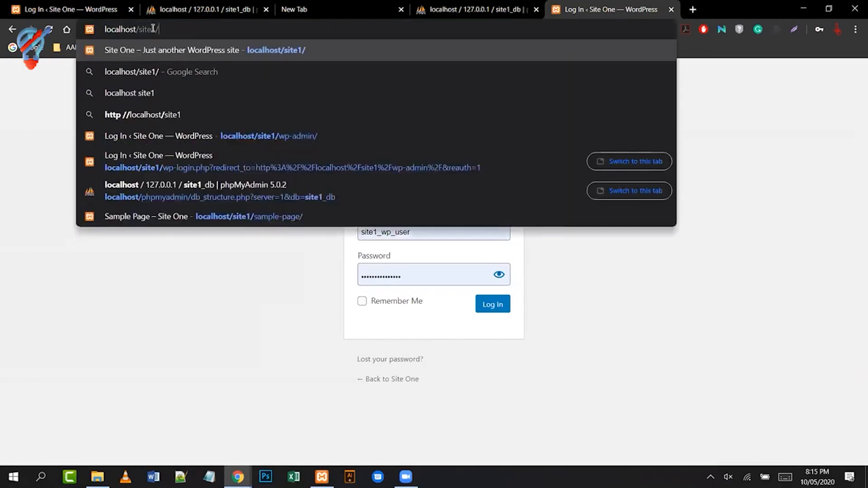
text(wp-l)
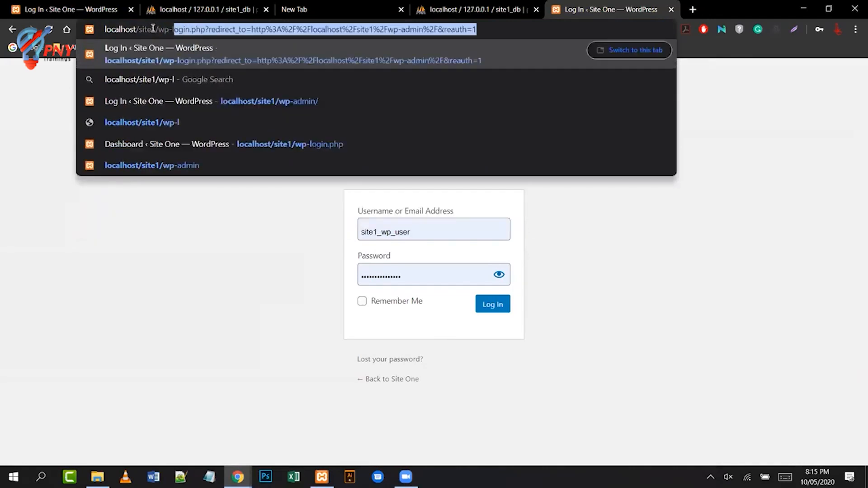
text(ogin.php)
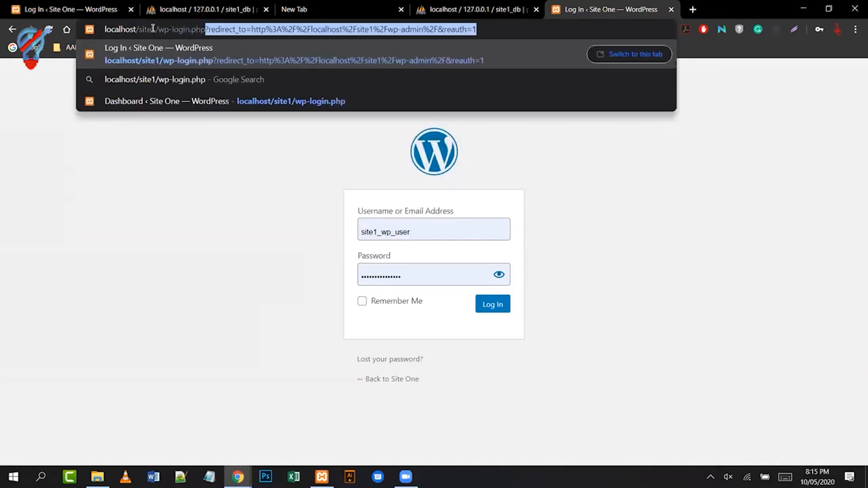
key(Delete)
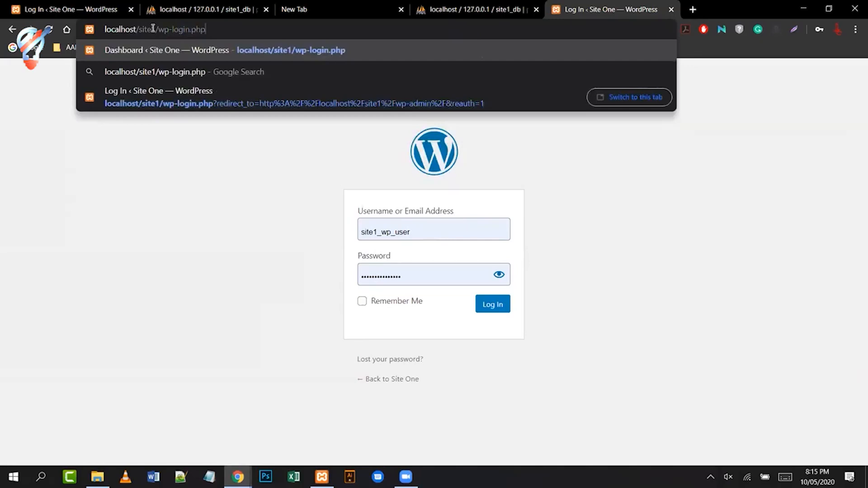
key(Return)
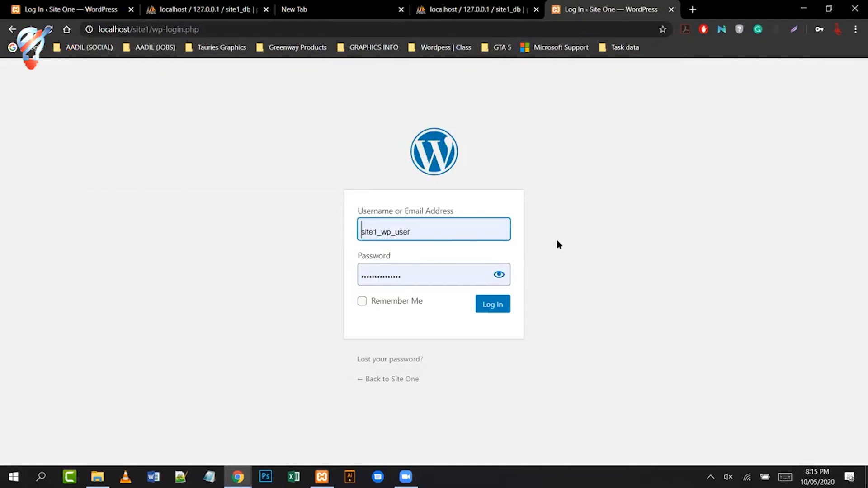
- Check the saved password and log in to reach the Site One Dashboard
click(446, 223)
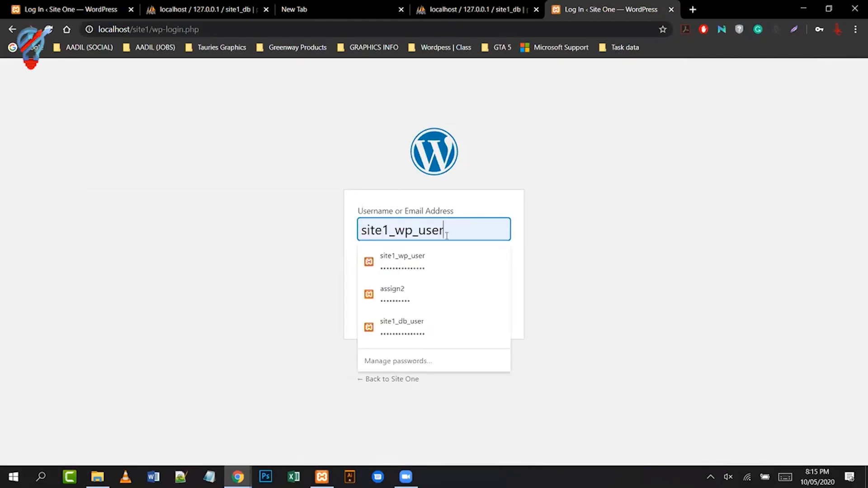
click(610, 236)
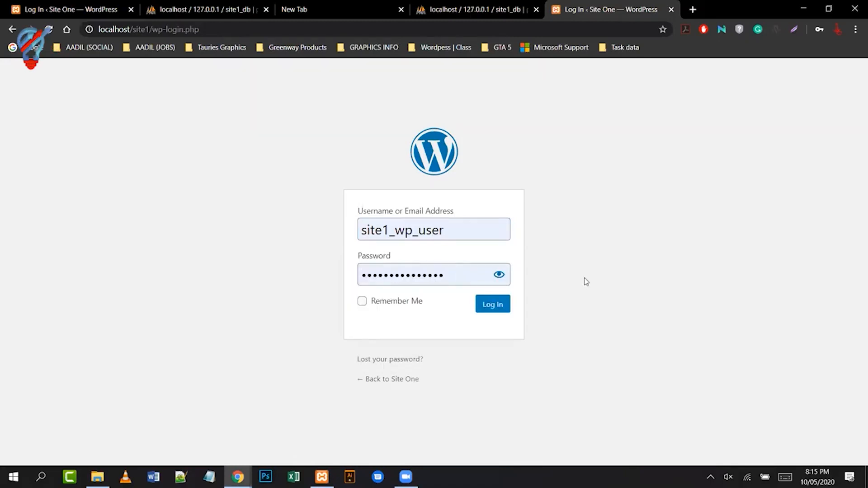
click(499, 276)
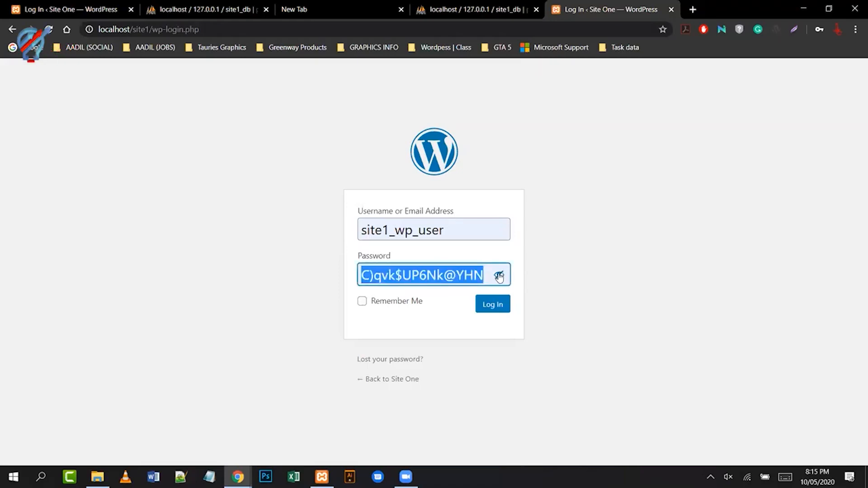
click(499, 275)
click(573, 277)
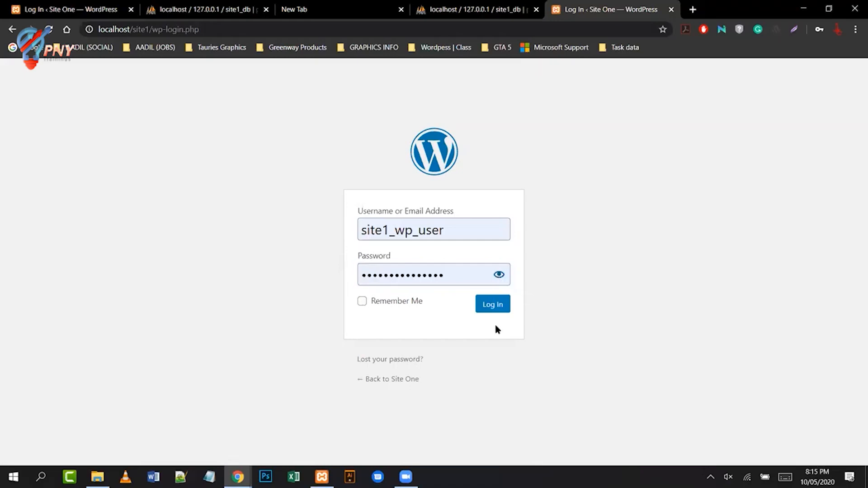
click(485, 305)
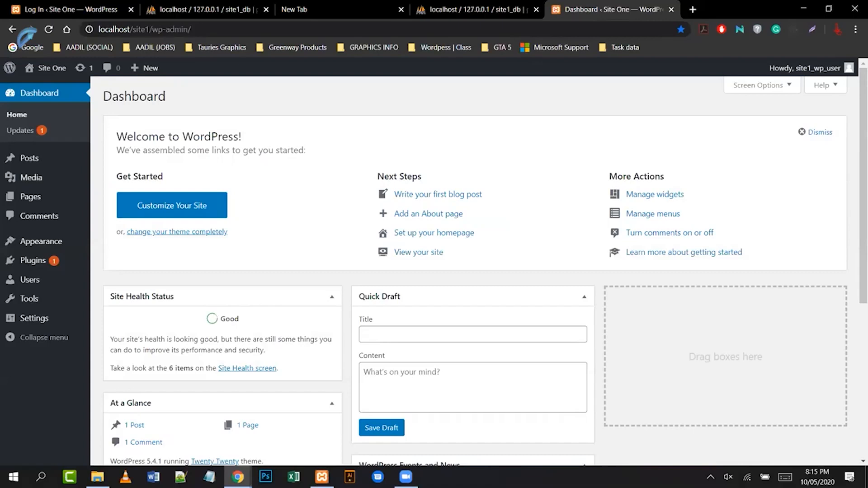
- Write wp-login.php and wp-admin on separate lines in a new Notepad note, then minimize it
key(super+r)
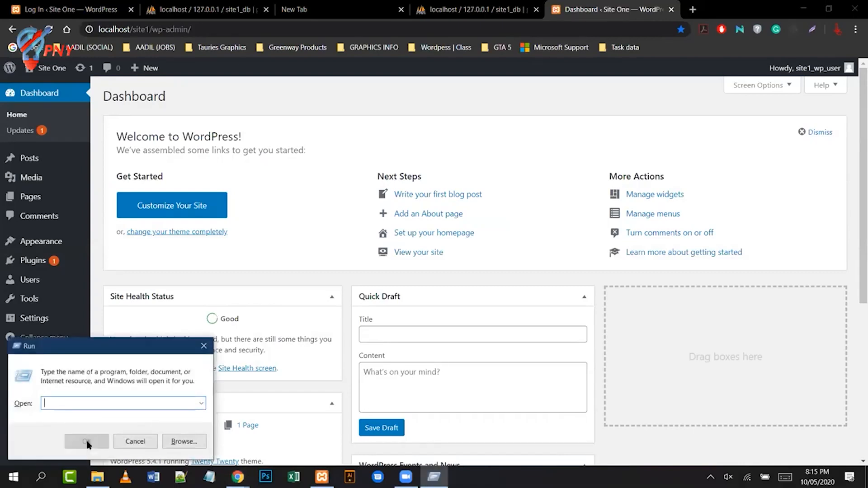
text(notepad)
key(Return)
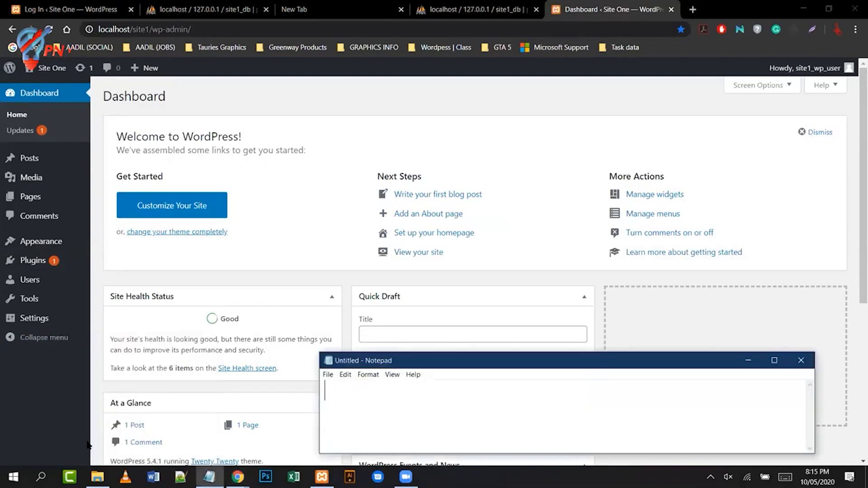
text(-login.php)
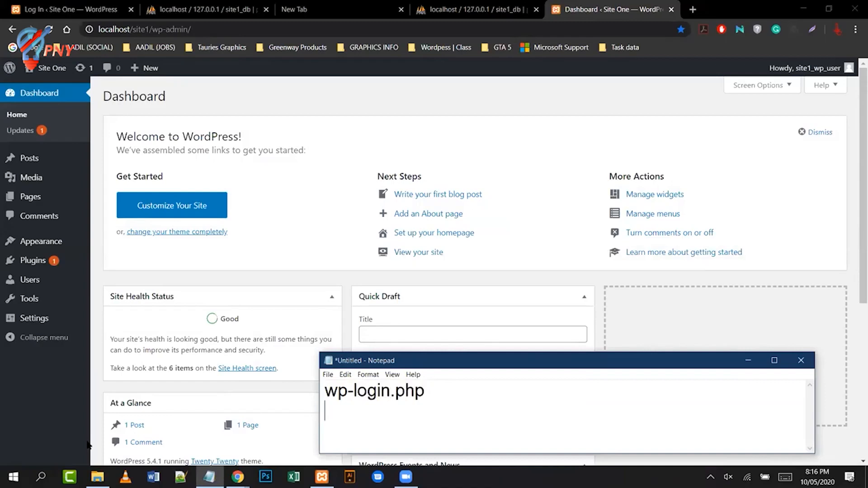
key(Return)
text(wp-admin)
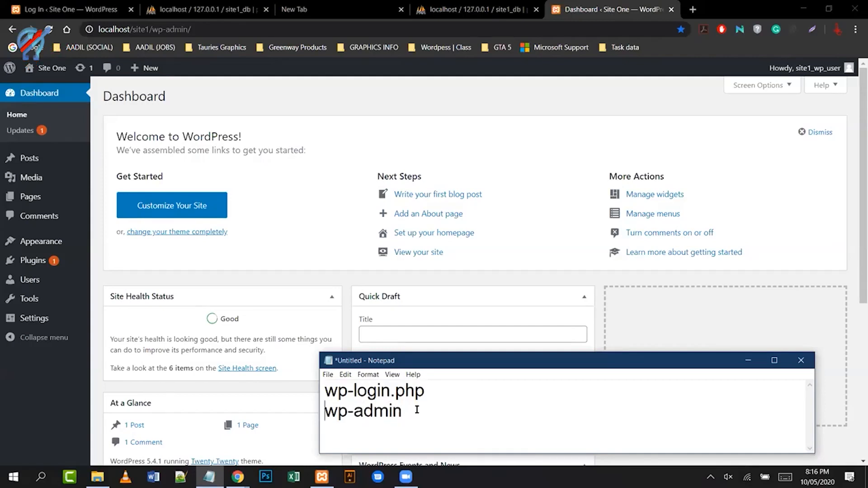
click(748, 361)
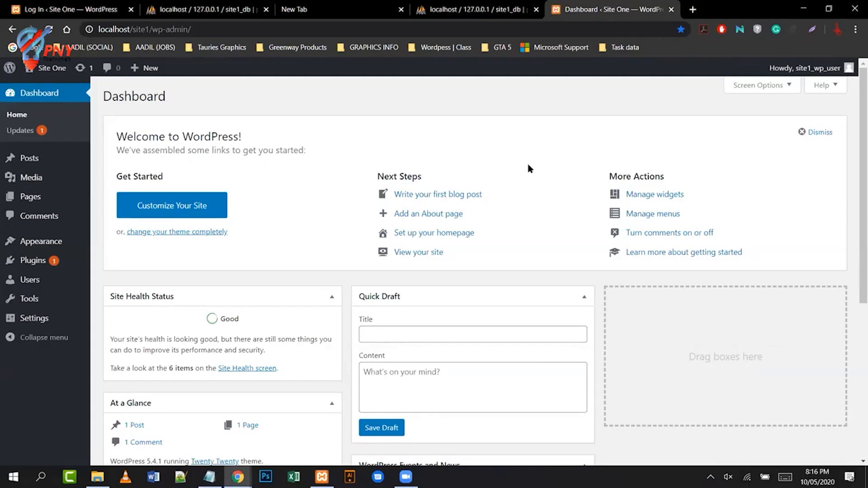
- Open localhost/site1 in a new tab and compare it with the admin Dashboard tab
click(695, 8)
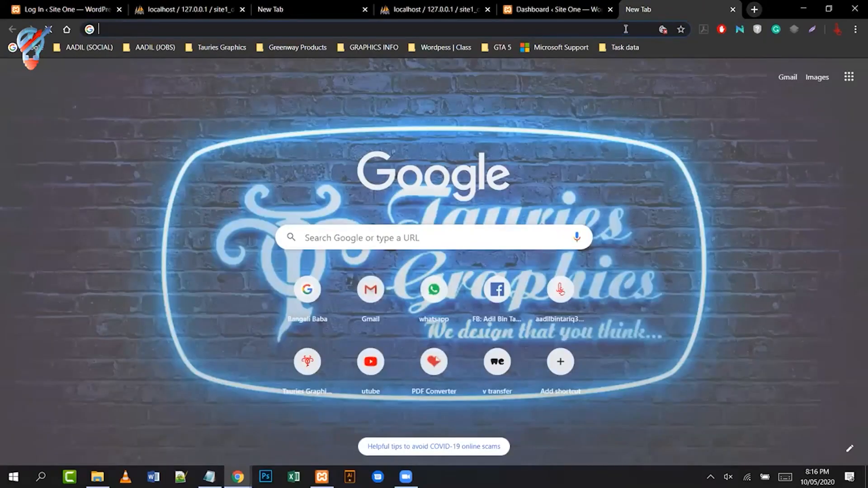
text(localhost/site1)
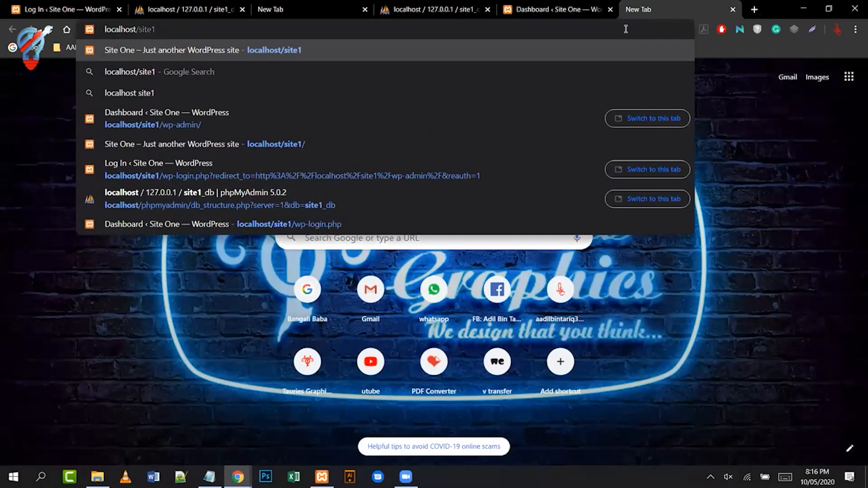
key(Return)
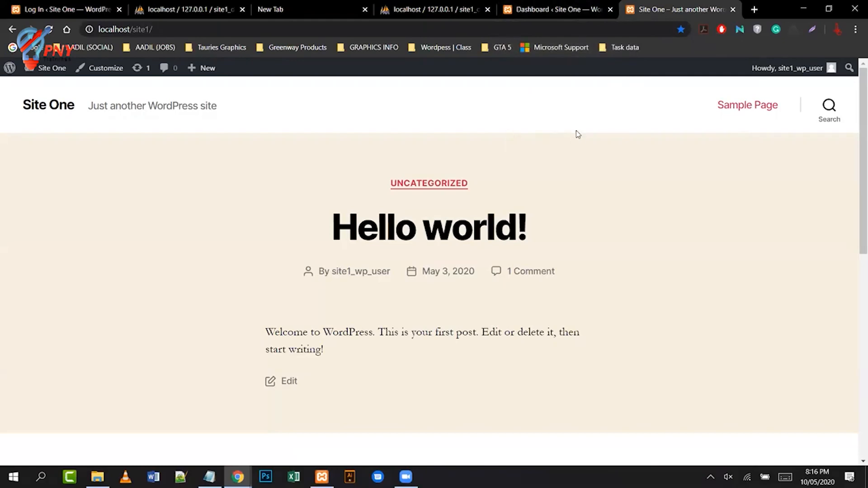
click(545, 14)
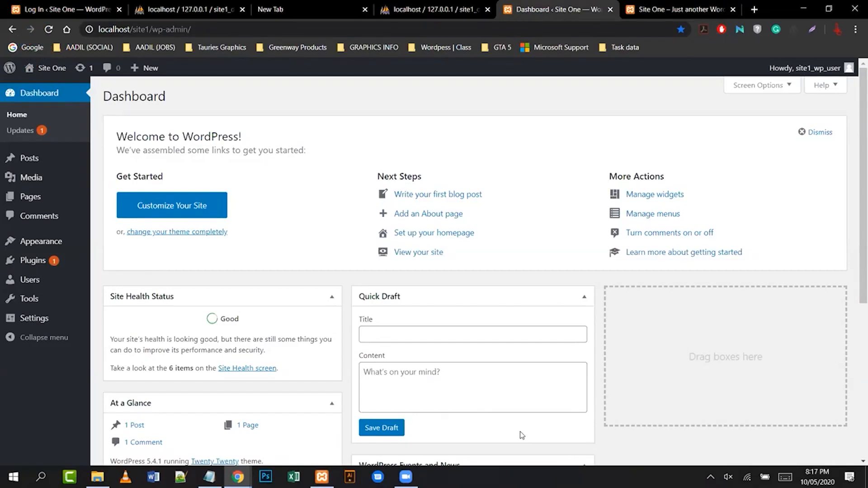
click(661, 11)
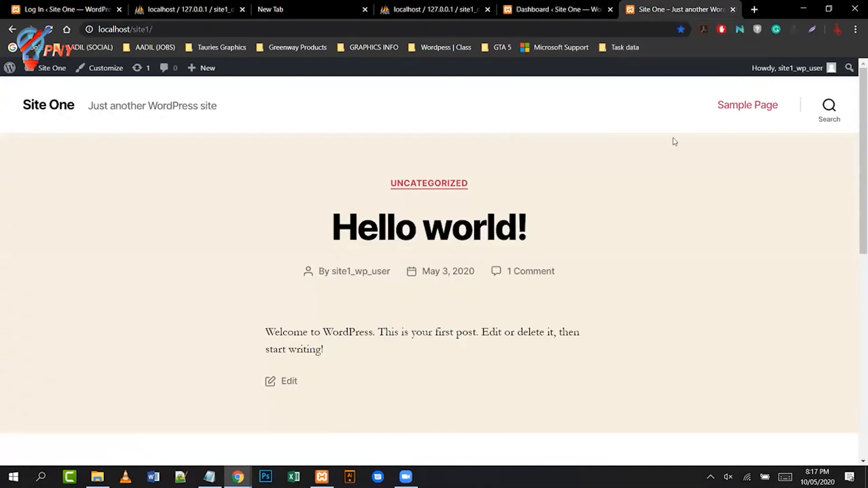
- View localhost/site1 in an incognito window, then minimize it and return to the Dashboard tab
key(ctrl+shift+n)
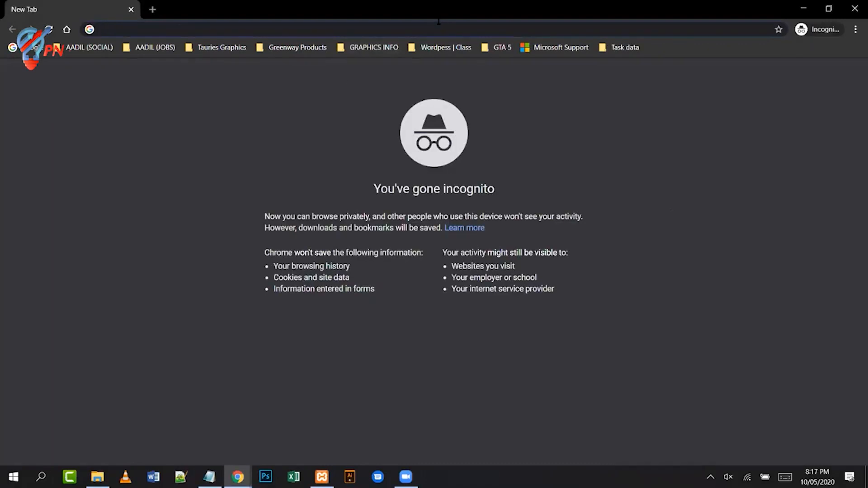
text(lo)
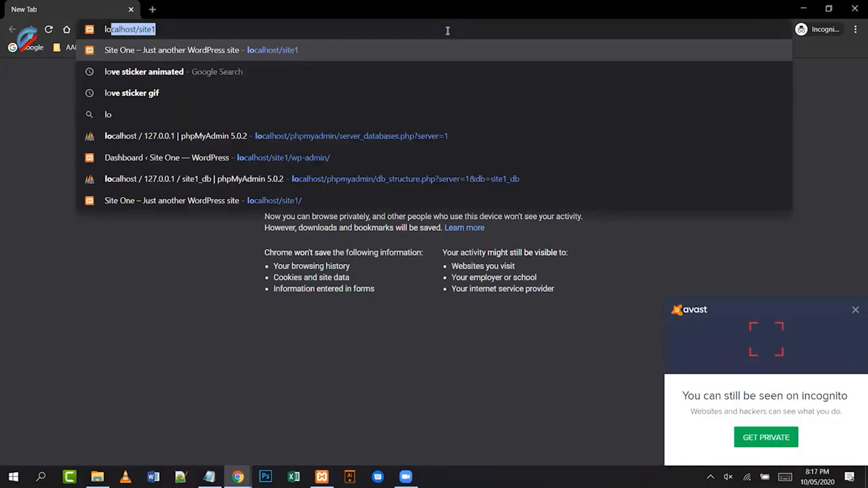
key(Right)
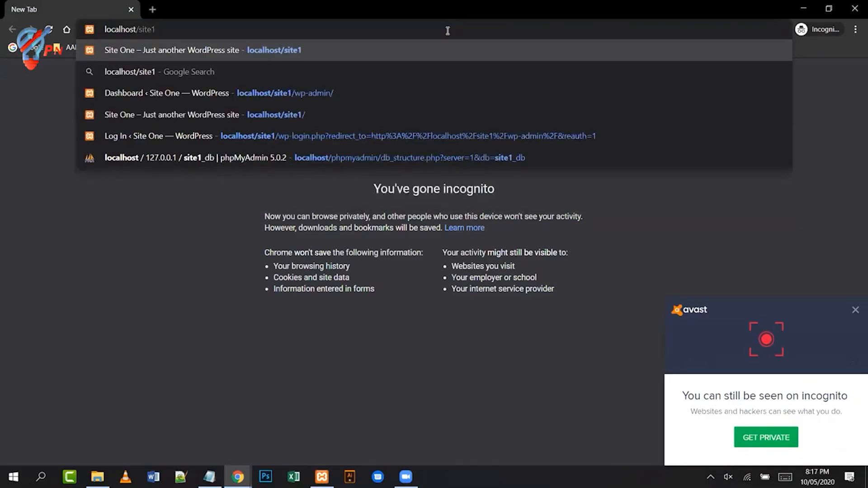
key(Return)
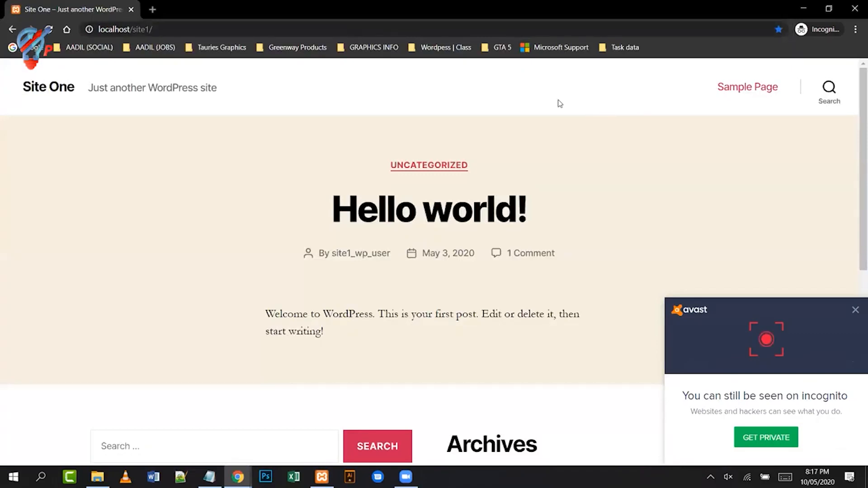
click(803, 10)
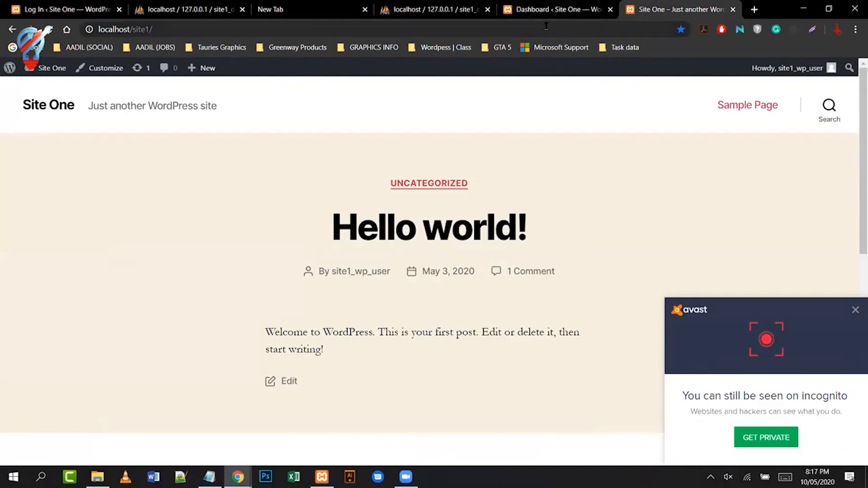
click(561, 13)
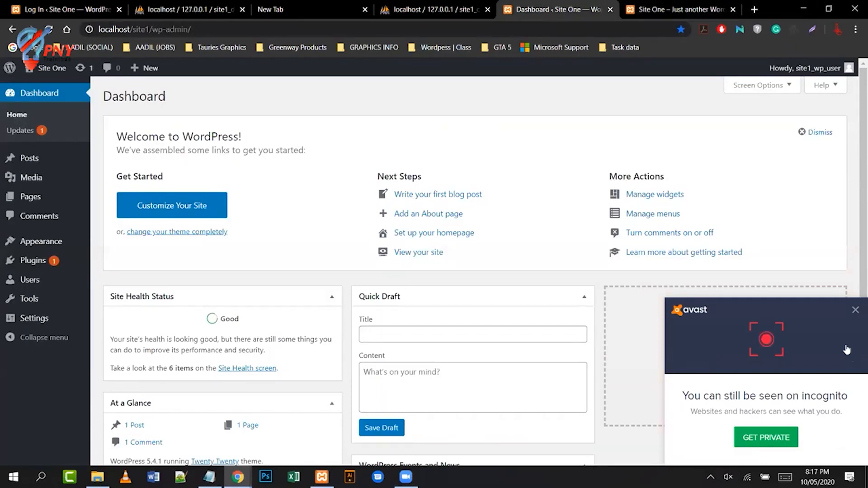
- Close the Avast pop-up and scroll through the Site One Dashboard
click(856, 311)
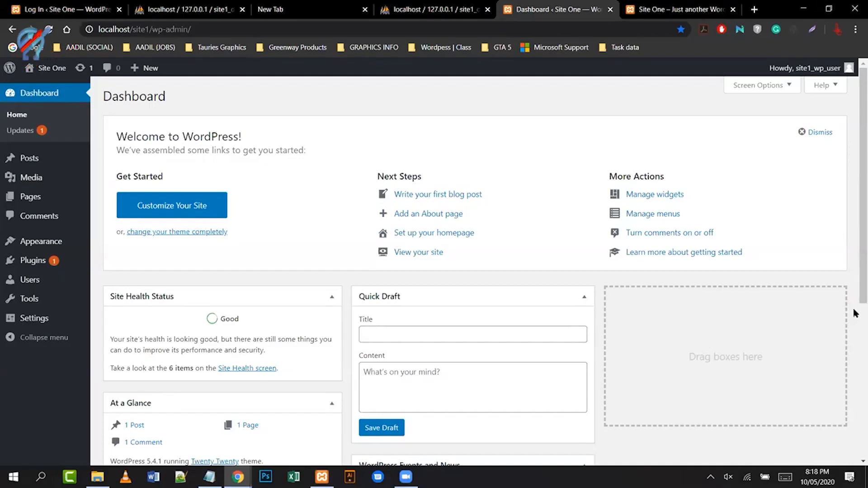
drag(855, 294, 855, 327)
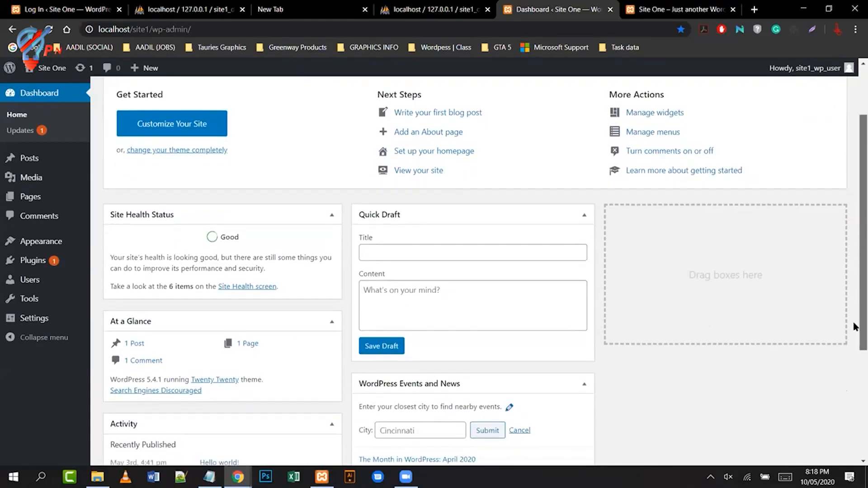
right_click(855, 327)
click(855, 335)
drag(855, 336, 855, 438)
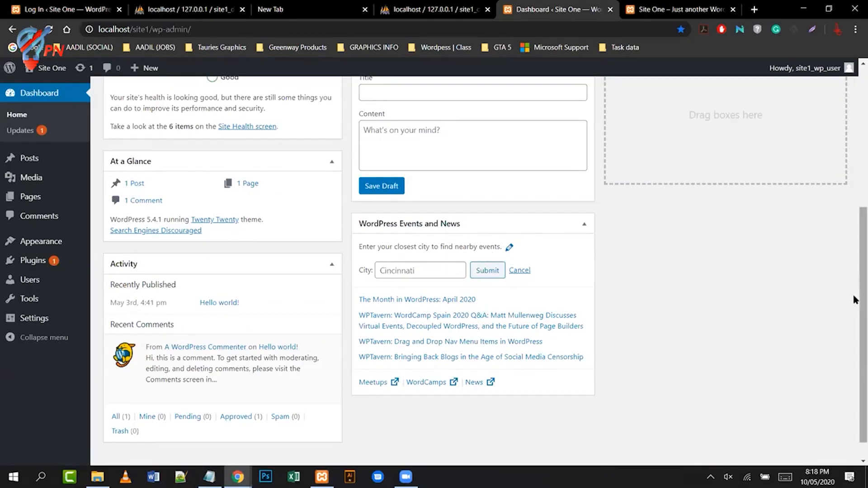
scroll(854, 276, up, 3)
scroll(854, 212, up, 1)
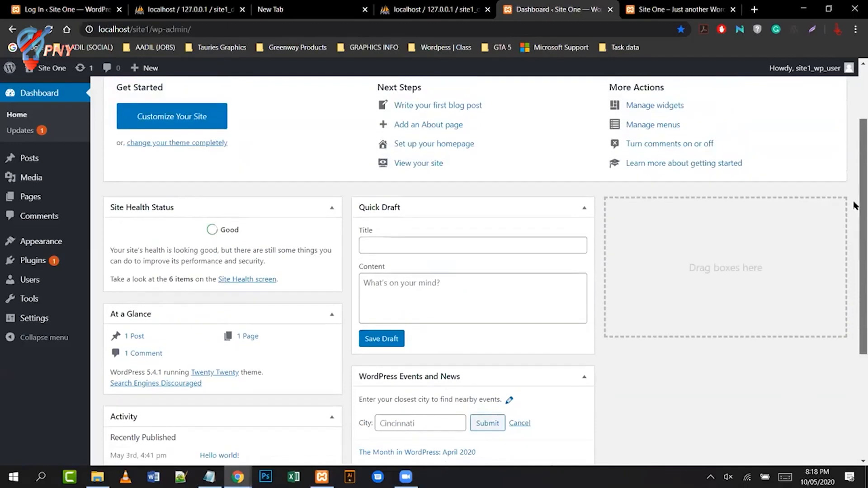
scroll(855, 203, up, 1)
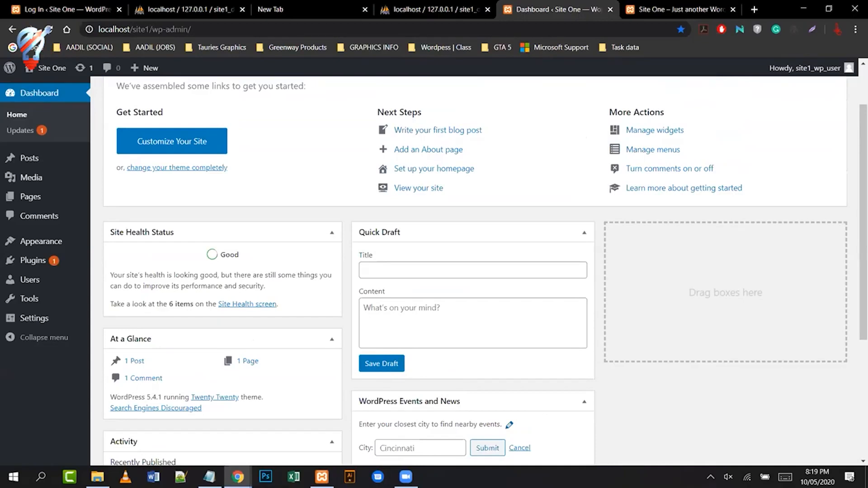
scroll(854, 316, down, 3)
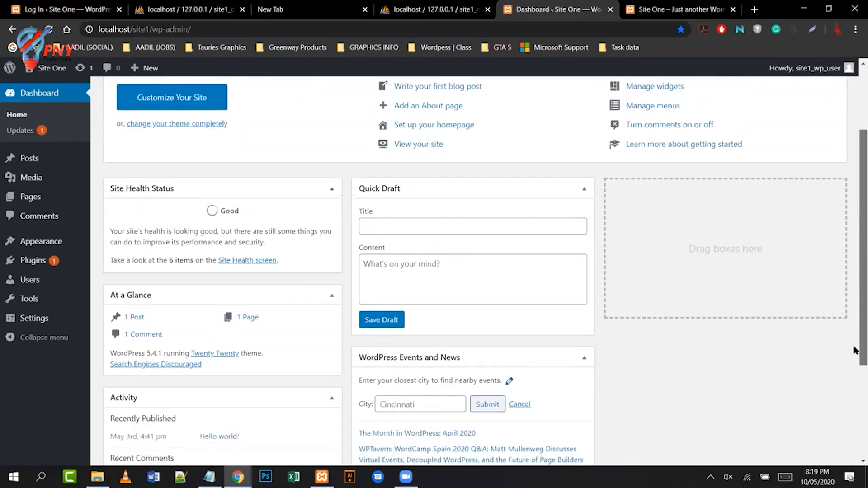
scroll(856, 372, up, 2)
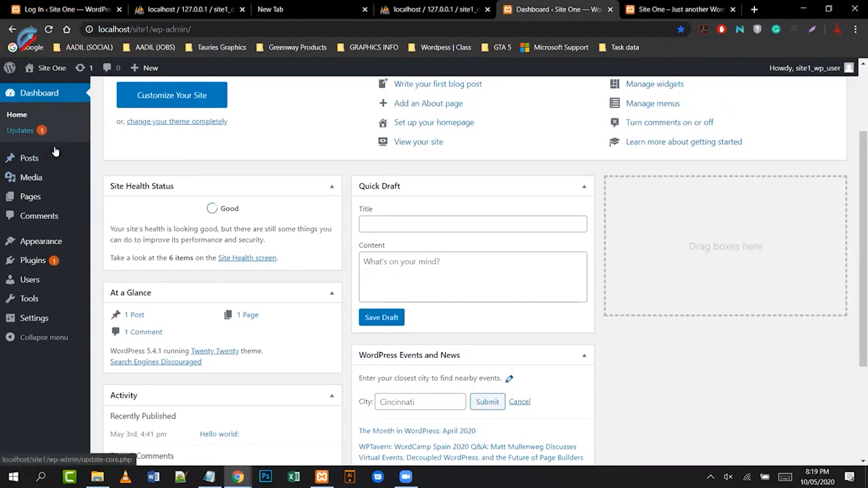
click(21, 115)
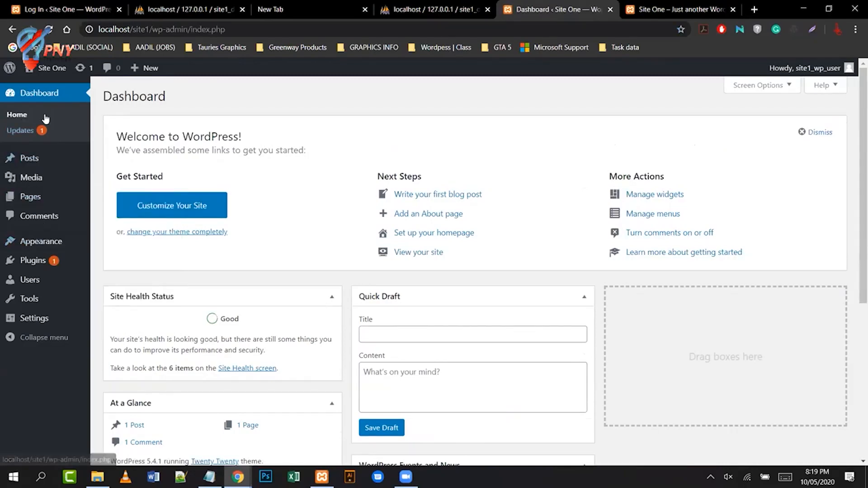
mouse_move(48, 248)
mouse_move(50, 170)
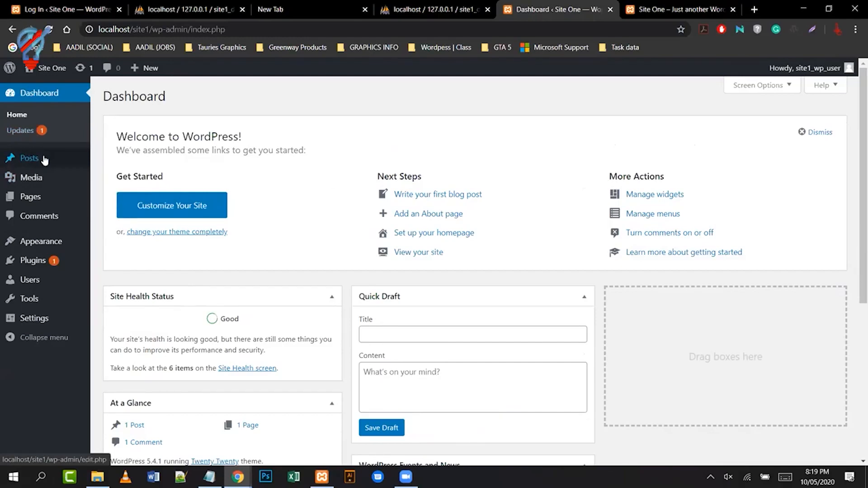
mouse_move(44, 198)
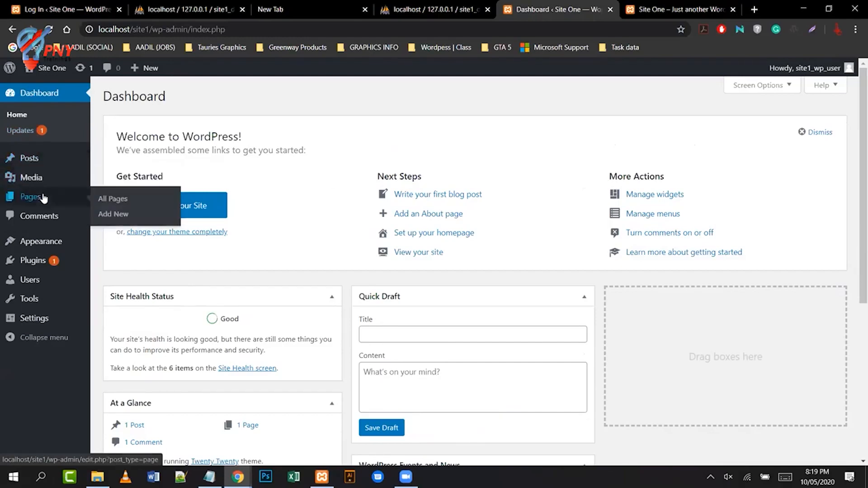
click(54, 159)
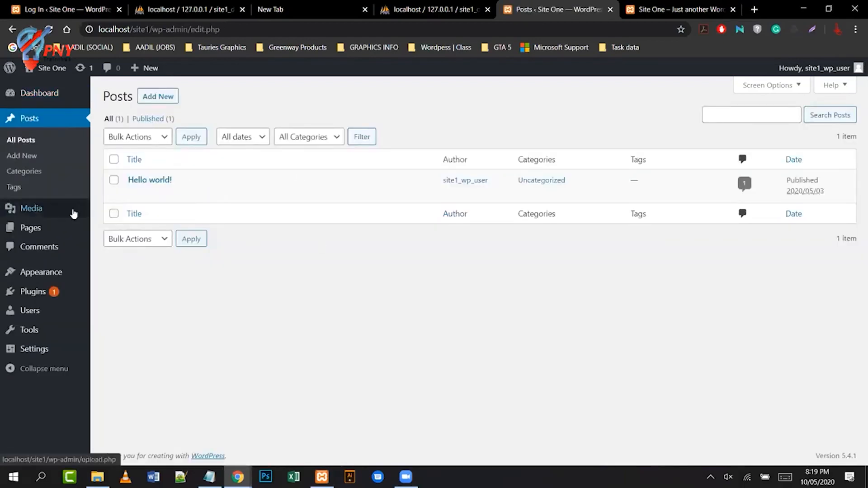
click(171, 97)
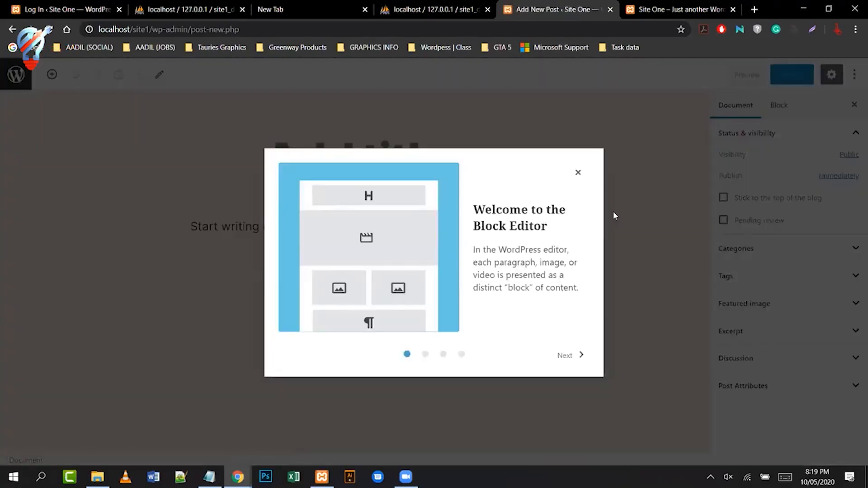
click(579, 172)
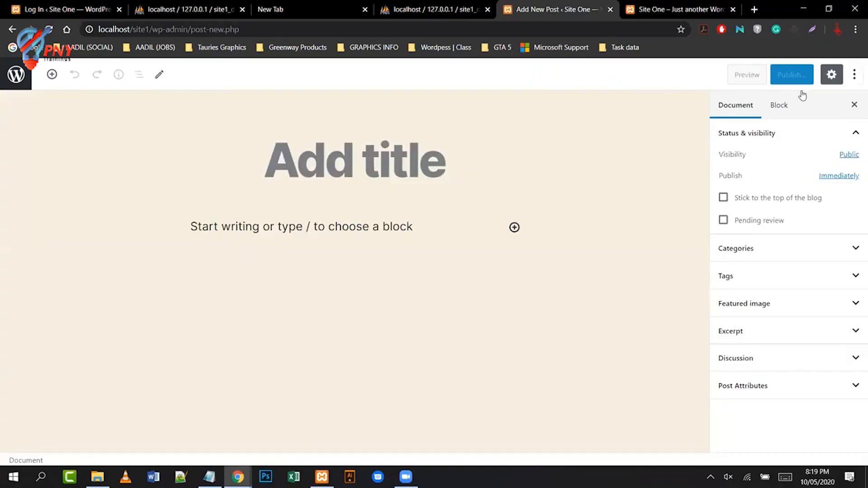
click(19, 29)
click(18, 29)
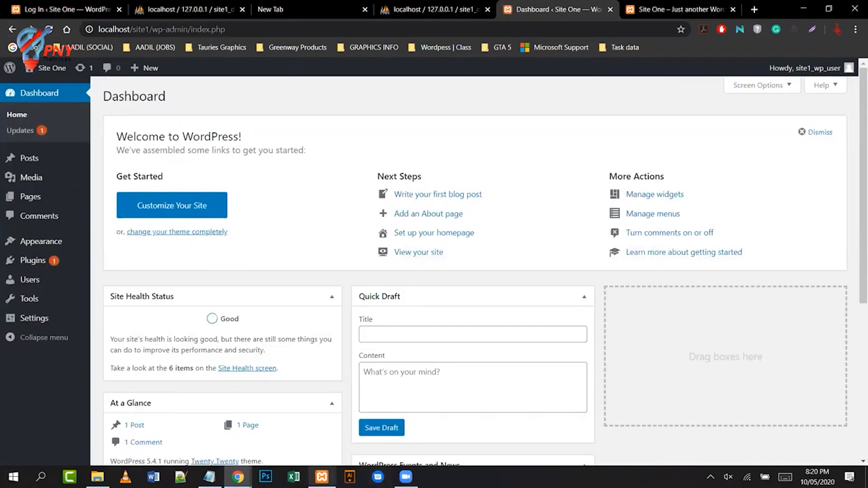
- Bring the Notepad notes forward, make the window taller, and start a new line below wp-admin
click(209, 477)
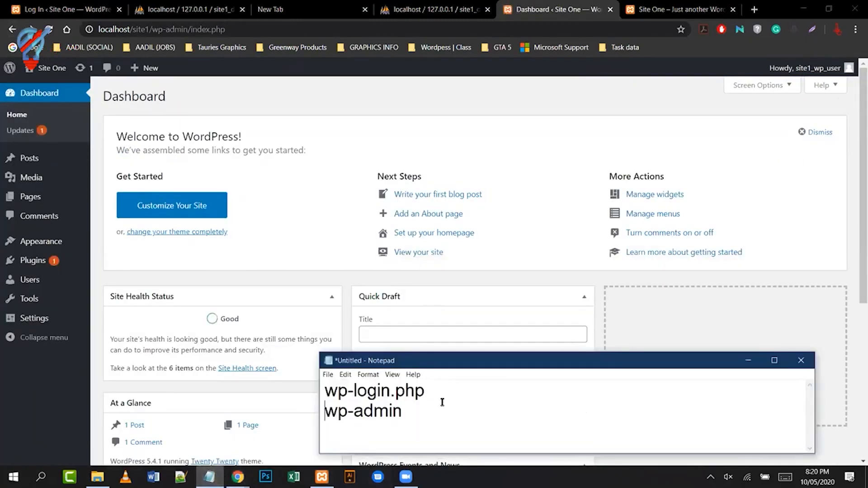
drag(478, 357, 492, 193)
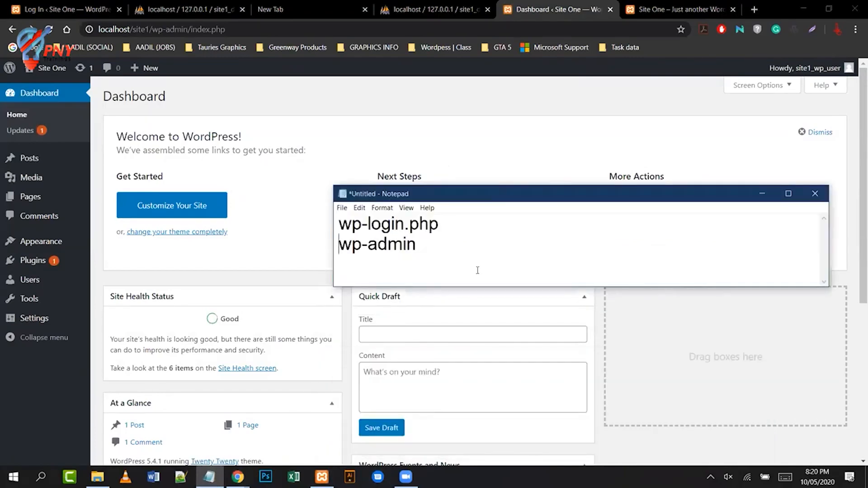
drag(530, 286, 529, 395)
click(524, 292)
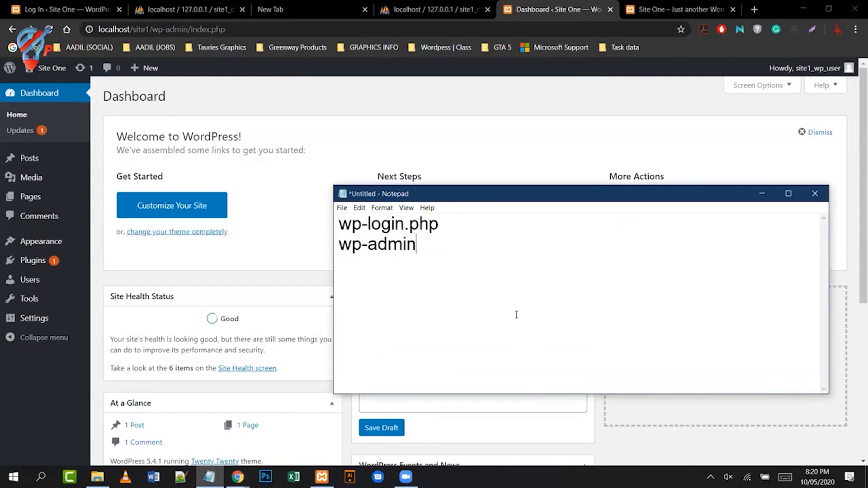
key(Return)
key(Return)
- Type the 'School' heading, then 'Page -> student' with an arrowed student name beneath it
text(Scholl)
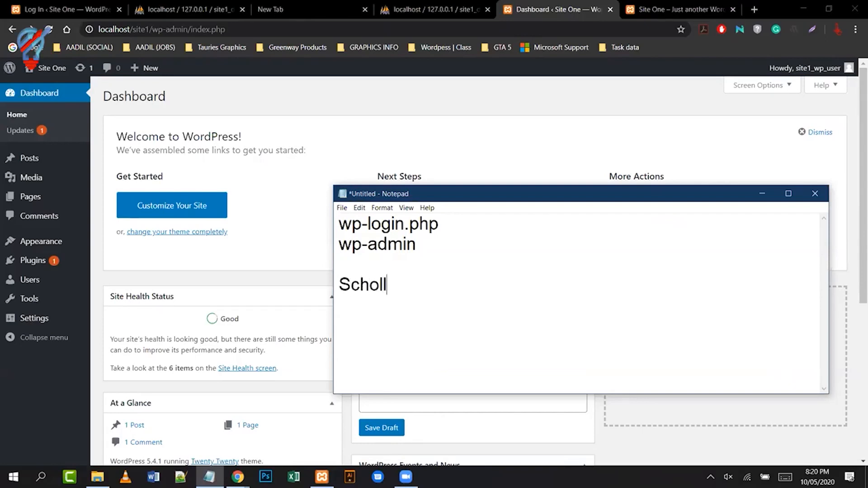
key(BackSpace)
key(BackSpace)
text(ol)
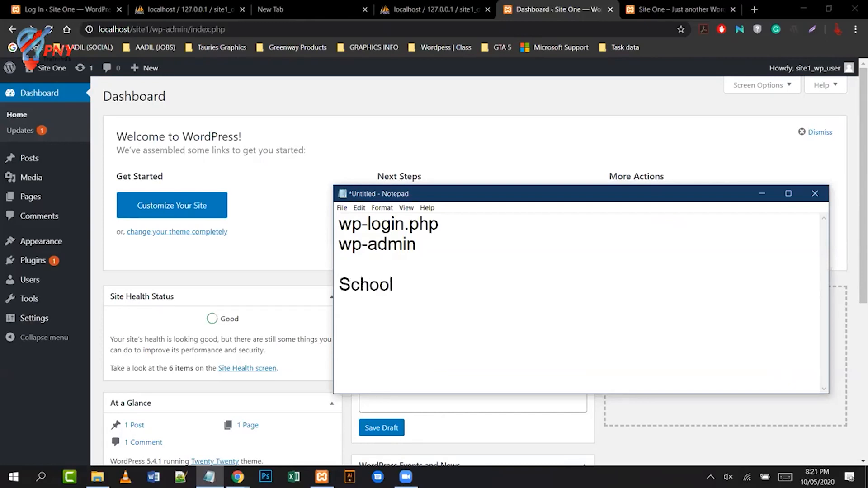
key(Return)
key(Return)
text(Page -)
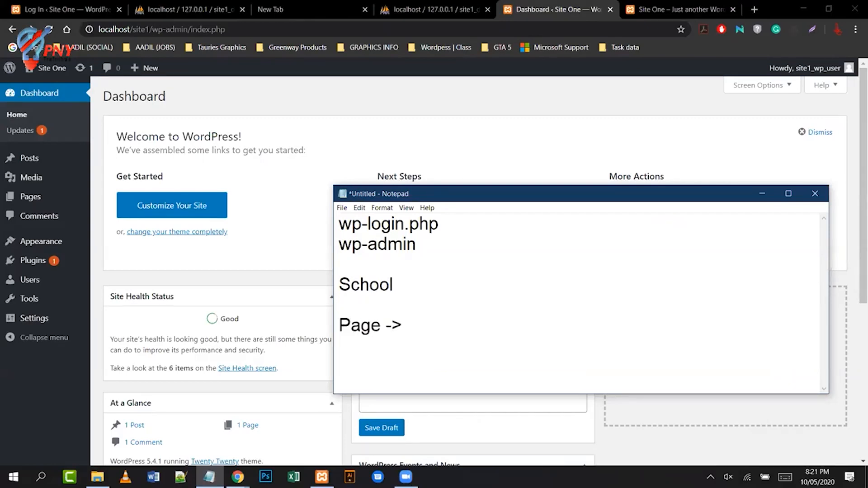
text(> student                     )
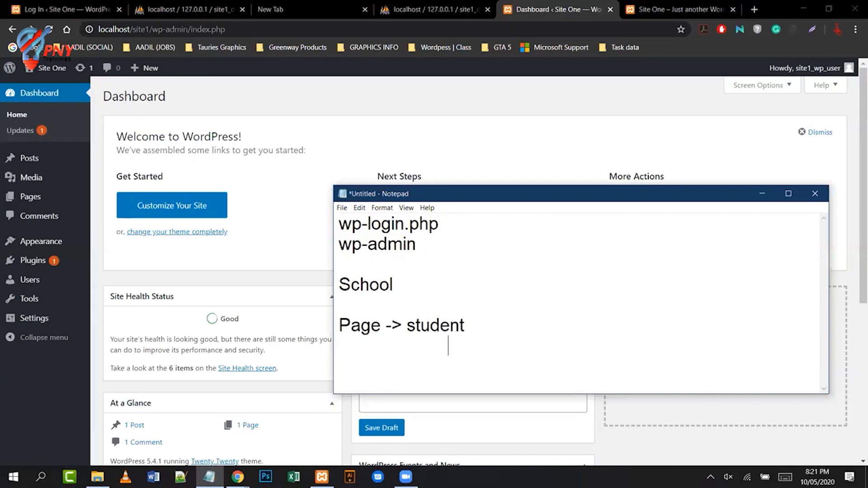
text(      ->)
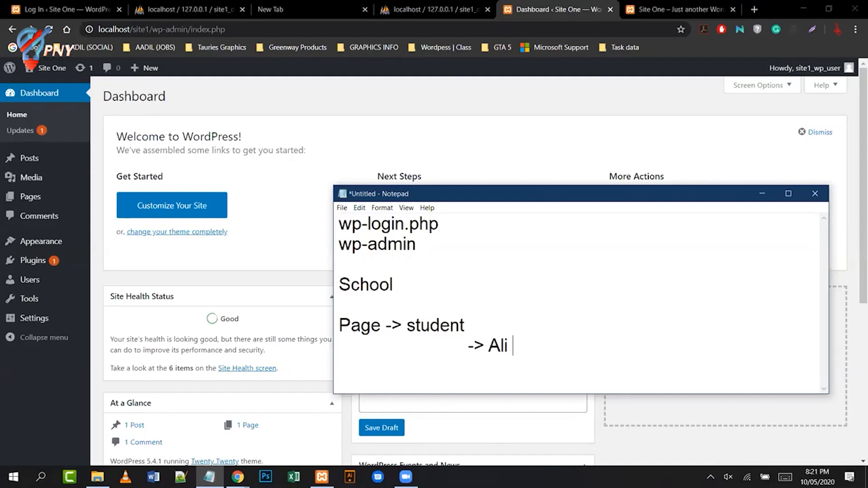
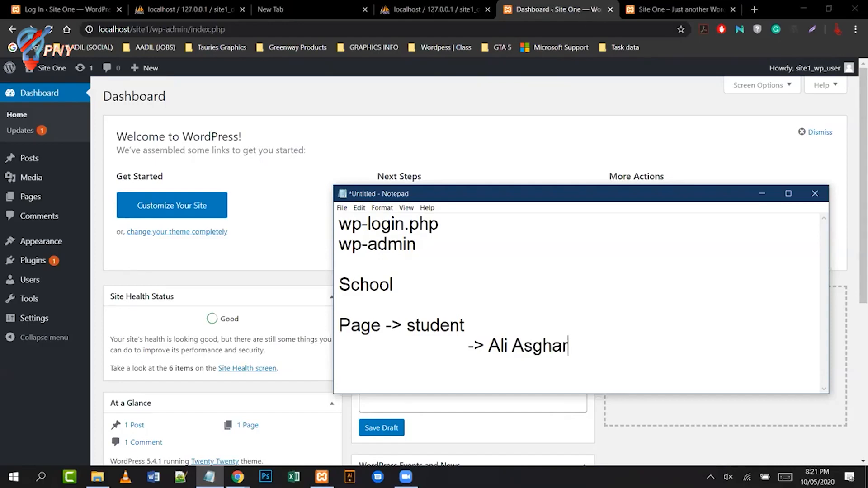
click(517, 315)
- Extend the student page line with '<> 250' and '-> 1Page Student'
key(BackSpace)
text(<>)
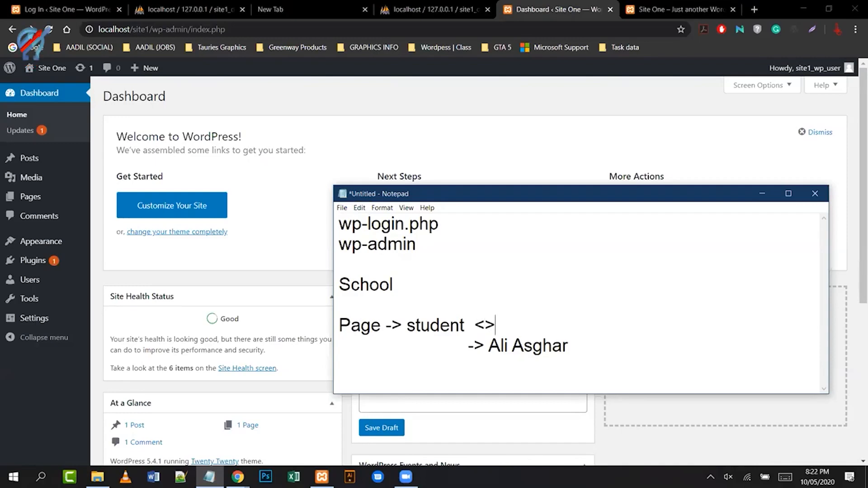
text( 250)
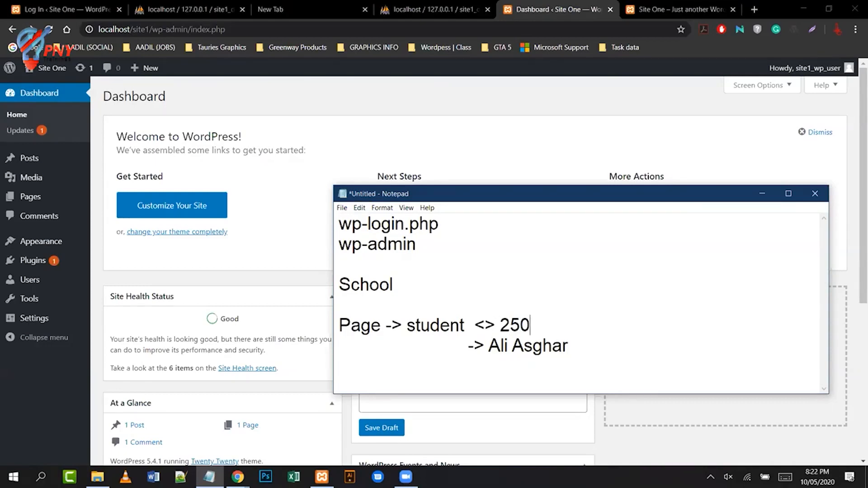
text(-> 1Page Student)
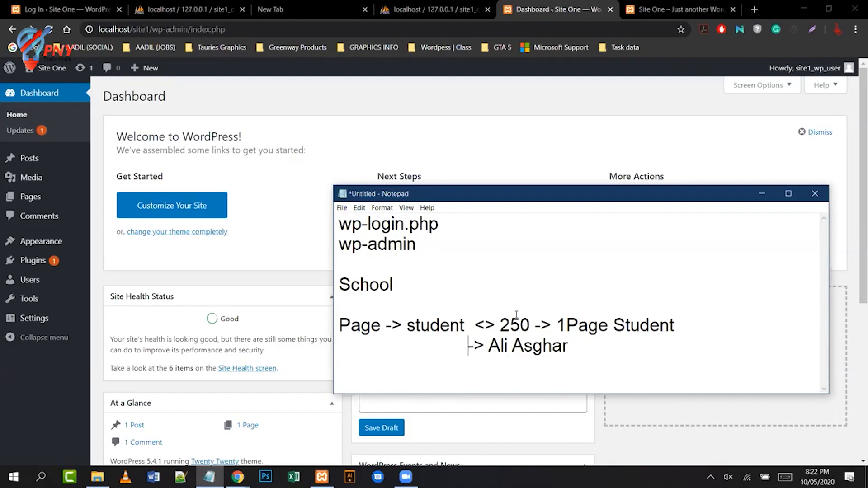
- Add a 'Post 250' line above the first student and a second arrowed student name below it
key(Return)
key(Up)
text(Post 250)
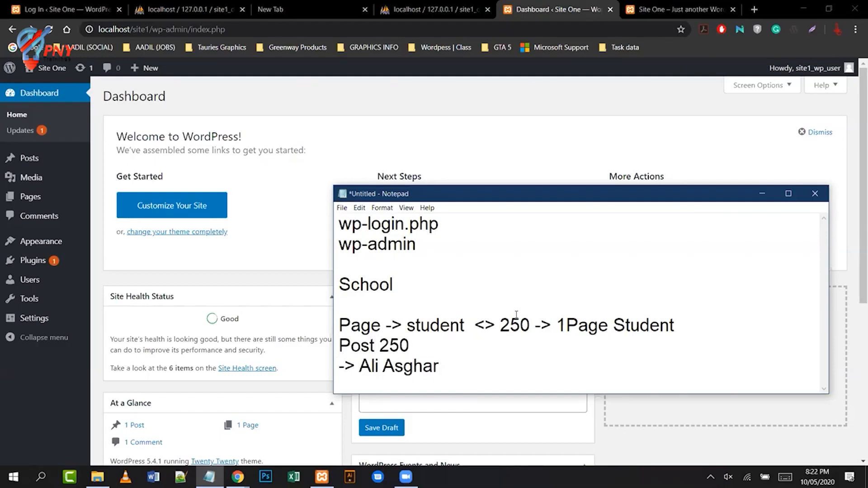
key(Return)
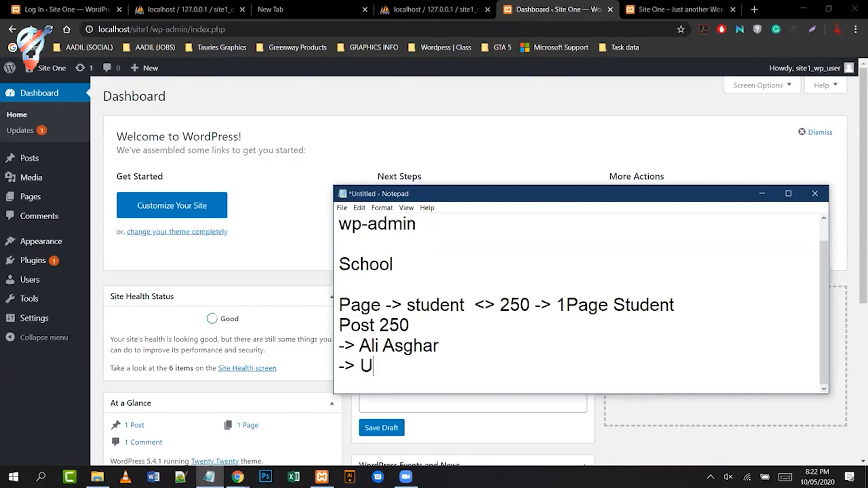
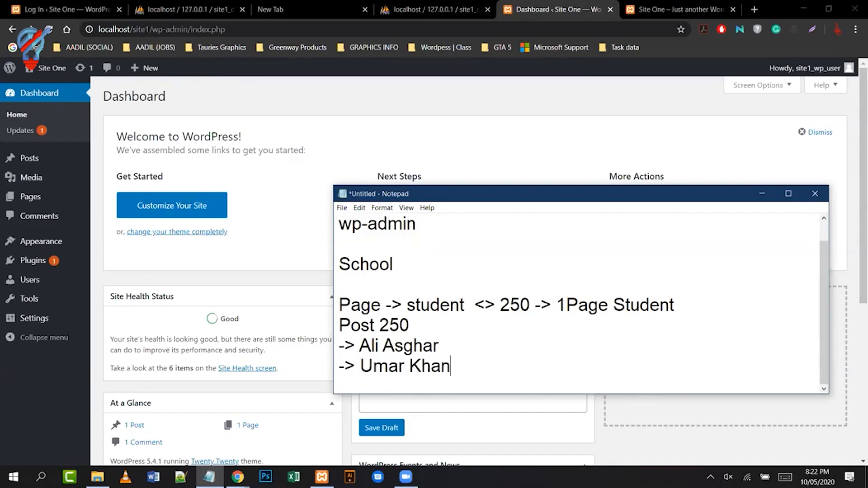
click(516, 315)
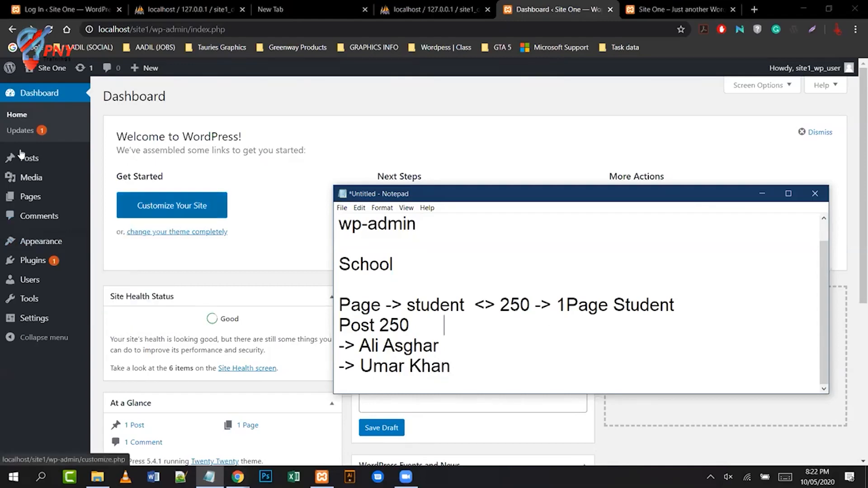
mouse_move(31, 187)
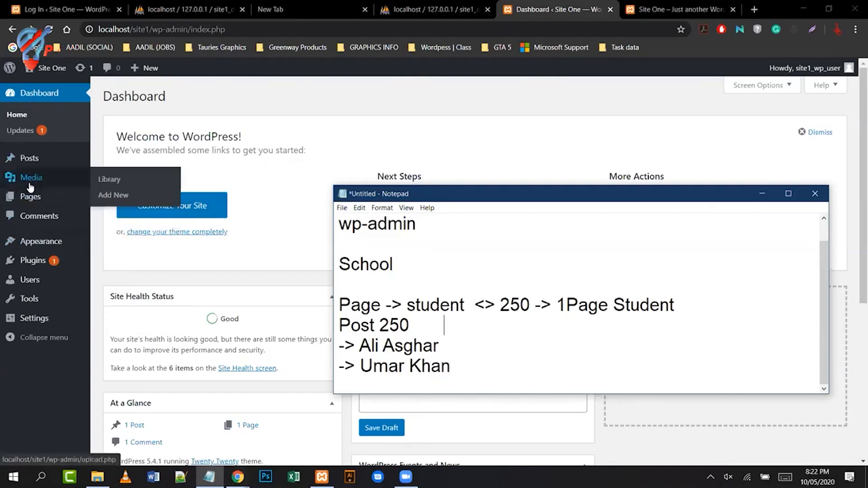
click(762, 194)
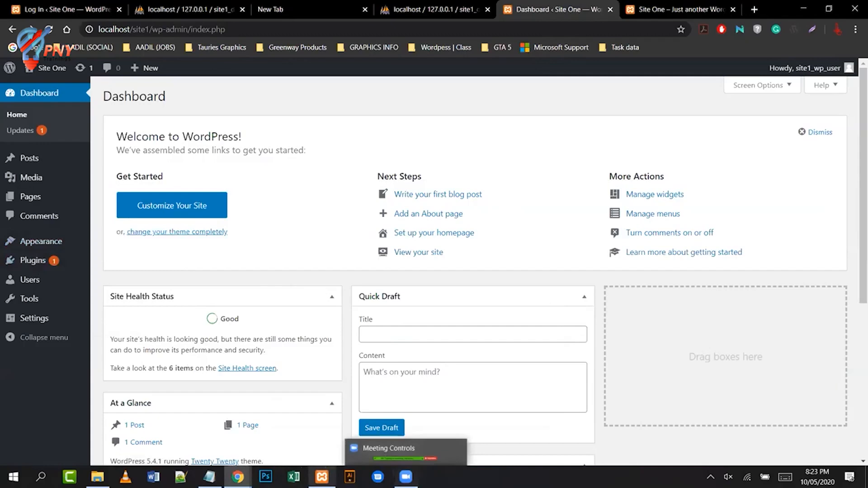
- Restore the Notepad notes, remove the Post 250 lines, and undo that removal with Ctrl+Z
click(209, 477)
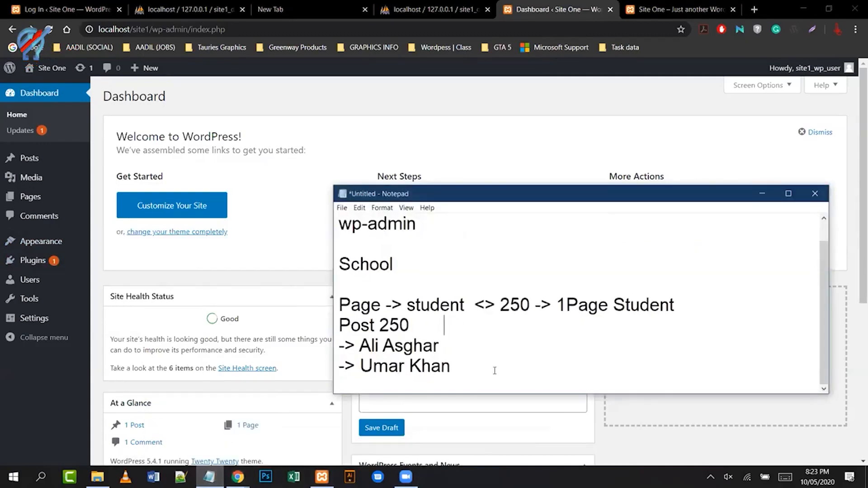
key(shift+Up)
key(shift+Up)
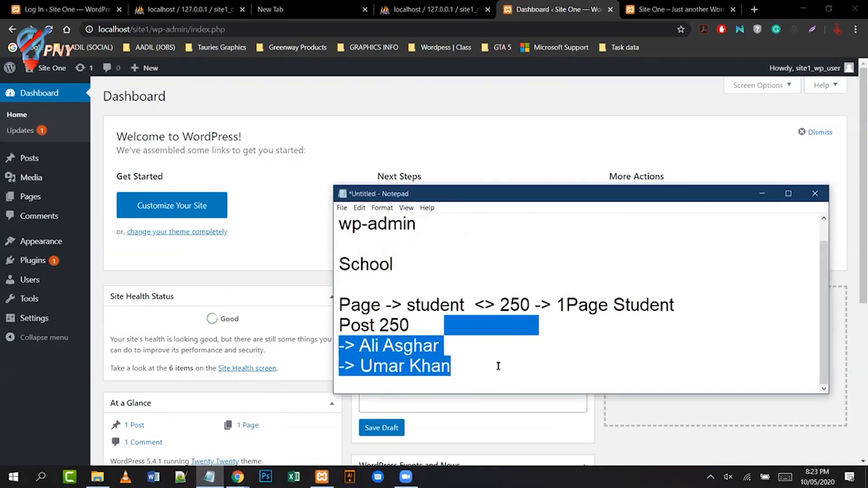
key(shift+Home)
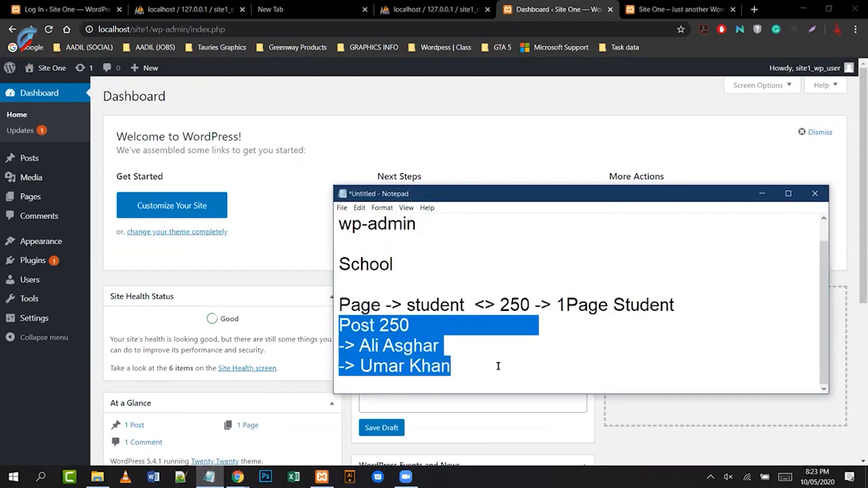
key(Tab)
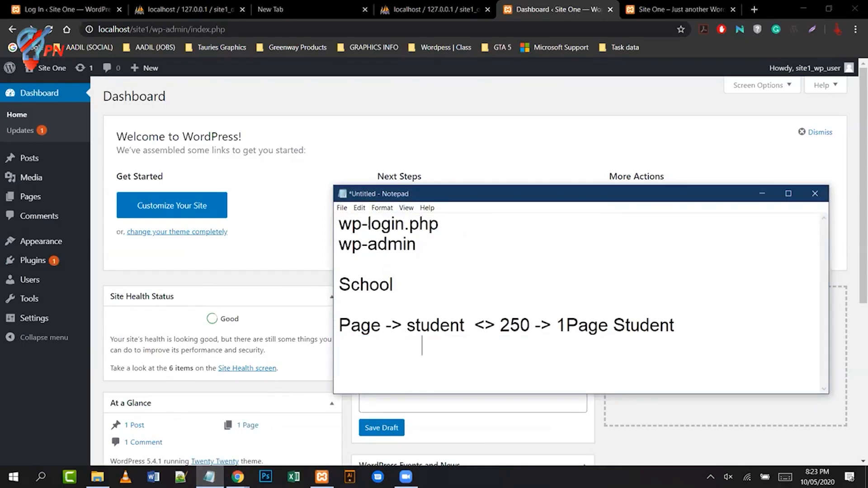
key(ctrl+z)
click(499, 366)
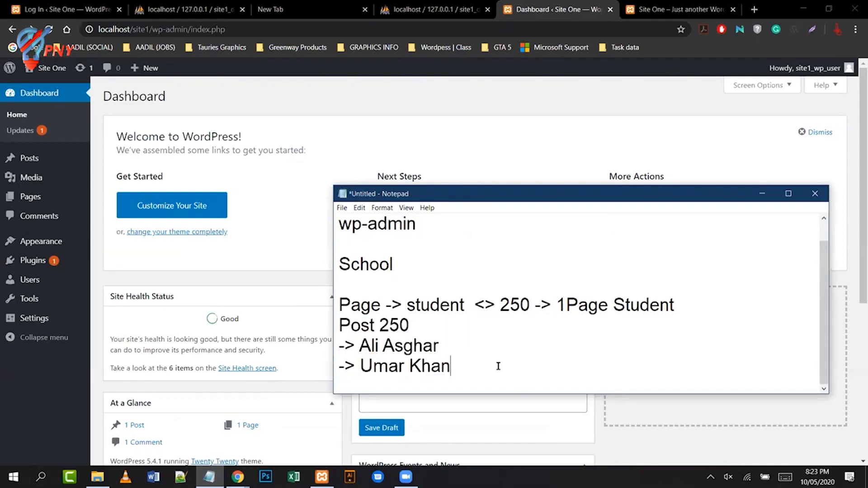
key(Up)
key(Up)
key(Up)
key(Up)
- Launch Evernote from its desktop shortcut and open the File > New menu
key(super+d)
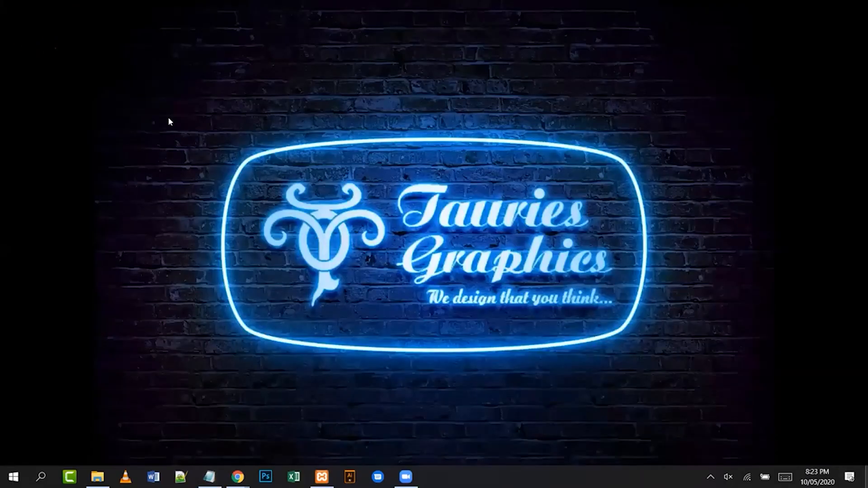
click(162, 88)
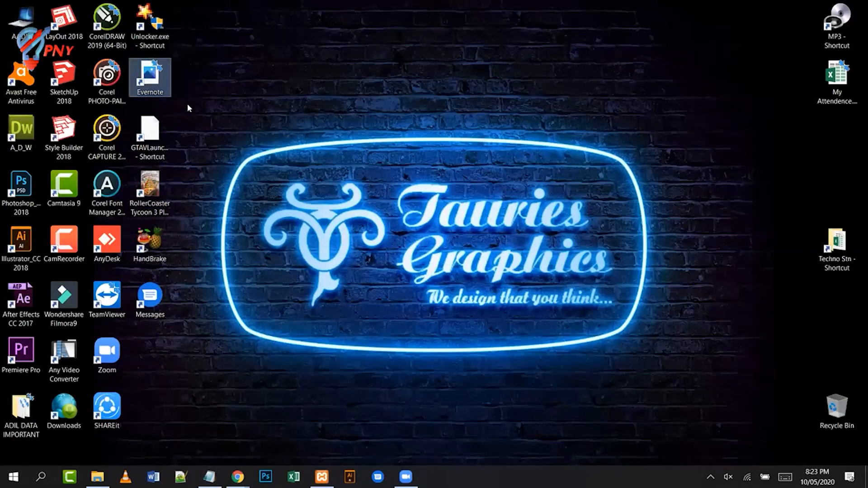
double_click(155, 80)
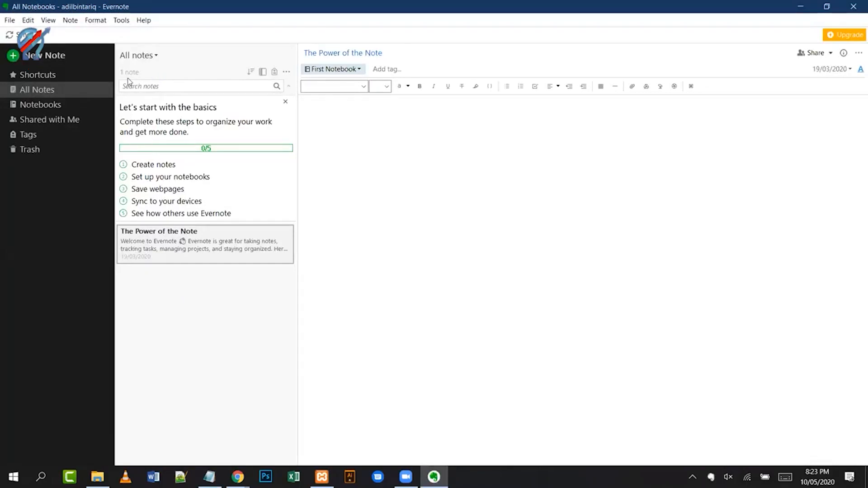
click(10, 21)
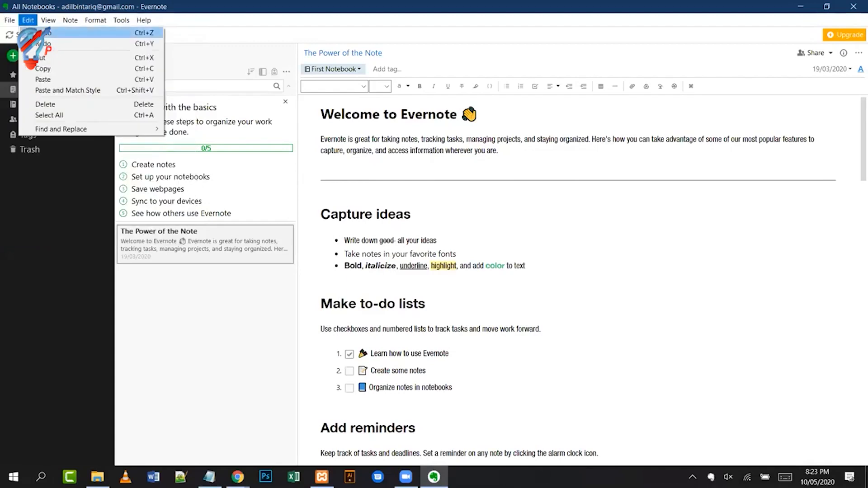
mouse_move(14, 32)
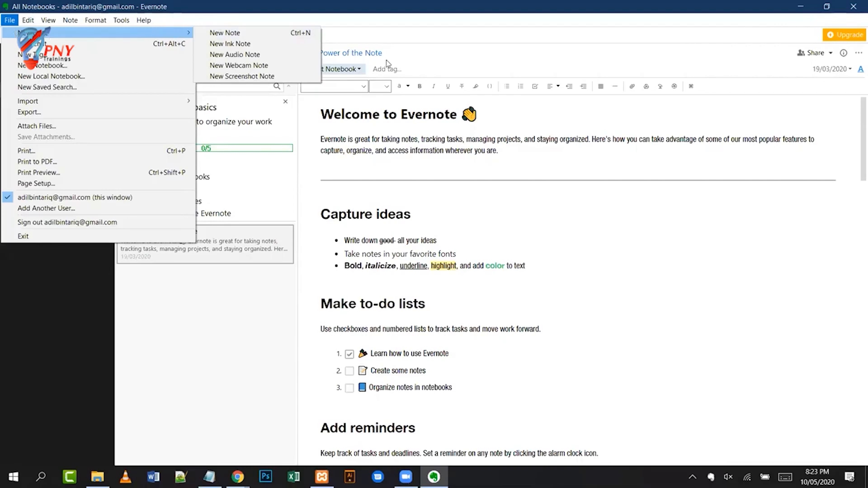
- Create a new blank Evernote note and maximize its window
click(233, 32)
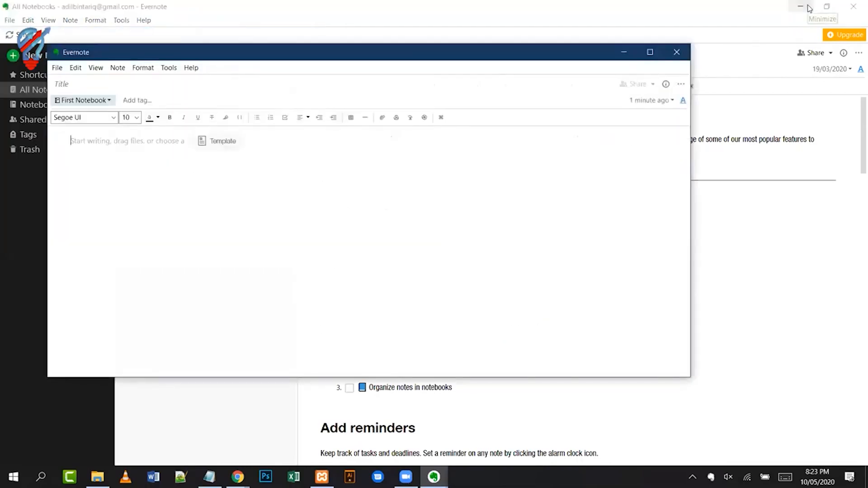
click(801, 6)
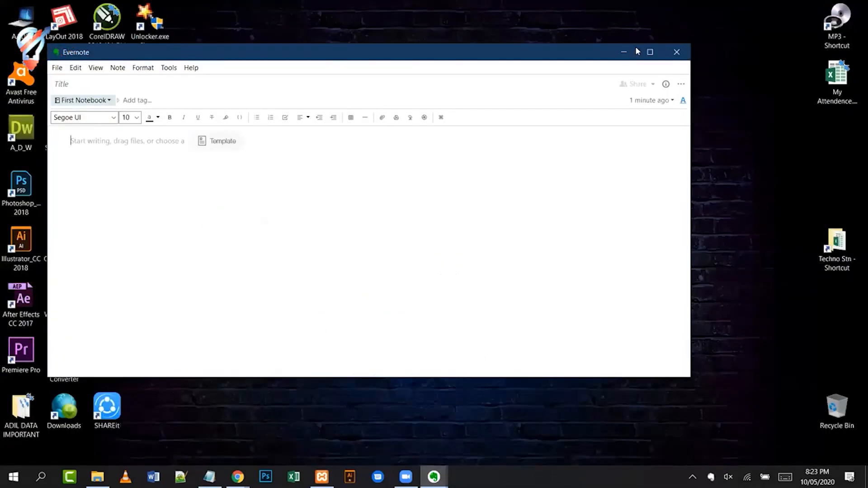
click(650, 52)
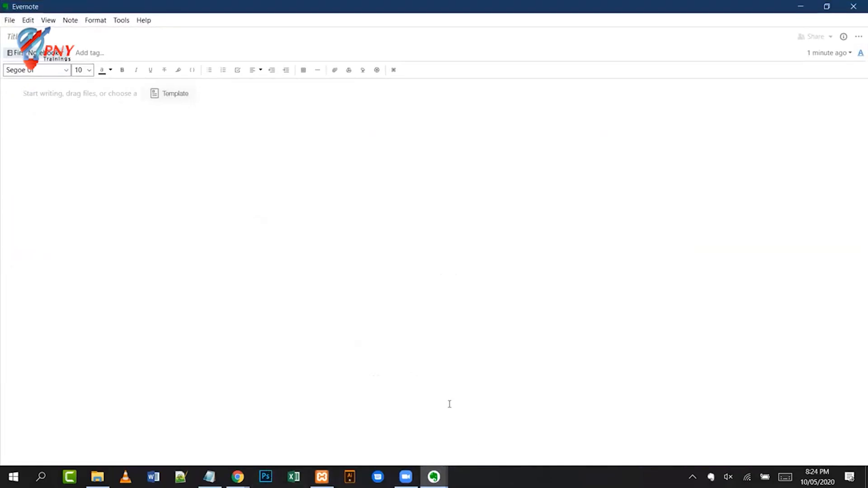
- Cut the whole plan out of Notepad, close Notepad, and paste the plan into the note body
click(209, 477)
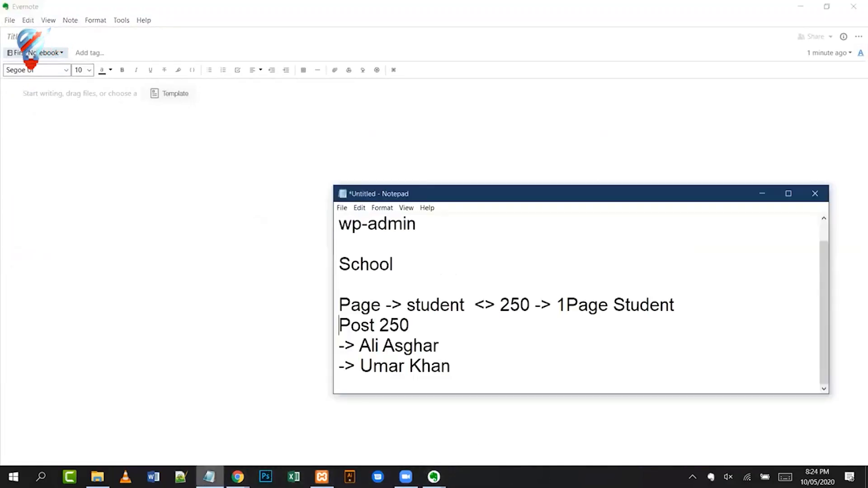
drag(457, 365, 340, 200)
key(ctrl+x)
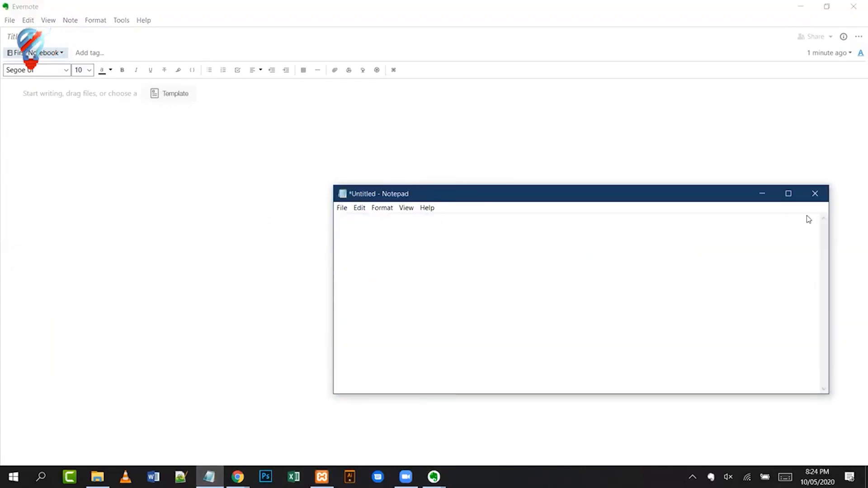
click(817, 195)
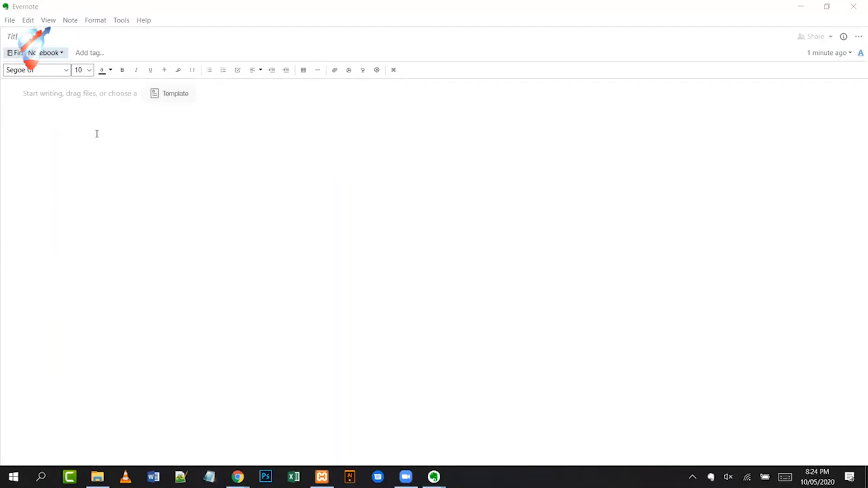
click(61, 100)
key(ctrl+v)
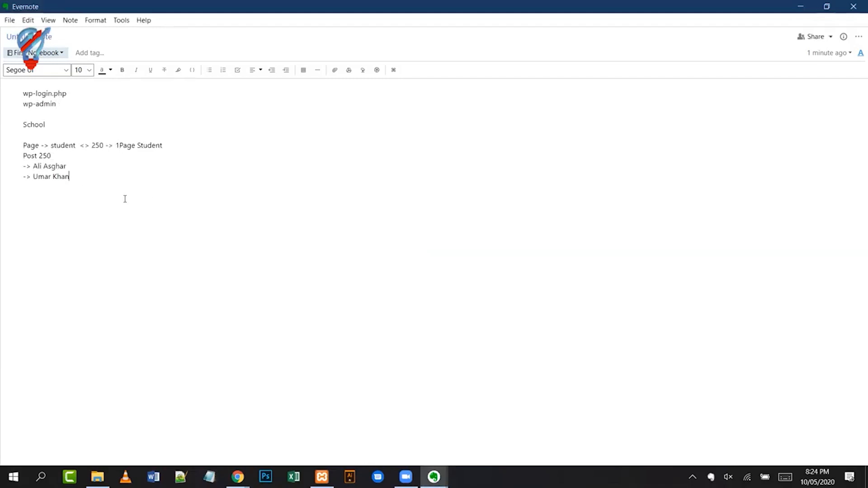
drag(88, 194, 4, 87)
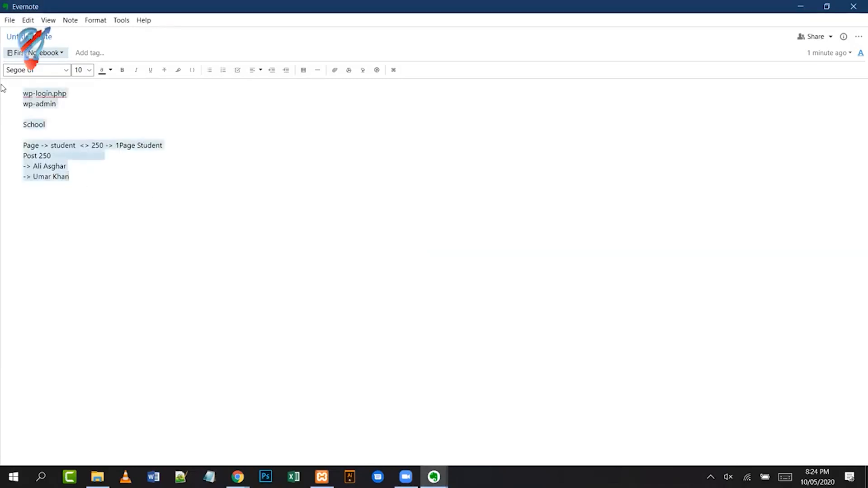
- Set the note text to font size 16 and add a blank line below the last student
click(88, 70)
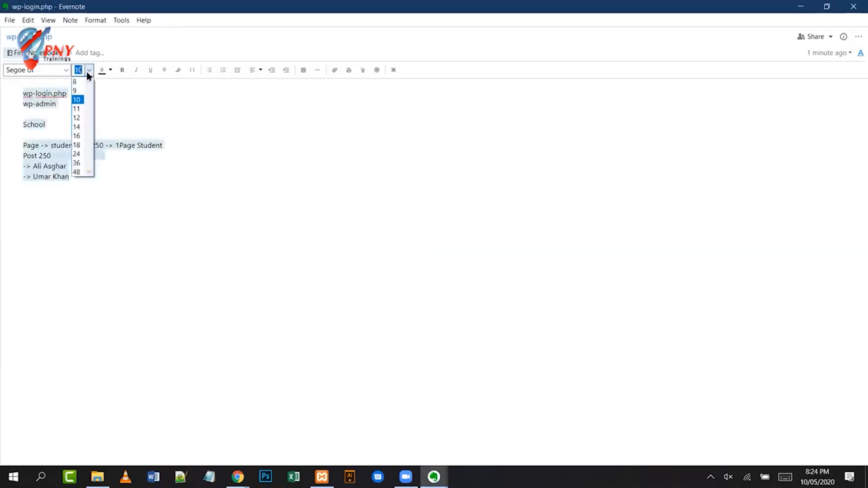
click(77, 136)
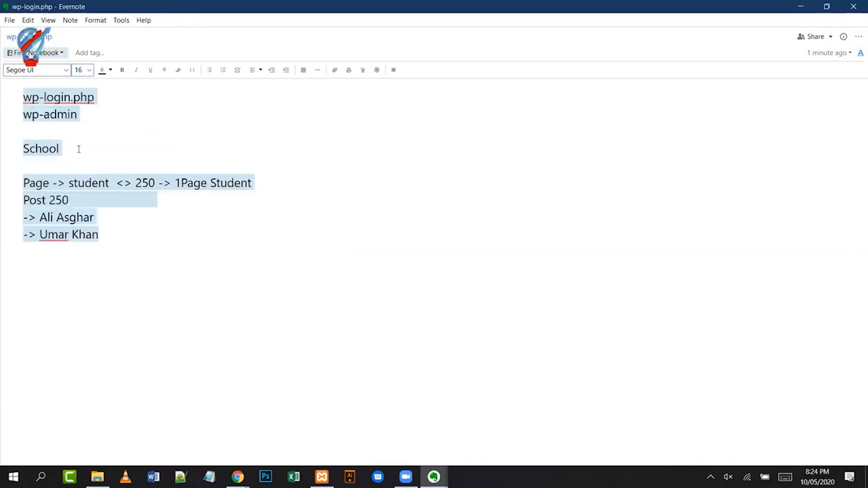
click(139, 245)
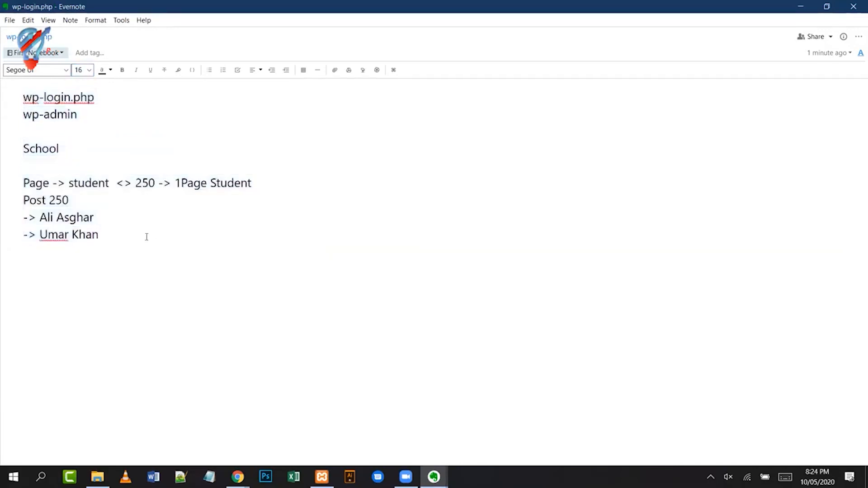
key(Return)
key(Up)
key(Up)
key(Up)
key(Up)
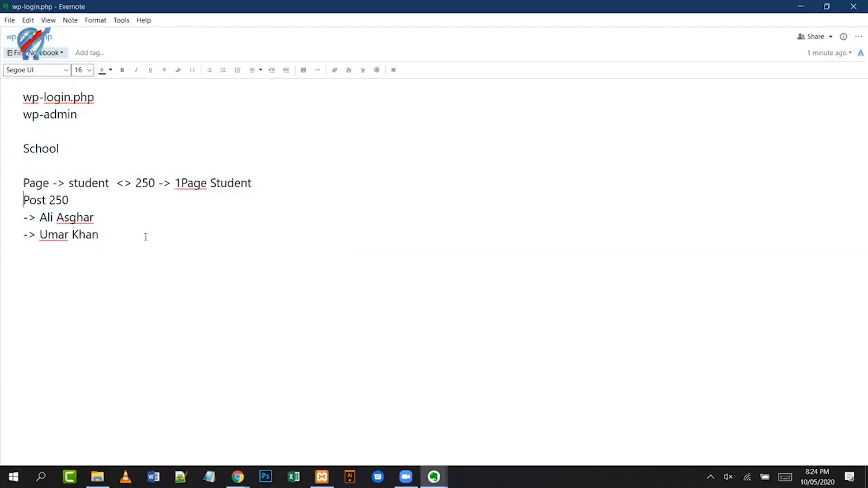
key(shift+Down)
key(shift+Down)
key(shift+Down)
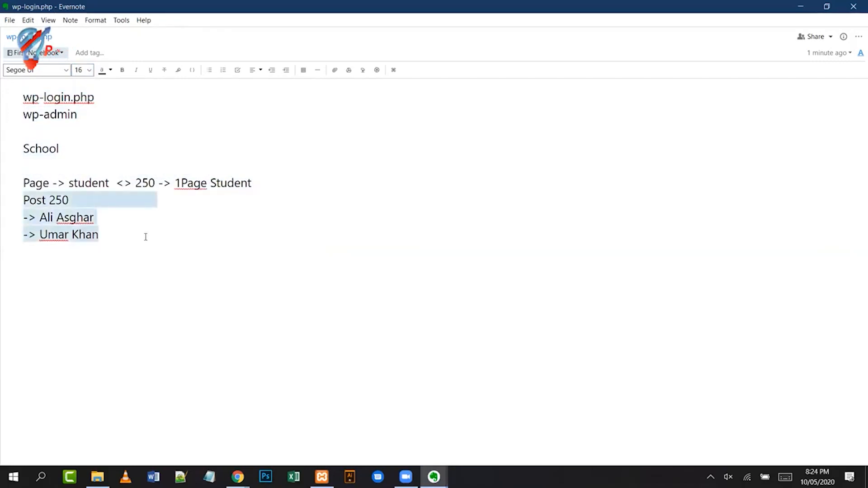
key(ctrl+x)
key(ctrl+z)
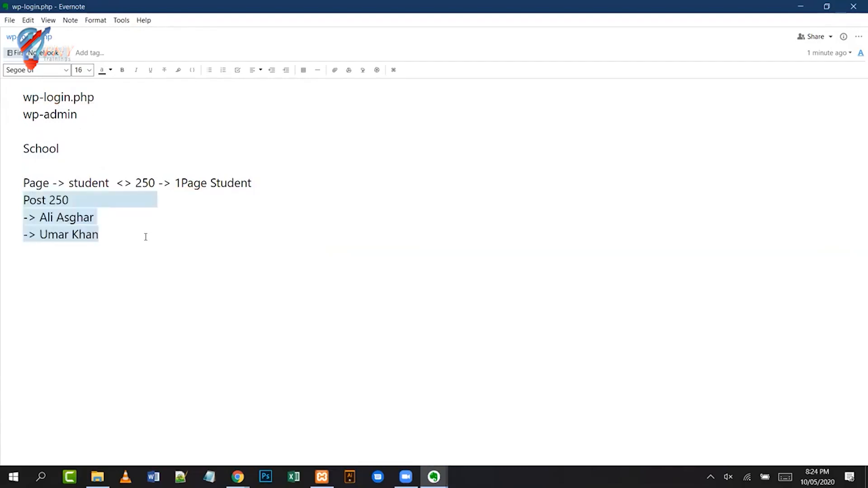
key(Up)
key(Up)
- Indent Post 250 one level and the two student lines beneath it one level further
key(Tab)
key(Down)
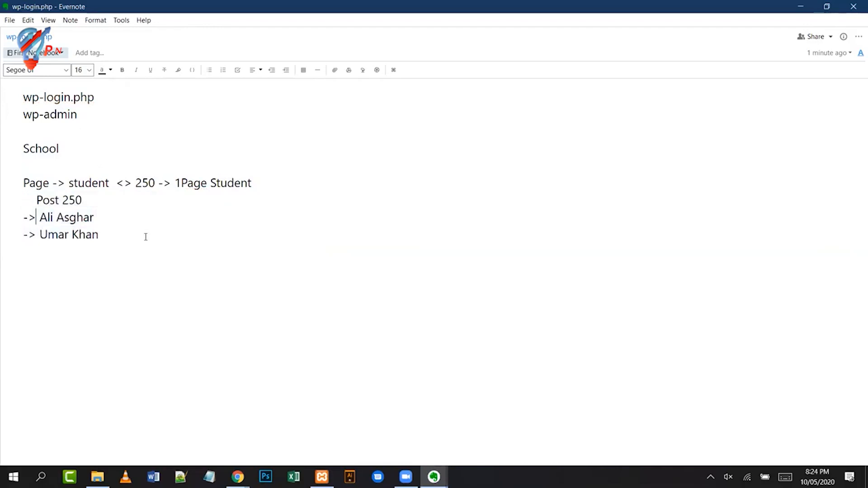
key(Home)
key(Tab)
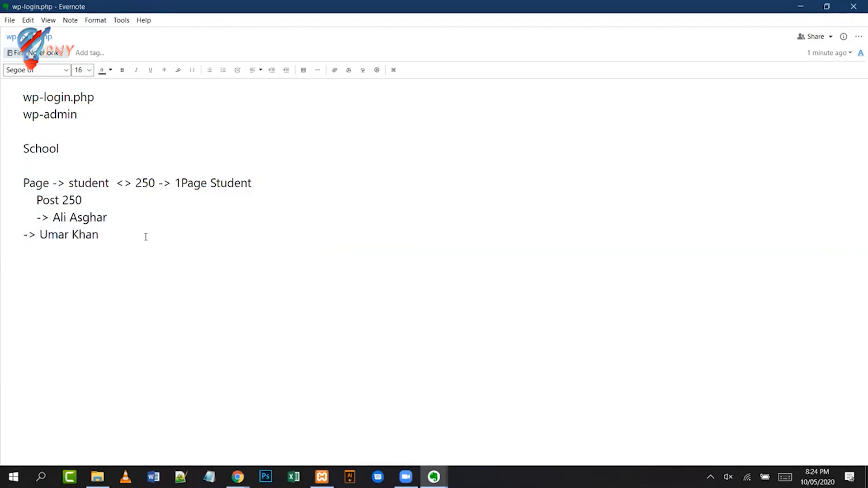
key(Tab)
key(Down)
key(Home)
key(Tab)
key(Tab)
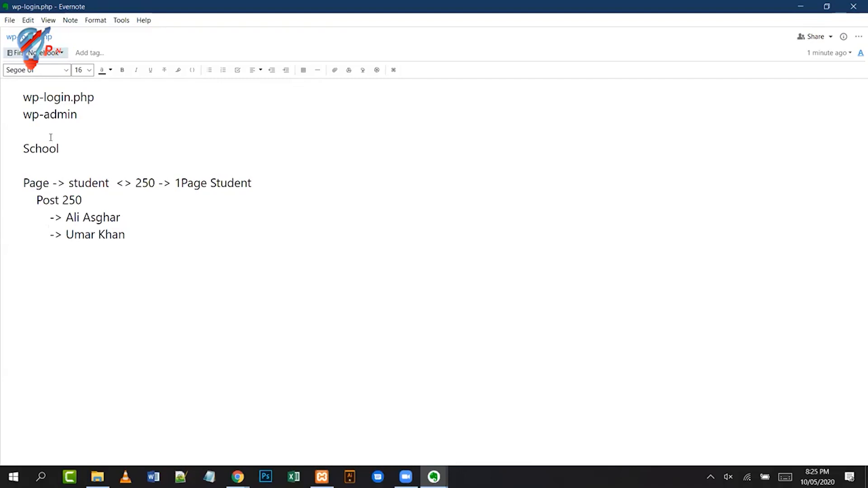
click(389, 235)
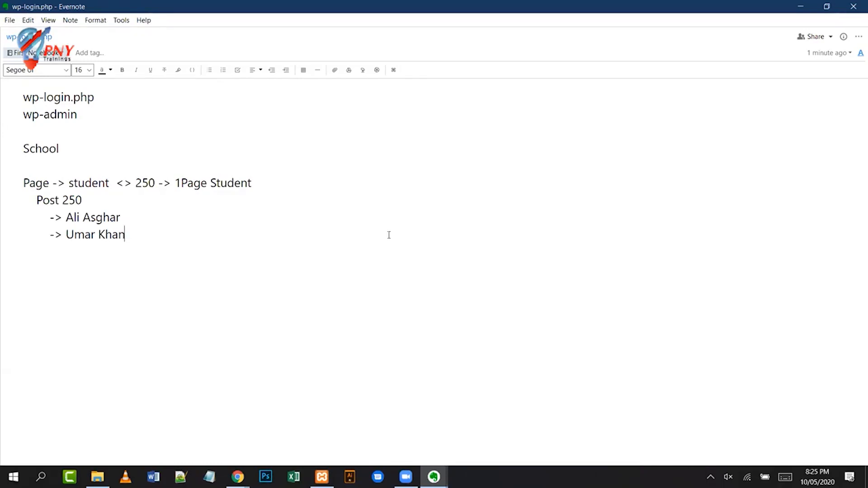
click(308, 244)
- Type a trial 'Comment' line with an indented '->' line below the student list
text(Comment)
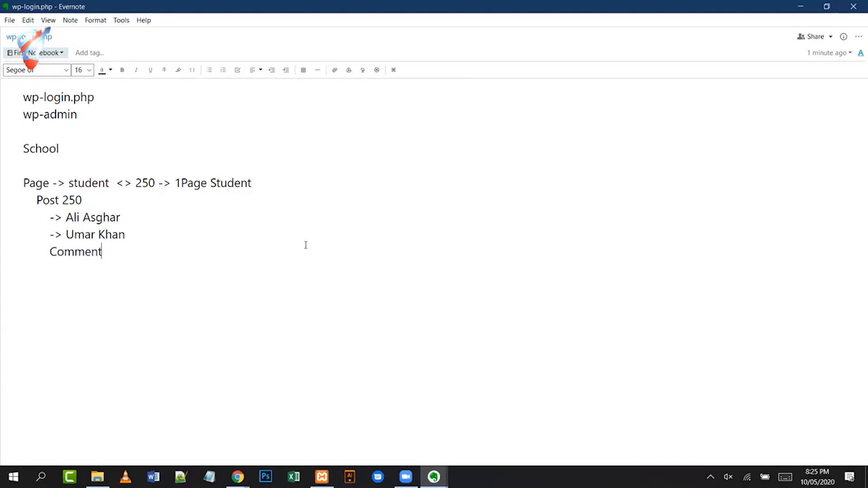
key(Return)
key(Tab)
key(Tab)
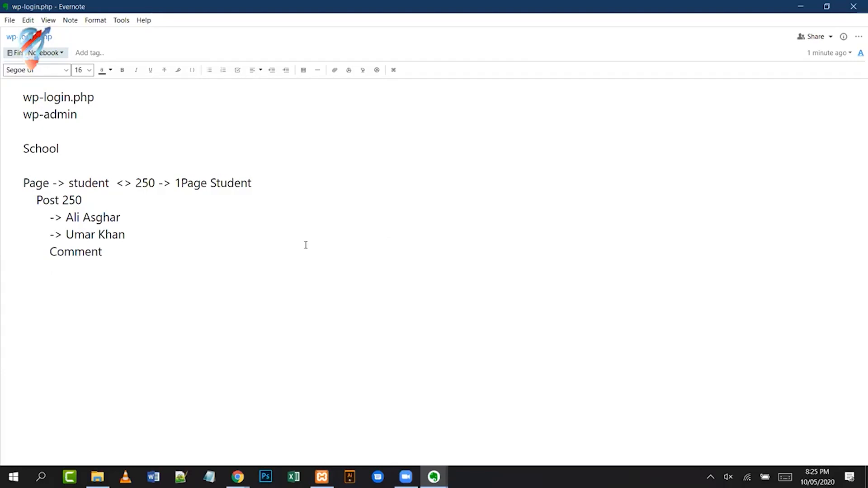
text(->)
- Delete the Comment and arrow lines and open an indented blank line after the first student
key(Up)
key(Up)
key(Down)
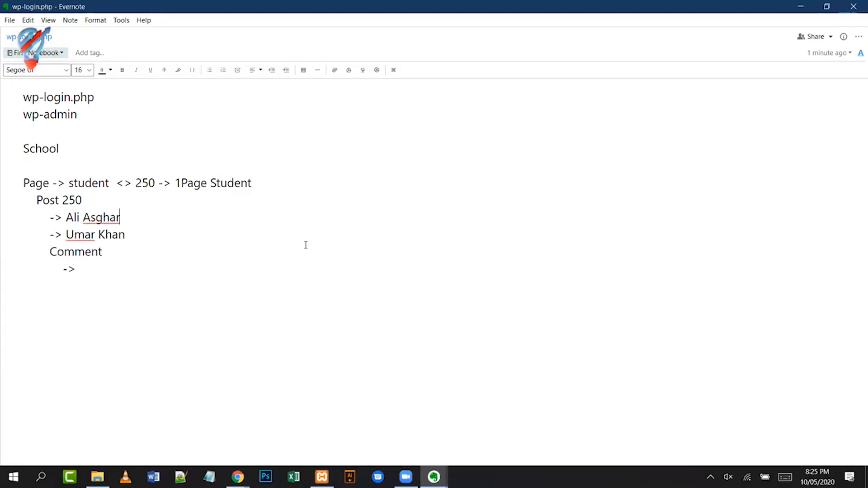
key(Home)
key(shift+End)
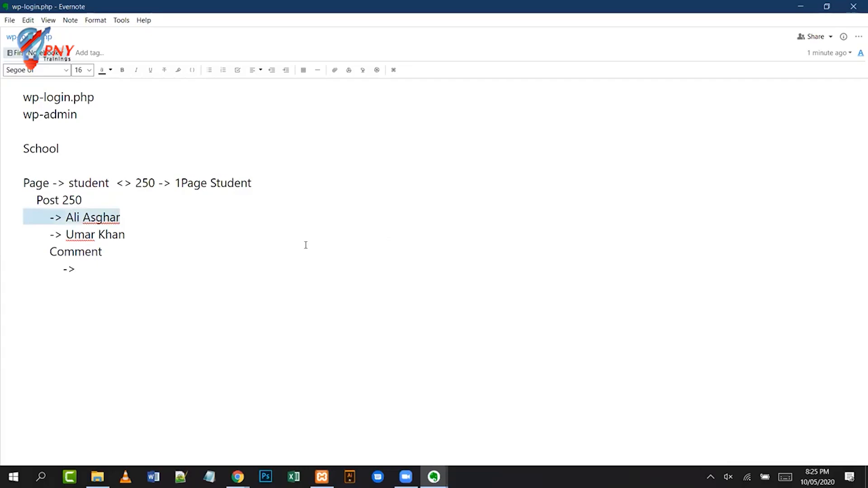
key(Right)
key(Down)
key(Down)
key(Down)
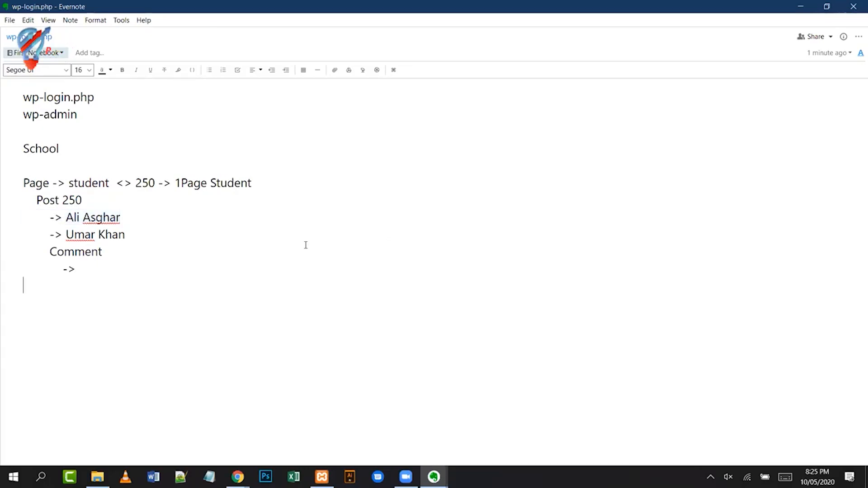
key(Up)
key(shift+Down)
key(shift+Down)
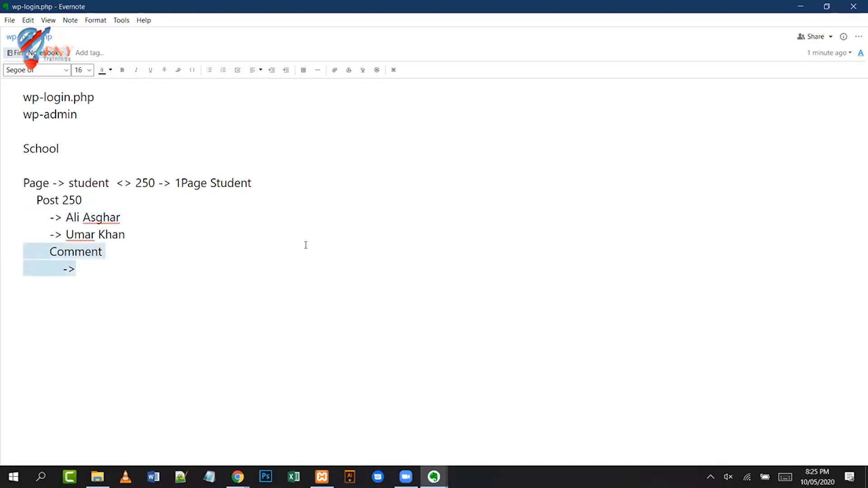
key(BackSpace)
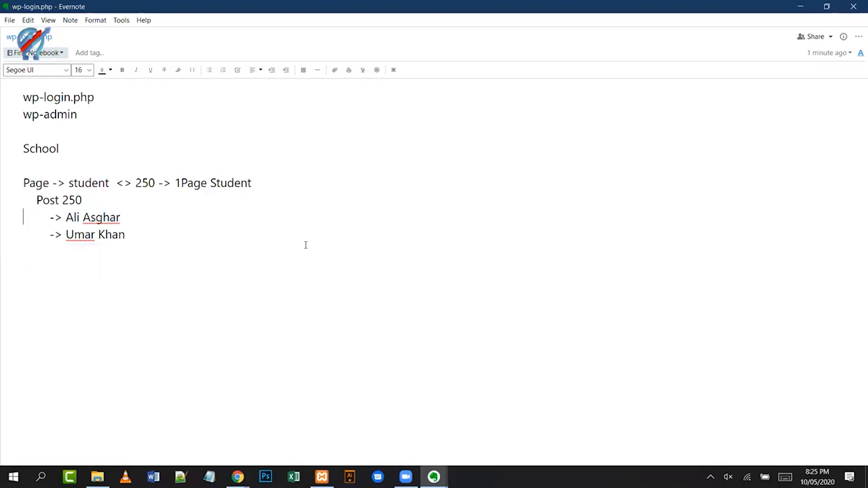
key(Return)
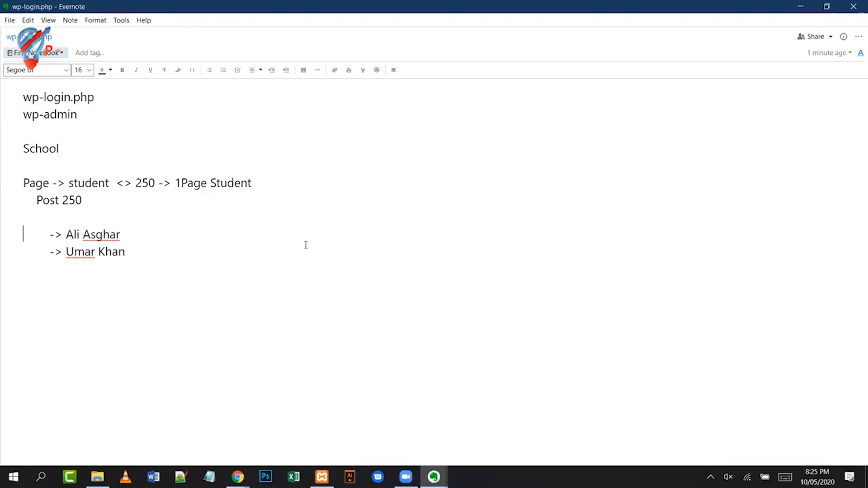
key(BackSpace)
key(Down)
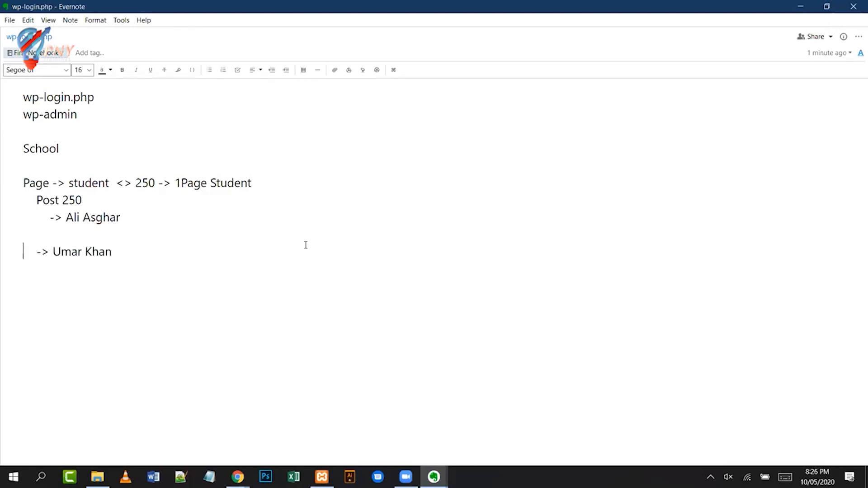
key(Tab)
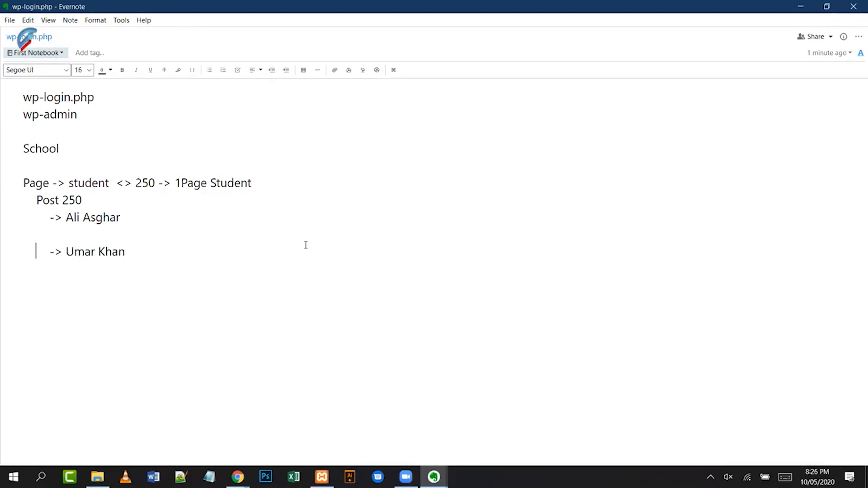
- Type an indented 'Comment' line followed by '-> 1 - infinity' under the first student
key(Tab)
key(Tab)
text(Comment)
key(Return)
text(->)
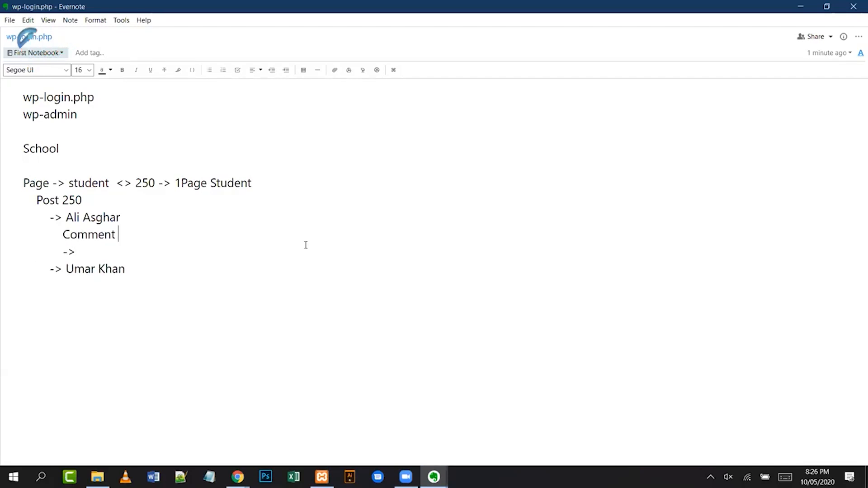
text( 1 - infinity)
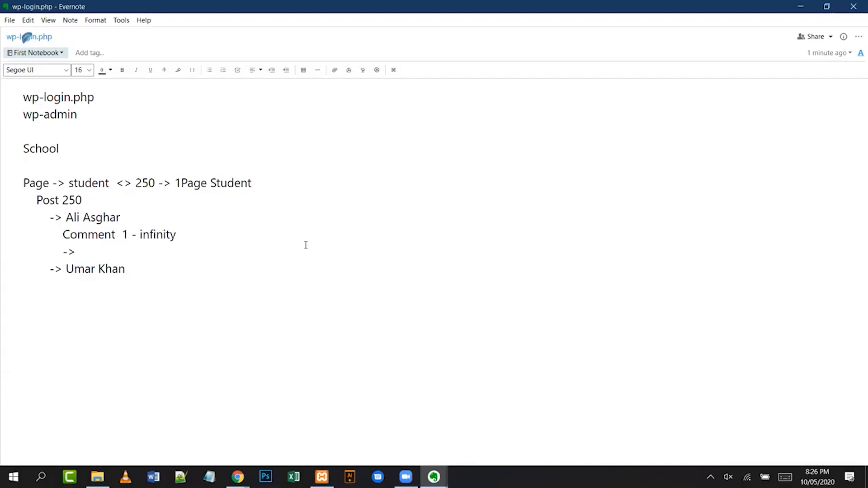
- Rename the 'Comment' remark to 'Teacher Remarks'
key(Down)
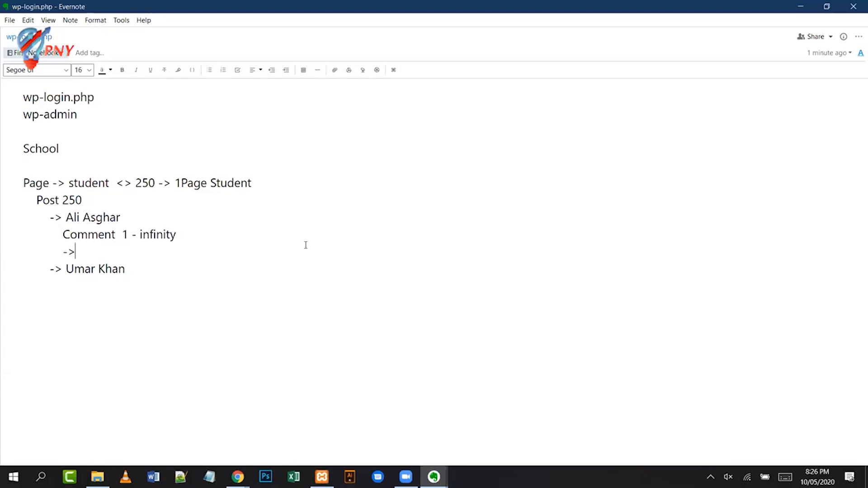
key(Up)
key(Up)
key(Down)
key(Down)
key(Up)
key(Right)
key(ctrl+Right)
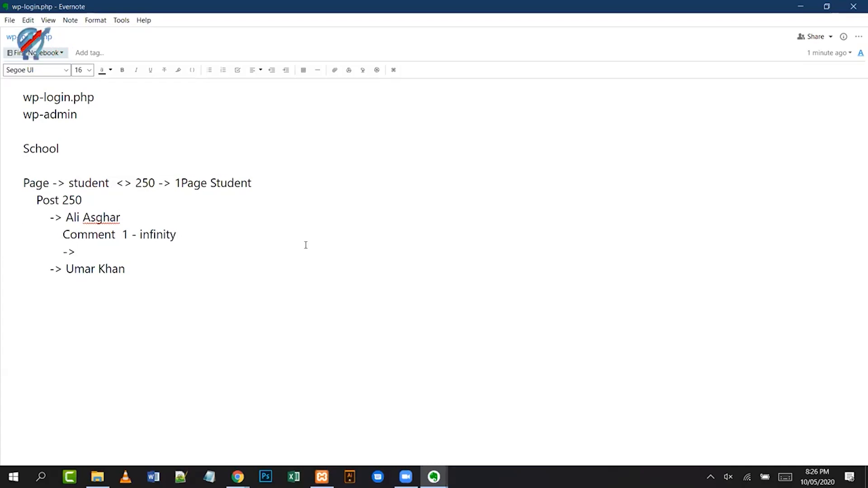
key(ctrl+shift+Right)
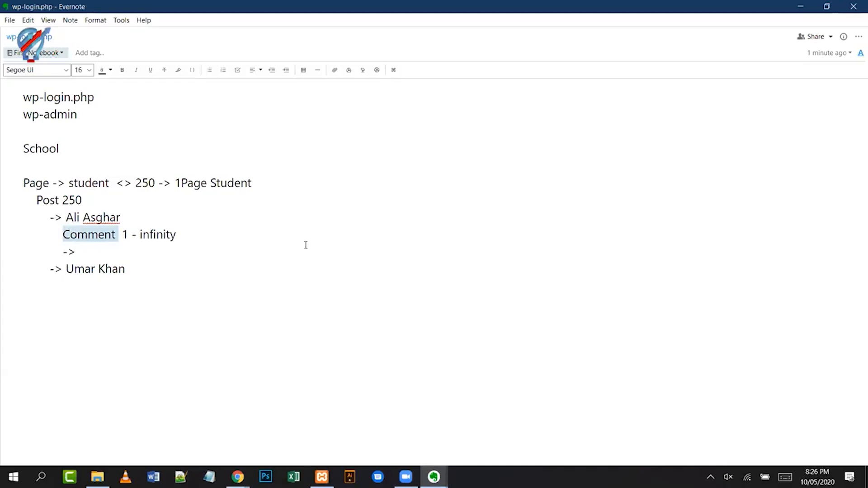
text(Remarks)
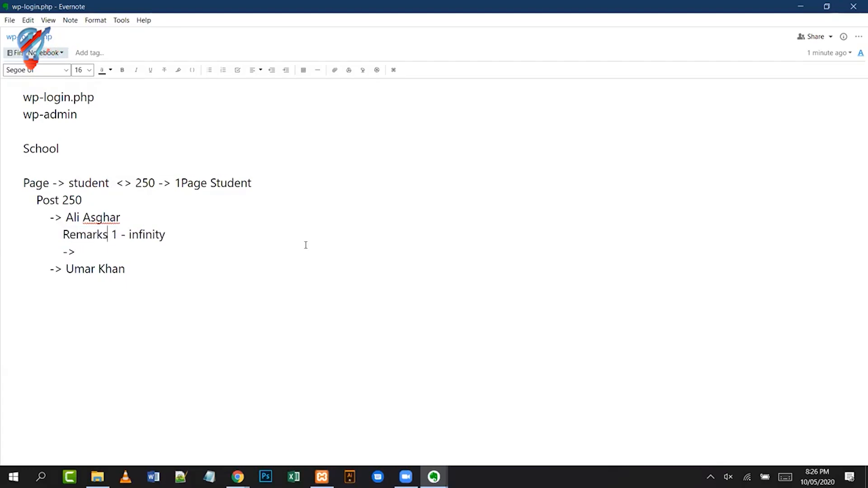
key(Home)
text(Teache)
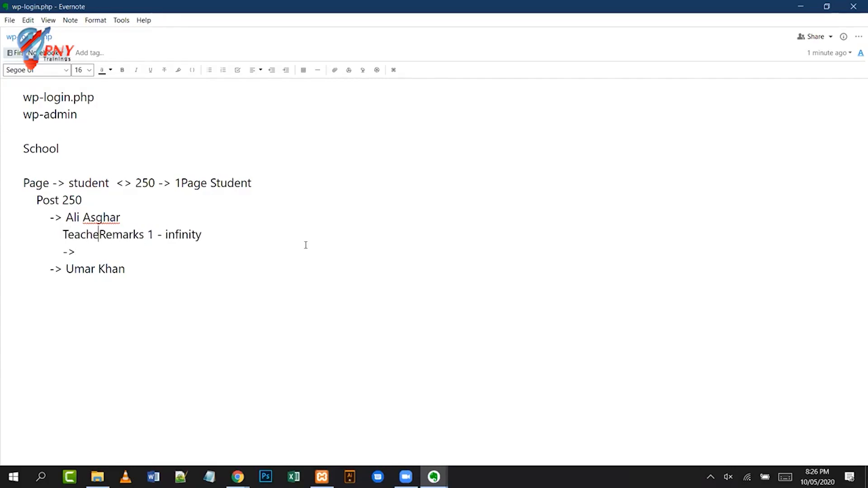
text(r)
- Delete the leftover '->' arrow line beneath the remark
key(Down)
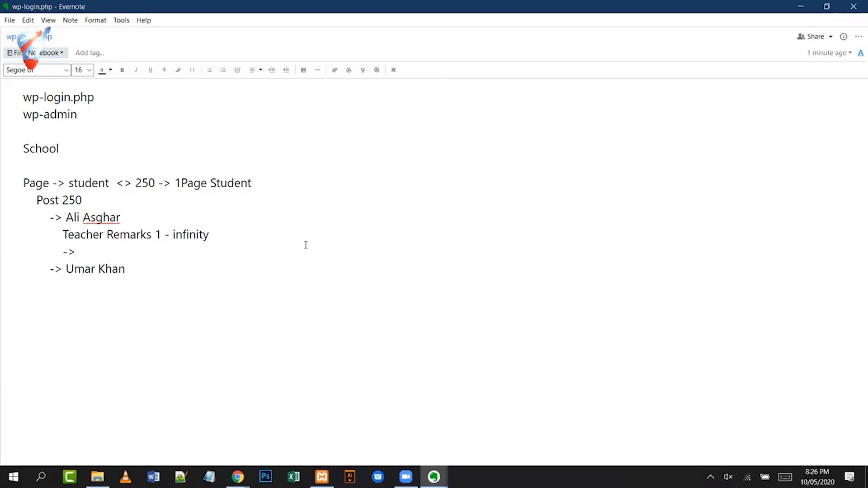
key(shift+Up)
key(shift+Down)
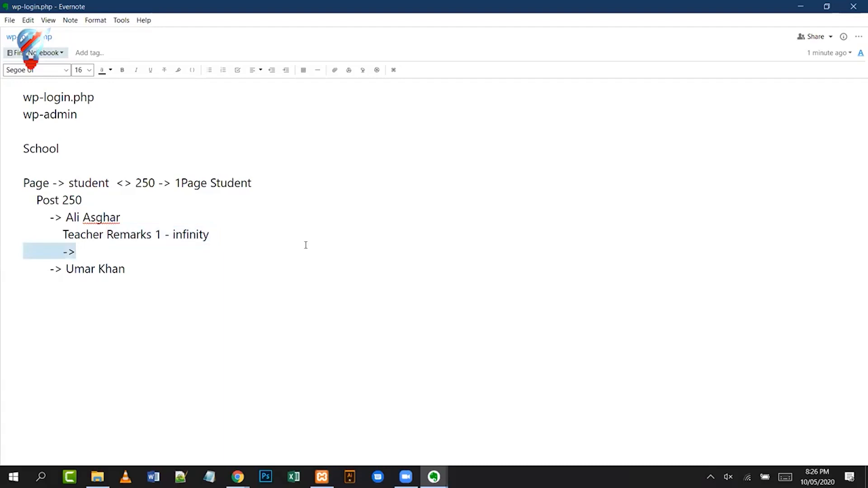
key(BackSpace)
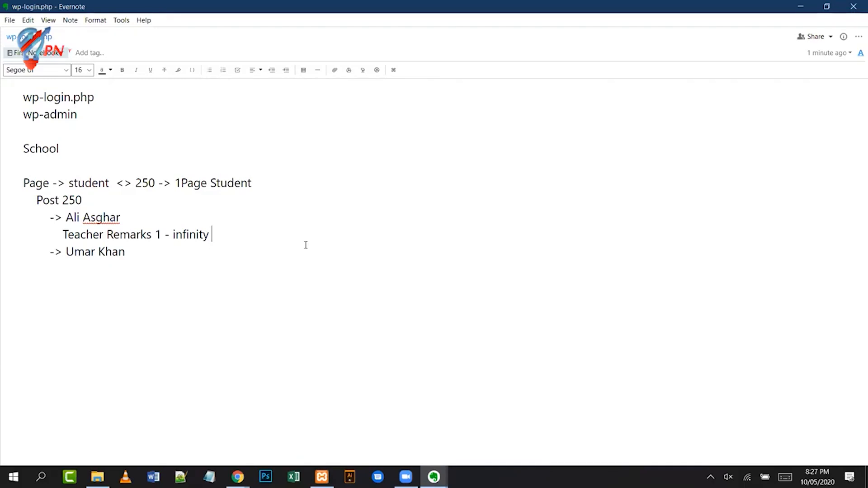
- Look over Posts and Pages in the WordPress sidebar, then return to the wp-login.php note in Evernote
key(alt+Tab)
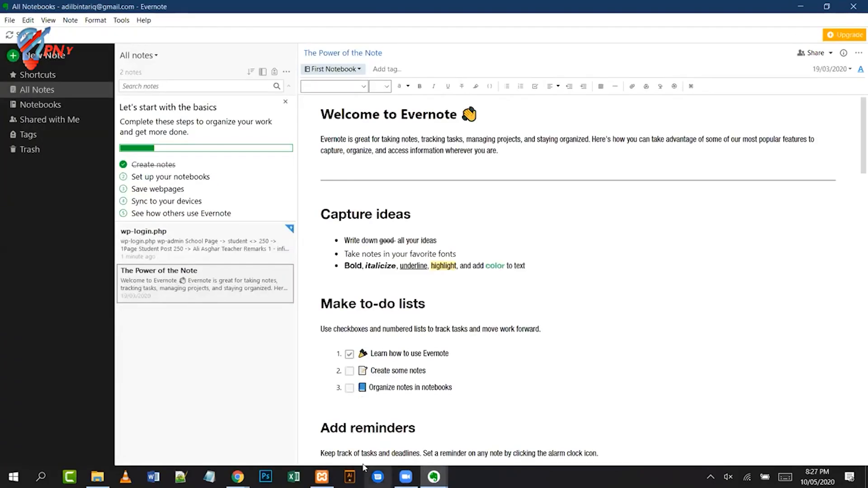
key(alt+Tab)
key(alt+Tab)
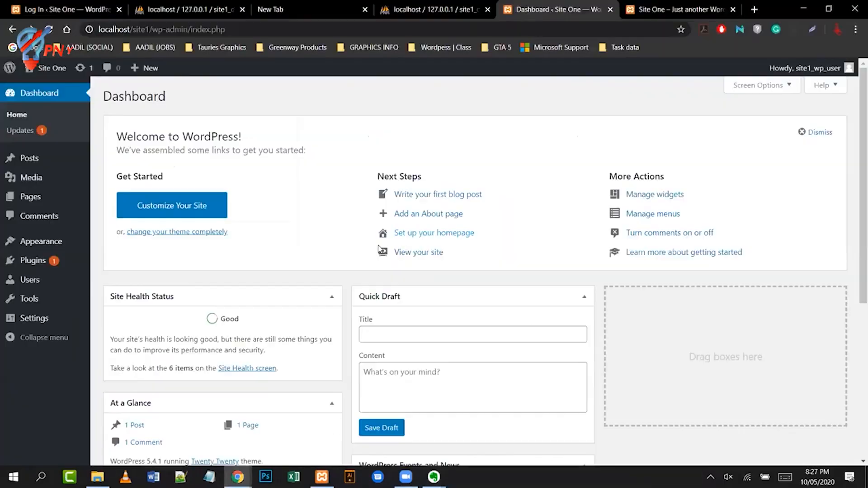
mouse_move(34, 163)
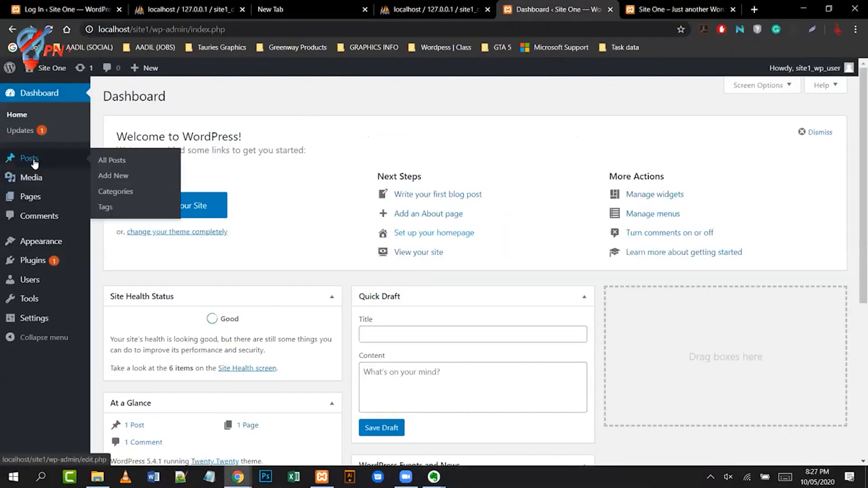
mouse_move(48, 192)
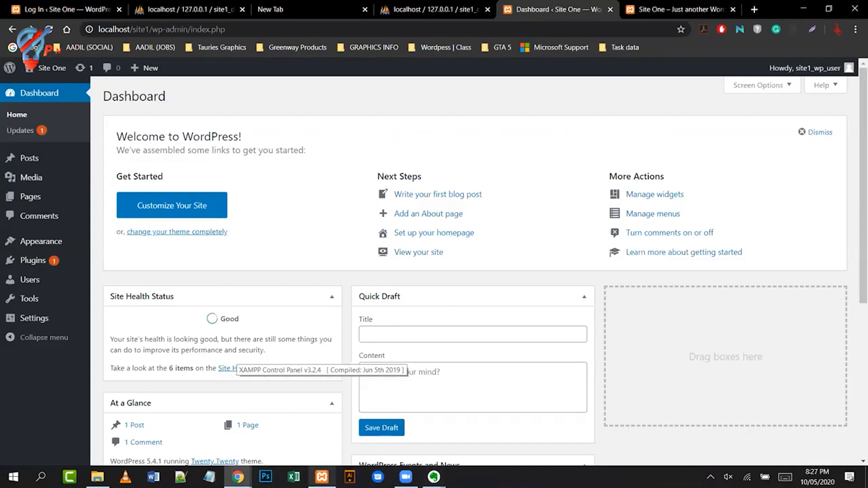
click(435, 476)
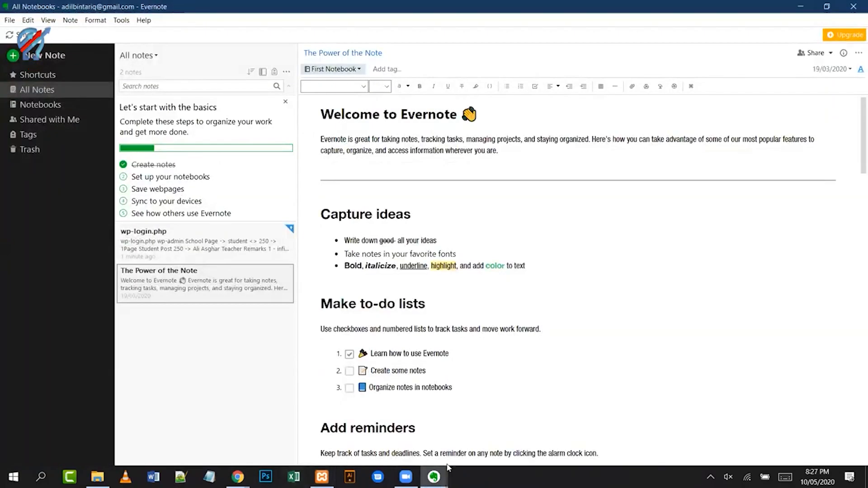
click(801, 6)
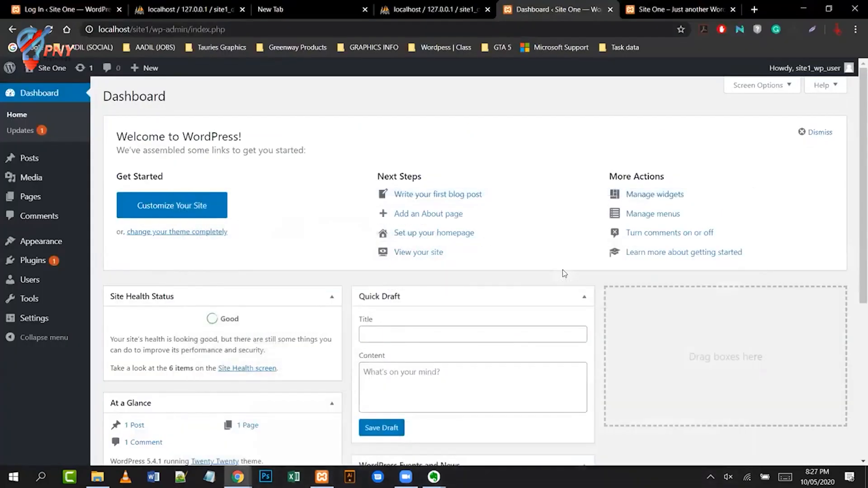
key(alt+Tab)
key(alt+Tab)
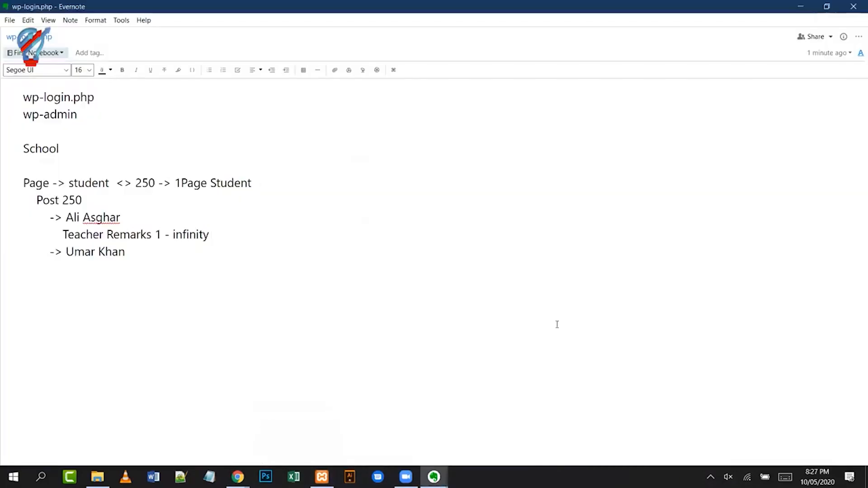
- In the Evernote note, add '-> Image -> Fixed Images (Page Header, bar, flyer, sale)'
key(alt+Tab)
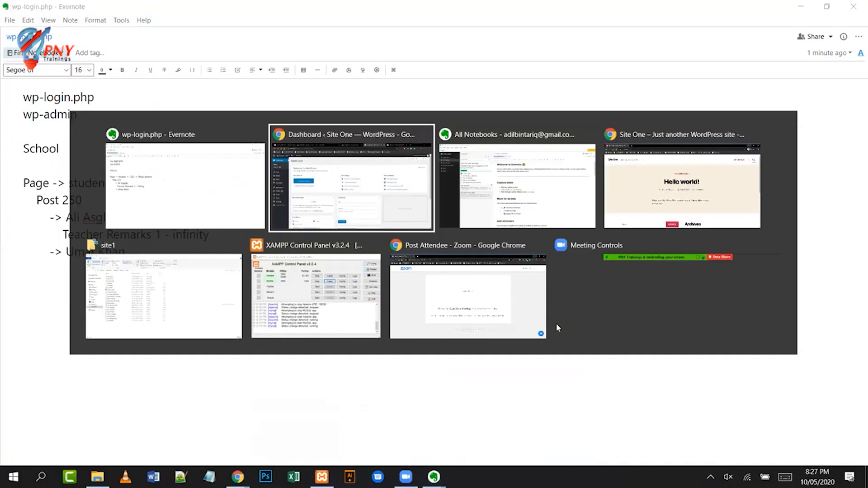
key(alt+Tab)
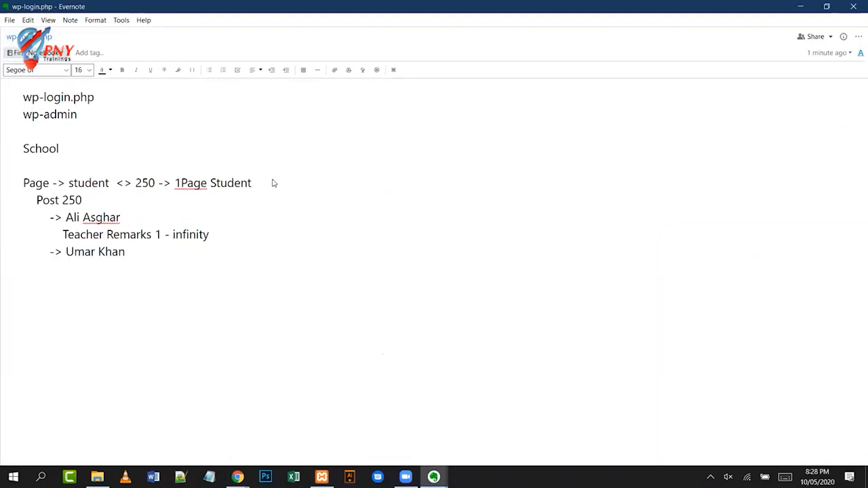
text(-> )
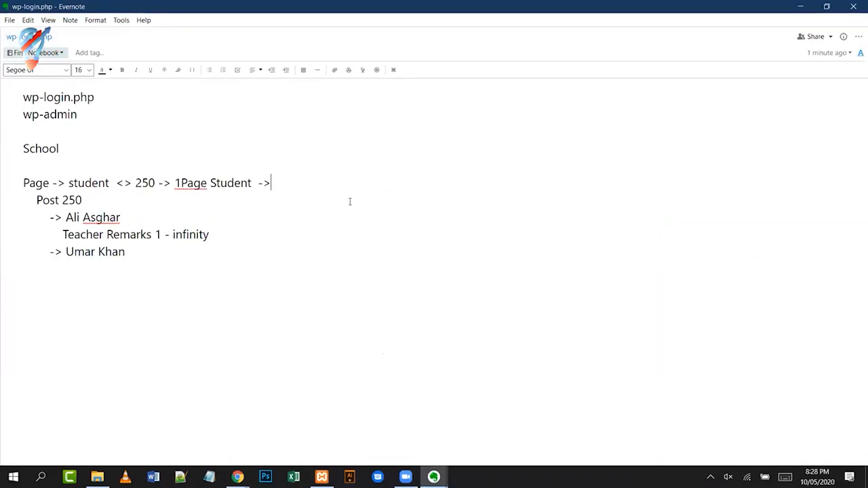
text(Image)
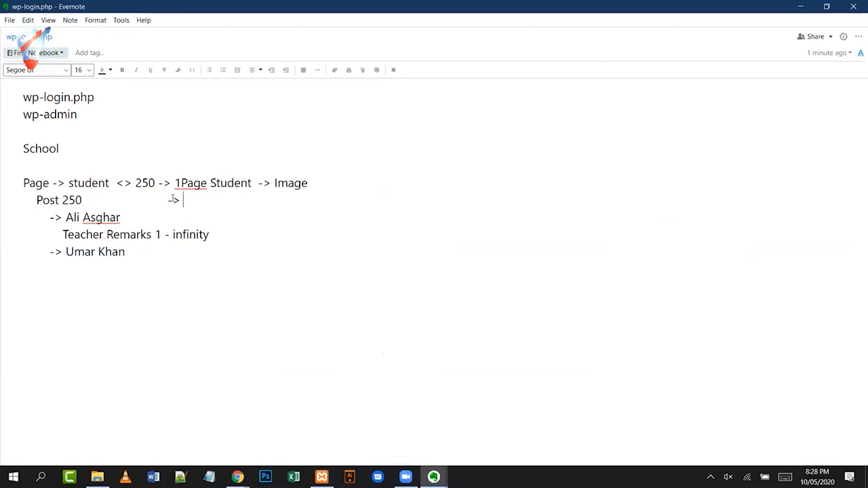
text(Image)
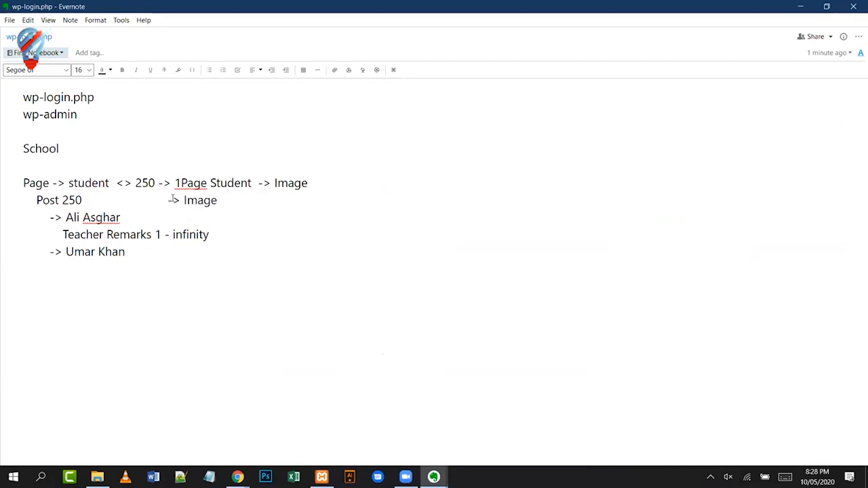
text( ->)
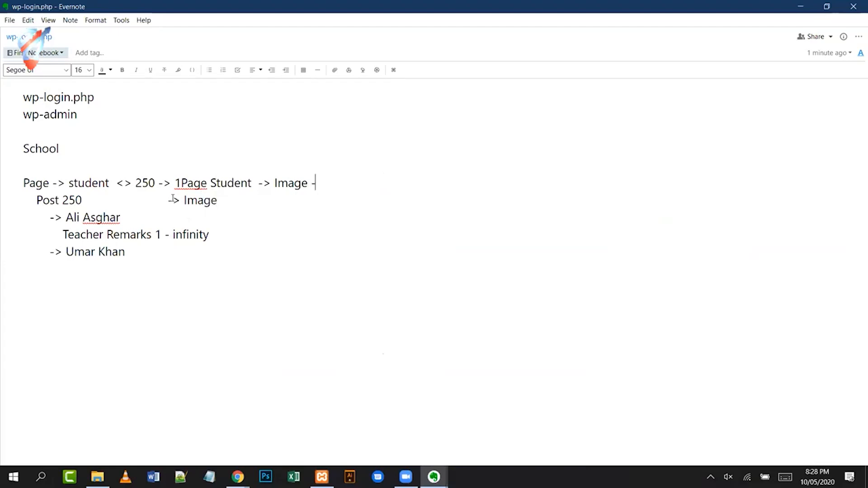
text( Fixed Images)
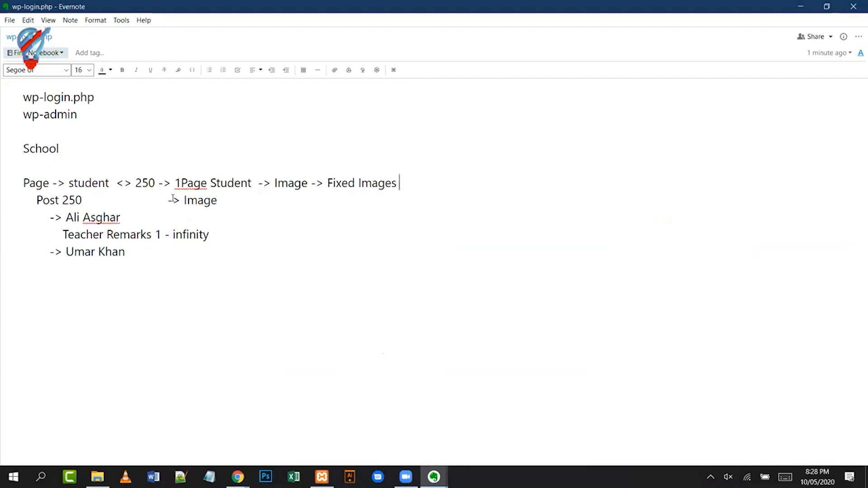
text(())
key(Left)
text(Page Header, bar,)
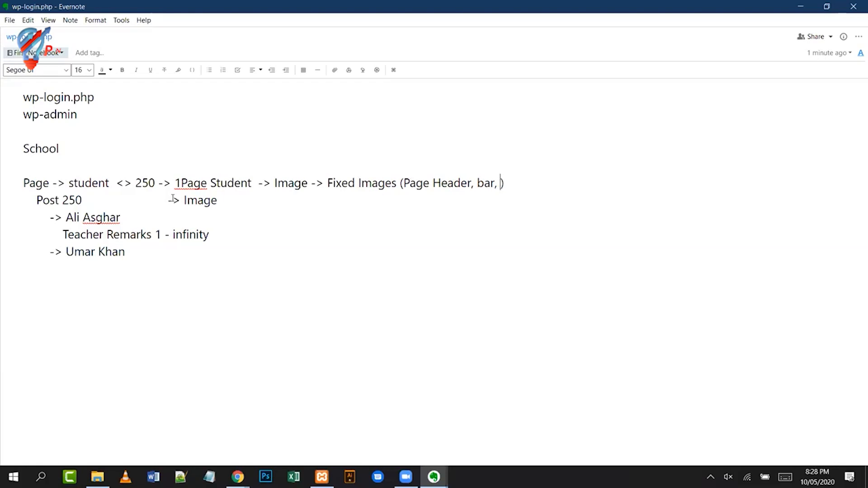
text(flyer, sale)
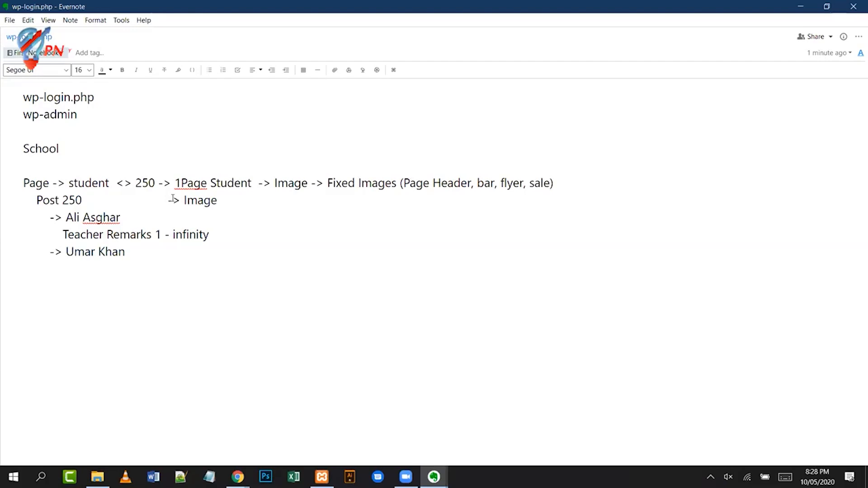
- Add an '-> Image ->' entry after the Post 250 line
key(End)
key(ctrl+shift+Left)
key(ctrl+shift+Left)
key(ctrl+shift+Left)
key(ctrl+shift+Left)
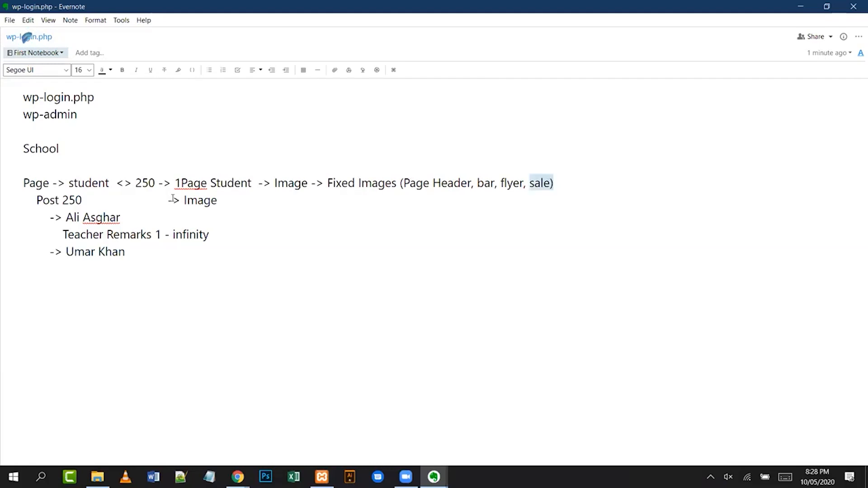
key(ctrl+shift+Left)
key(ctrl+shift+Left)
key(ctrl+shift+Left)
key(ctrl+shift+Left)
key(ctrl+shift+Right)
key(ctrl+shift+Right)
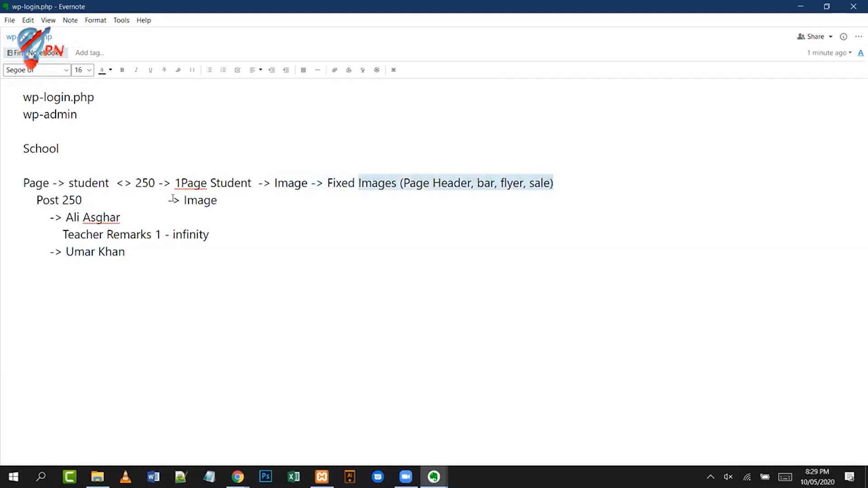
key(Down)
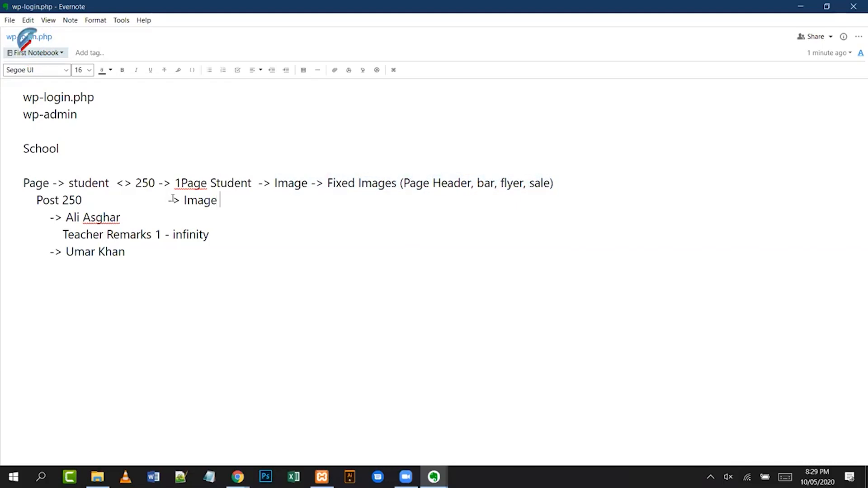
text(->)
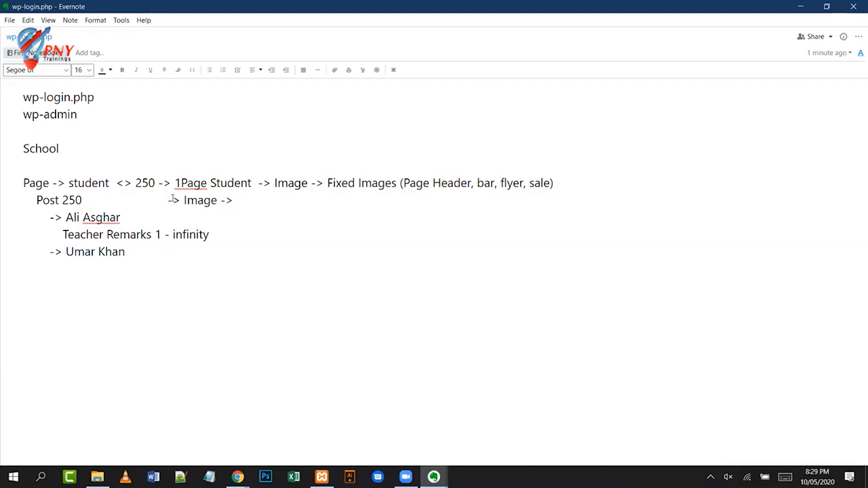
key(ctrl+shift+Left)
key(ctrl+shift+Left)
key(ctrl+shift+Right)
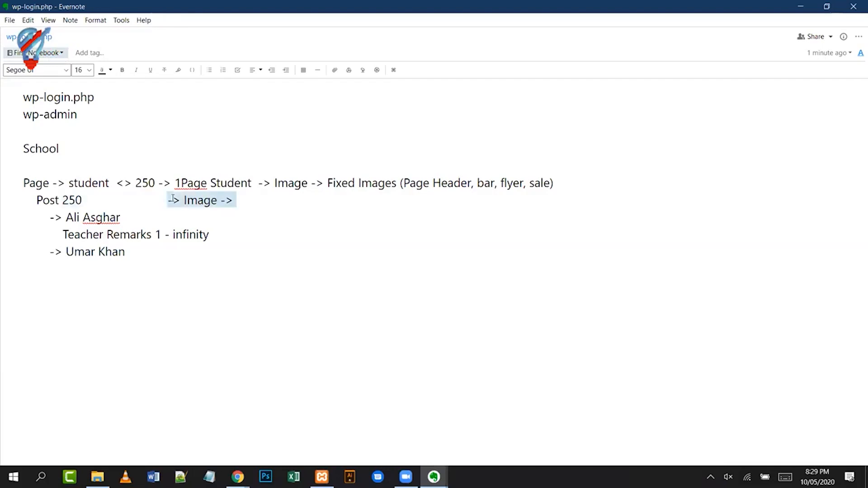
key(shift+Right)
key(shift+Right)
key(shift+Right)
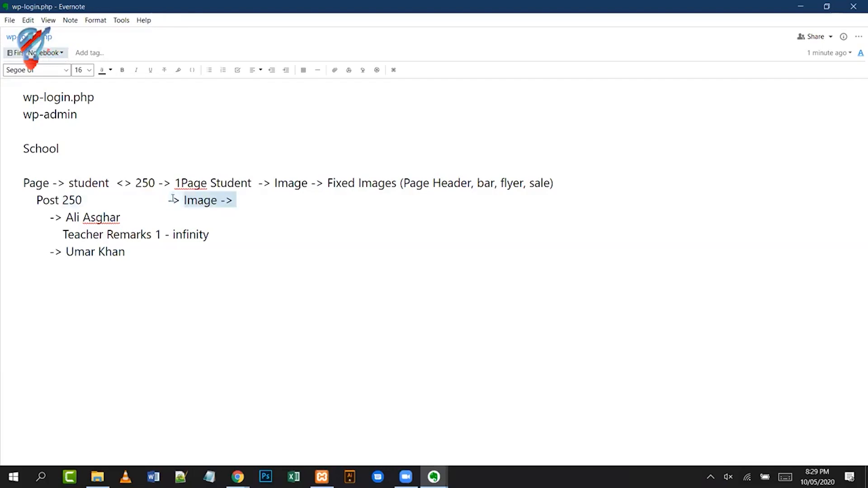
- Append '-> Face Image' to each student's line
key(Down)
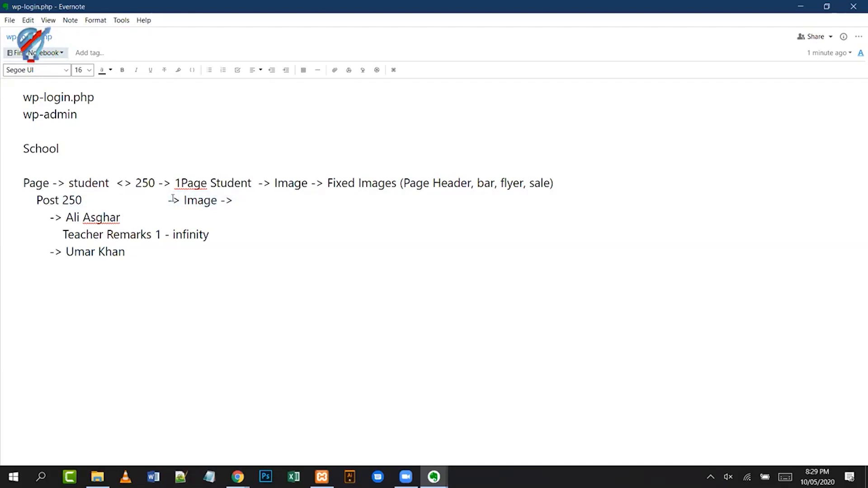
text(->)
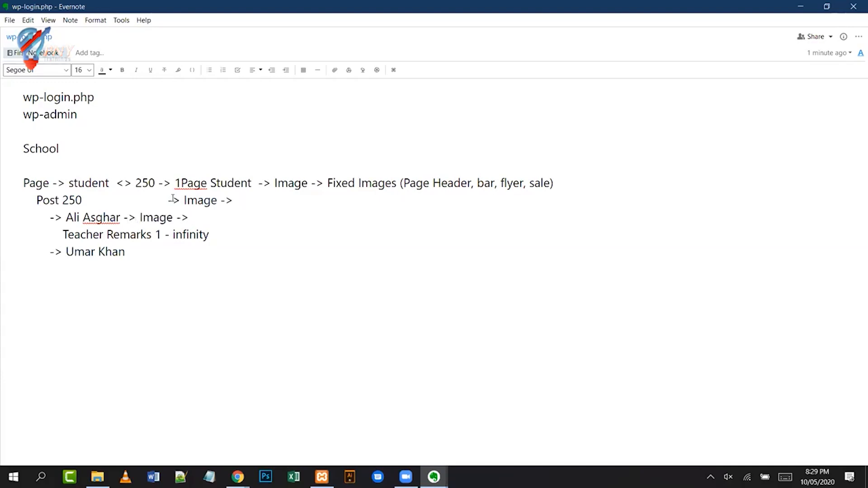
text(Face)
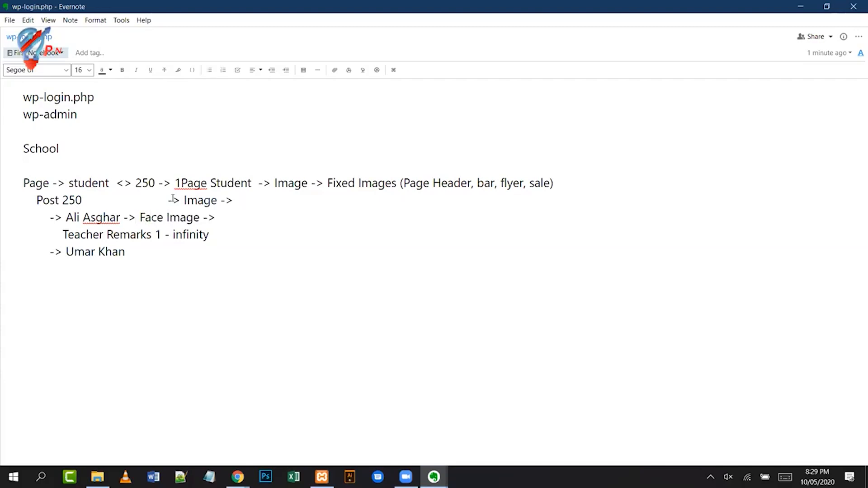
key(Down)
text(-> Face Image)
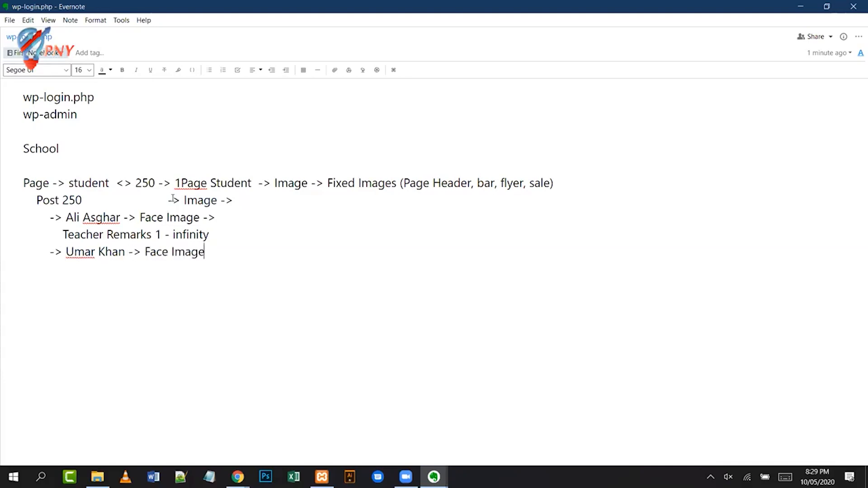
key(Up)
key(Up)
key(Up)
key(Up)
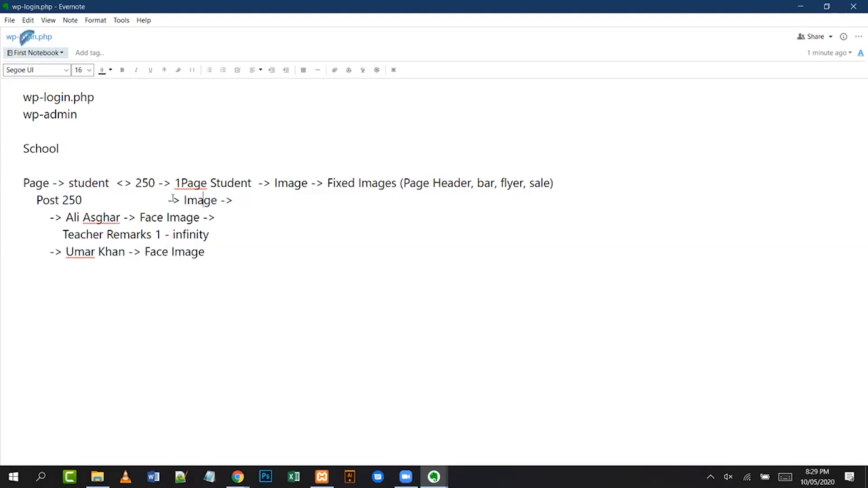
key(End)
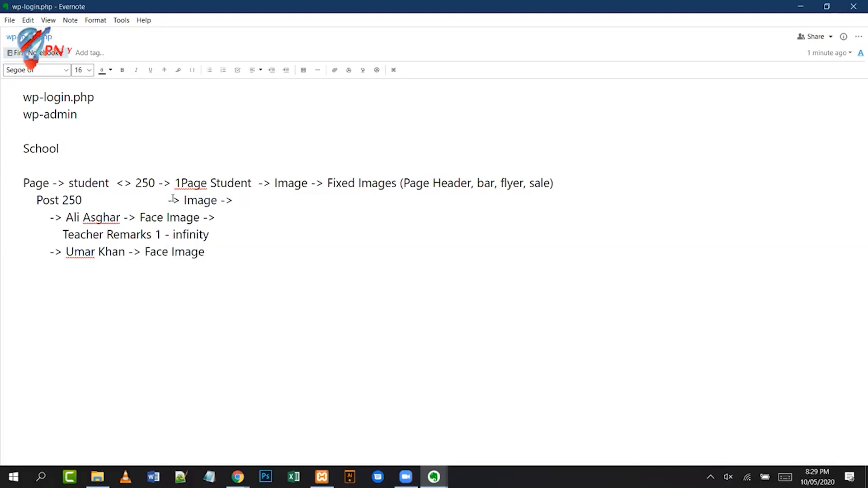
text(->)
text( Cla)
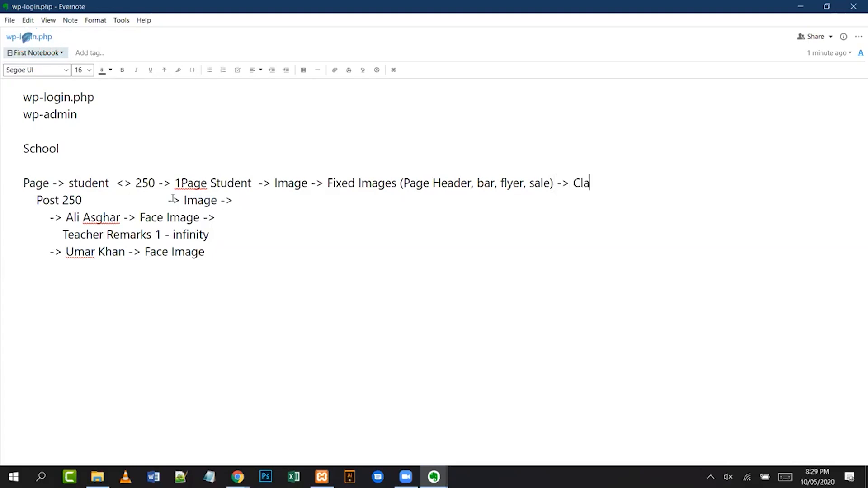
text(ss Image)
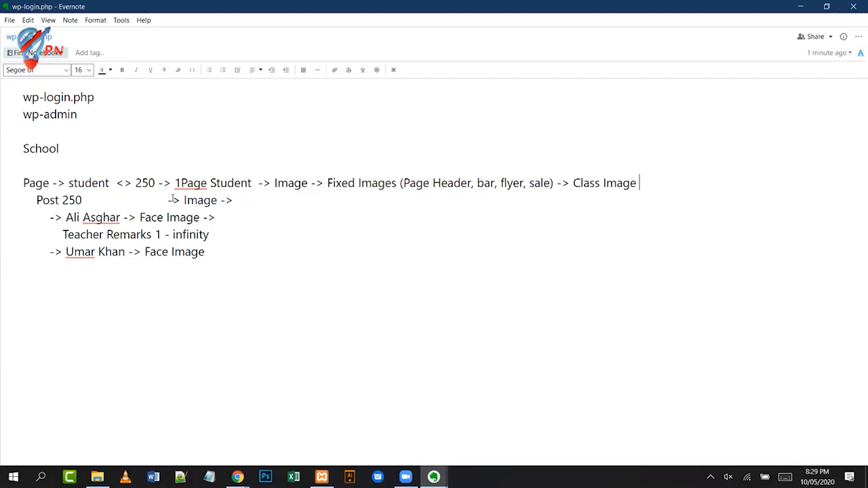
key(ctrl+Left)
key(ctrl+Left)
click(174, 199)
key(ctrl+shift+Right)
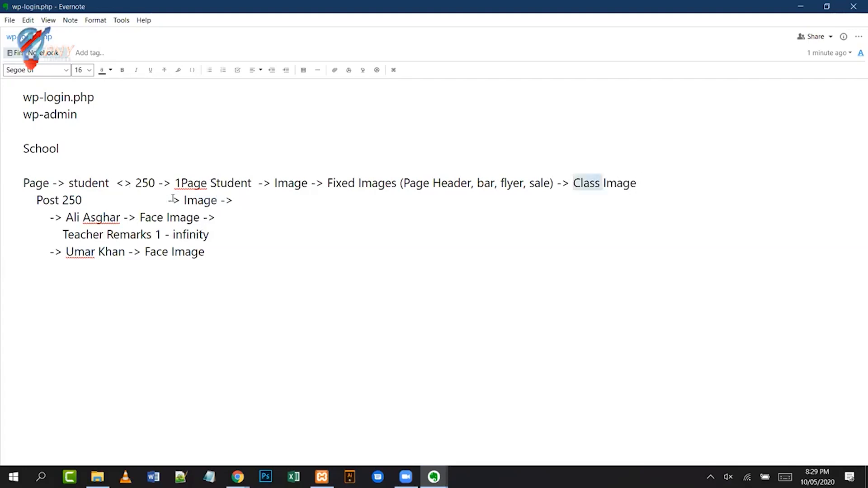
text(Sche)
key(BackSpace)
text(ool)
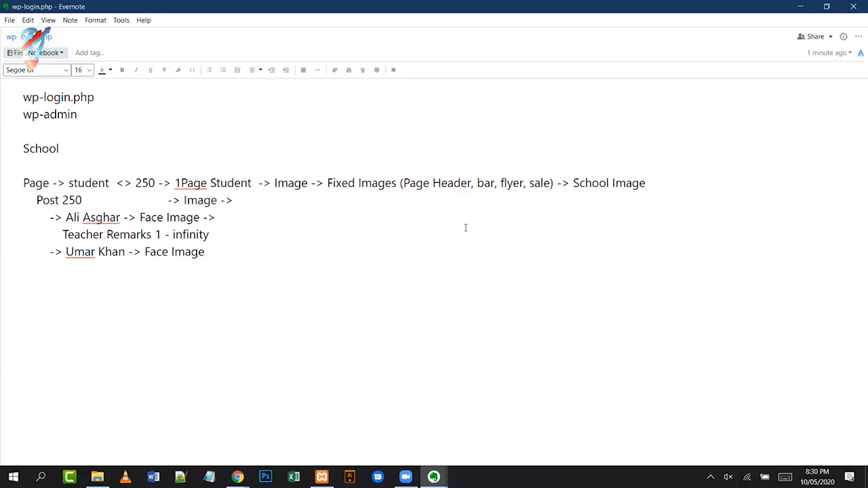
- Copy the student page plan line onto a new, double-indented line below it
key(End)
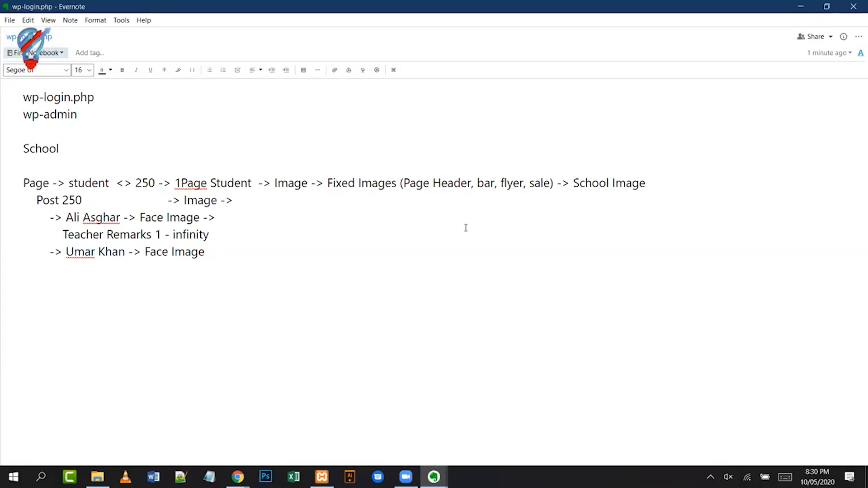
key(shift+Home)
key(ctrl+shift+Right)
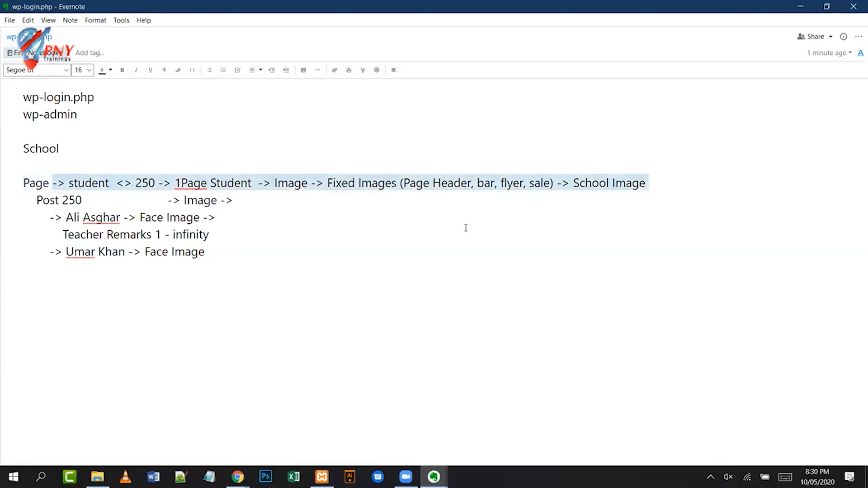
key(ctrl+shift+Right)
key(ctrl+shift+Right)
key(ctrl+shift+Right)
key(ctrl+shift+Right)
key(ctrl+shift+Right)
key(ctrl+c)
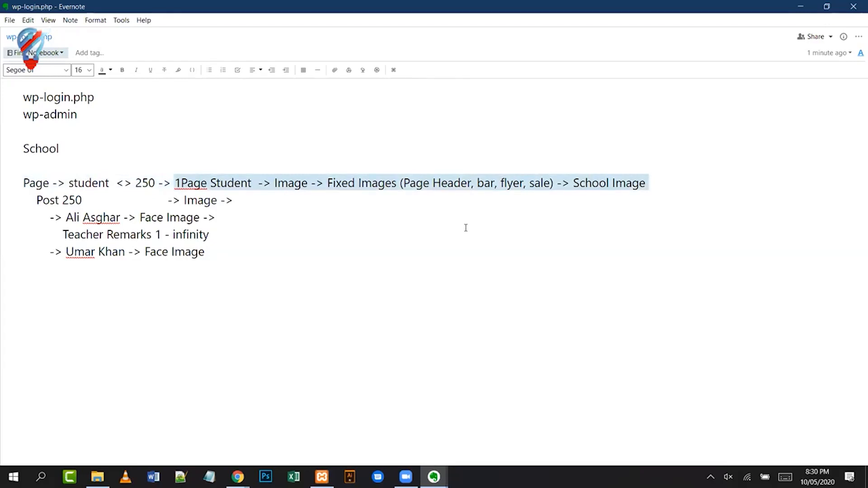
key(Left)
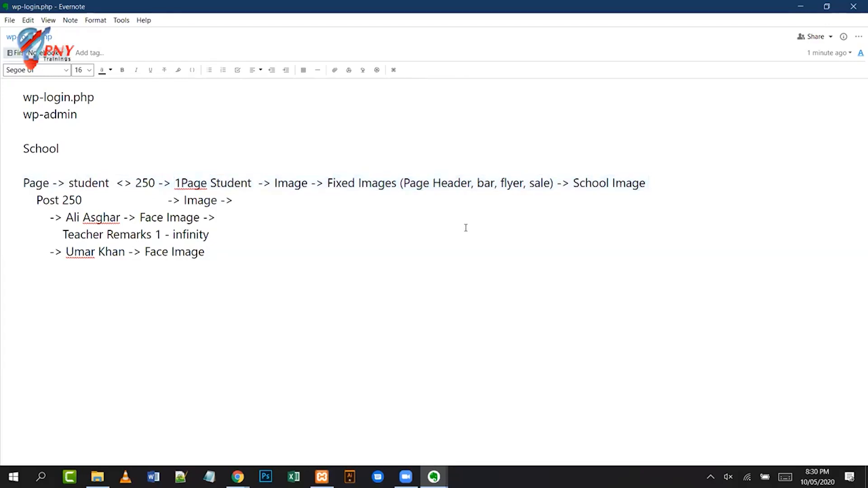
key(Return)
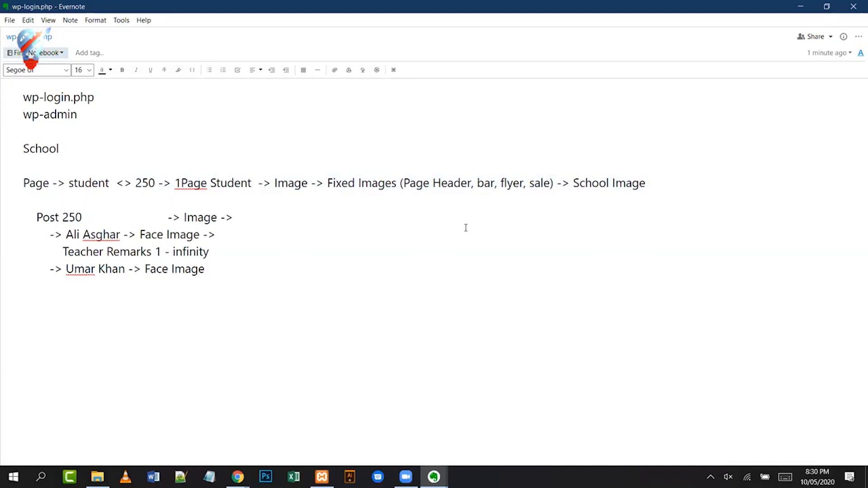
key(Tab)
key(Tab)
key(Tab)
key(Tab)
key(Tab)
key(Tab)
key(Tab)
key(Tab)
key(Tab)
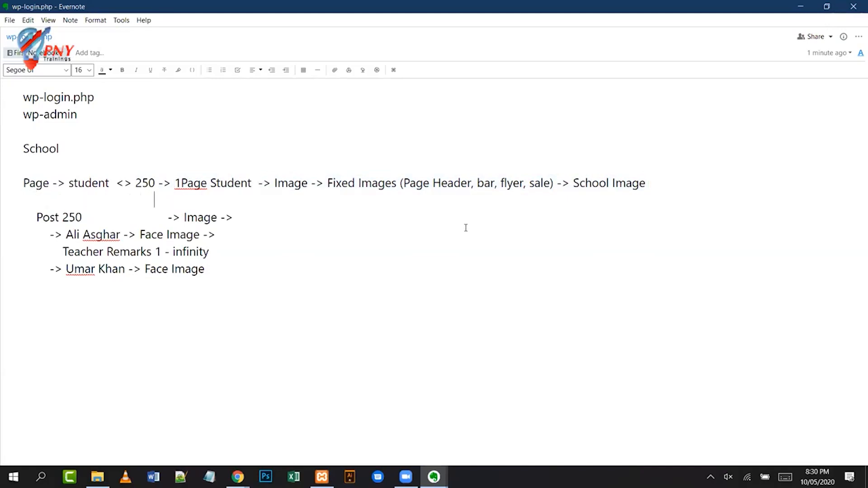
key(Tab)
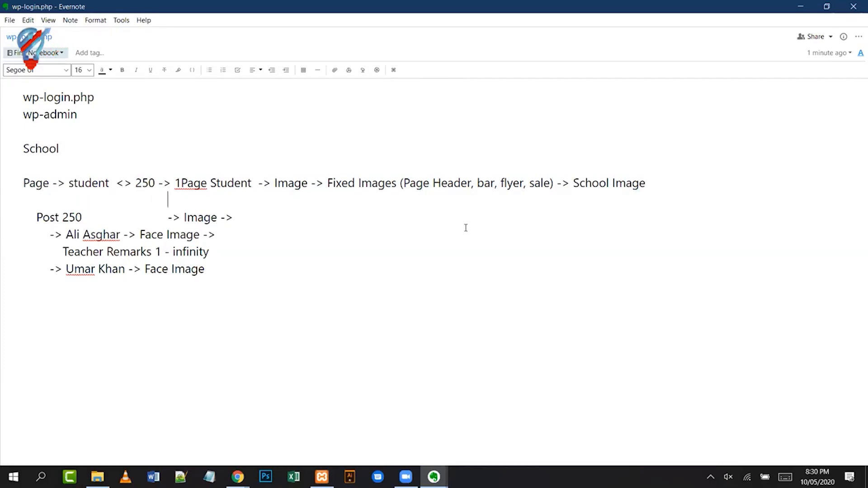
key(ctrl+v)
- Edit the copy into '1Teacher … Teachers Image', then bring up the WordPress dashboard
key(ctrl+Left)
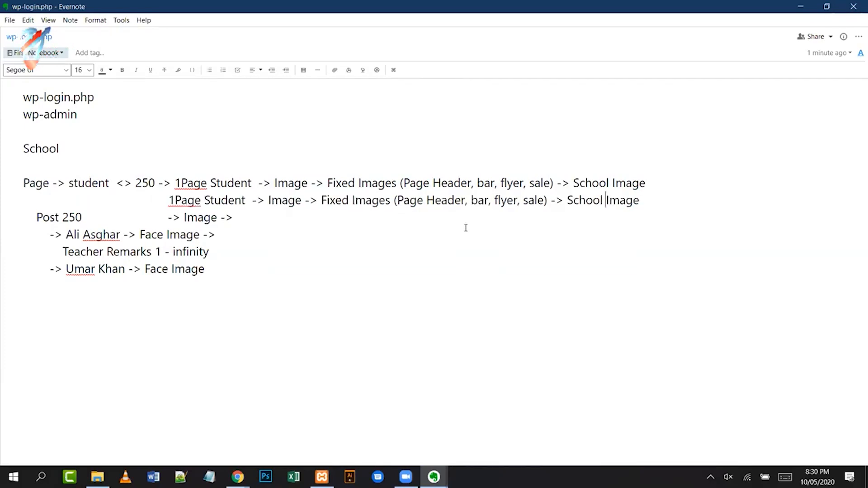
key(Left)
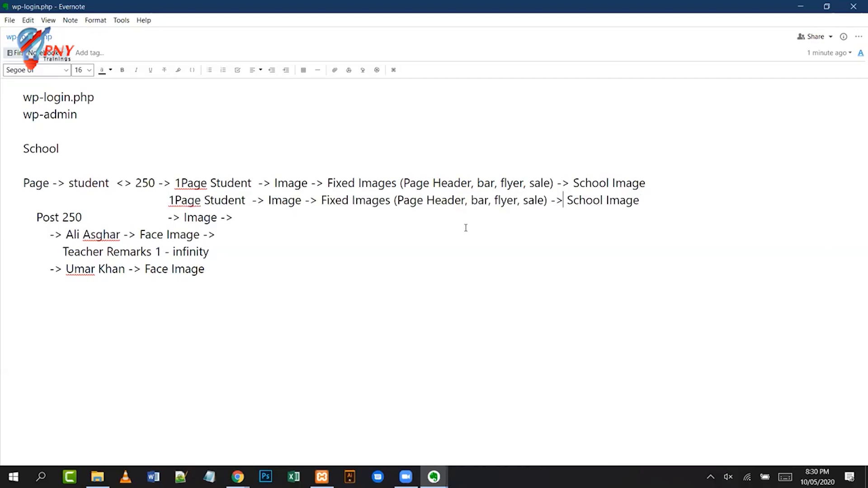
key(shift+Right)
key(shift+Right)
key(shift+Right)
key(shift+Right)
key(shift+Right)
key(shift+Right)
key(shift+Right)
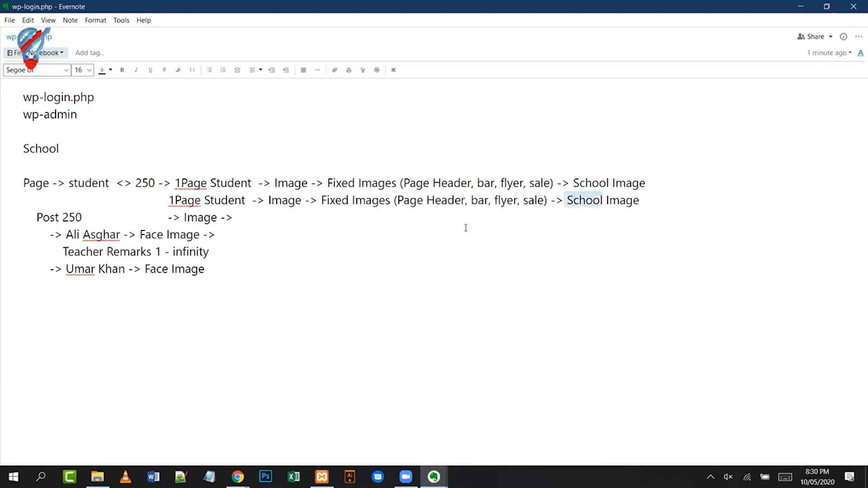
text(Teacher)
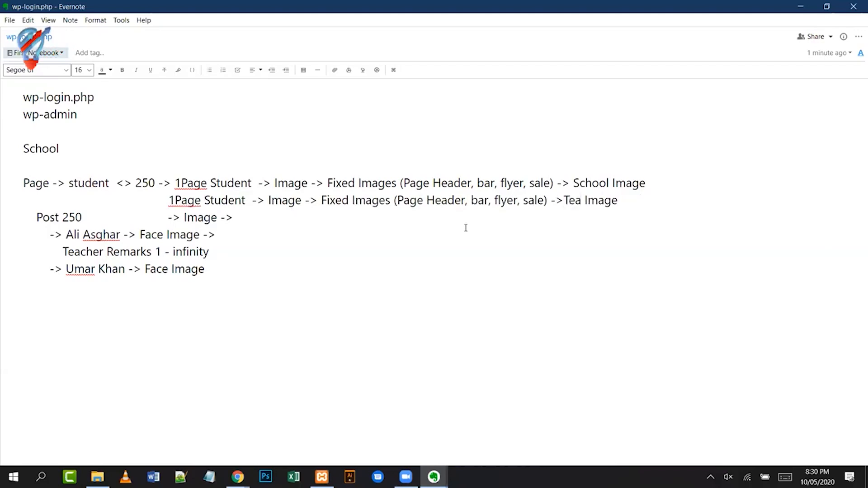
text(s)
key(Home)
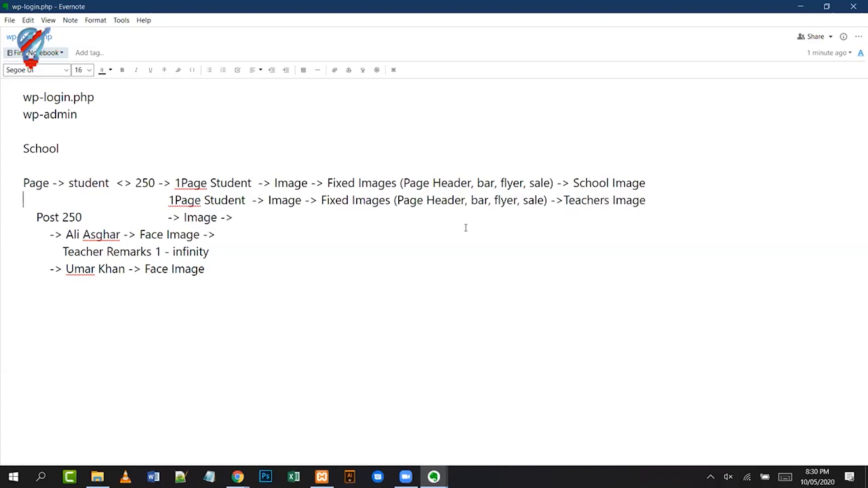
key(ctrl+Right)
key(ctrl+Right)
key(ctrl+Right)
key(ctrl+Right)
key(Left)
key(Left)
key(Left)
key(Left)
key(Left)
key(Left)
key(Left)
key(Left)
key(Left)
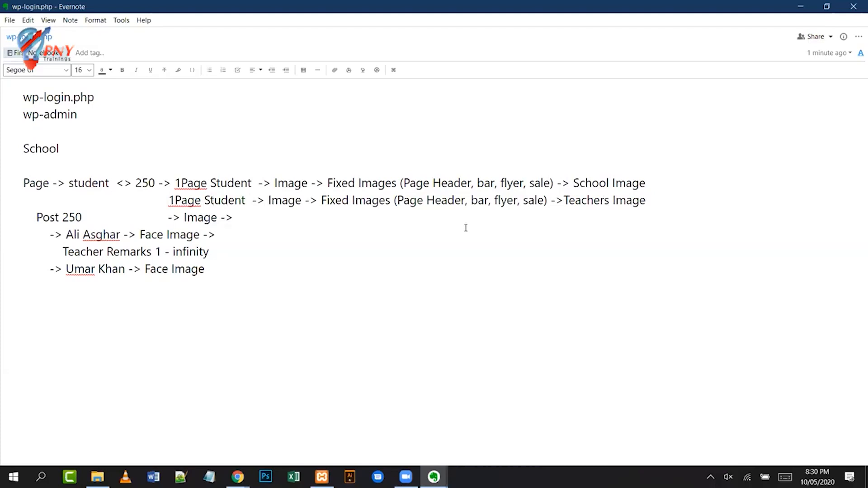
key(Left)
key(Left)
key(Left)
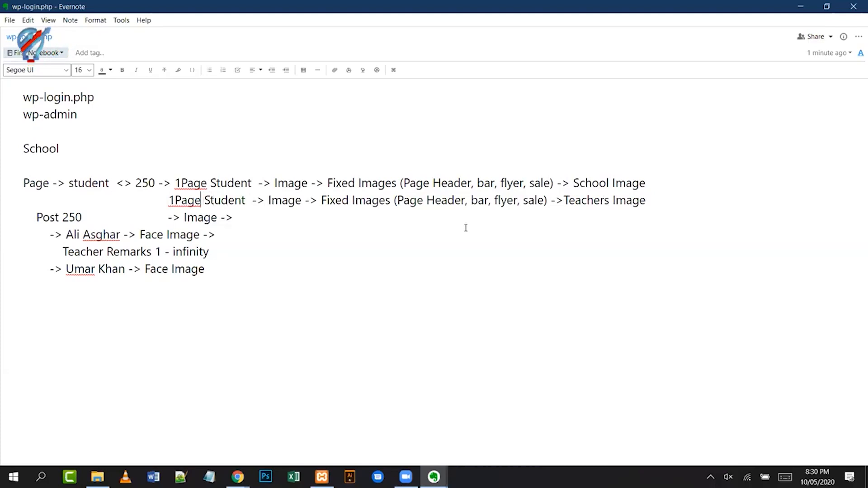
key(Left)
key(Left)
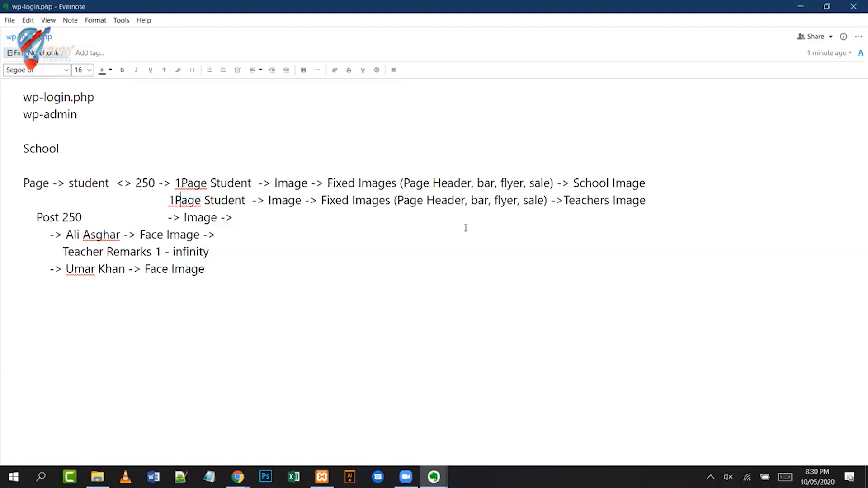
key(ctrl+shift+Right)
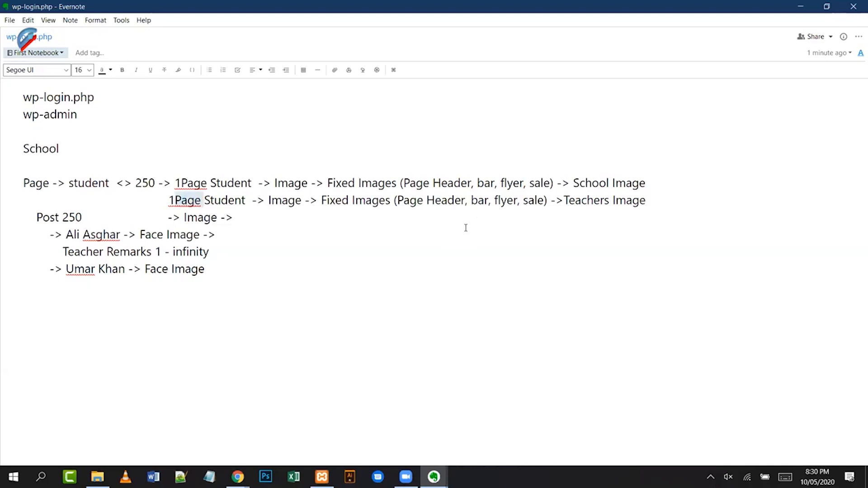
text(Teacher)
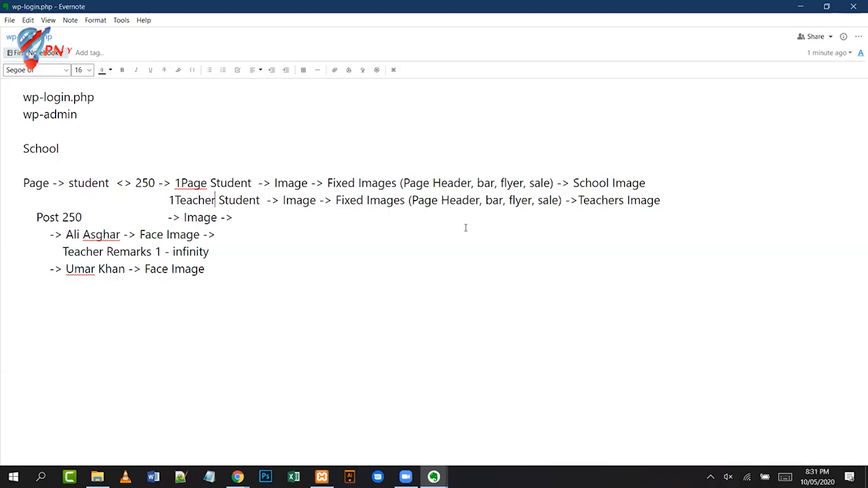
key(alt+Tab)
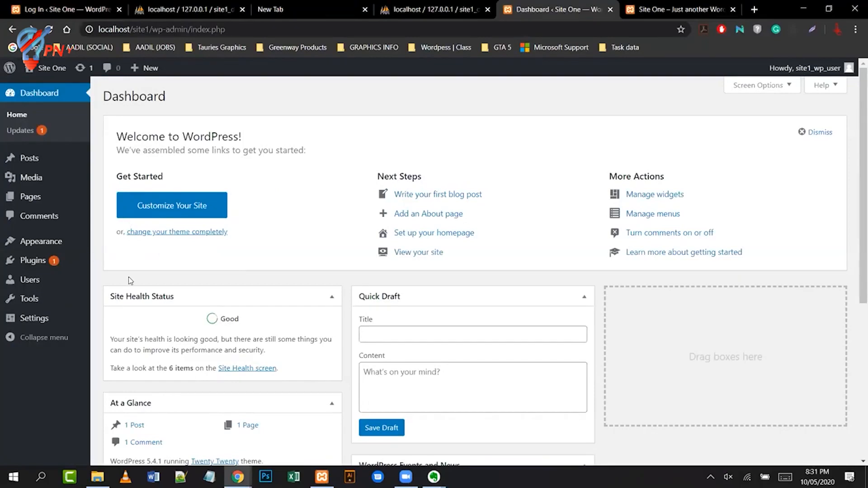
- Go to Posts, open Add New, then return to the list showing 'Hello world!'
click(29, 158)
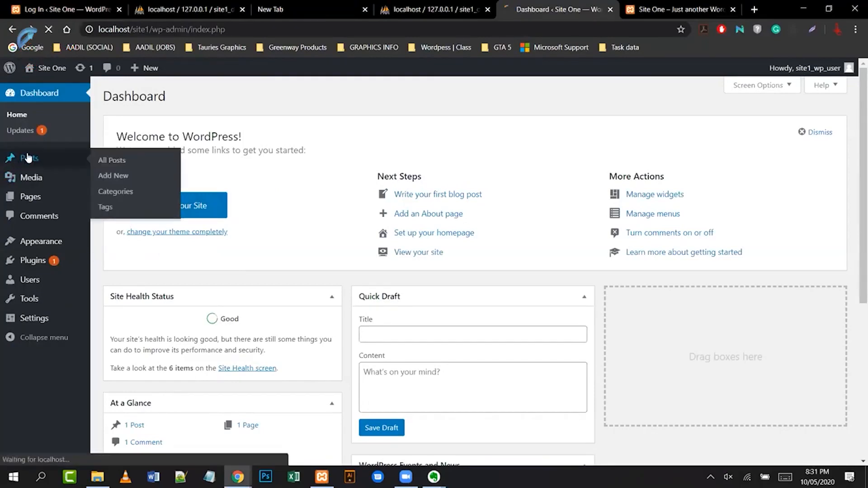
mouse_move(74, 221)
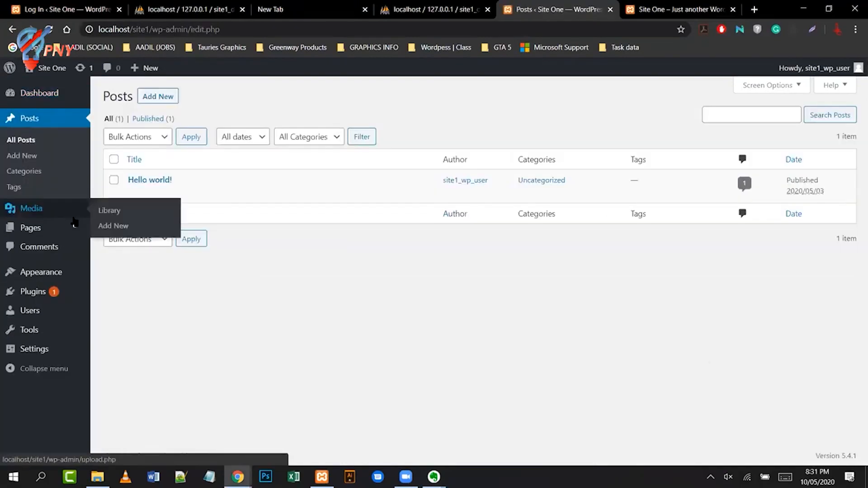
click(159, 100)
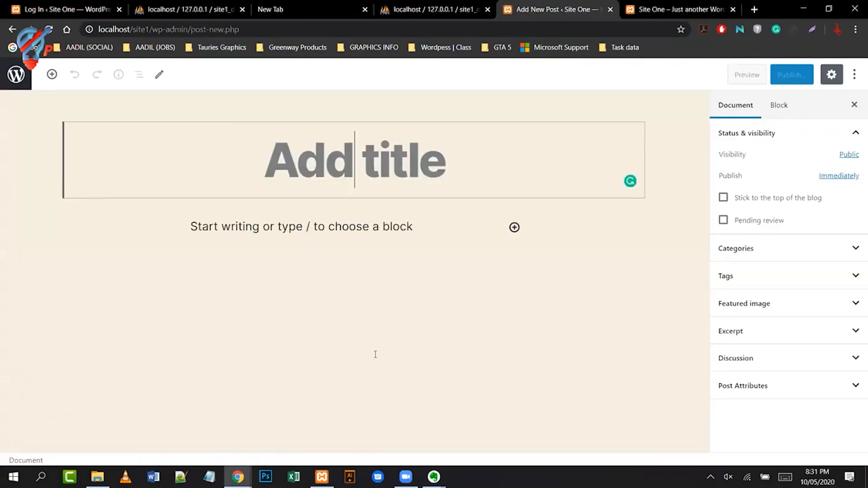
click(14, 29)
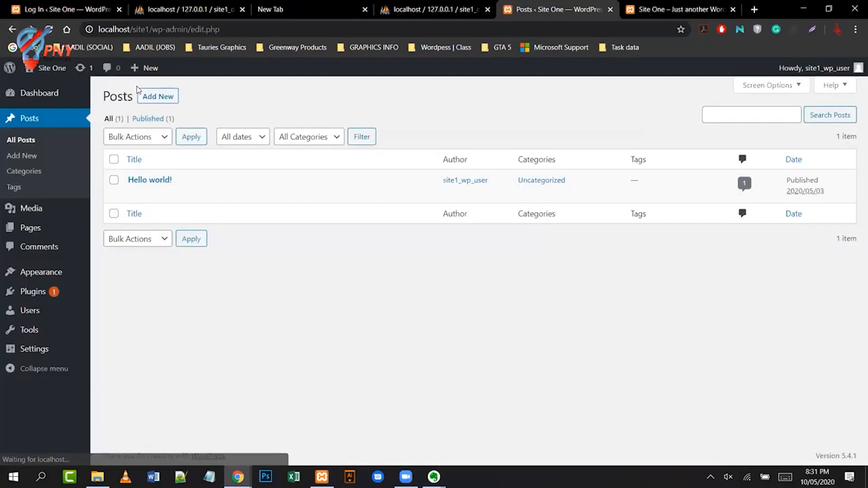
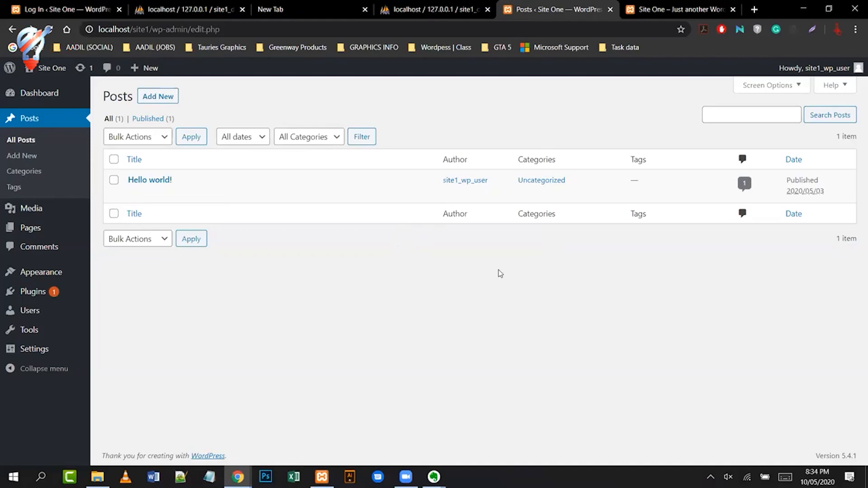
- Open 'Hello world!' from All Posts in the block editor
click(145, 183)
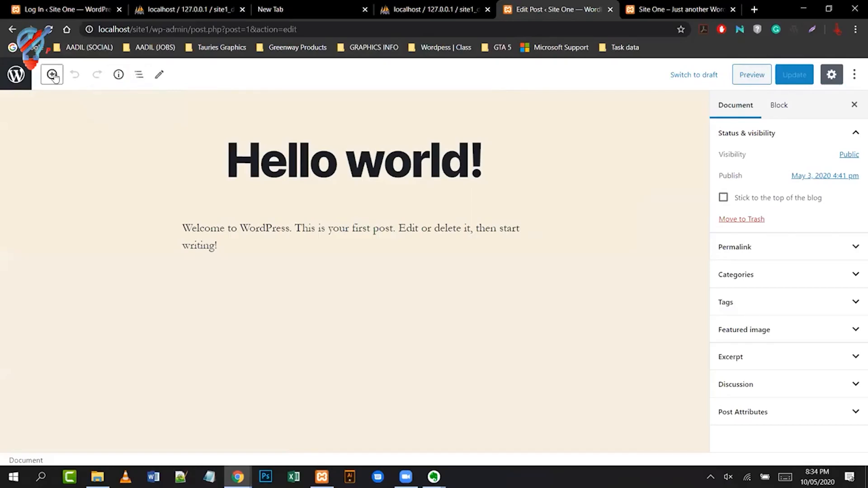
- Check the post's word and block counts, then view its block markup in the Code editor
click(118, 74)
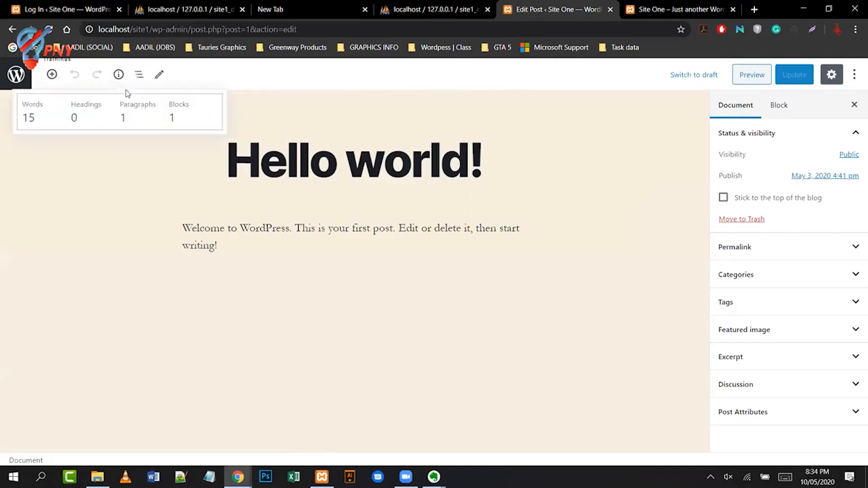
click(855, 76)
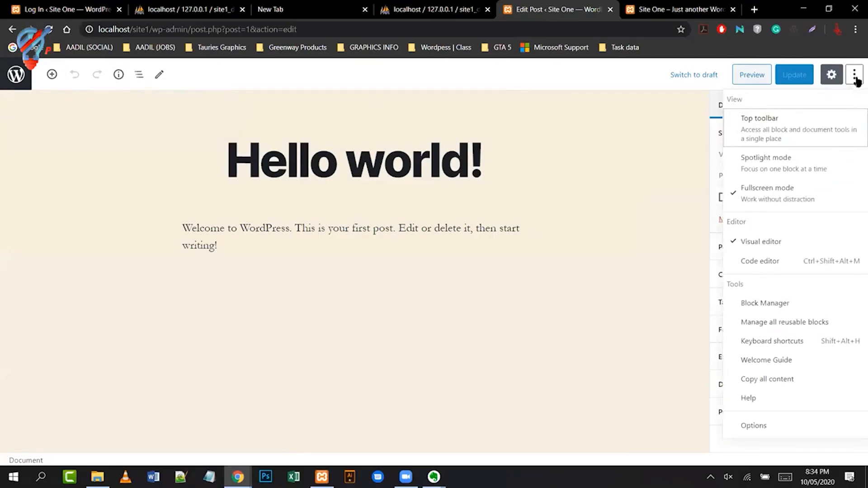
click(802, 263)
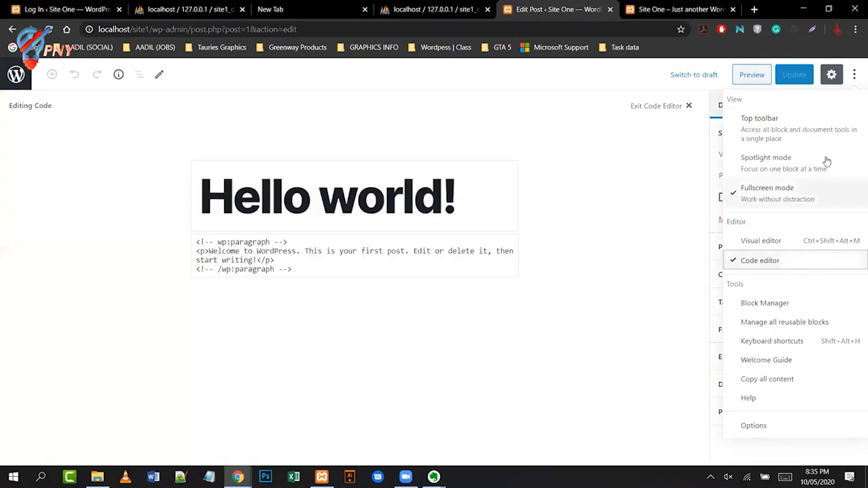
- Exit the Code editor and go back to the Posts list
click(856, 75)
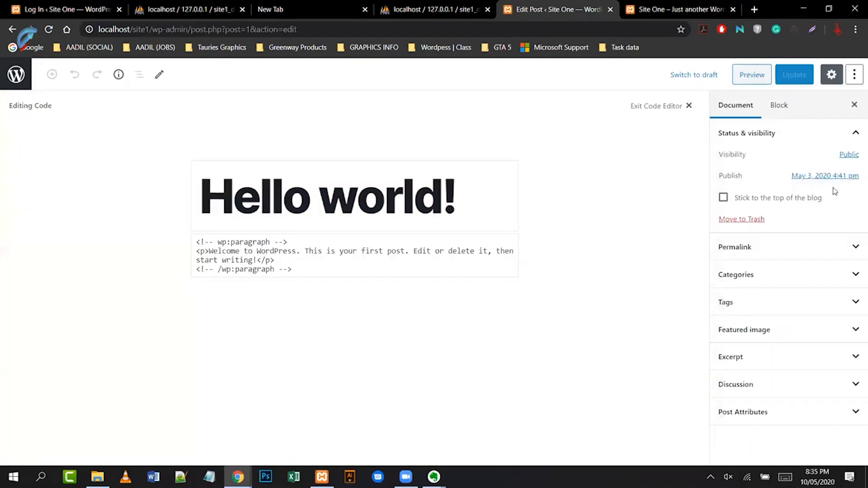
click(688, 107)
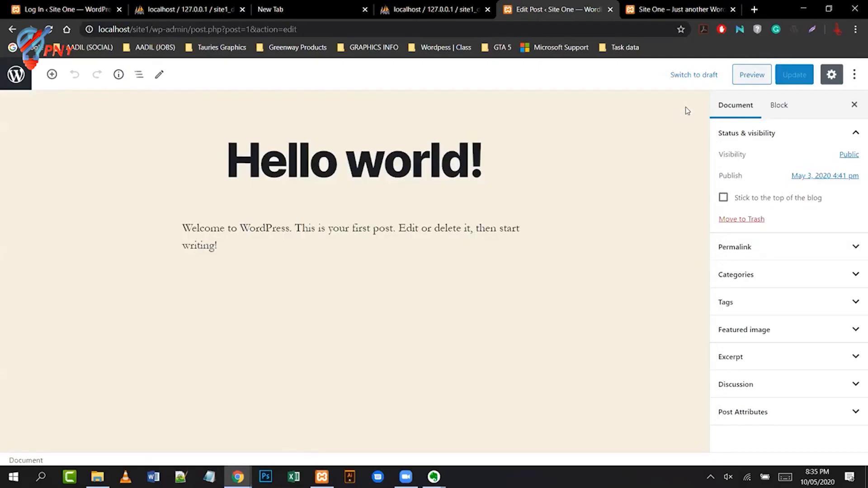
click(13, 30)
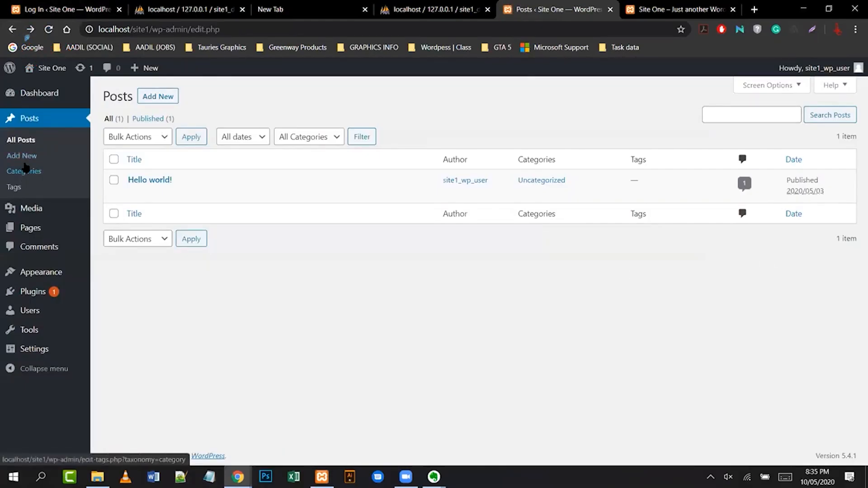
- Open Sample Page from Pages, preview the site's front page, then return to the Pages list
click(30, 227)
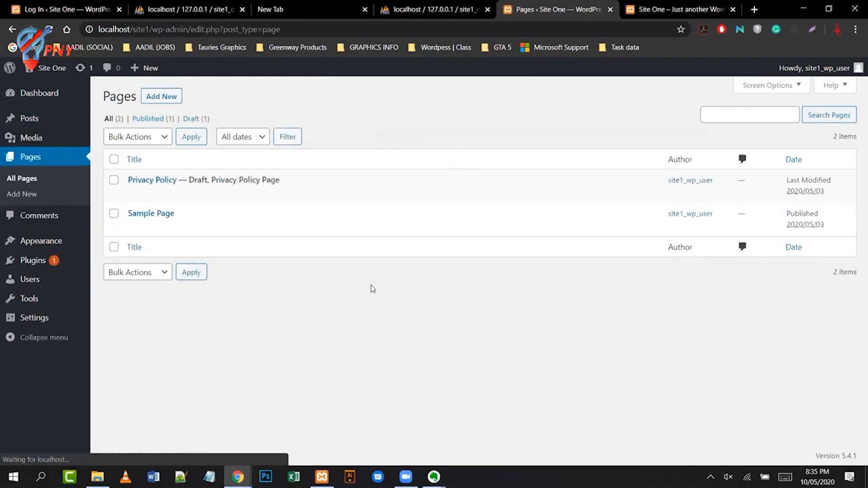
mouse_move(71, 249)
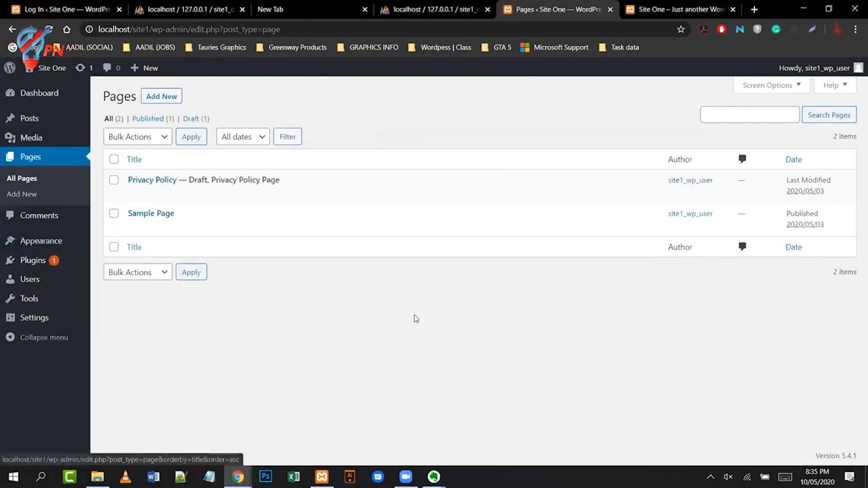
click(165, 213)
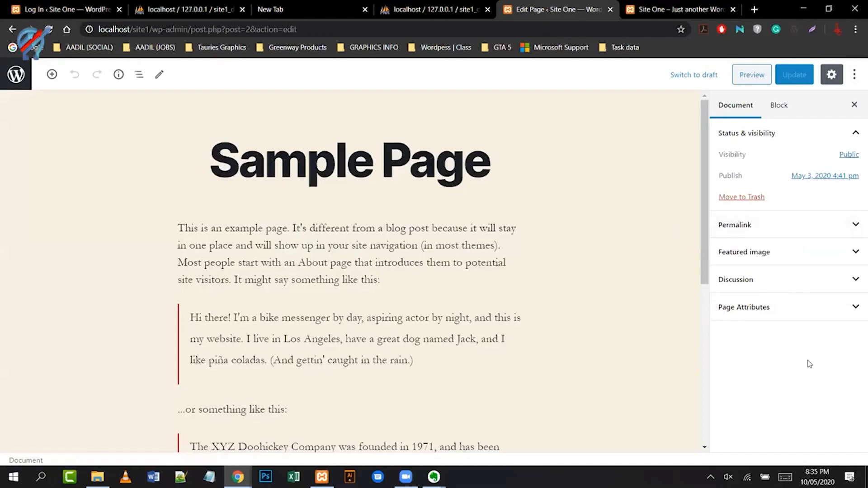
scroll(589, 351, down, 6)
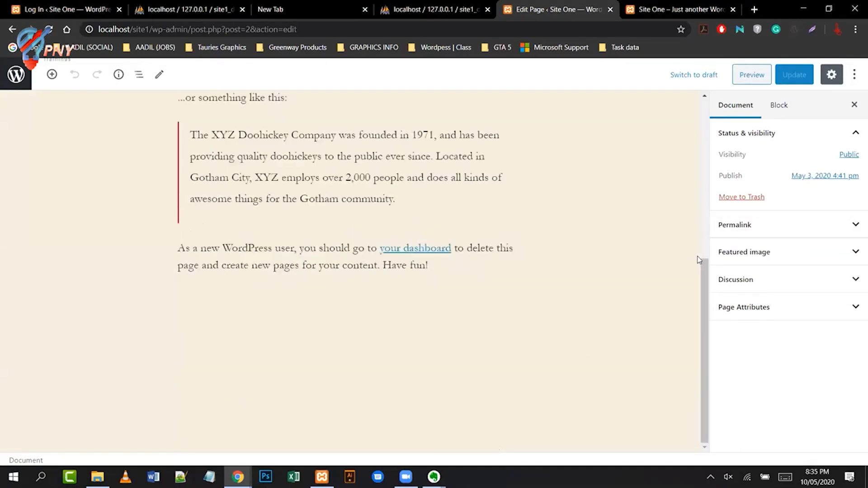
scroll(706, 303, up, 1)
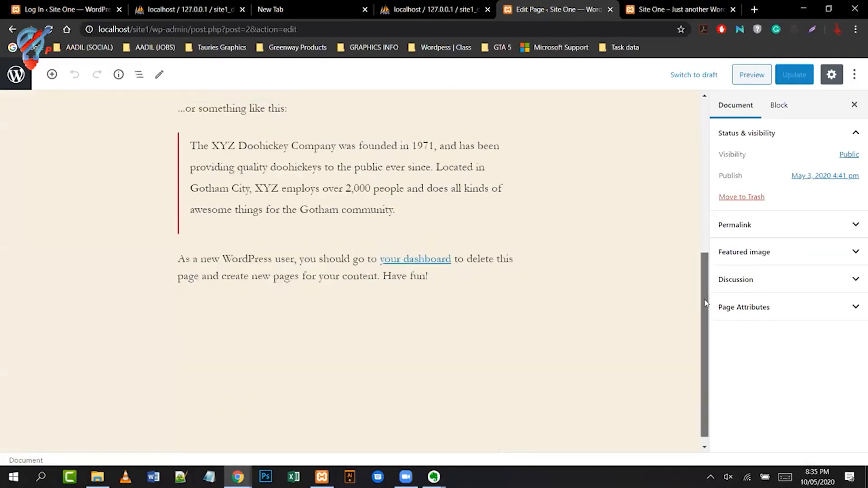
drag(706, 303, 706, 301)
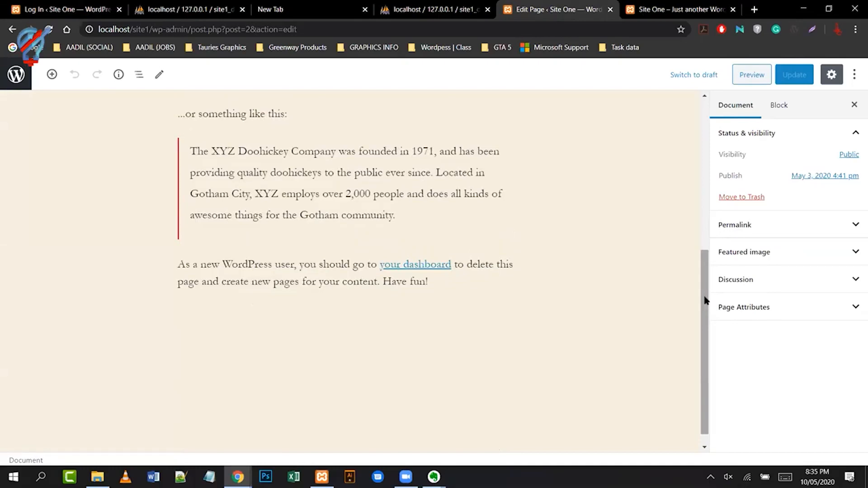
click(682, 11)
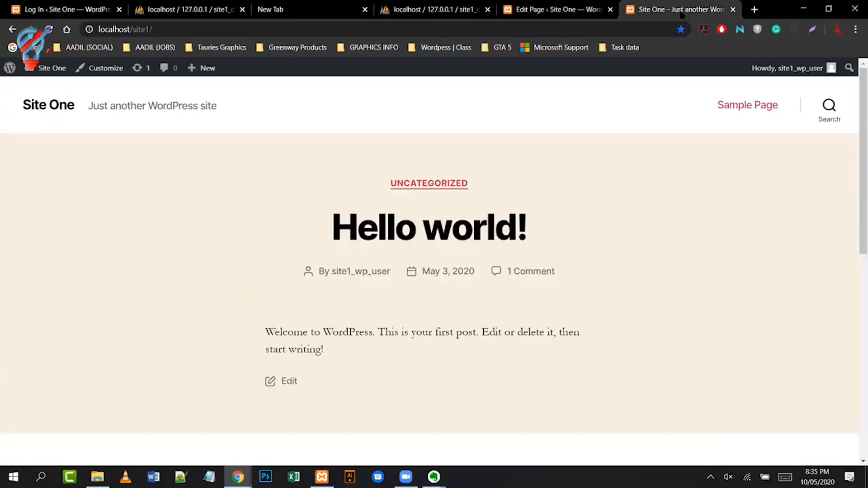
click(583, 8)
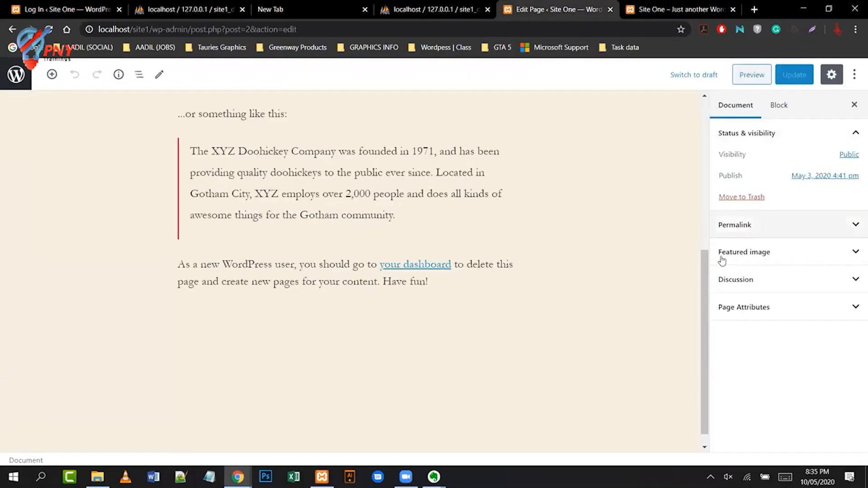
drag(708, 270, 715, 109)
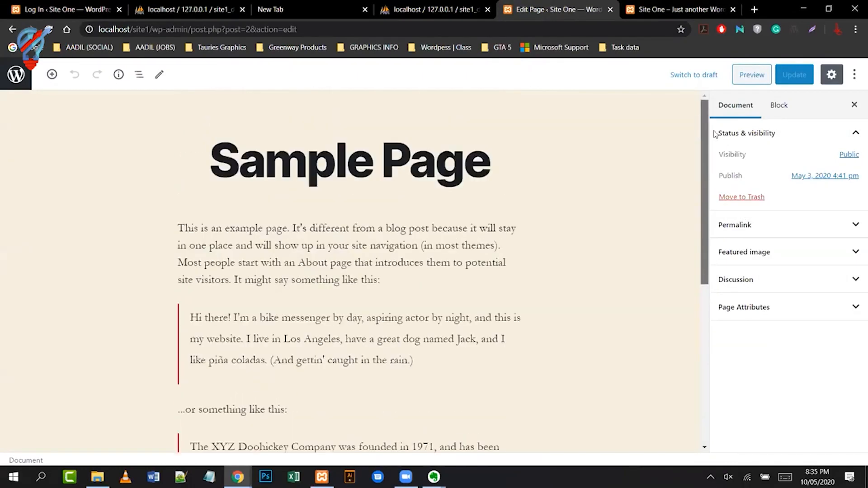
click(13, 29)
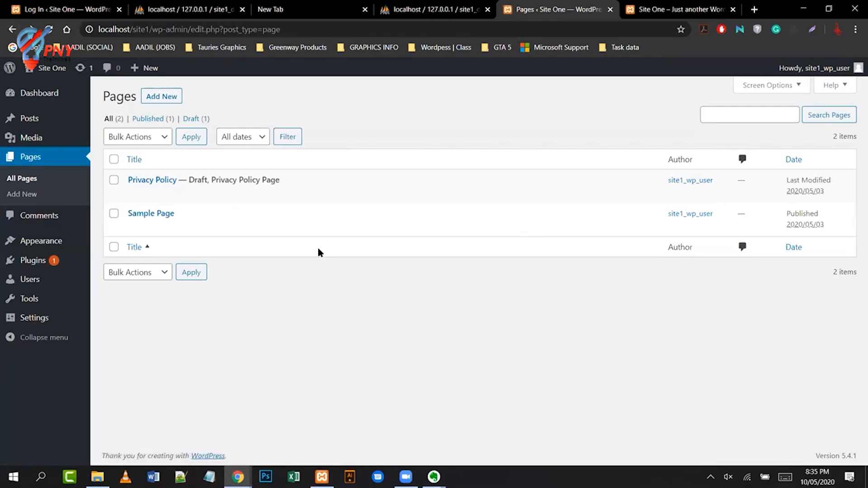
- Try Quick Edit on Sample Page and filter the Pages list to Published (1)
mouse_move(150, 224)
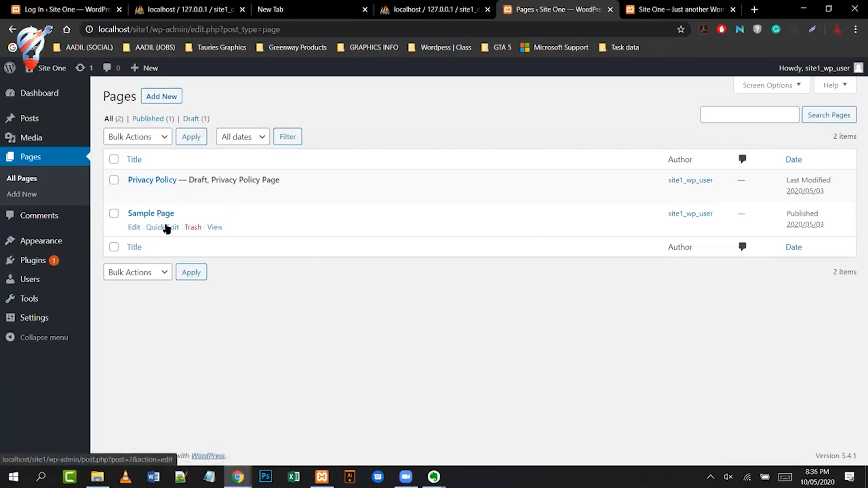
click(165, 227)
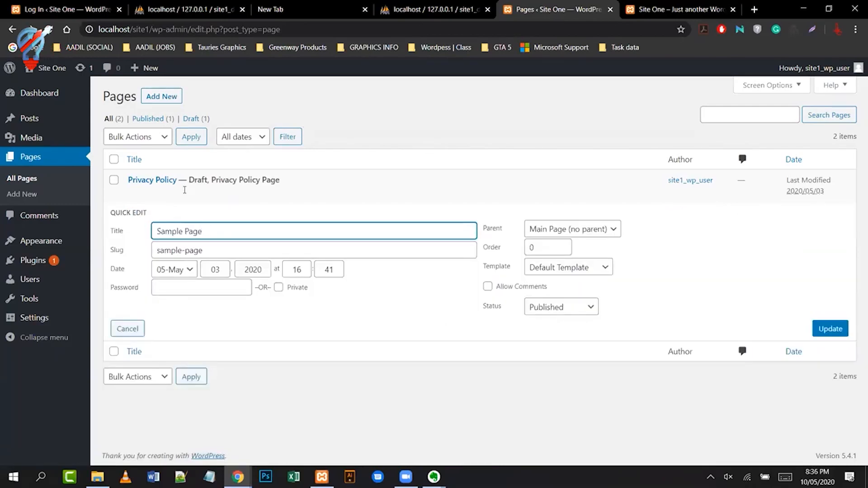
click(148, 119)
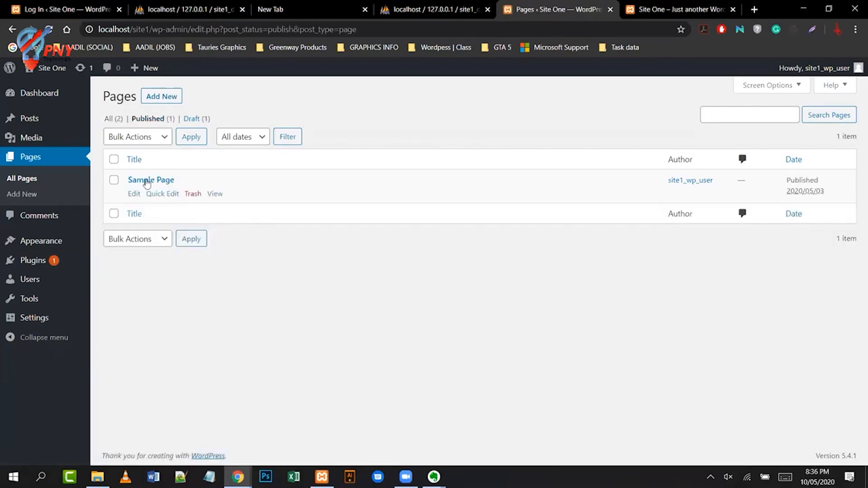
click(134, 193)
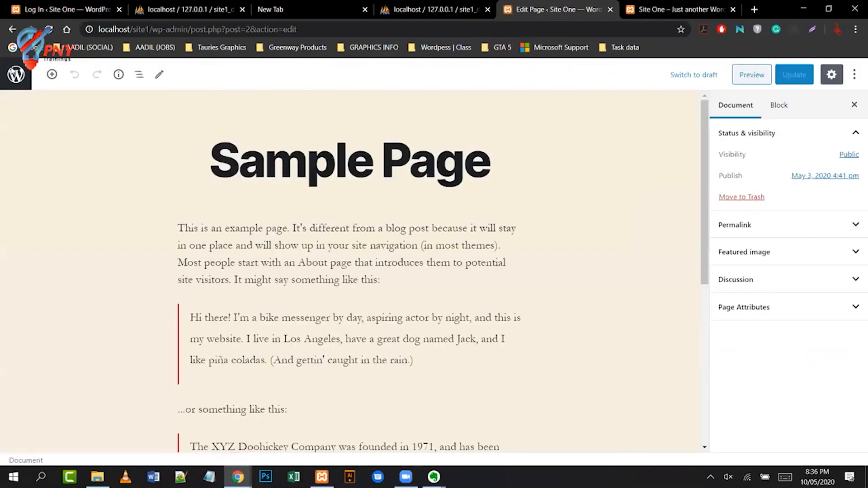
click(12, 29)
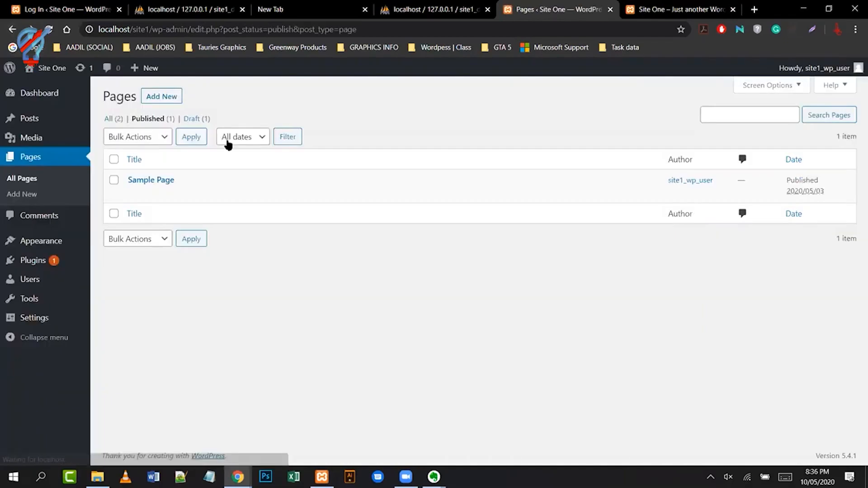
mouse_move(190, 193)
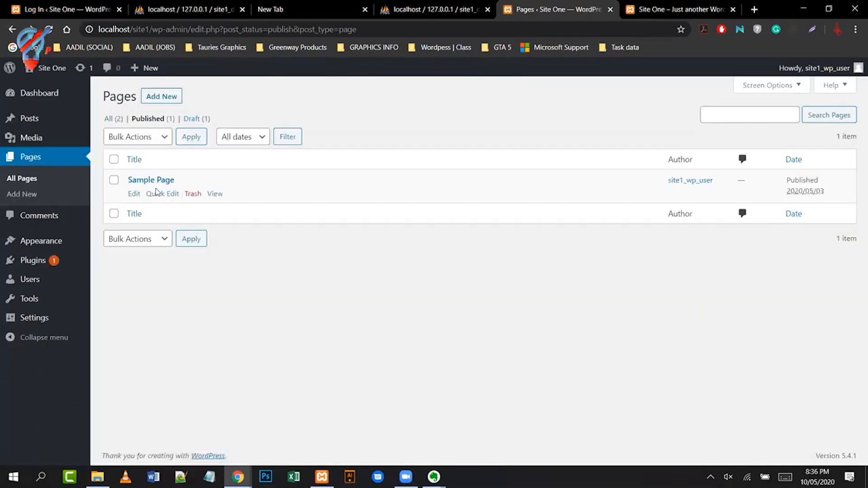
- View Sample Page on the live site and compare it with the home page tab
click(214, 194)
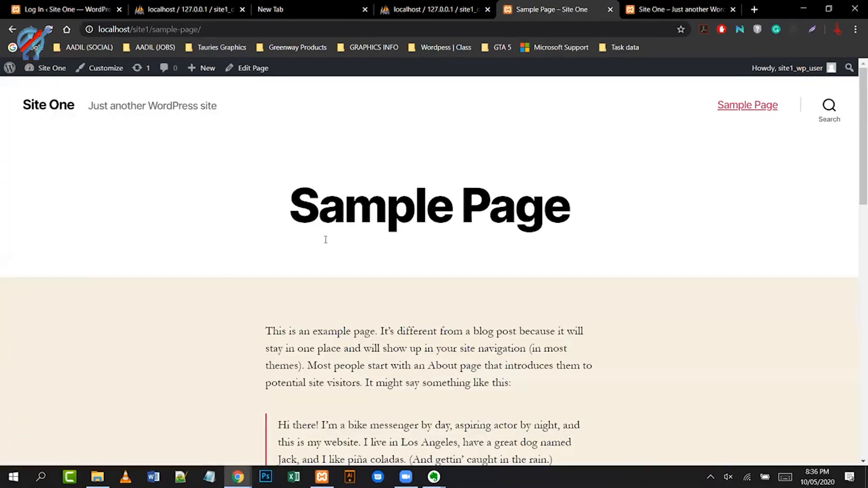
scroll(666, 221, down, 8)
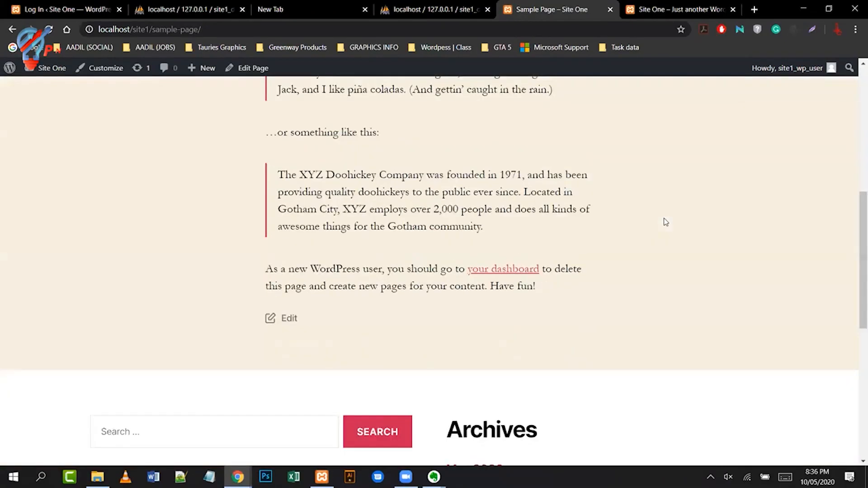
scroll(724, 222, down, 6)
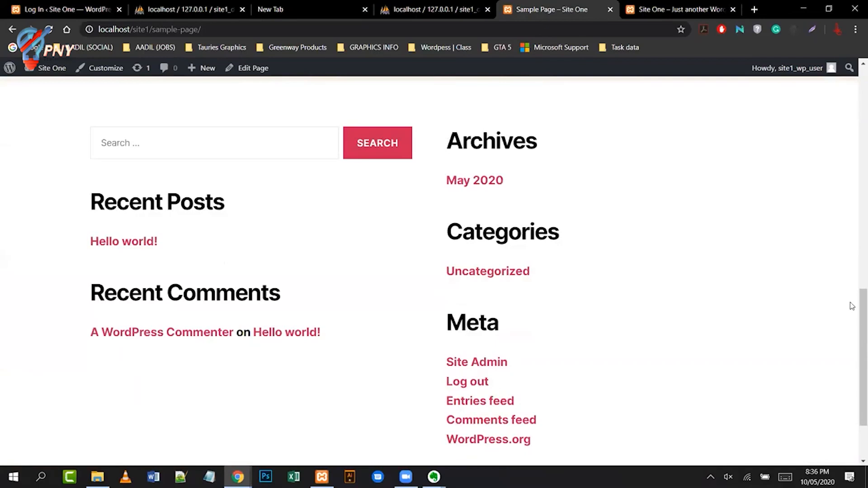
drag(855, 326, 856, 88)
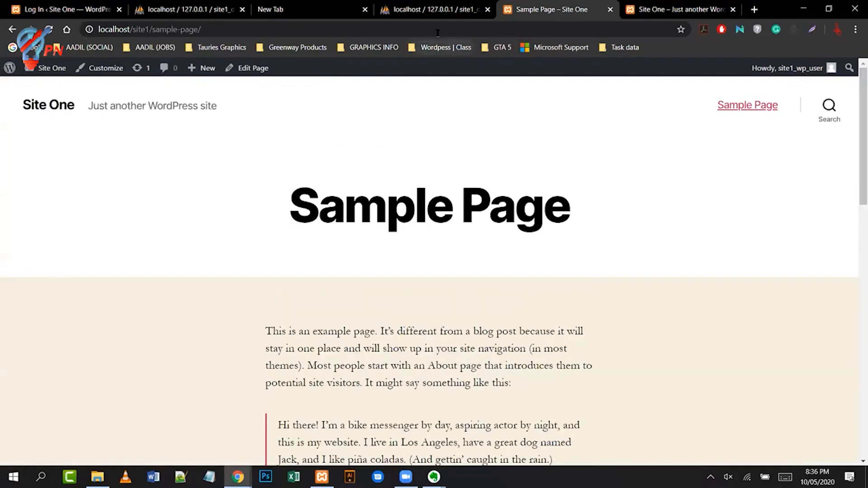
click(648, 10)
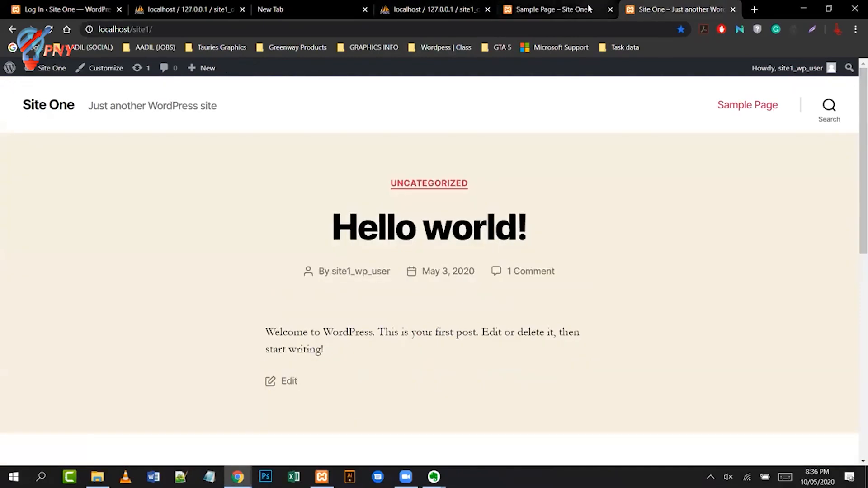
click(560, 7)
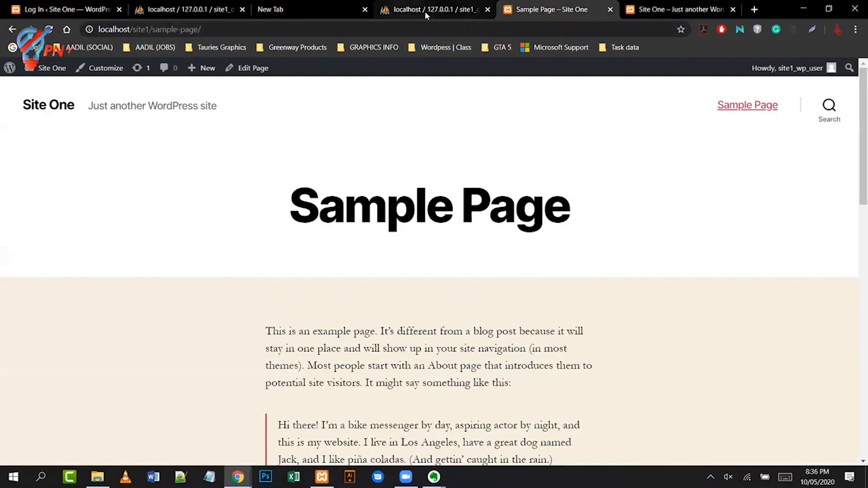
drag(855, 184, 844, 349)
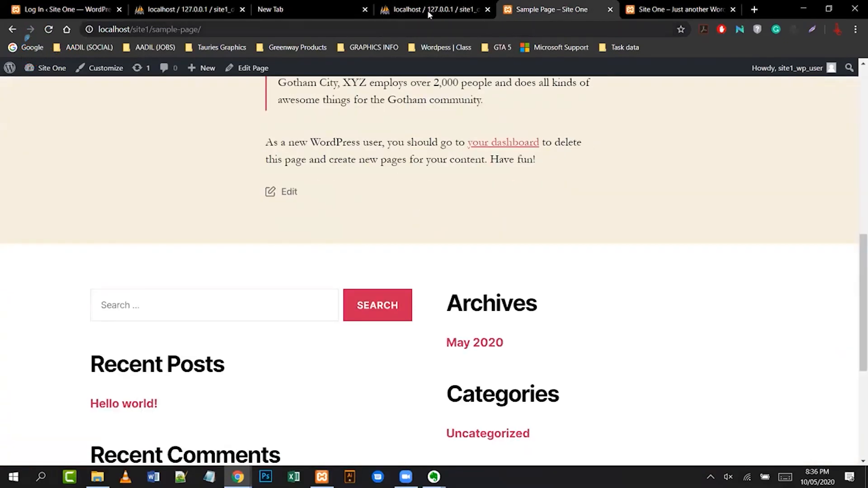
- Glance at the phpMyAdmin database tab, then go back to the published Pages admin list
click(415, 10)
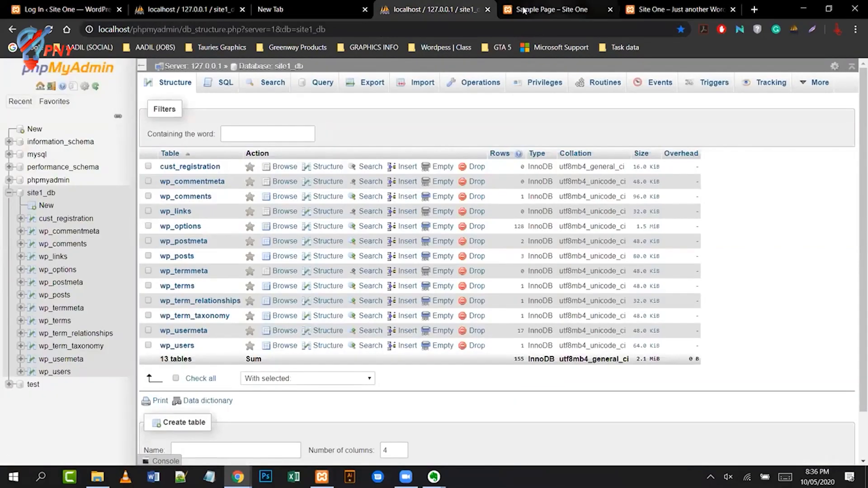
click(522, 10)
click(13, 30)
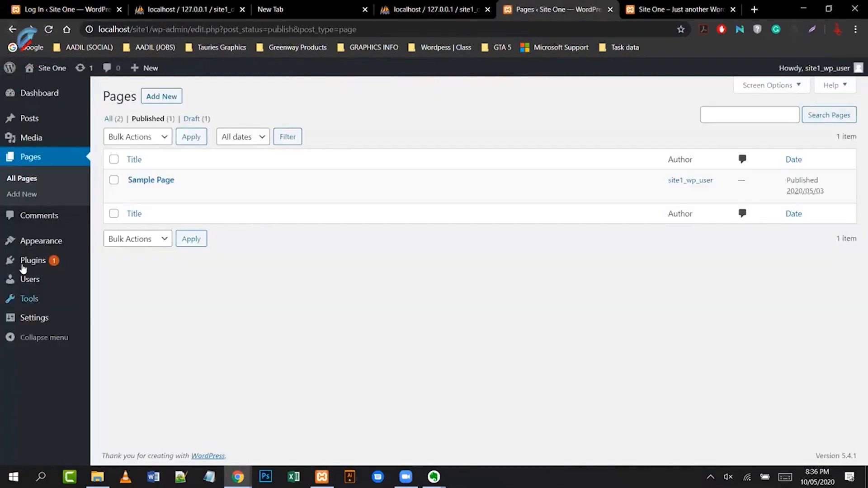
- Activate the Twenty Nineteen theme in Appearance > Themes, replacing Twenty Twenty
mouse_move(31, 245)
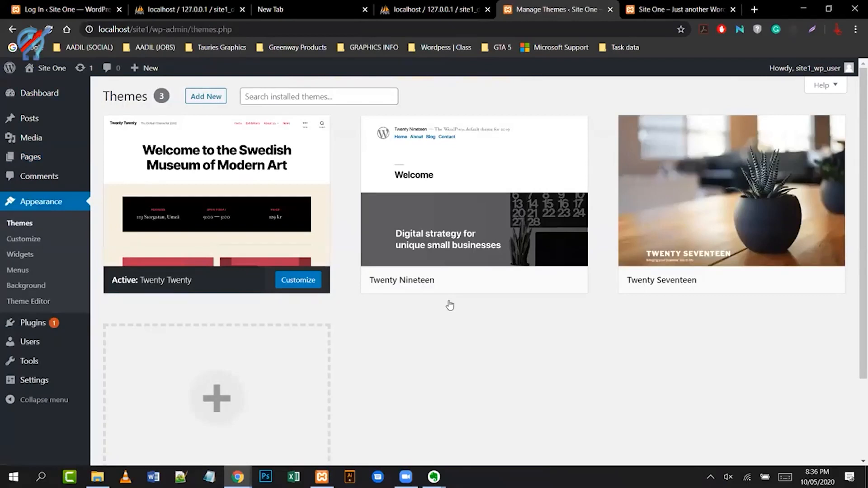
mouse_move(449, 304)
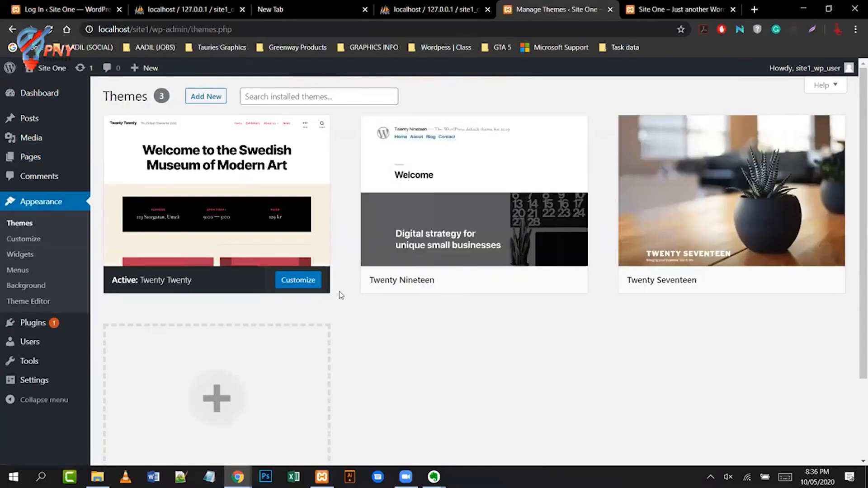
click(511, 280)
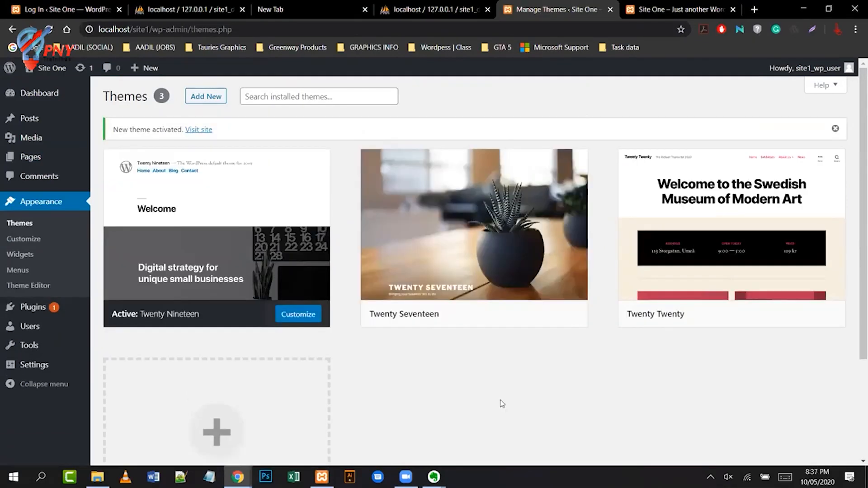
- Open 'Hello world!' from Posts and expand its Permalink panel showing slug hello-world
click(30, 157)
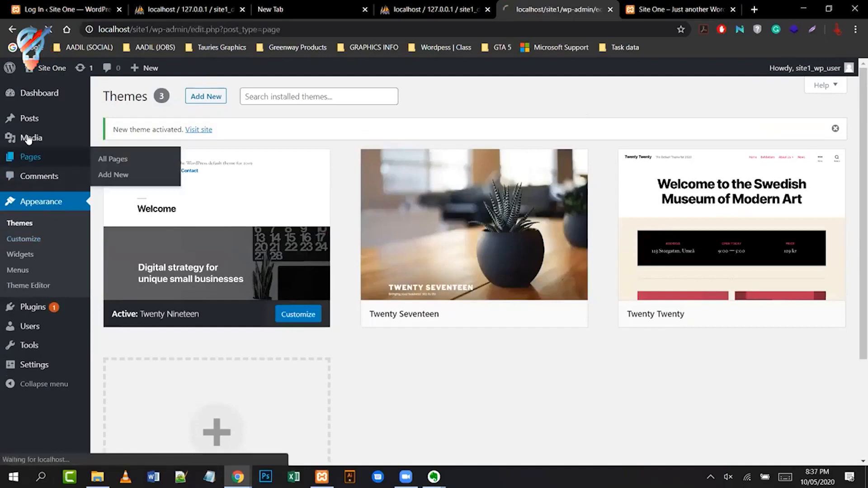
click(37, 120)
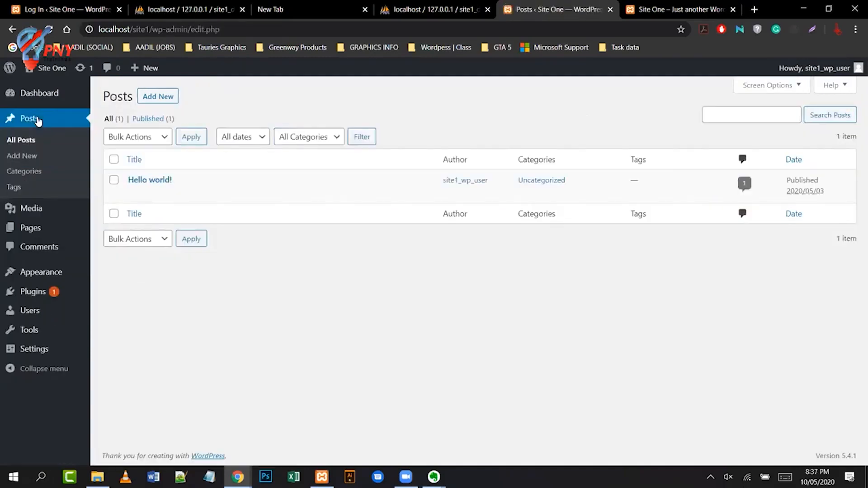
mouse_move(151, 183)
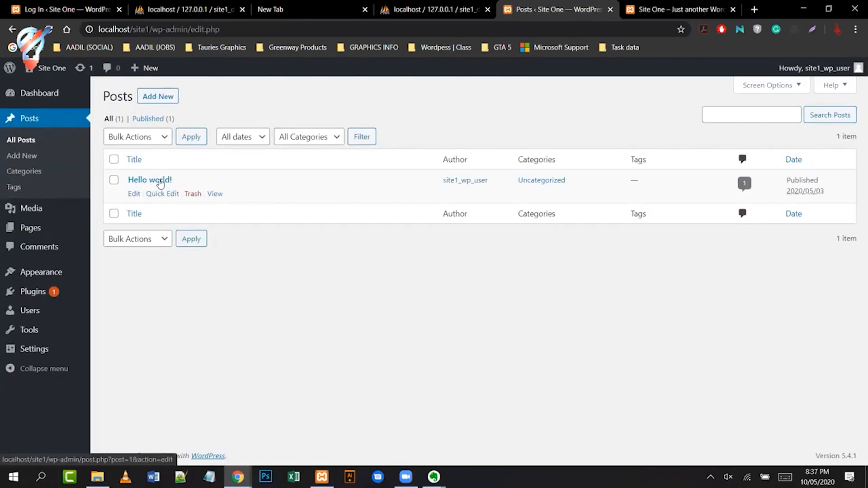
click(152, 182)
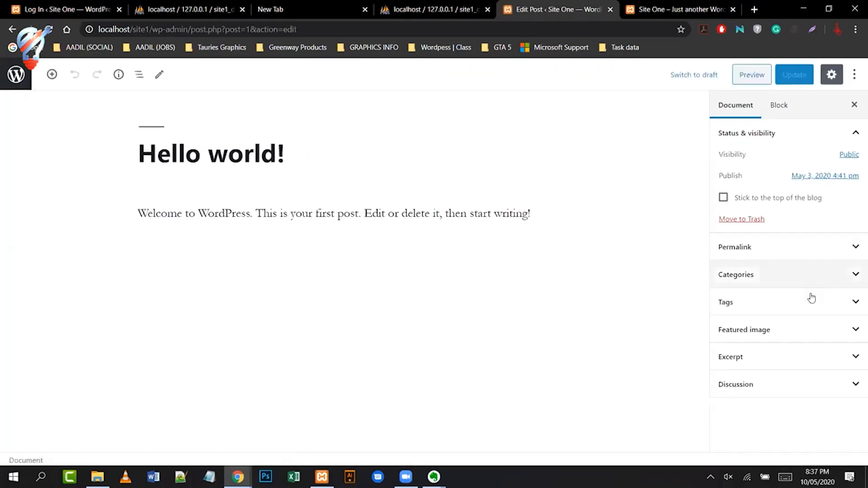
click(848, 249)
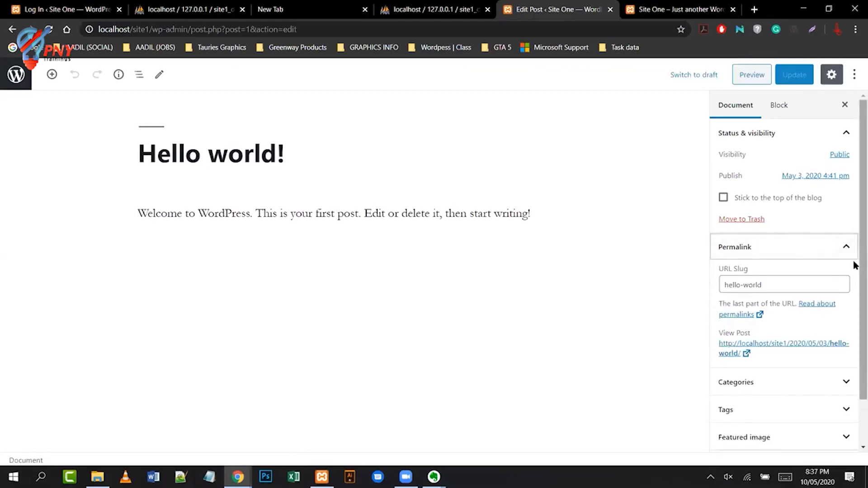
scroll(854, 267, down, 1)
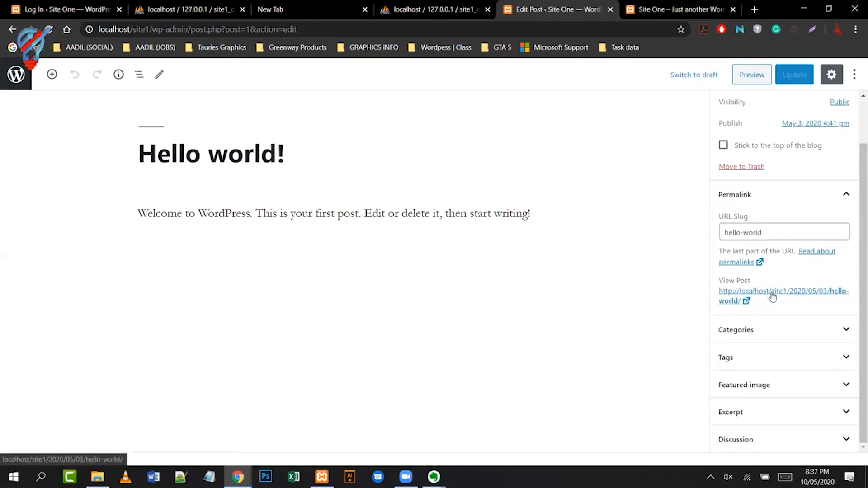
- View the published 'Hello world!' post in a new tab, then return the admin to the Posts list
click(747, 301)
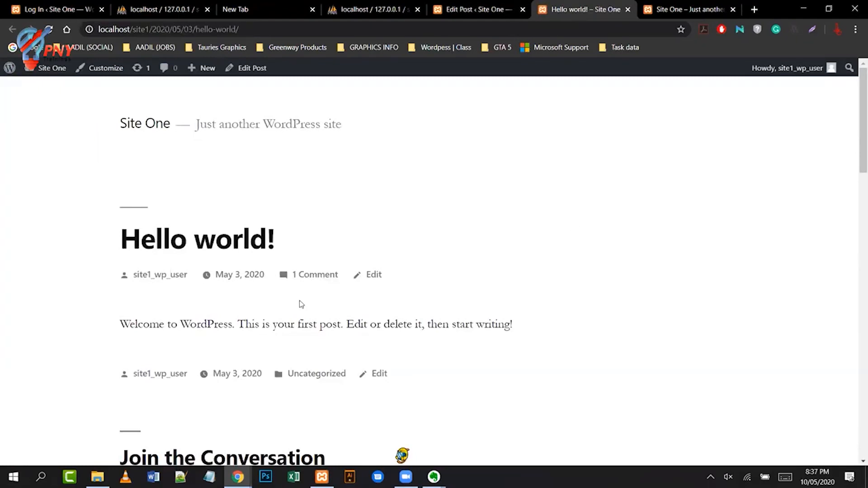
scroll(509, 238, down, 5)
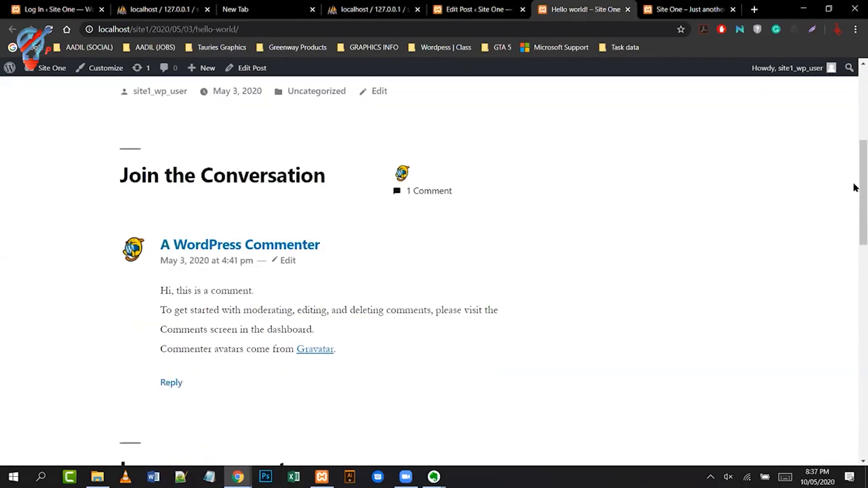
scroll(854, 149, up, 5)
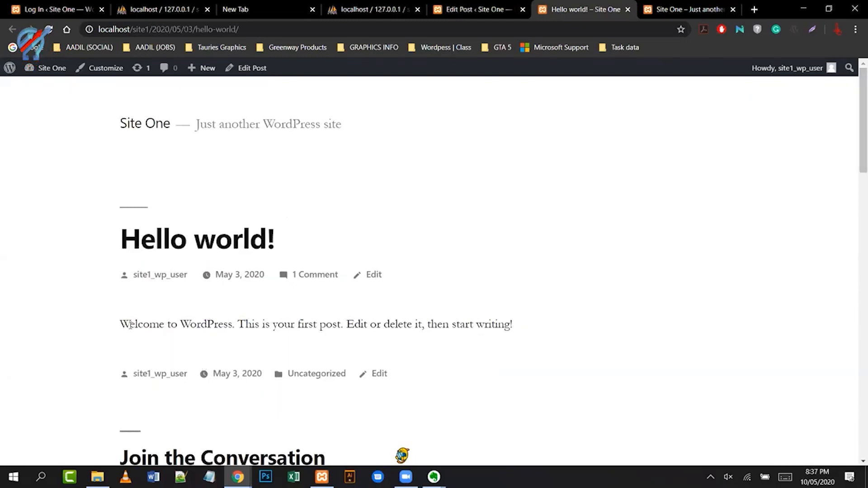
drag(130, 325, 518, 325)
click(518, 326)
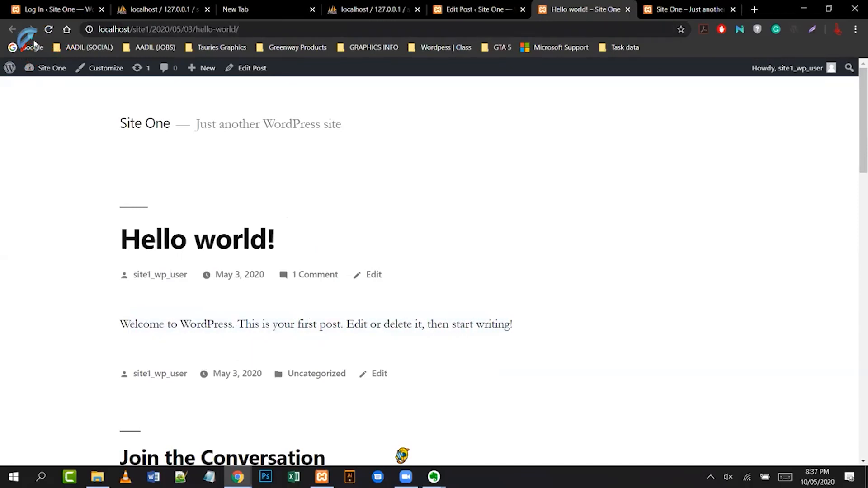
click(458, 12)
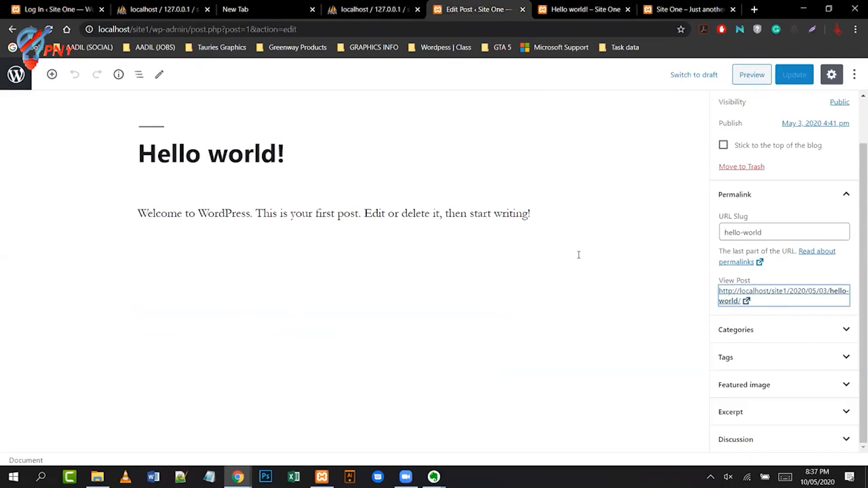
click(4, 30)
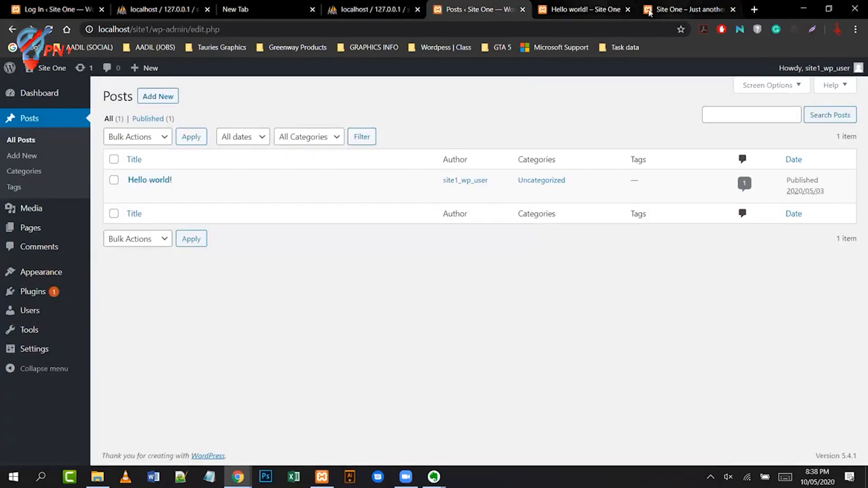
- Compare the home page with the post page, highlighting 'hello-world' in the post's URL
click(699, 10)
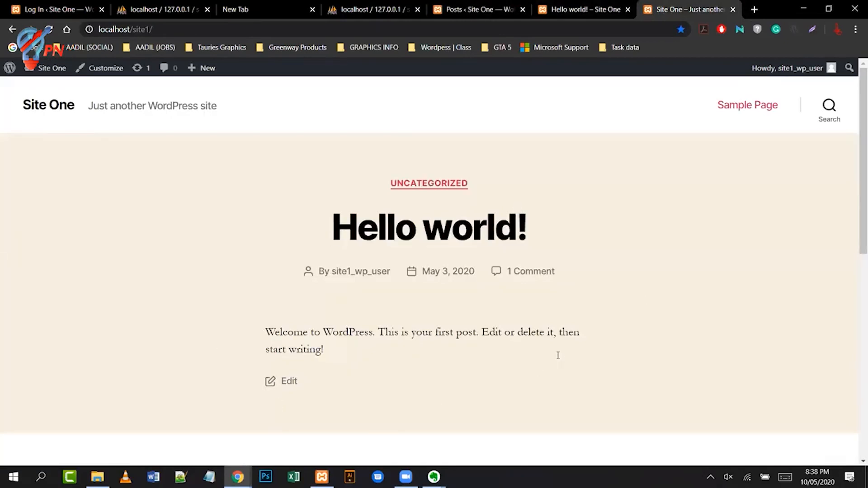
click(598, 12)
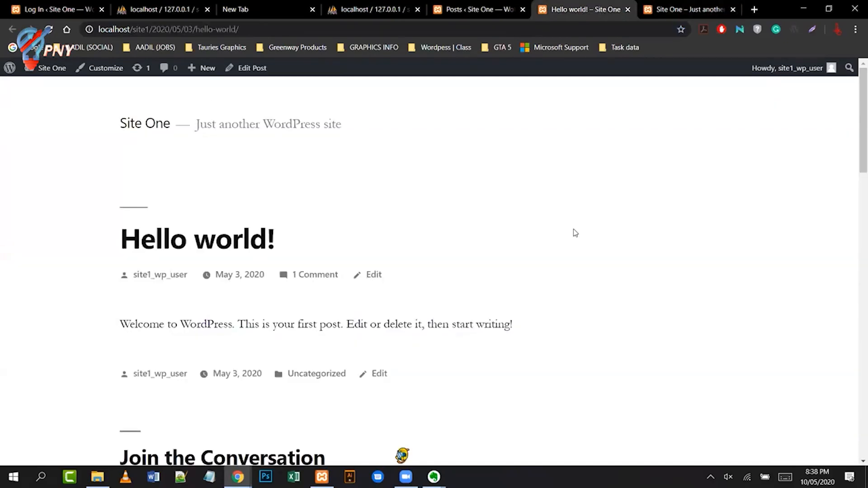
scroll(574, 229, down, 4)
scroll(574, 229, up, 4)
click(262, 29)
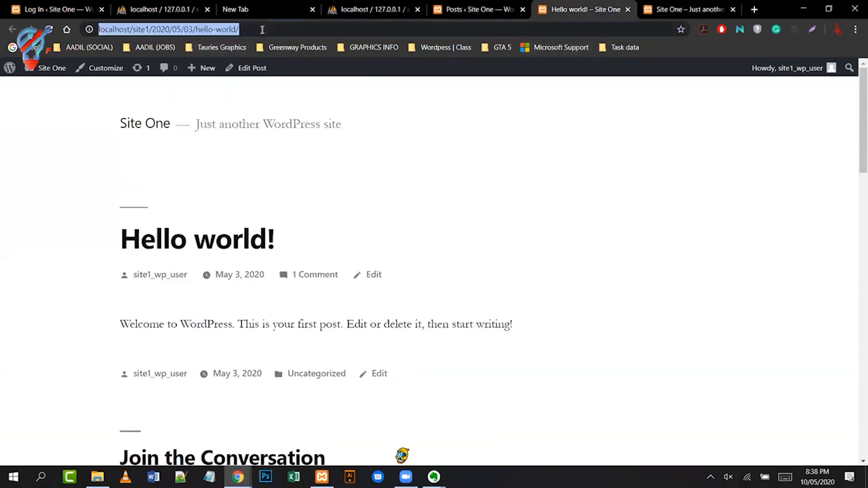
click(265, 29)
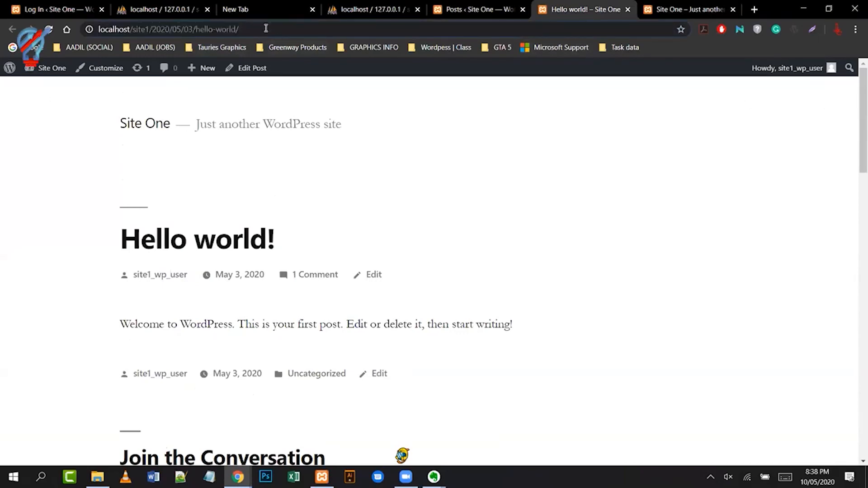
drag(196, 30, 233, 29)
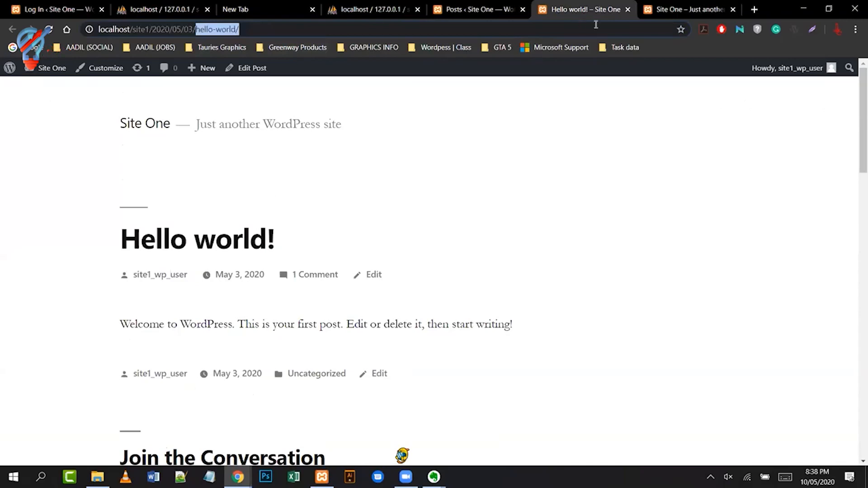
- Inspect the home page's web address, then return to the Hello world! post tab
click(669, 13)
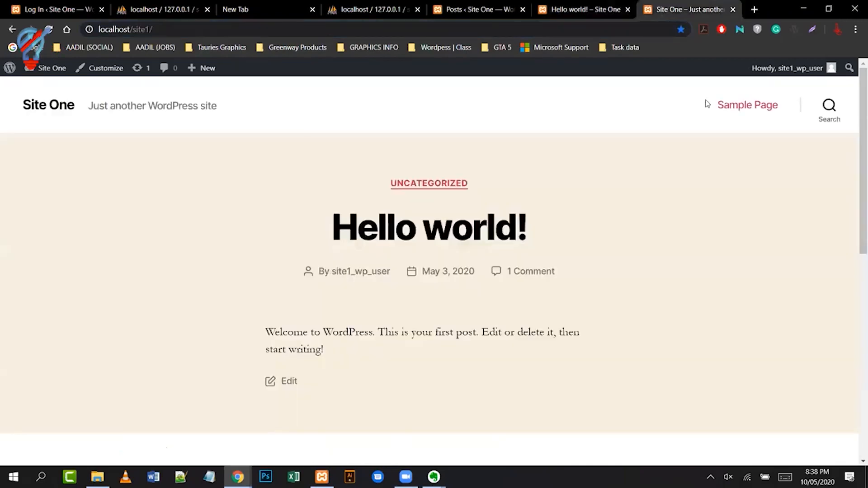
click(184, 36)
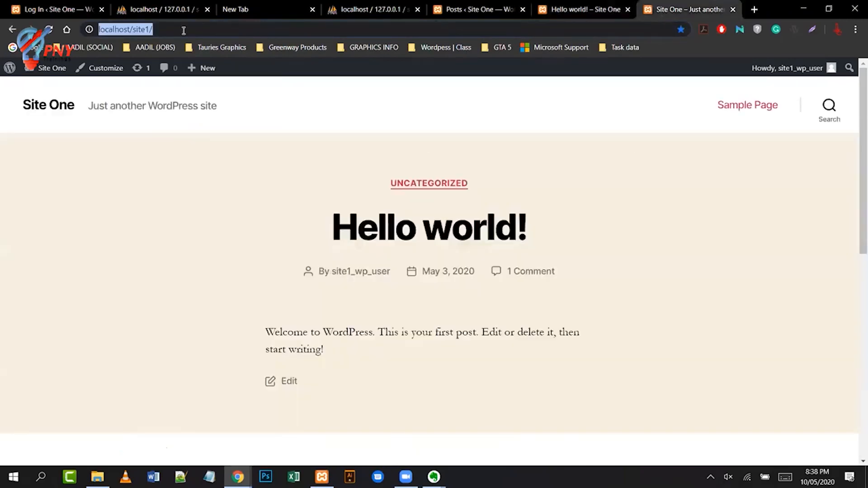
click(184, 30)
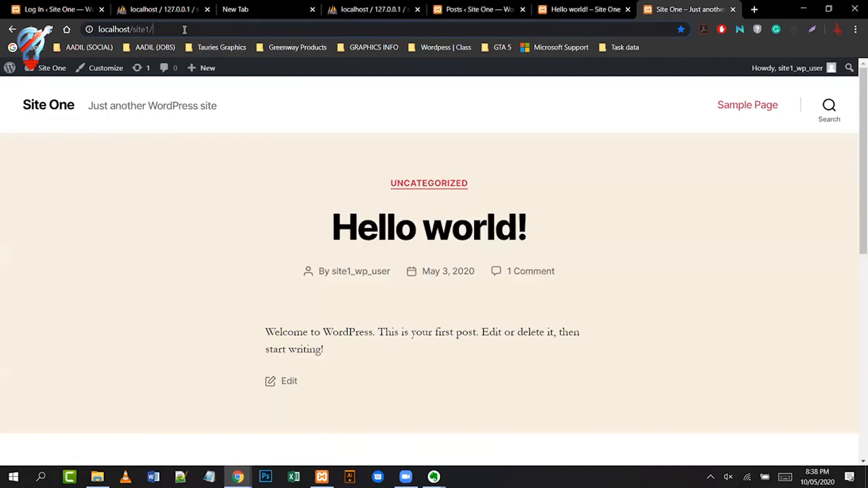
click(544, 14)
- Back in the admin, check the empty Media Library, then go to the Pages list
click(443, 10)
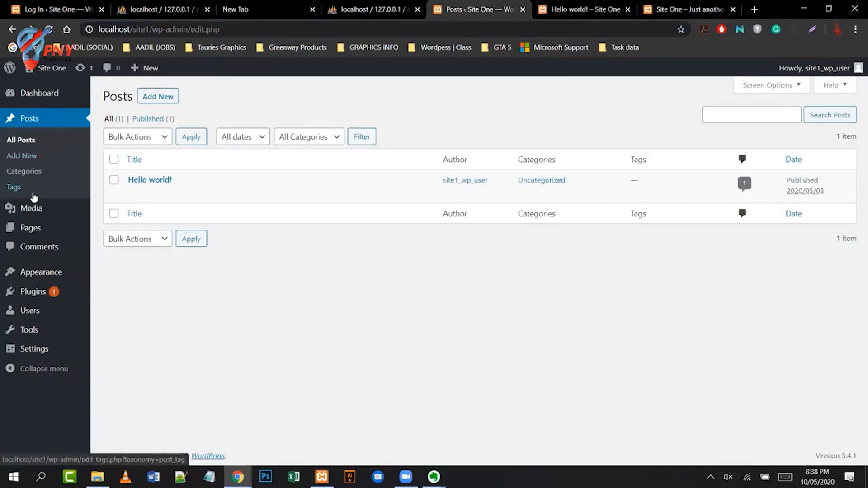
mouse_move(31, 213)
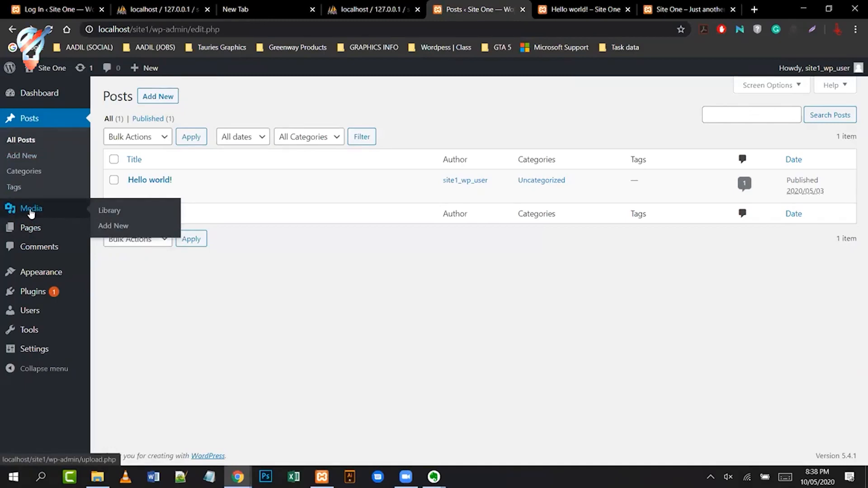
click(31, 211)
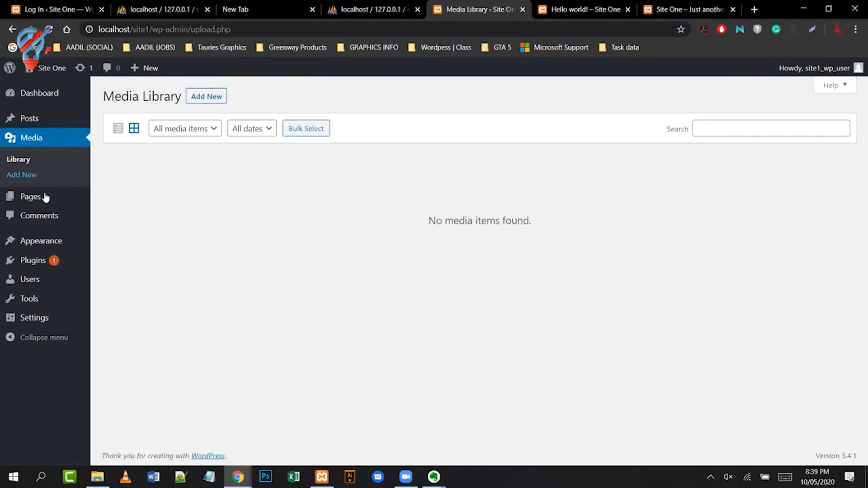
click(31, 200)
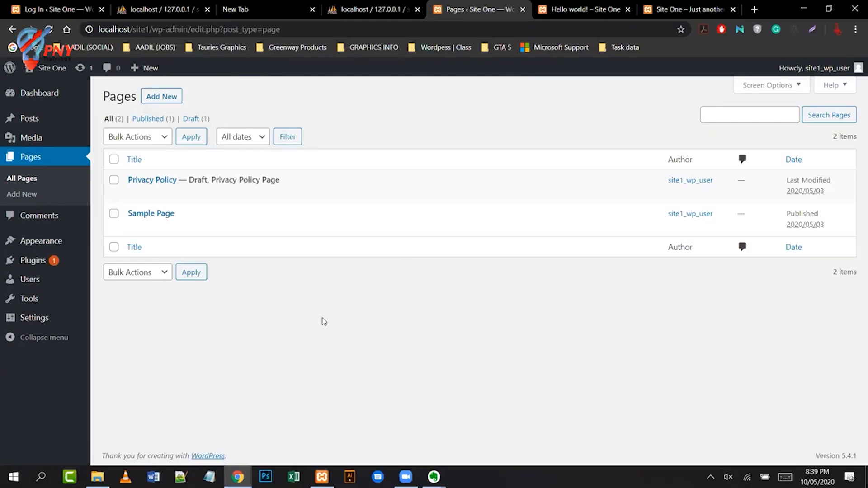
- Open Sample Page, select its intro paragraph and bike messenger quote, then return to All Pages
click(168, 213)
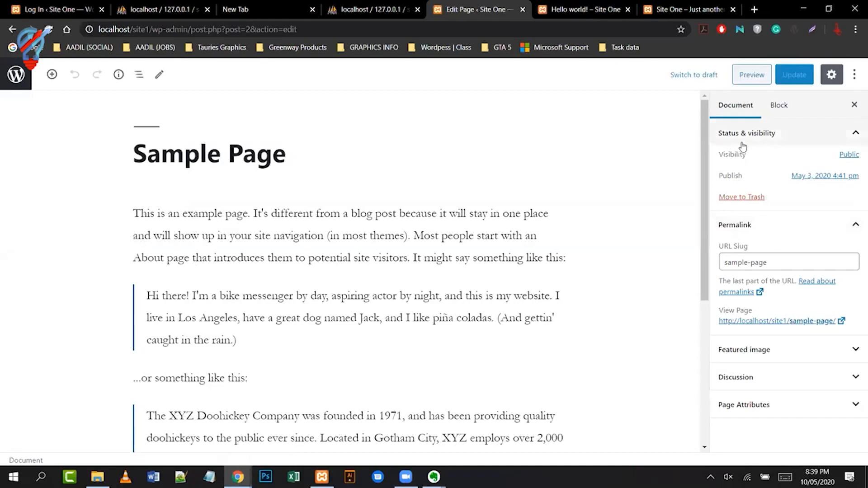
click(351, 214)
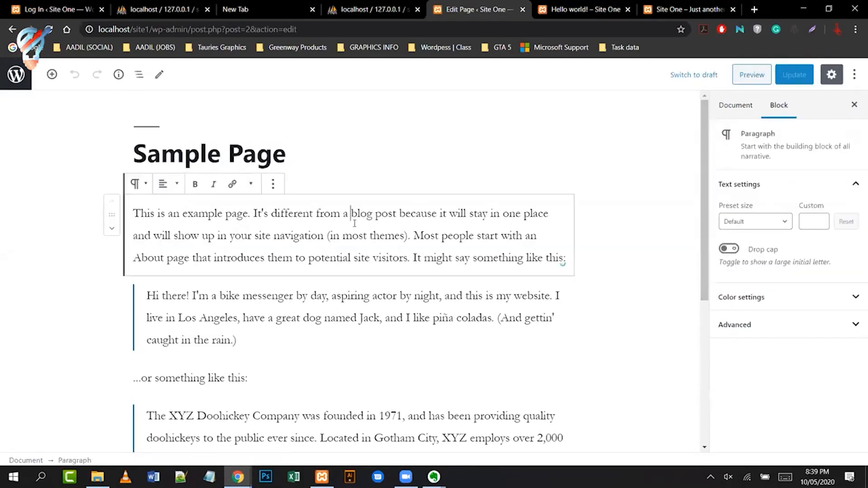
click(455, 316)
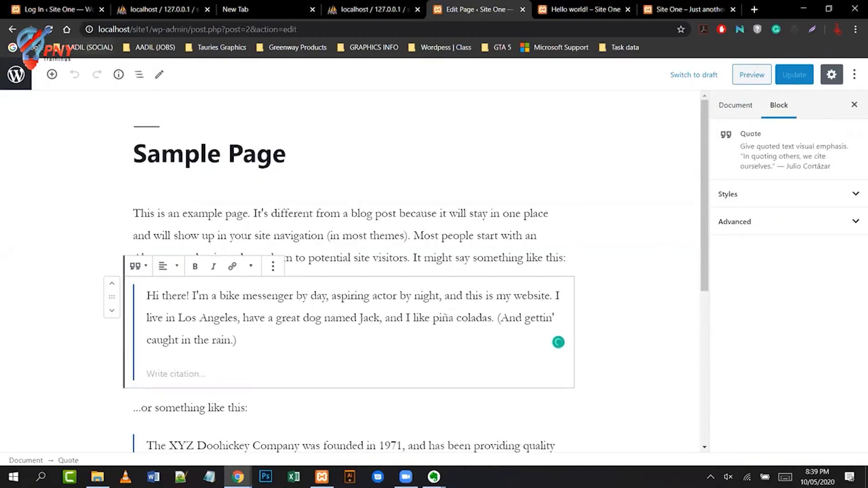
click(14, 29)
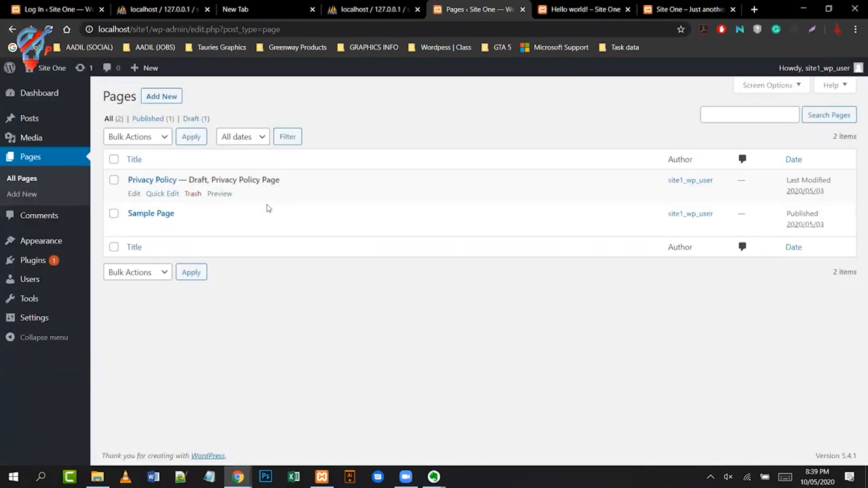
- Open Comments to see the one approved comment on 'Hello world!'
click(46, 216)
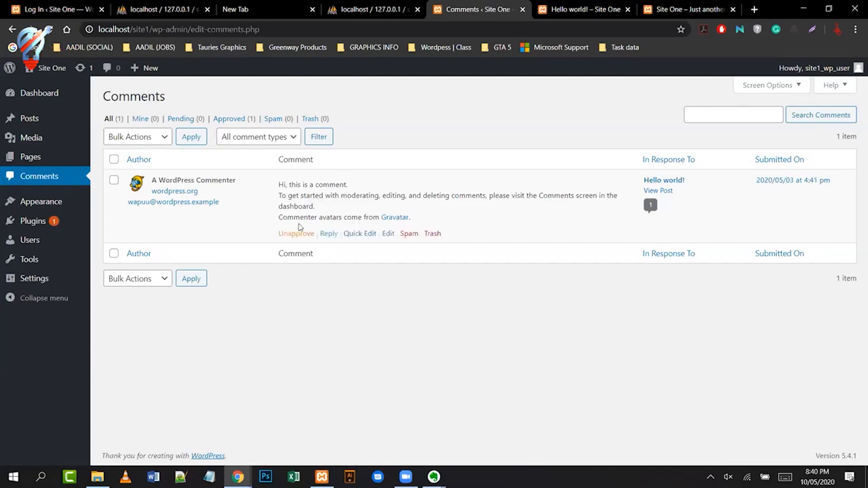
mouse_move(313, 235)
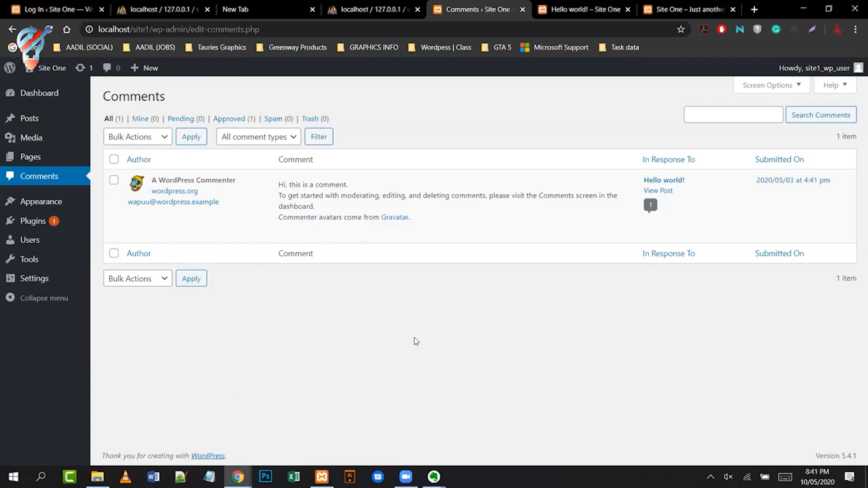
mouse_move(363, 180)
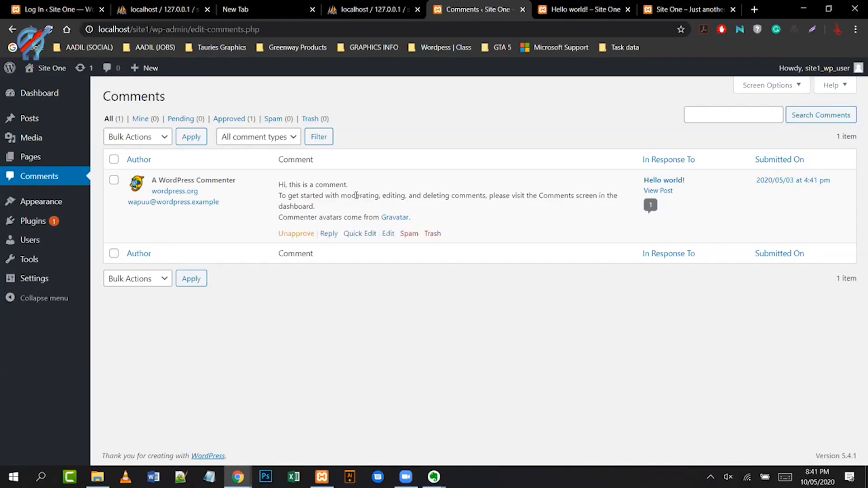
mouse_move(42, 210)
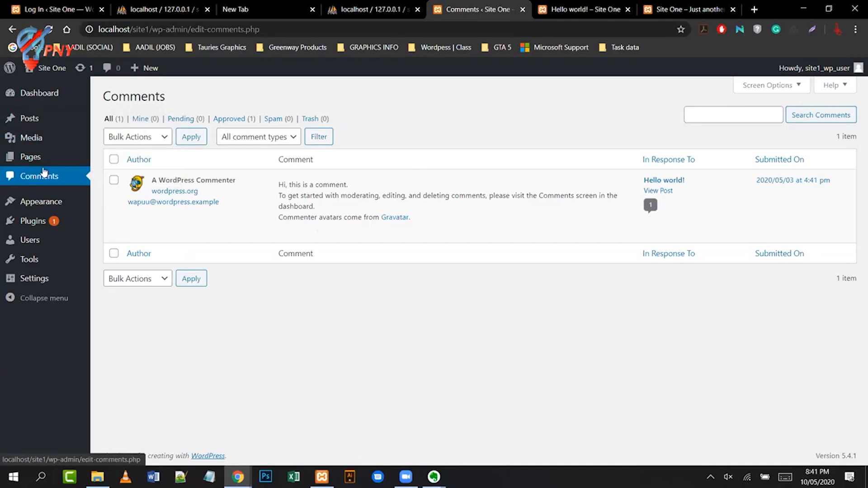
mouse_move(51, 121)
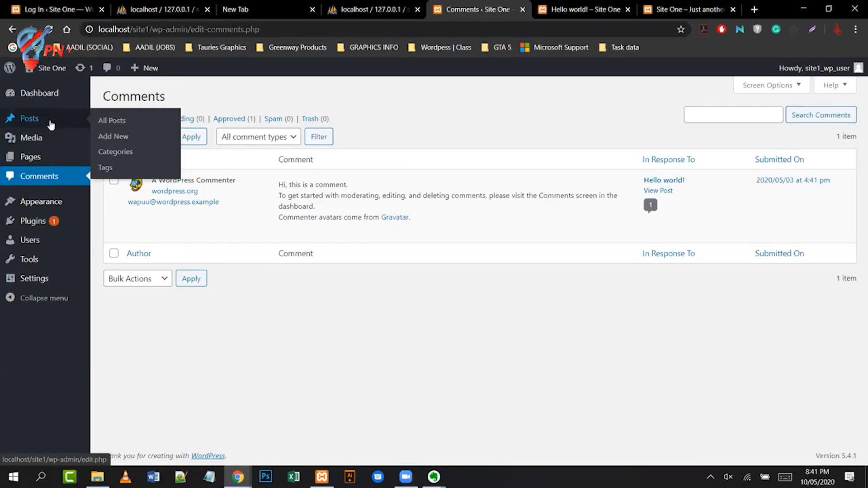
mouse_move(82, 192)
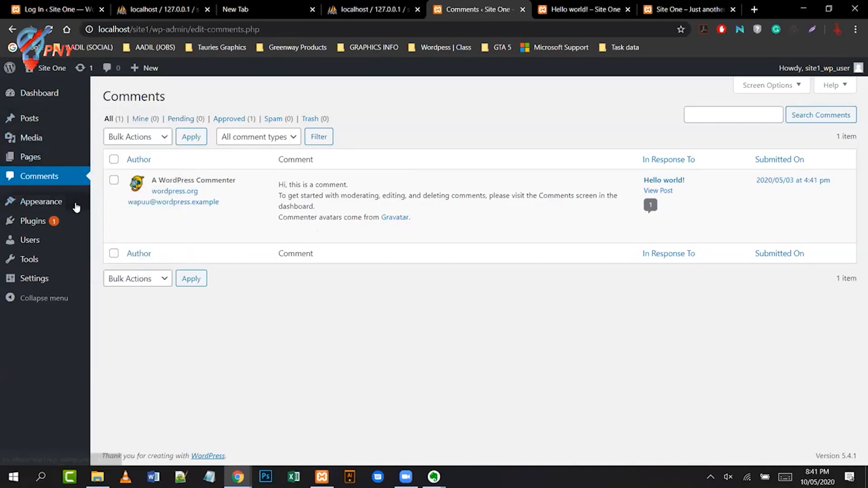
mouse_move(77, 207)
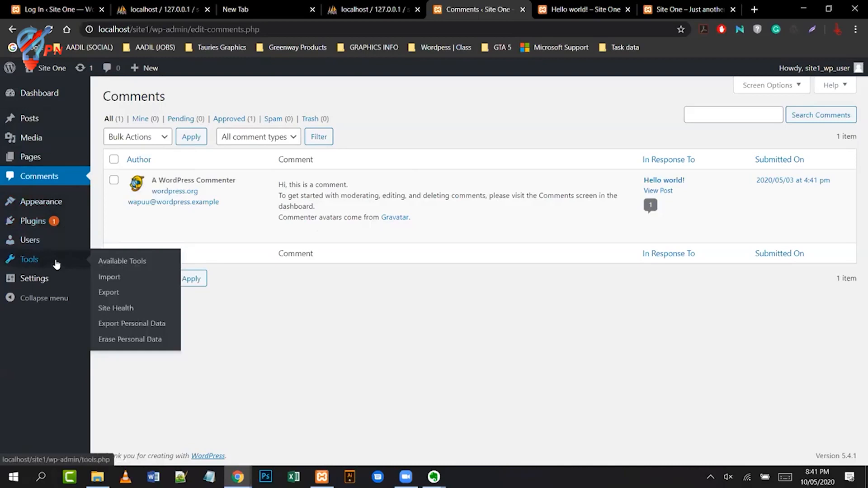
mouse_move(55, 278)
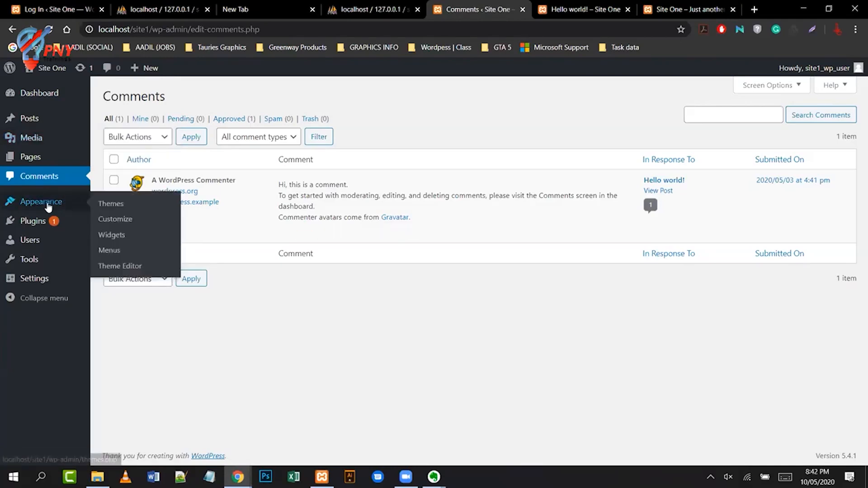
- Go to Appearance > Themes to list Twenty Nineteen, Twenty Seventeen and Twenty Twenty
right_click(111, 203)
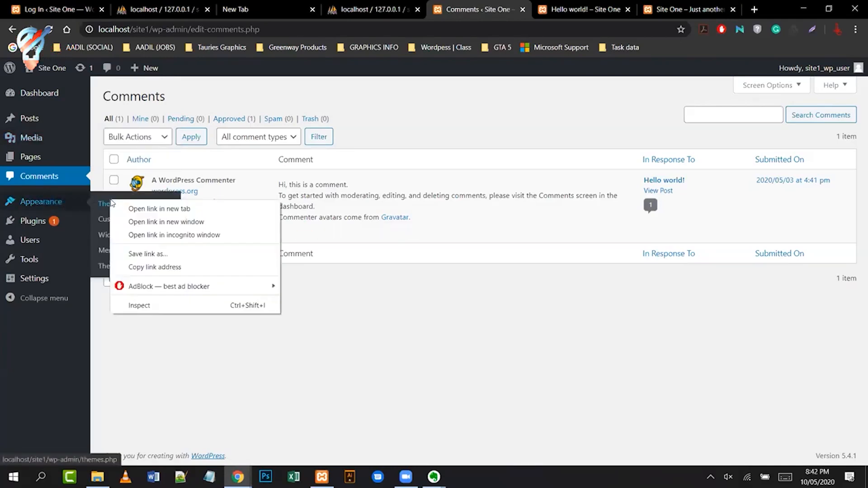
click(105, 203)
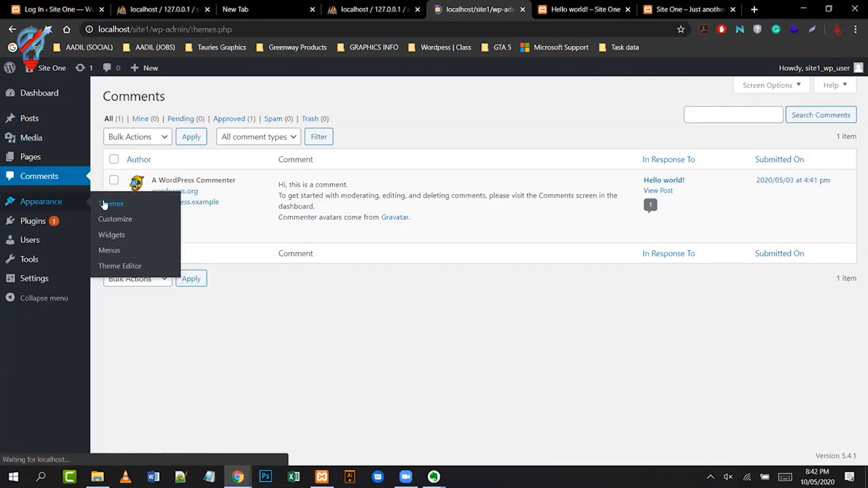
mouse_move(668, 233)
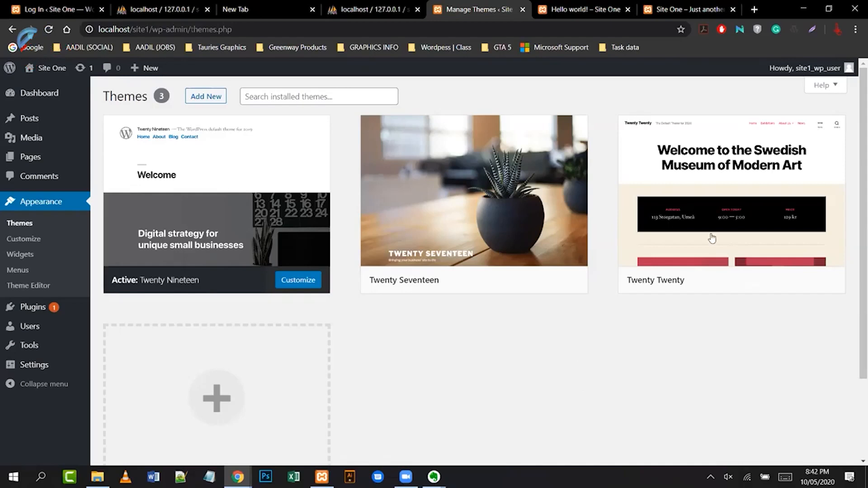
mouse_move(713, 239)
mouse_move(171, 290)
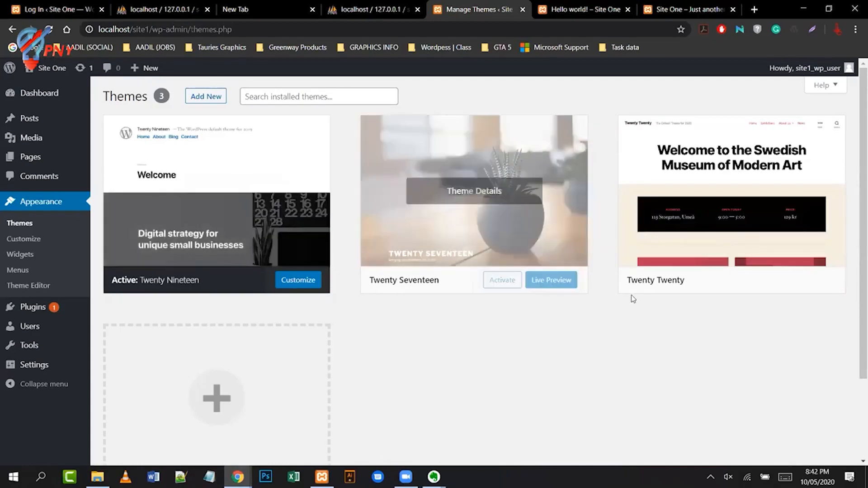
mouse_move(835, 171)
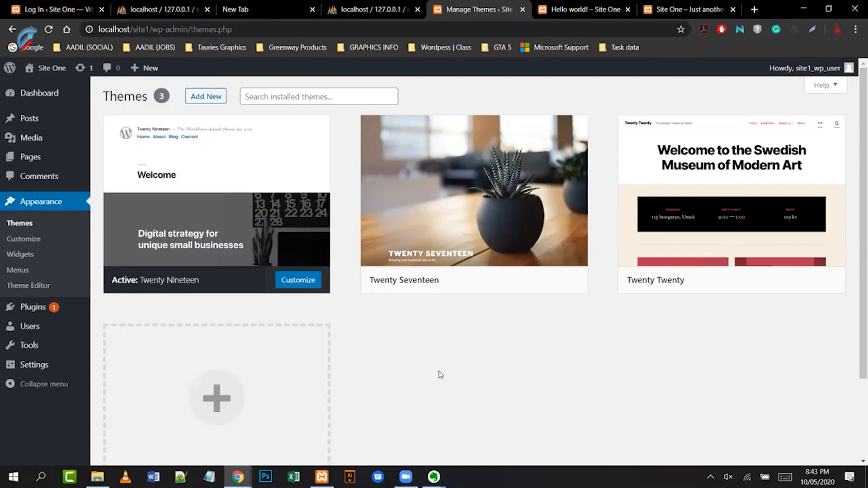
scroll(441, 308, down, 2)
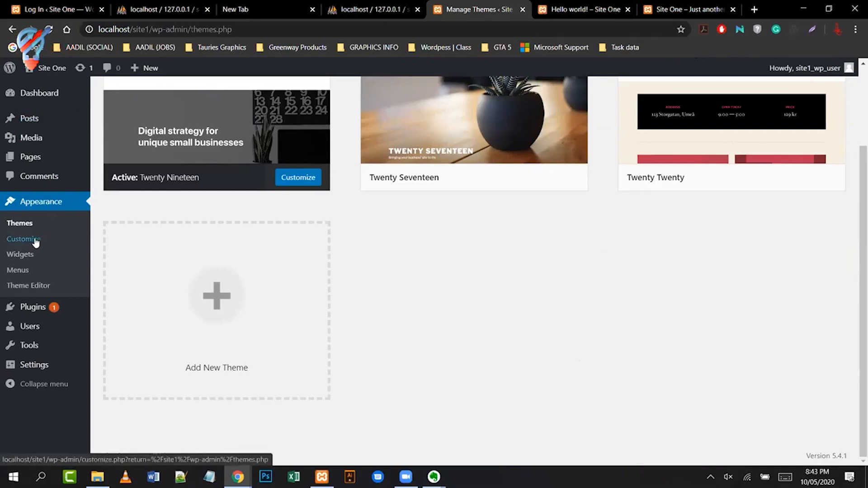
scroll(448, 260, up, 1)
scroll(449, 260, up, 2)
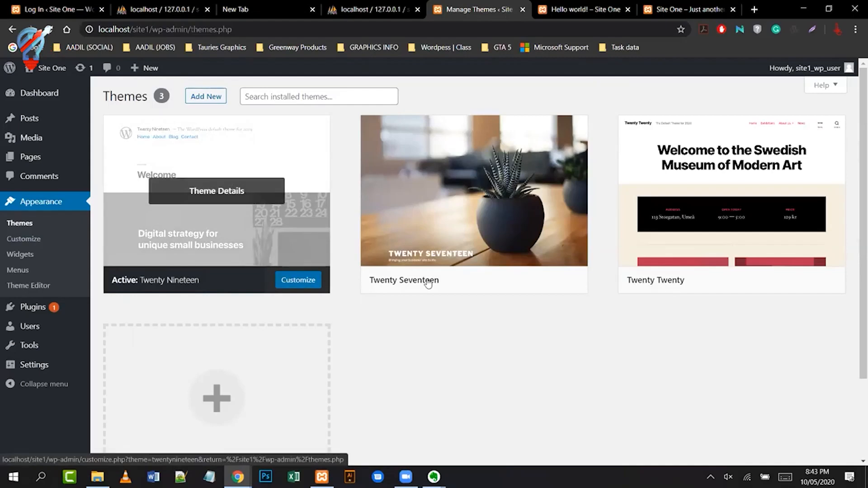
mouse_move(520, 241)
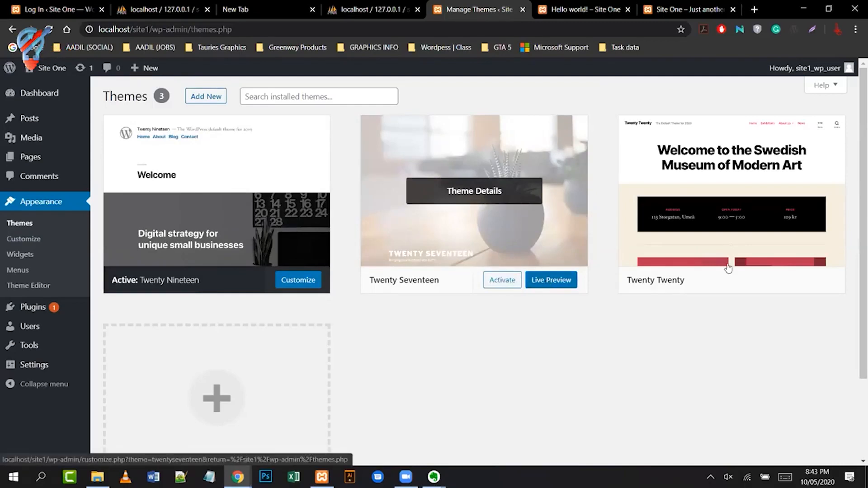
mouse_move(743, 268)
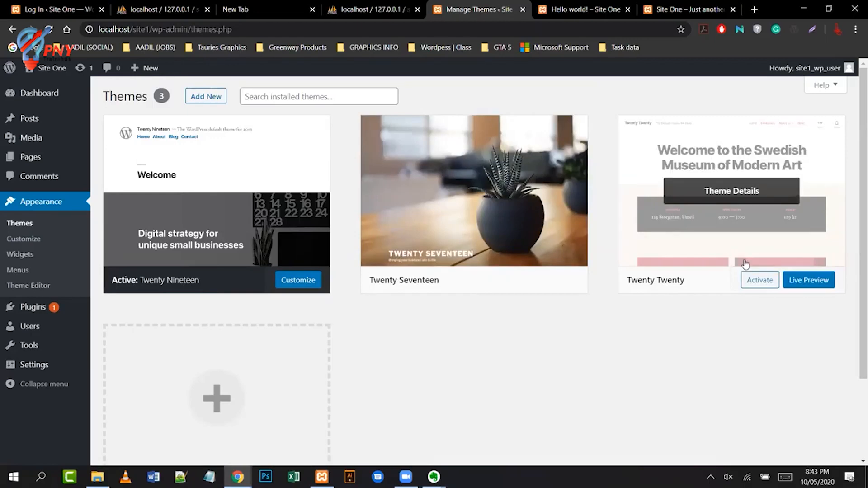
mouse_move(215, 228)
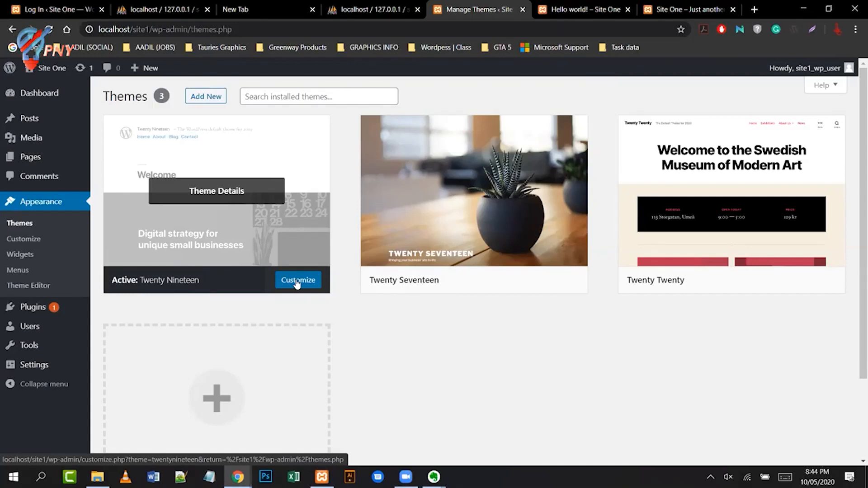
- Open the Customizer's Site Identity panel and focus the Site One title field
click(36, 243)
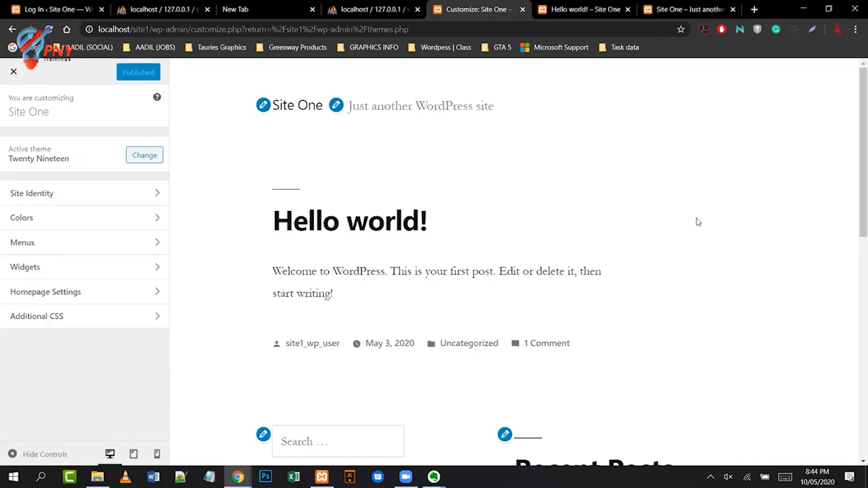
click(127, 200)
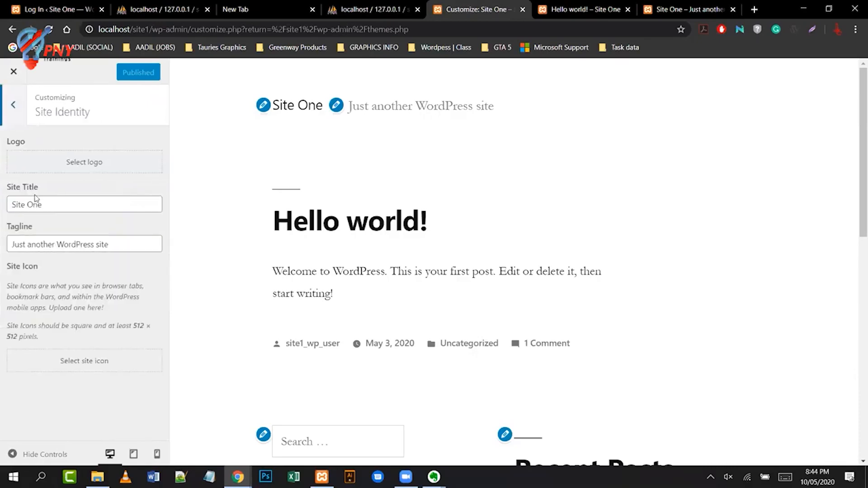
click(74, 204)
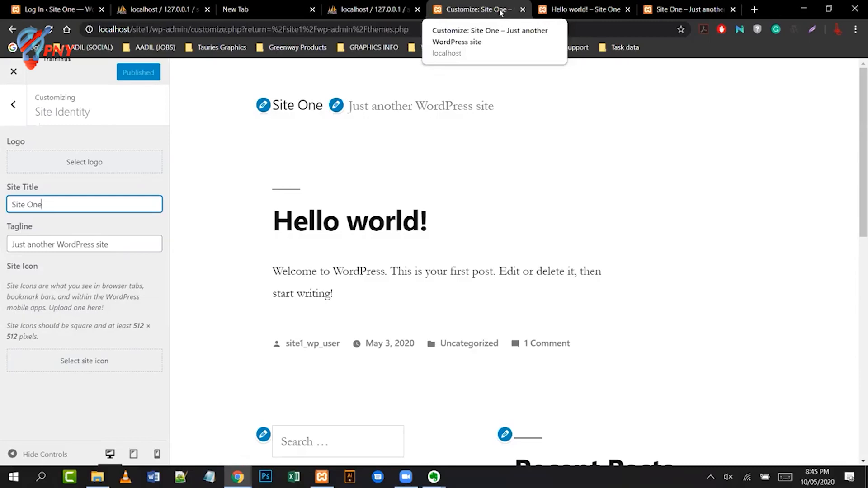
- Select the tagline words 'another WordPress site' in the Tagline field
click(120, 244)
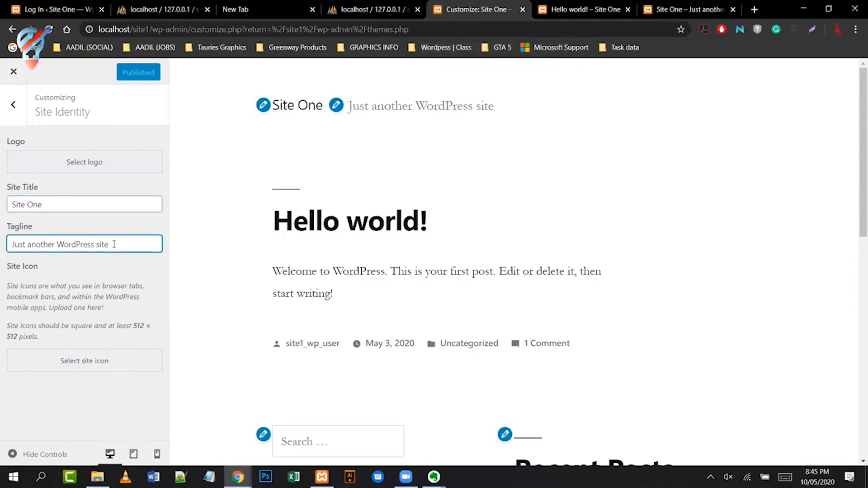
drag(113, 243, 7, 244)
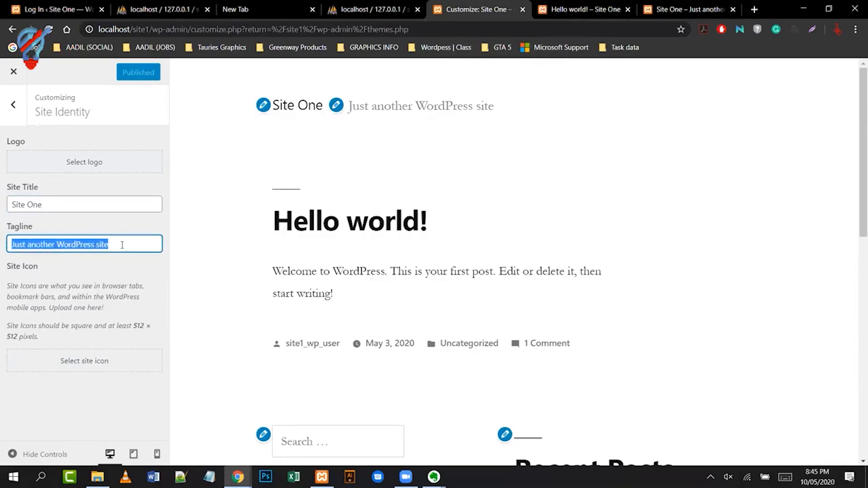
click(136, 244)
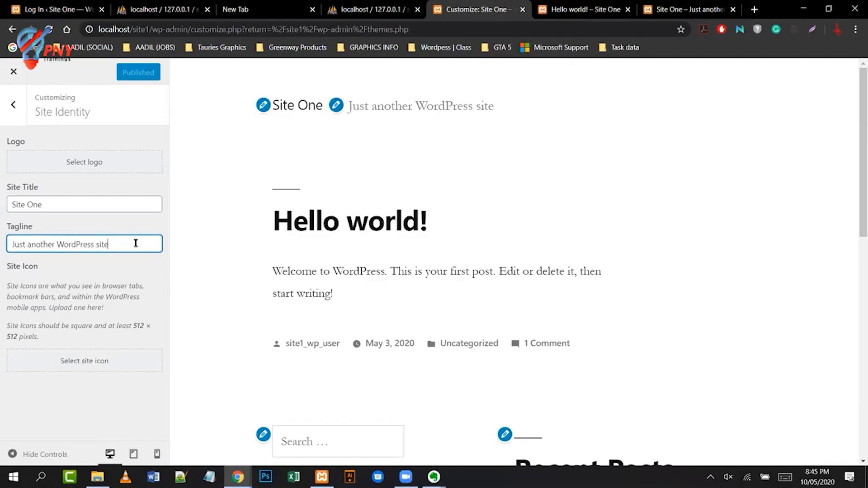
drag(135, 243, 7, 241)
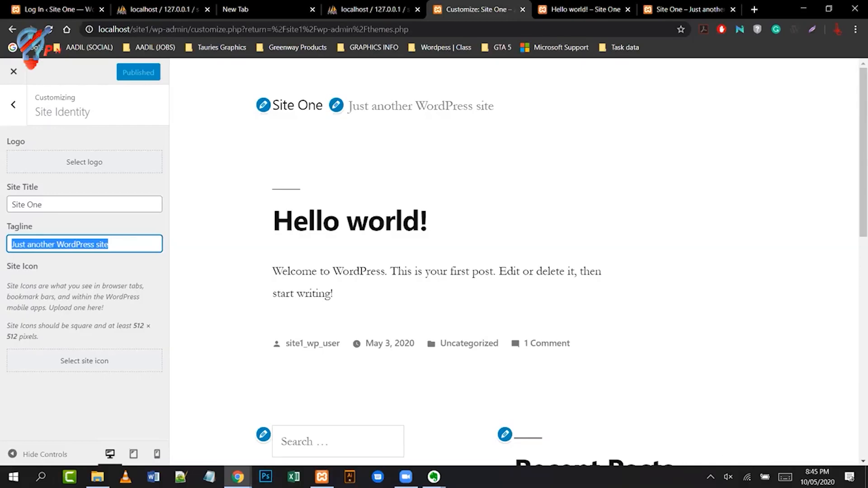
- Replace the tagline with '10 May, 2020', publish it, and return to the main Customizer menu
click(114, 245)
key(ctrl+a)
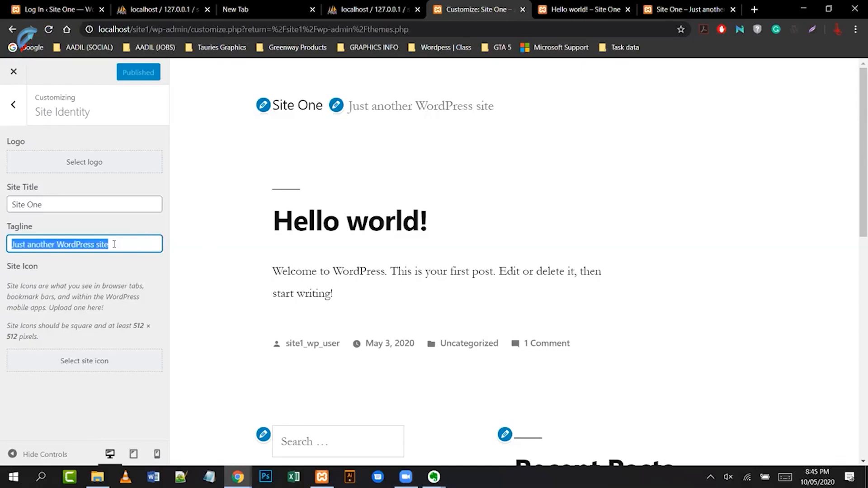
key(BackSpace)
text(10 May, 2020)
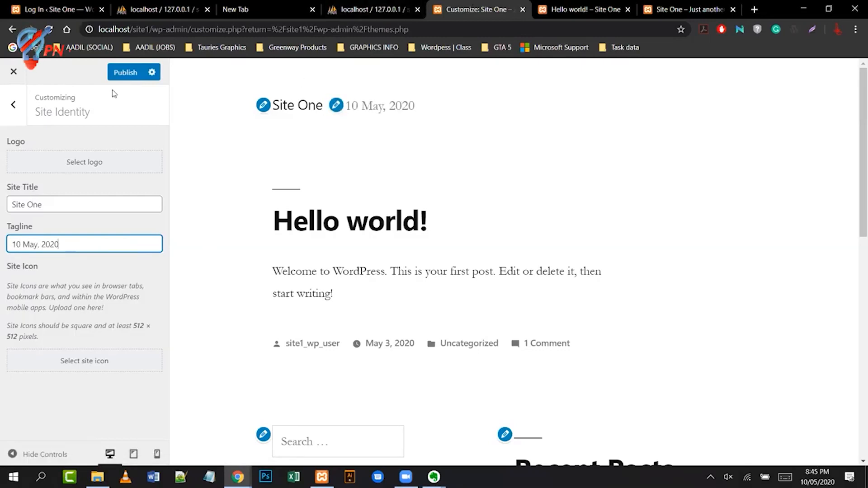
click(119, 75)
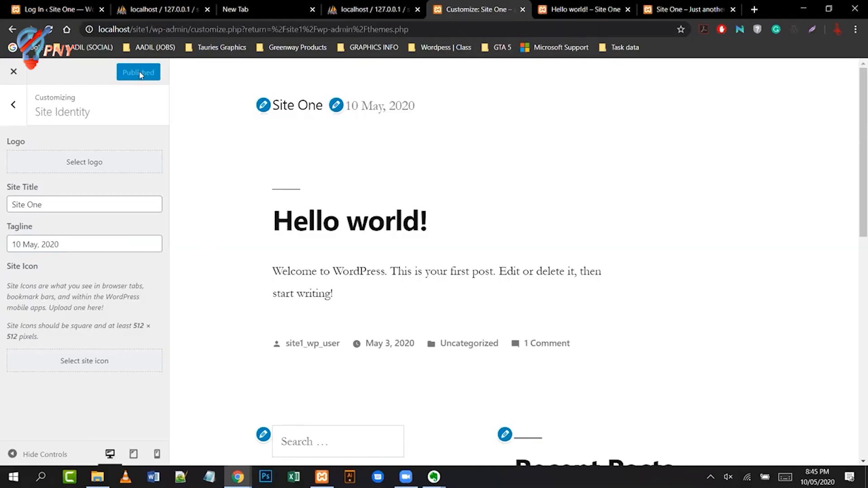
click(16, 108)
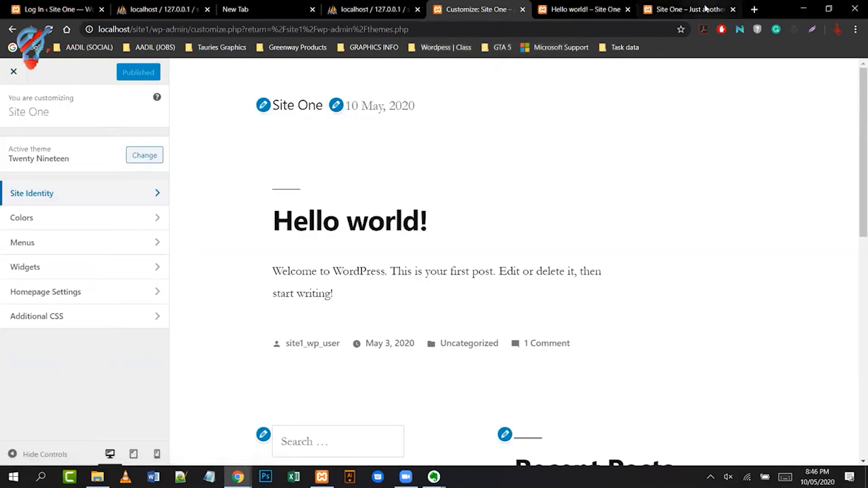
- Reload the live site to verify the '10 May, 2020' tagline, then bring up the Customizer's Colors settings
click(705, 8)
click(55, 29)
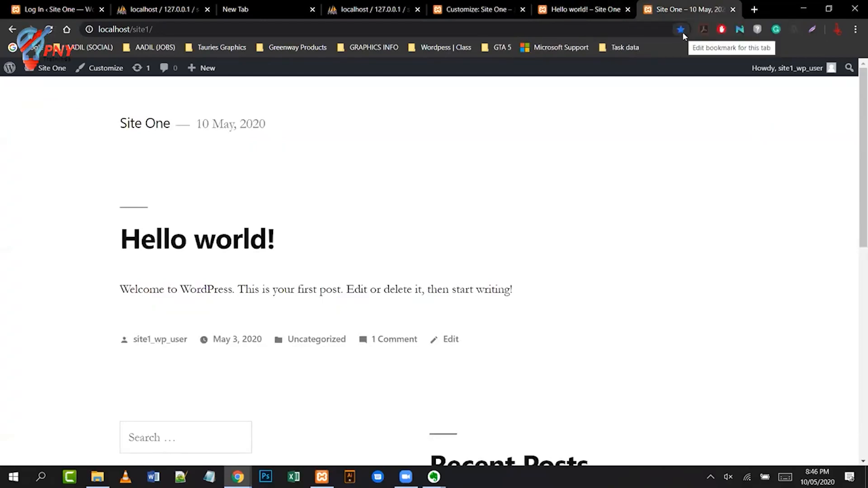
click(507, 13)
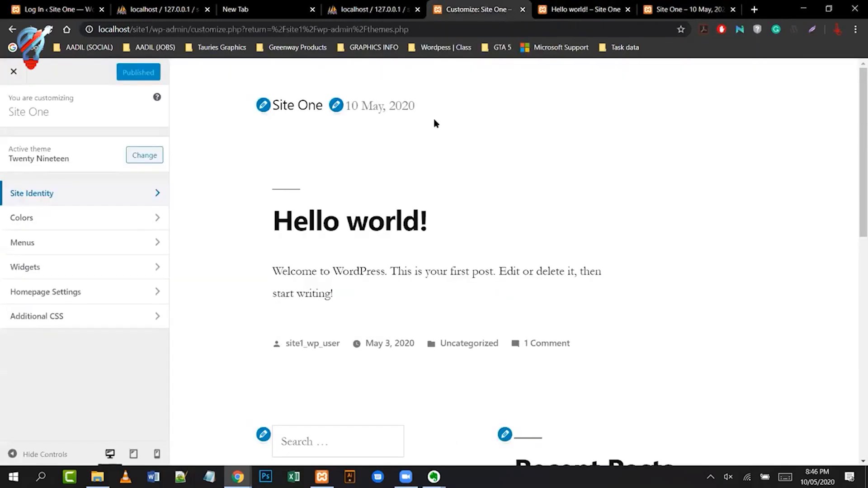
click(39, 218)
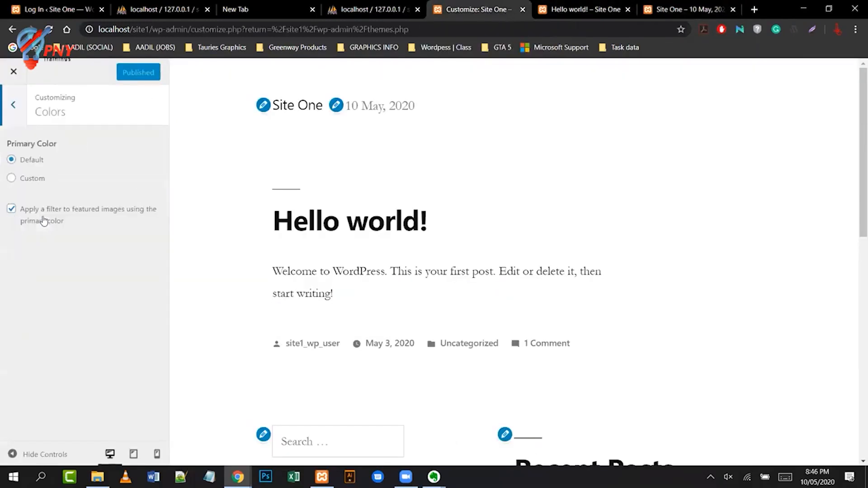
- Back out of Colors and Menus, then close the Customizer to return to Themes
click(13, 105)
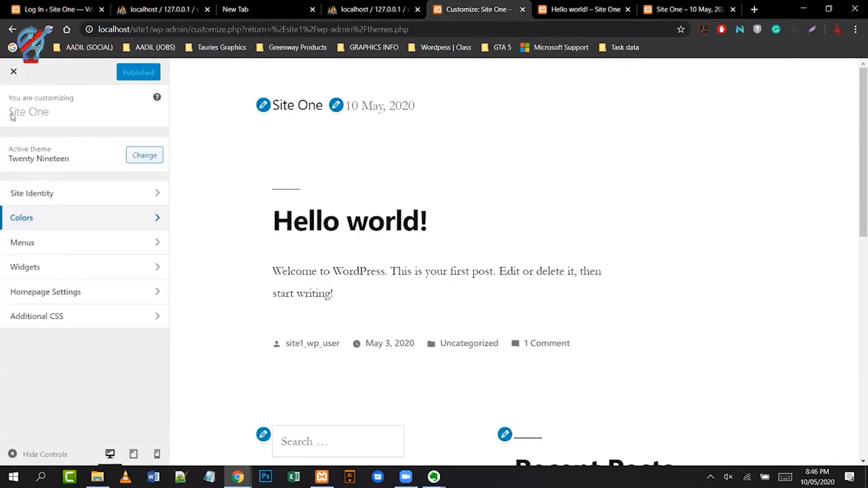
click(61, 242)
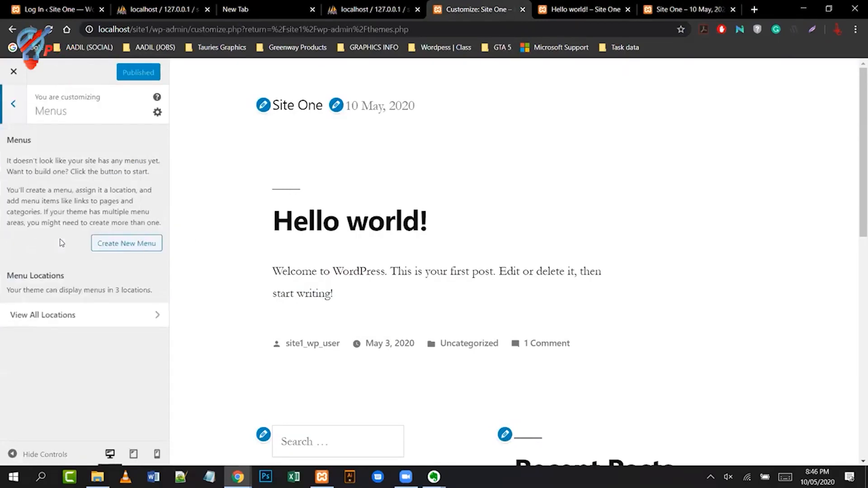
click(11, 115)
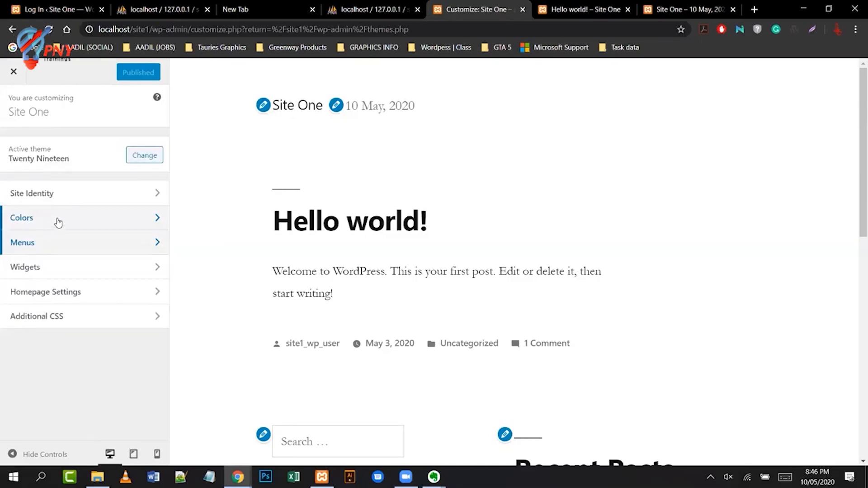
click(24, 78)
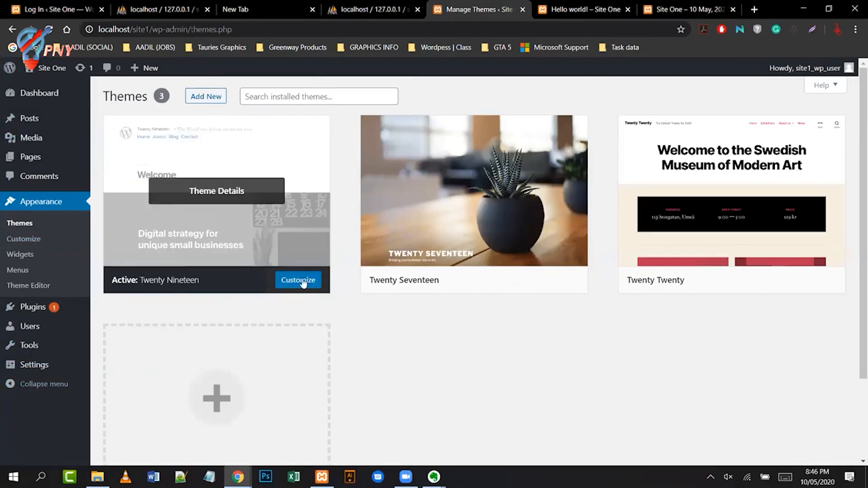
click(303, 281)
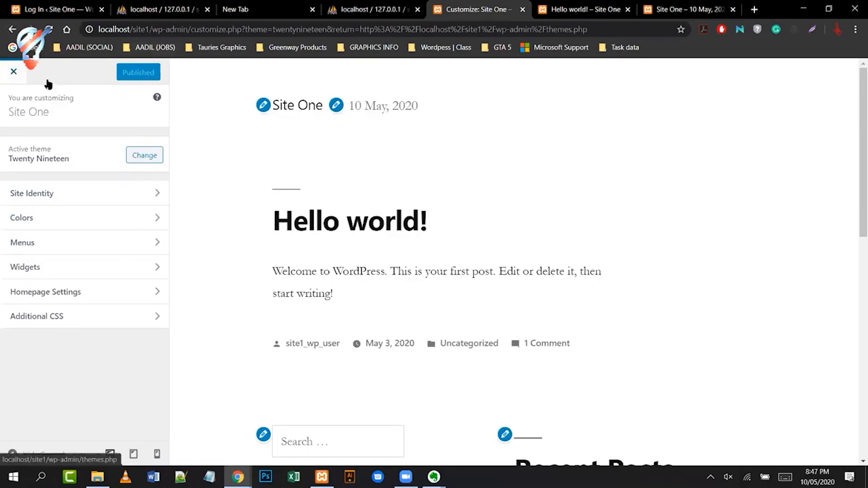
click(12, 72)
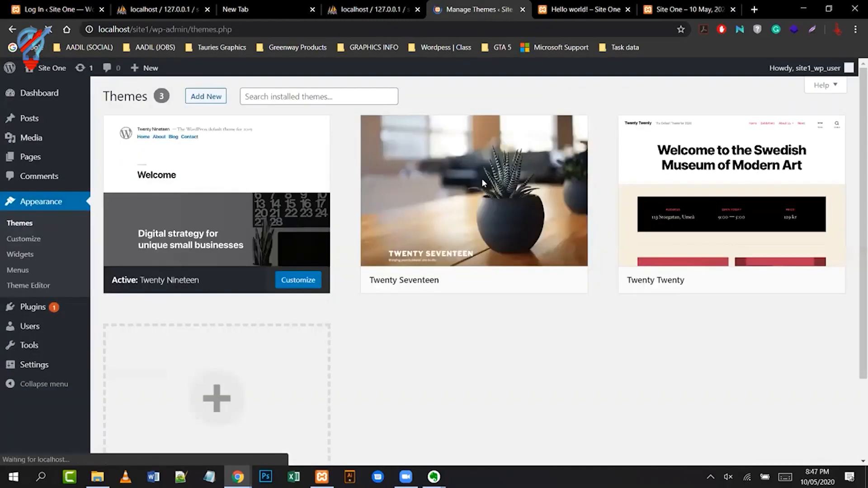
- Browse the Widgets screen, then go to Appearance > Menus where no menu exists yet
click(20, 254)
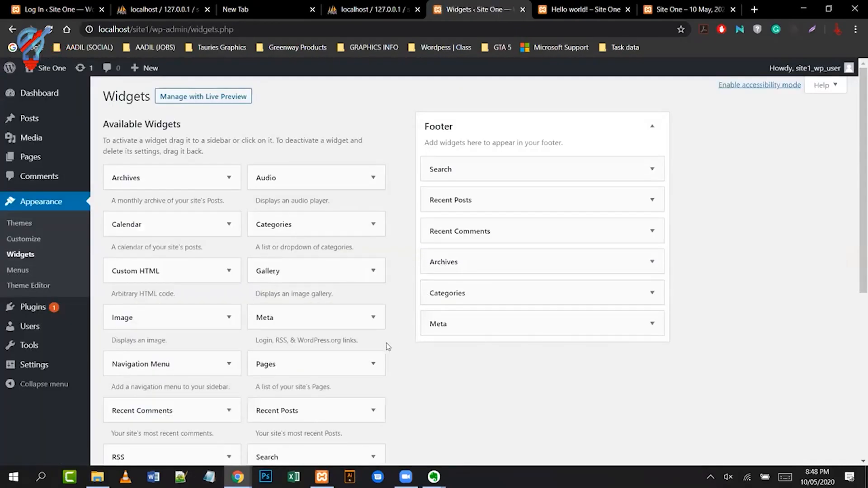
scroll(393, 348, down, 4)
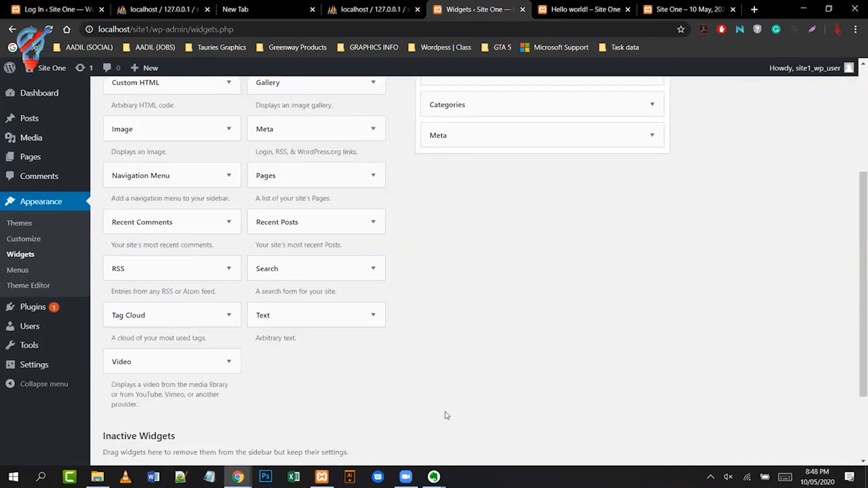
scroll(444, 413, up, 4)
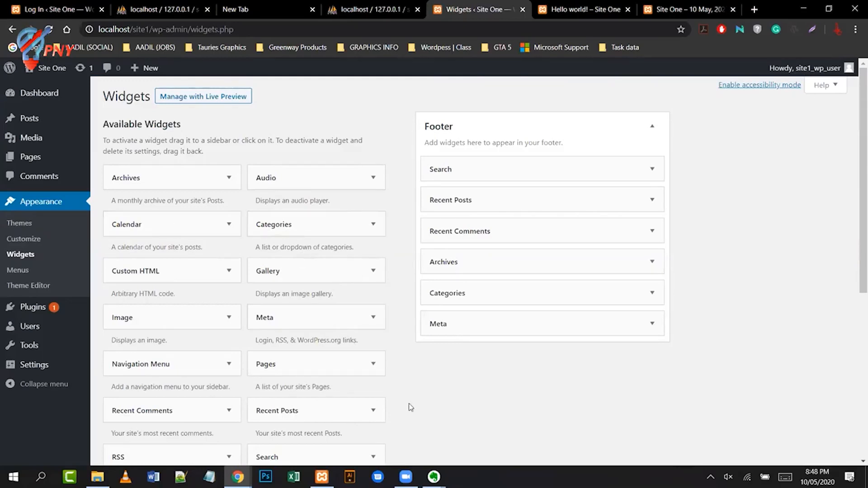
scroll(408, 406, down, 2)
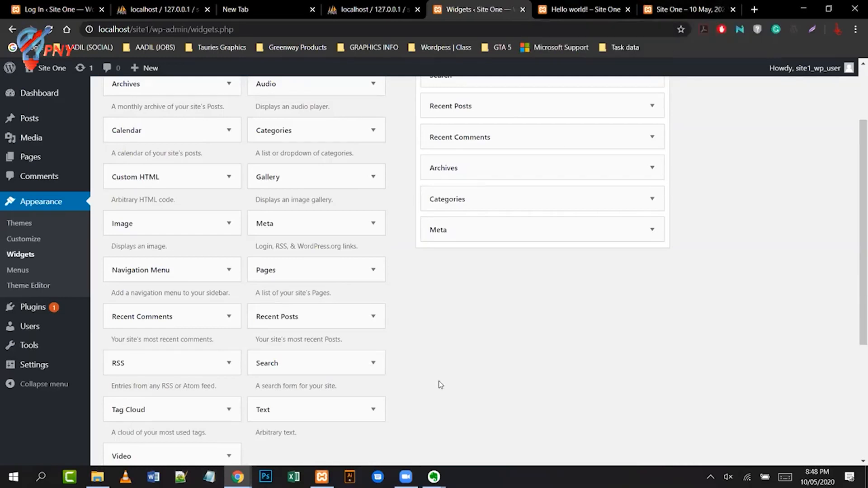
scroll(441, 385, down, 2)
scroll(400, 365, down, 3)
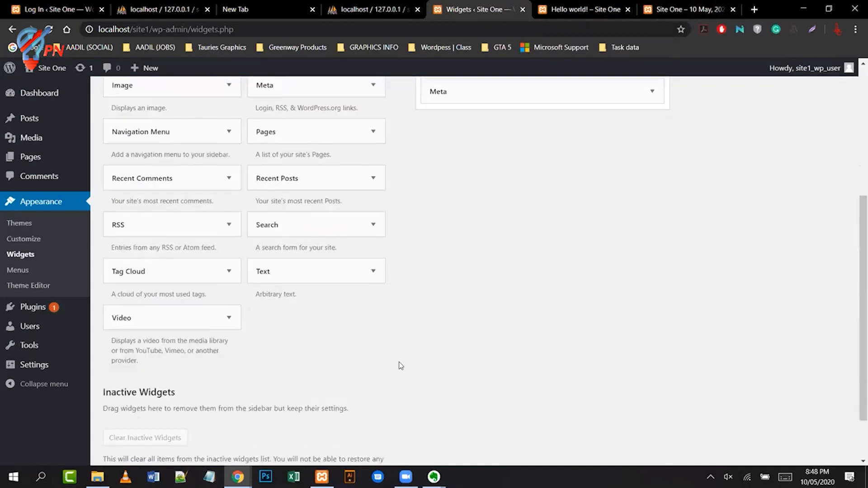
scroll(503, 351, up, 2)
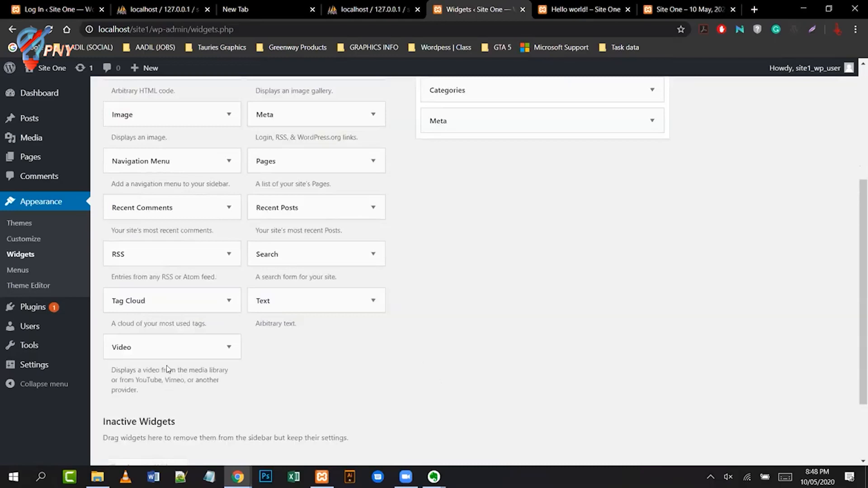
scroll(397, 332, up, 2)
scroll(399, 333, up, 2)
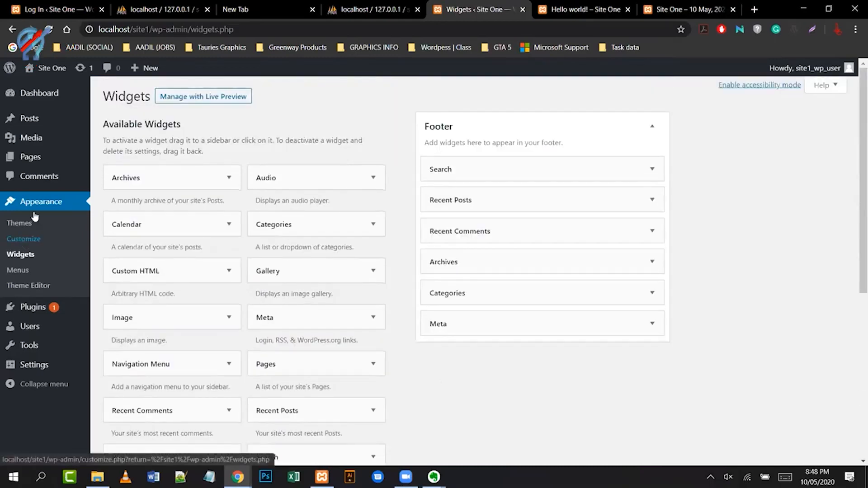
mouse_move(31, 158)
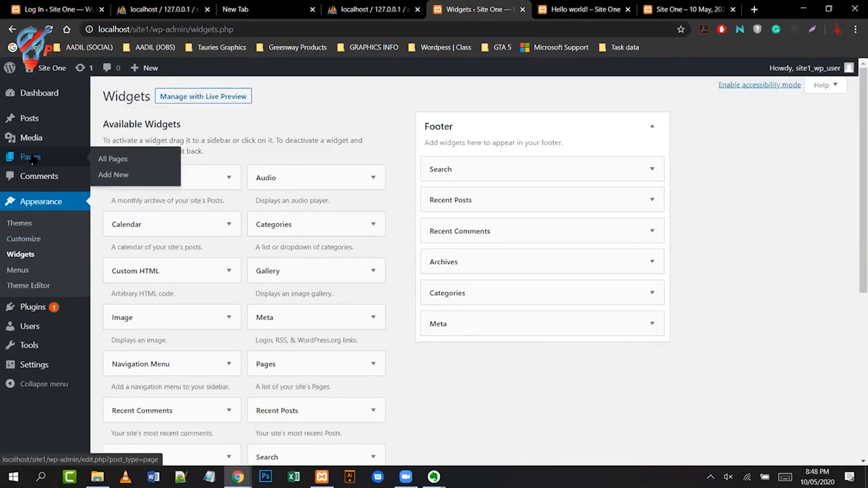
click(25, 273)
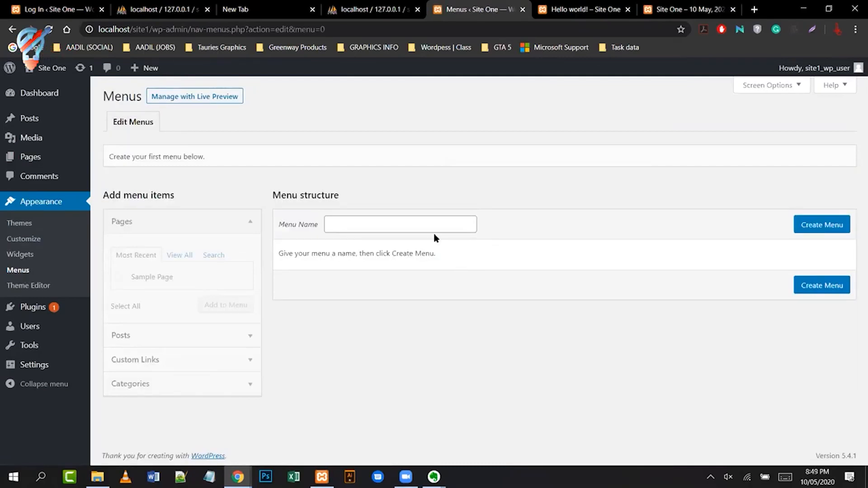
- Create and save an empty menu named 'Menu 1', leaving a blank new-menu form
click(417, 223)
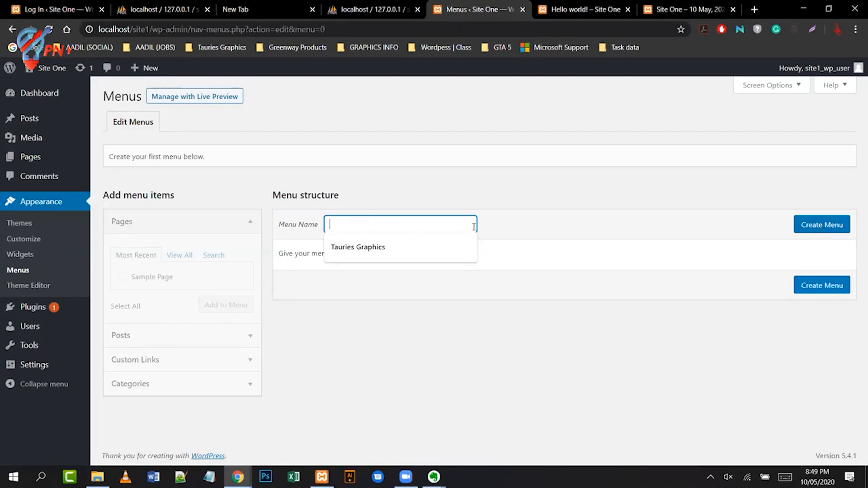
text(Menu 1)
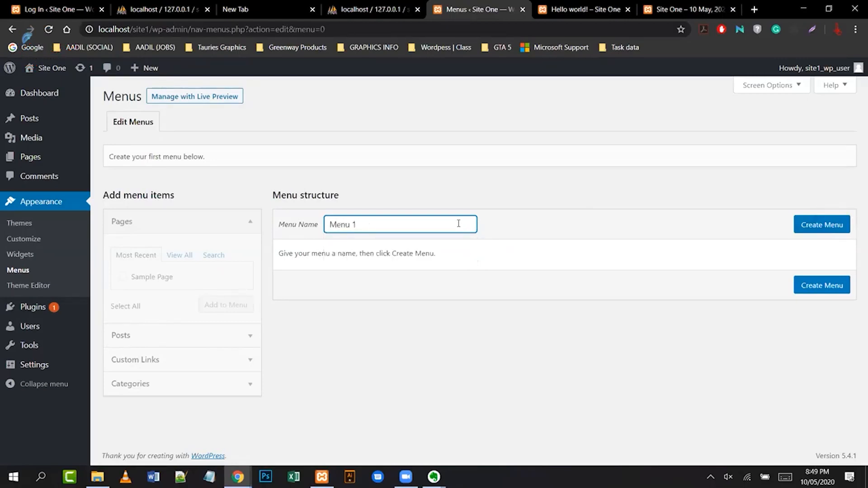
click(805, 226)
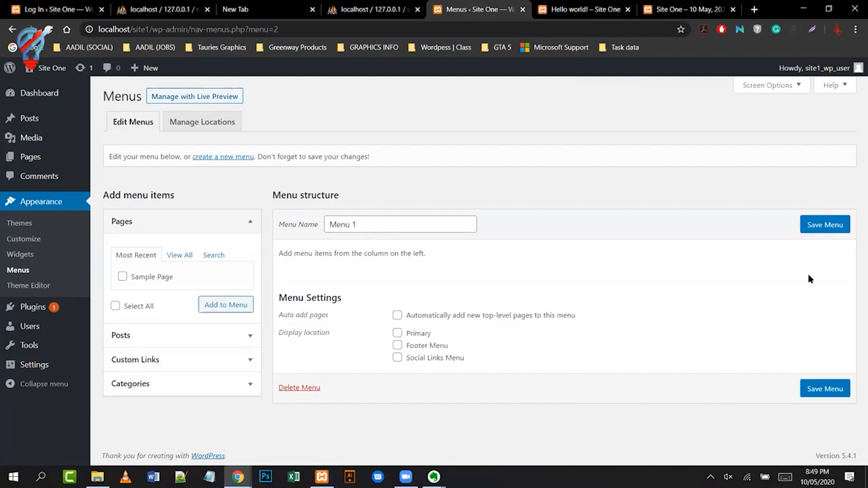
click(816, 225)
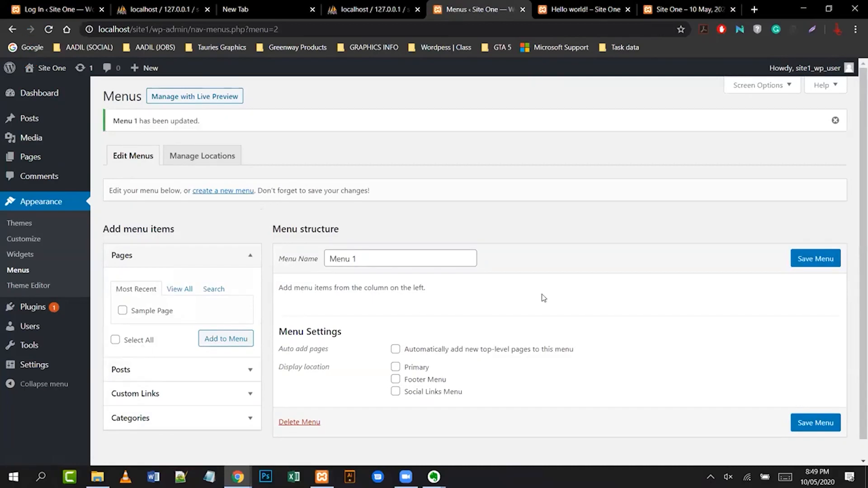
scroll(652, 291, down, 1)
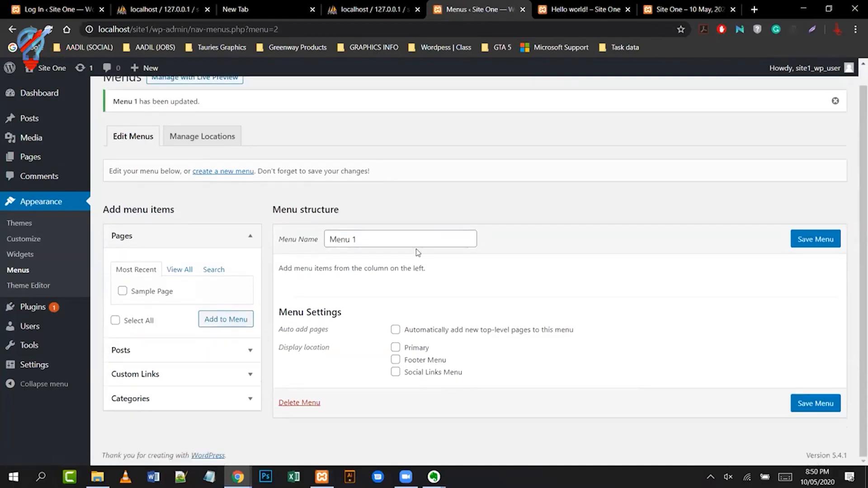
click(214, 174)
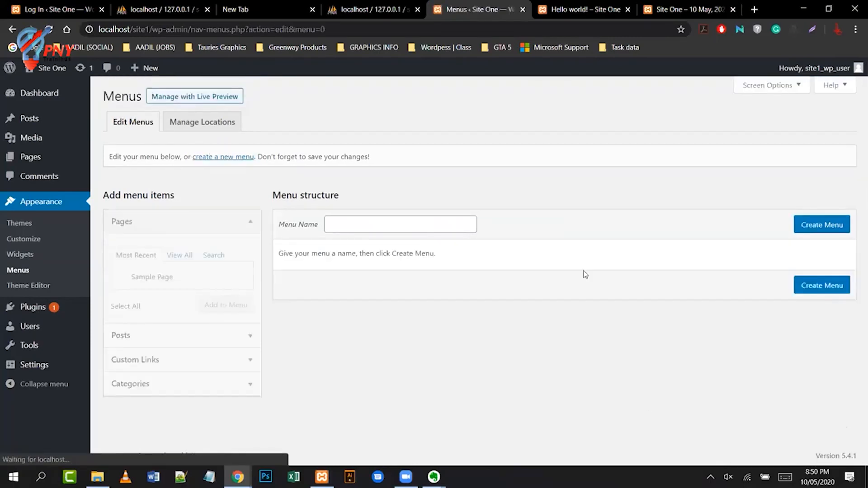
click(407, 232)
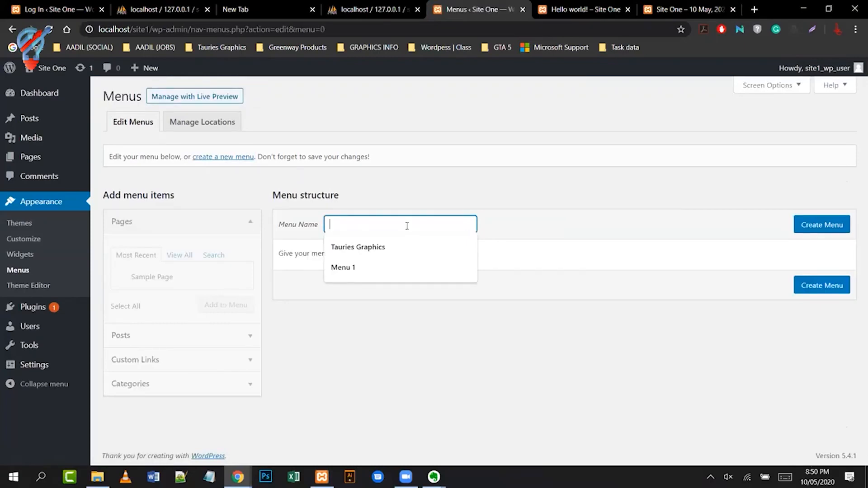
text(M)
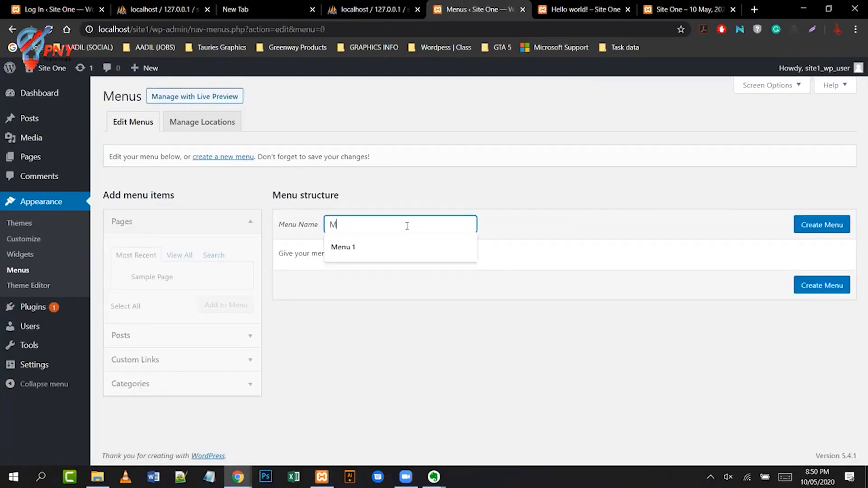
text(enu 2)
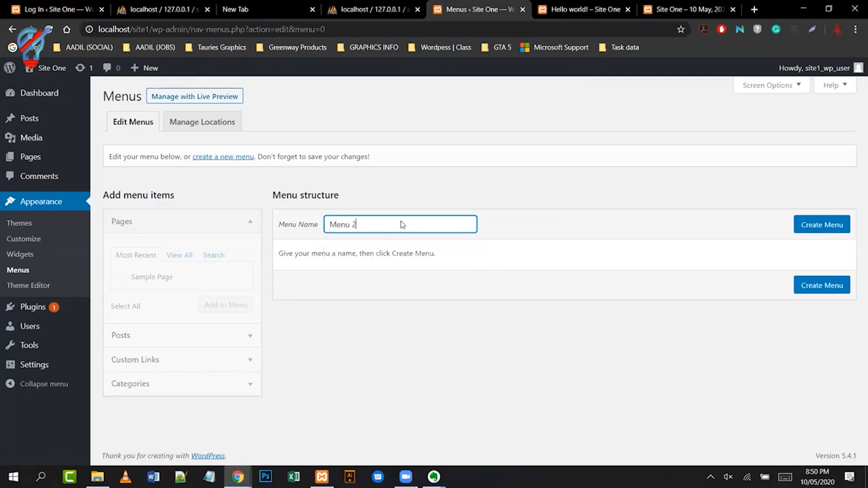
click(817, 229)
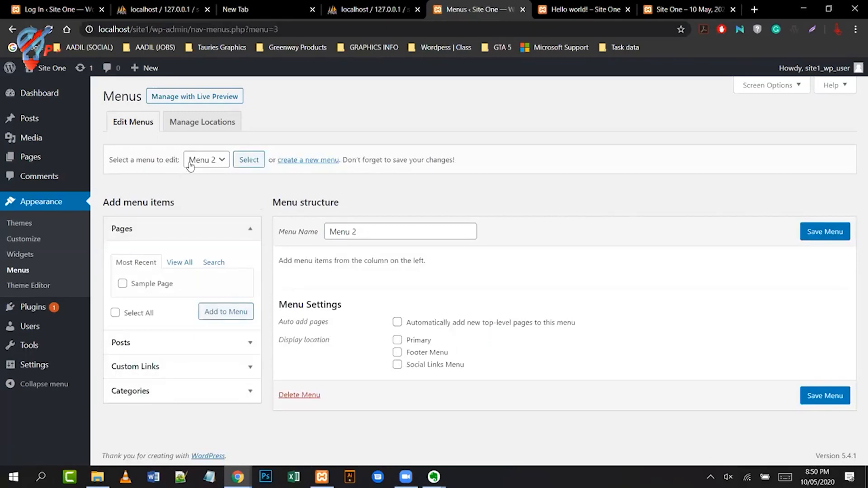
click(221, 162)
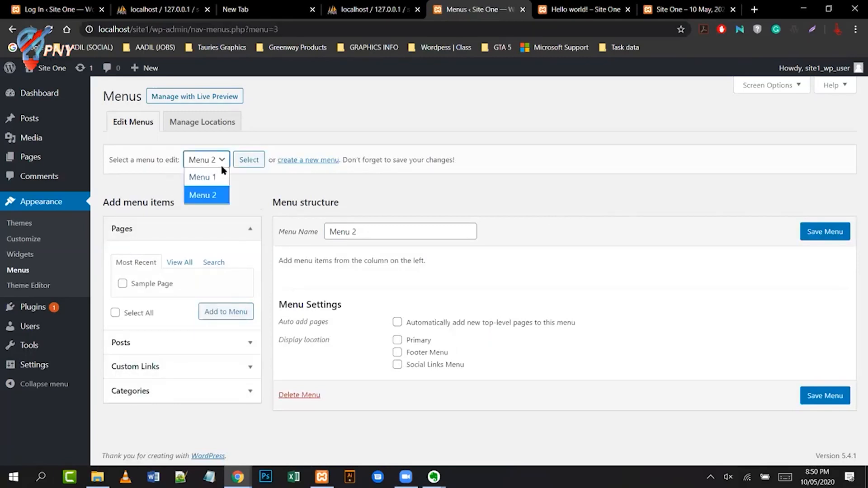
click(560, 205)
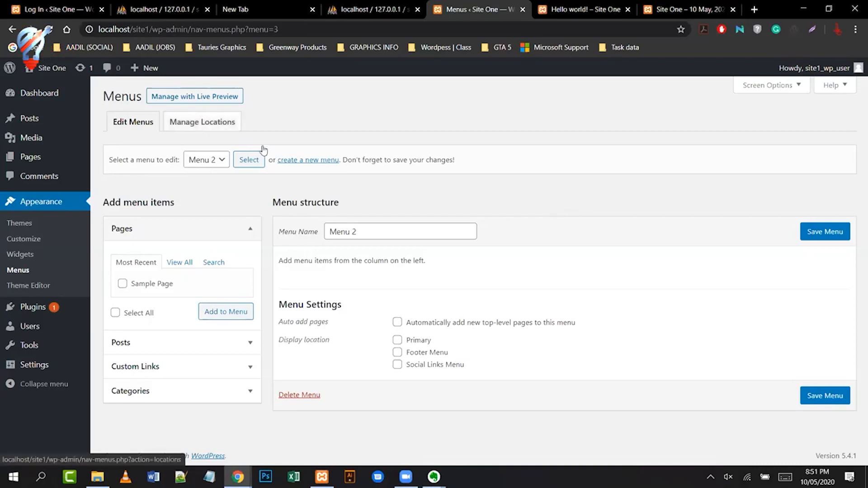
- Review Manage Locations, checking the Primary dropdown without assigning any menu
click(200, 126)
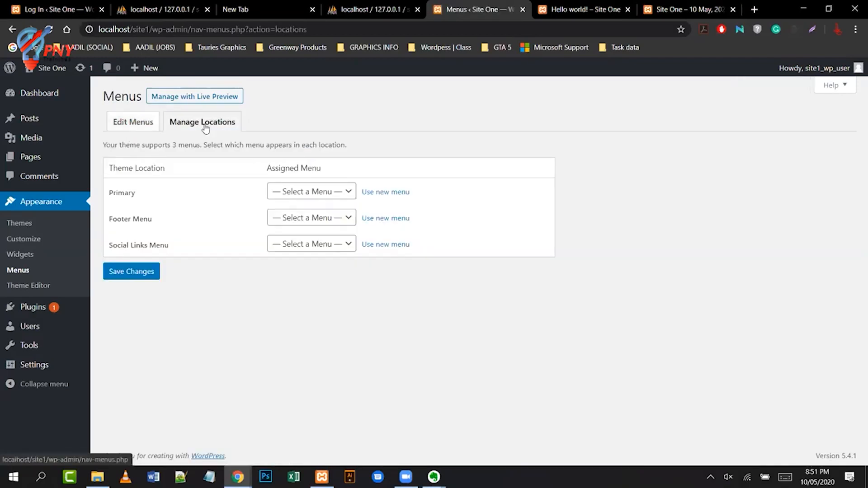
click(355, 193)
click(339, 212)
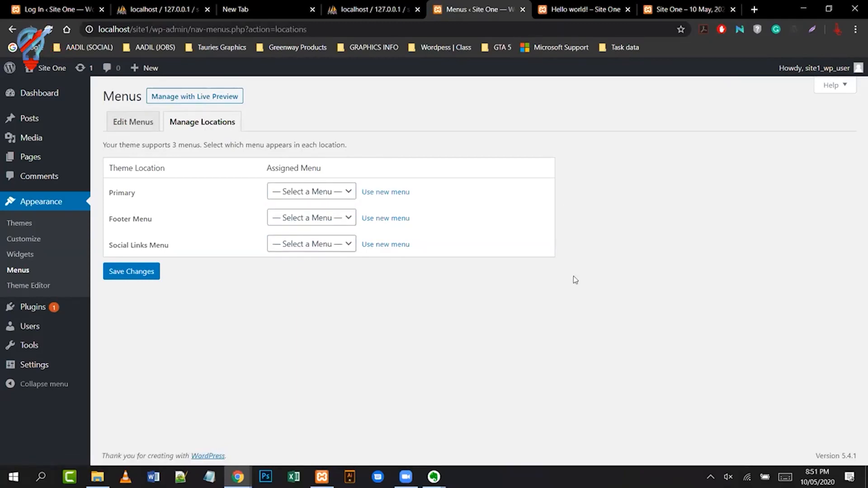
click(348, 195)
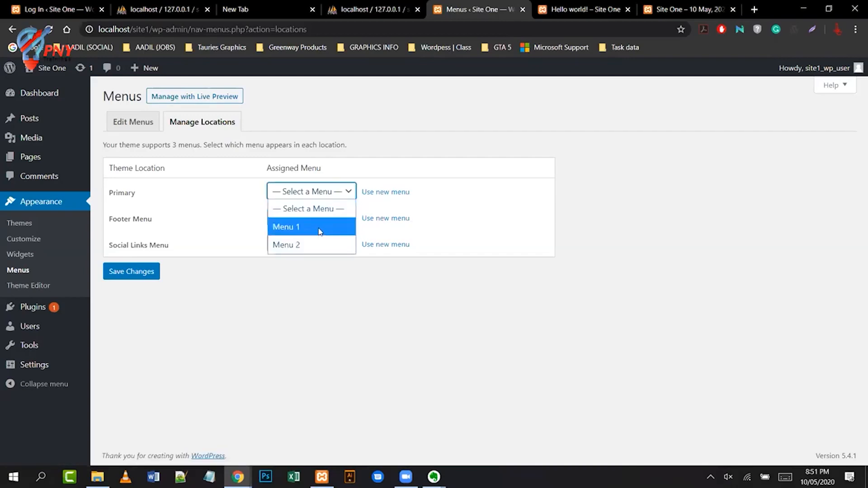
click(640, 224)
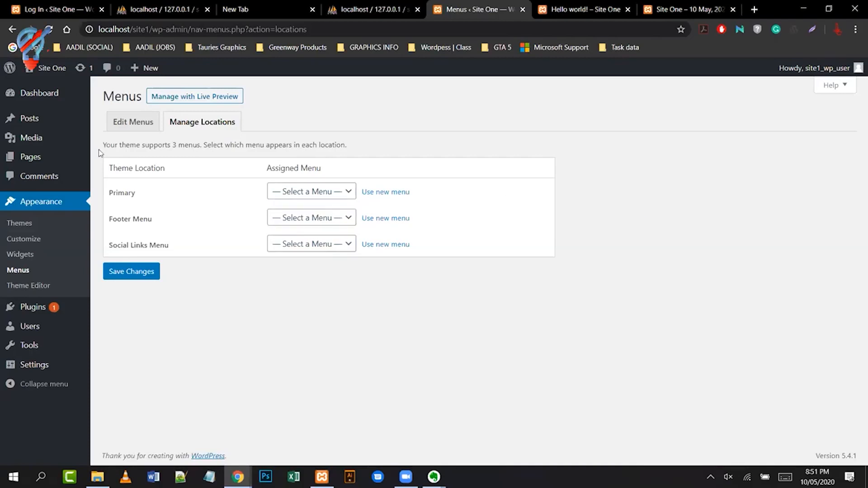
- Highlight the note that the theme supports 3 menus, then return to editing Menu 1
drag(103, 144, 199, 143)
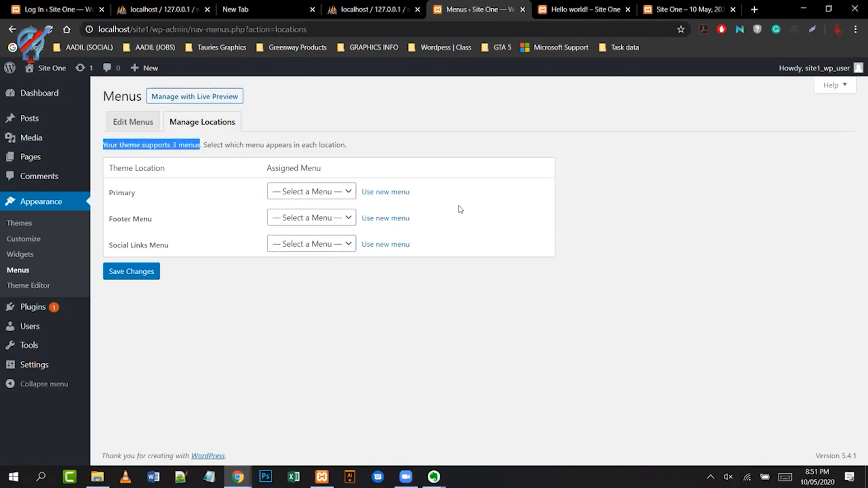
click(660, 254)
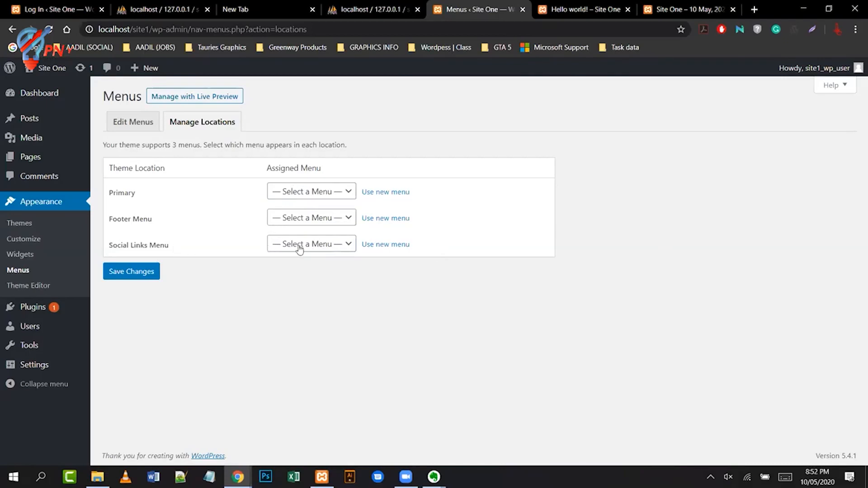
click(141, 121)
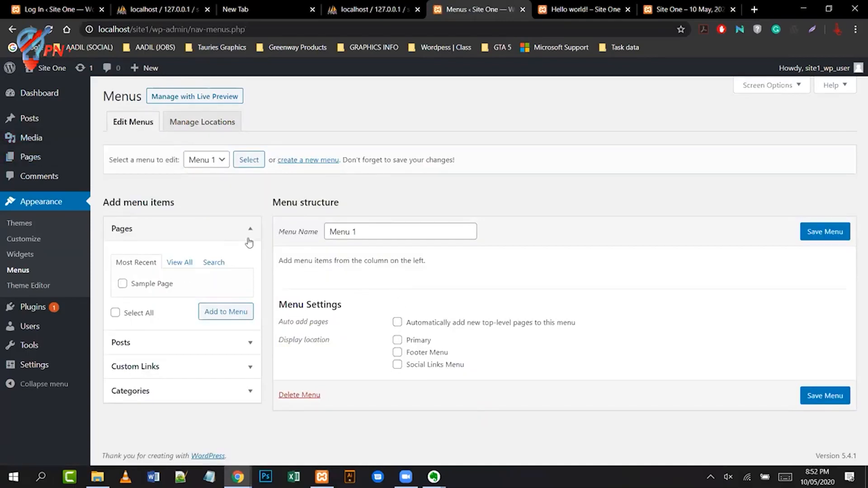
- Keep the name Menu 1 and tick Primary as its display location
click(349, 231)
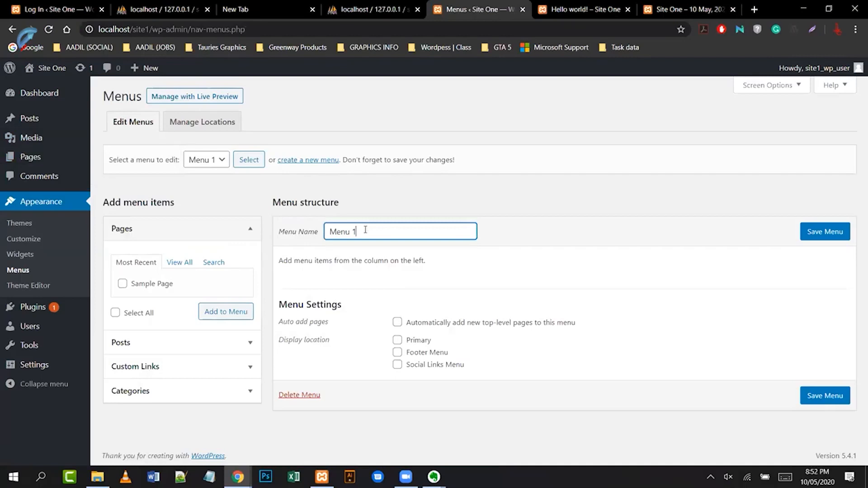
triple_click(345, 229)
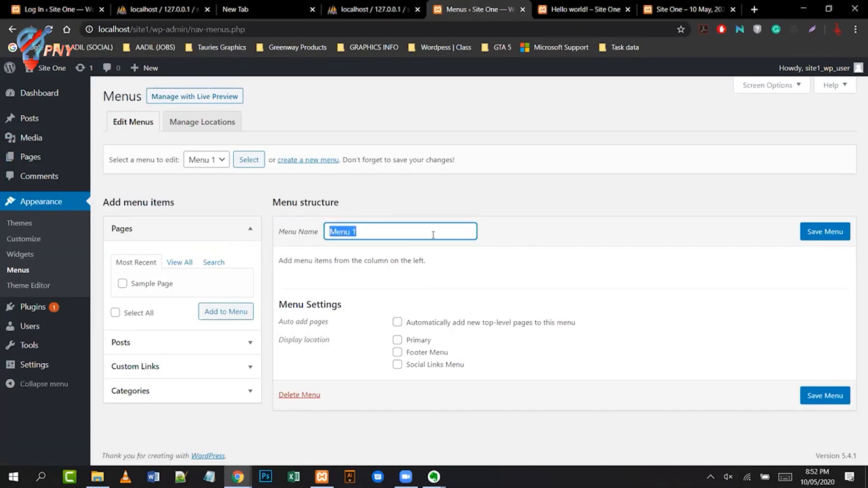
click(549, 274)
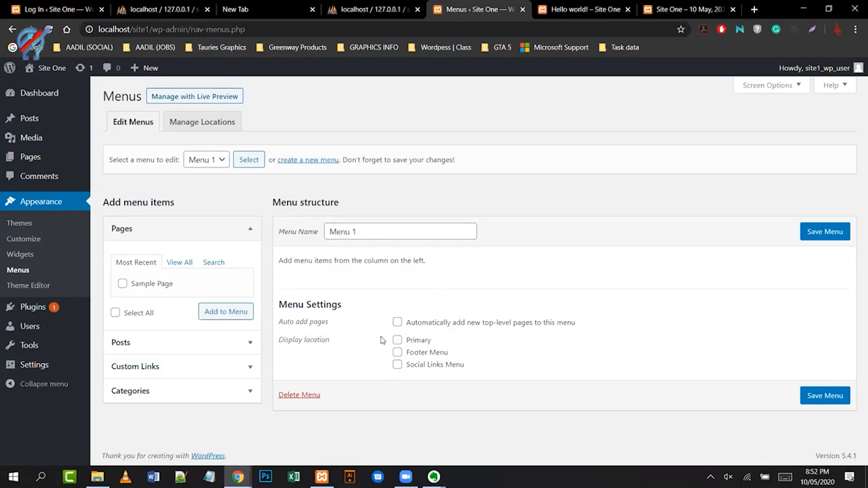
click(397, 340)
- Add the 'Hello world!' post from Posts to Menu 1
click(122, 284)
click(126, 285)
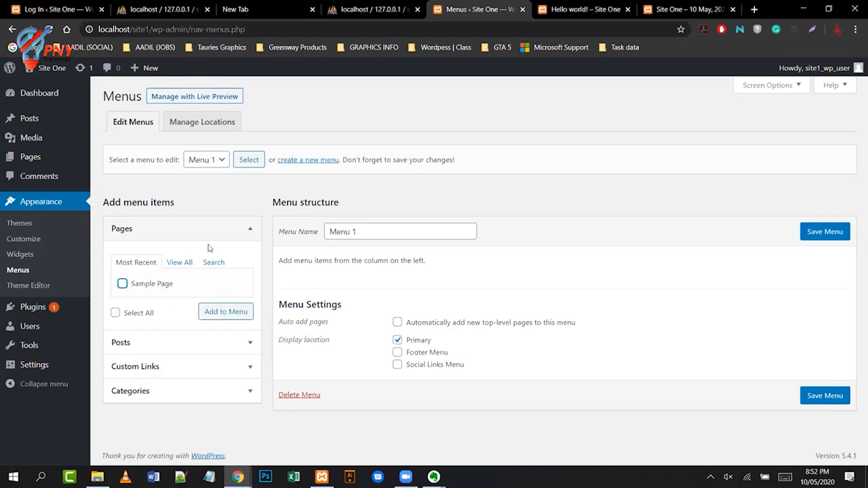
click(249, 230)
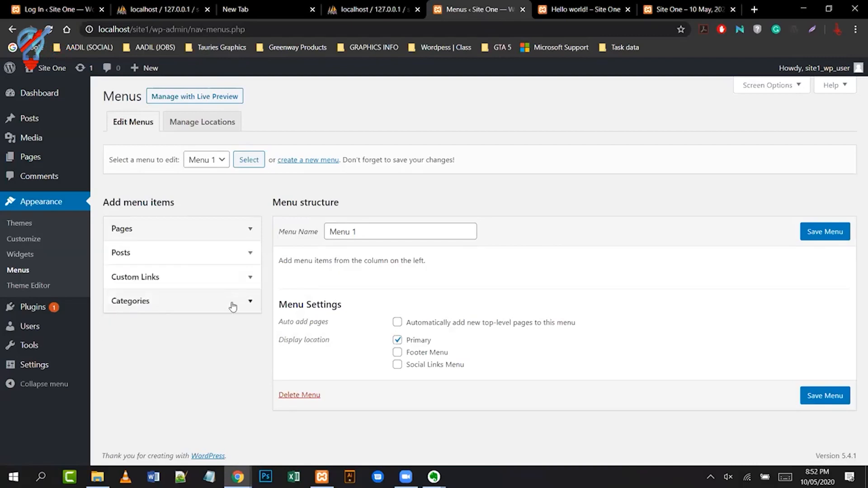
click(252, 253)
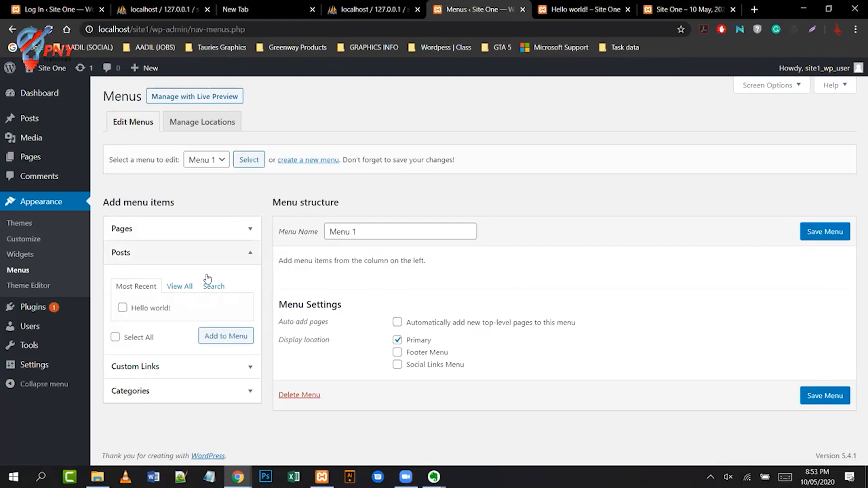
click(123, 308)
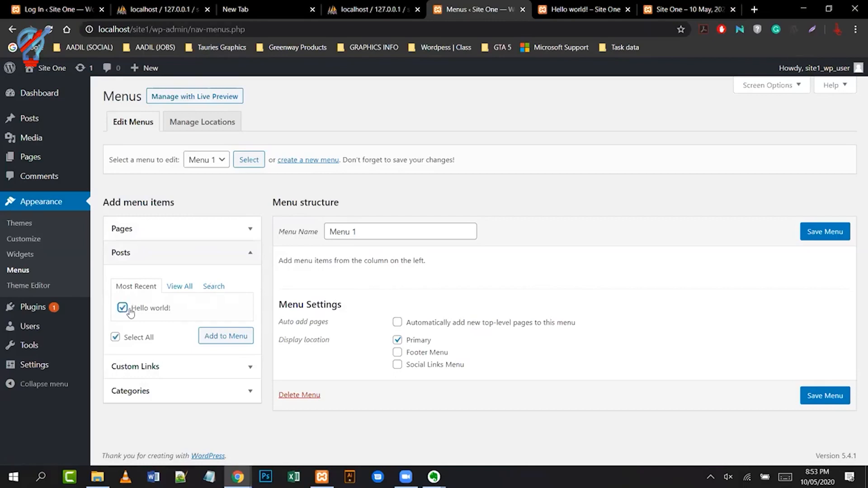
click(220, 338)
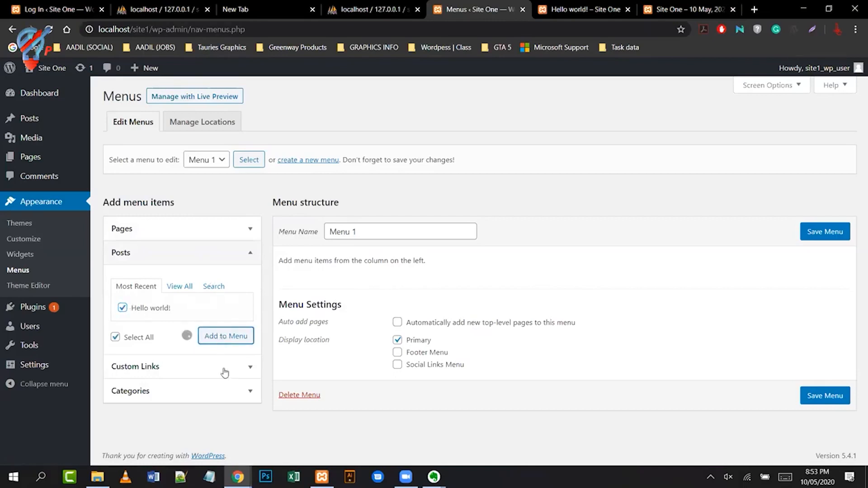
- Add Sample Page from Pages to Menu 1 and expand its item settings
click(246, 232)
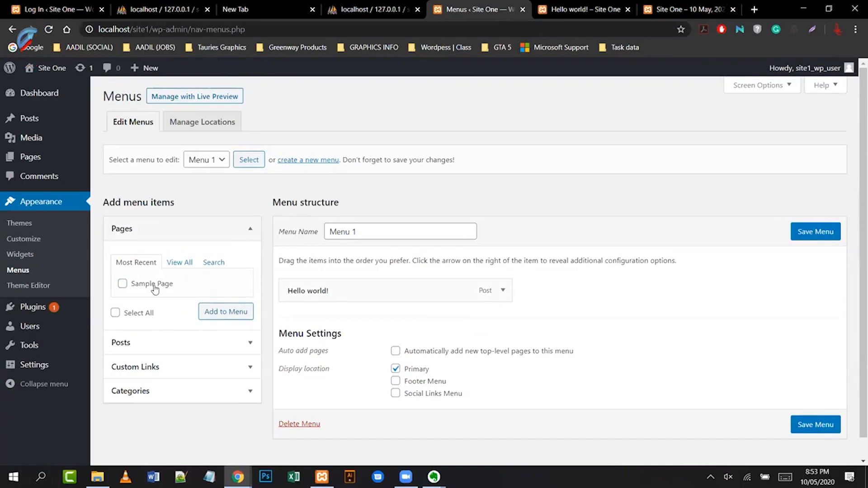
click(126, 288)
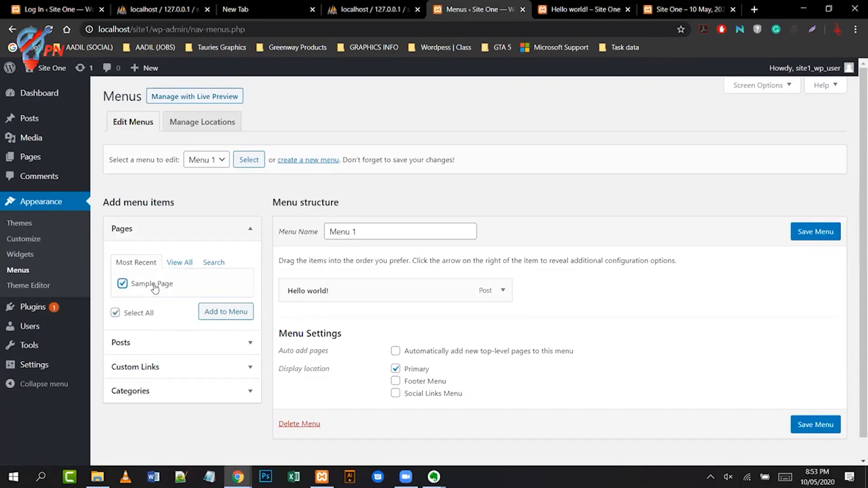
click(235, 320)
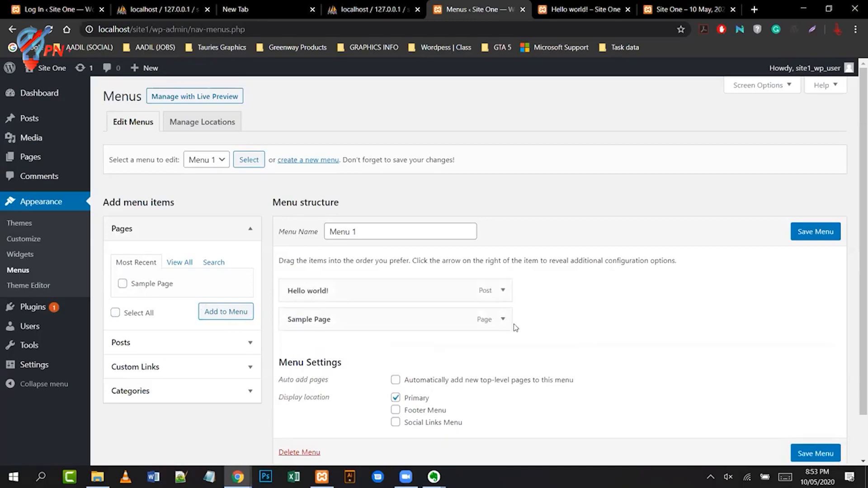
click(503, 319)
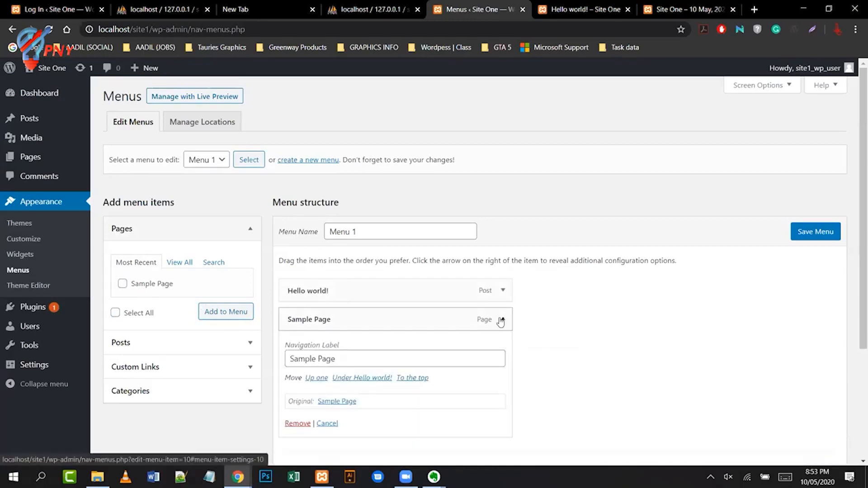
click(349, 357)
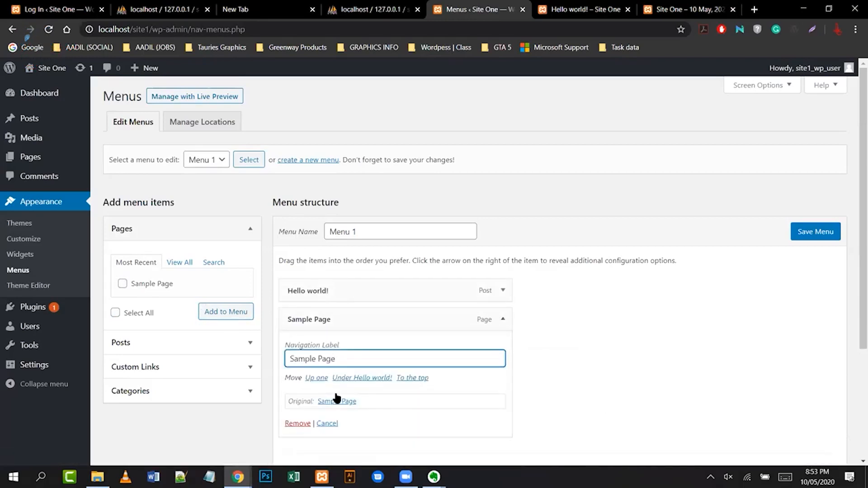
- Change the Sample Page item's navigation label to 'Page Sample' and collapse the item
triple_click(346, 356)
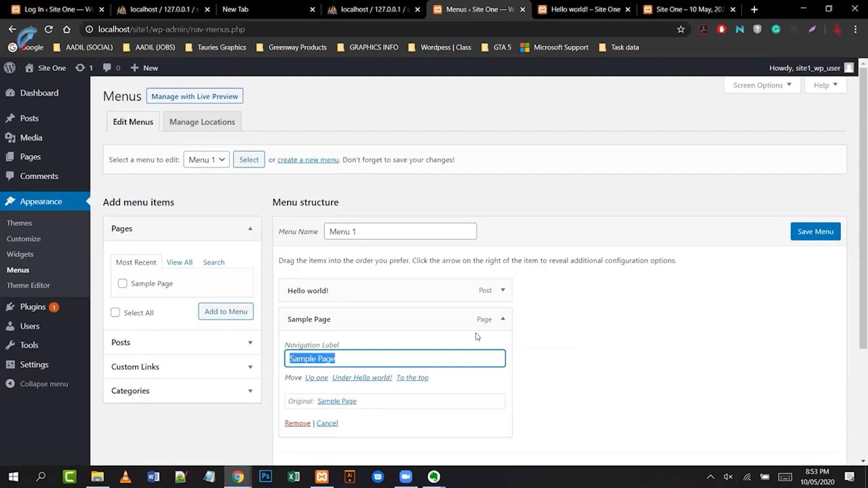
text(Page)
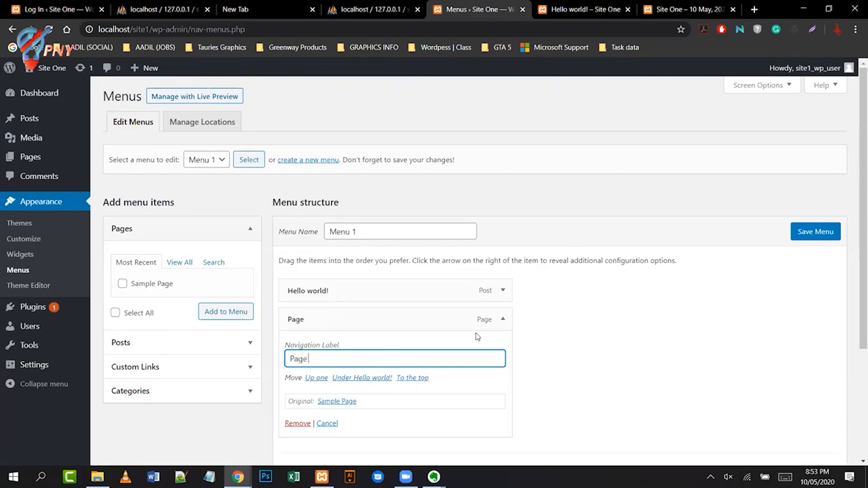
text( Saml)
key(BackSpace)
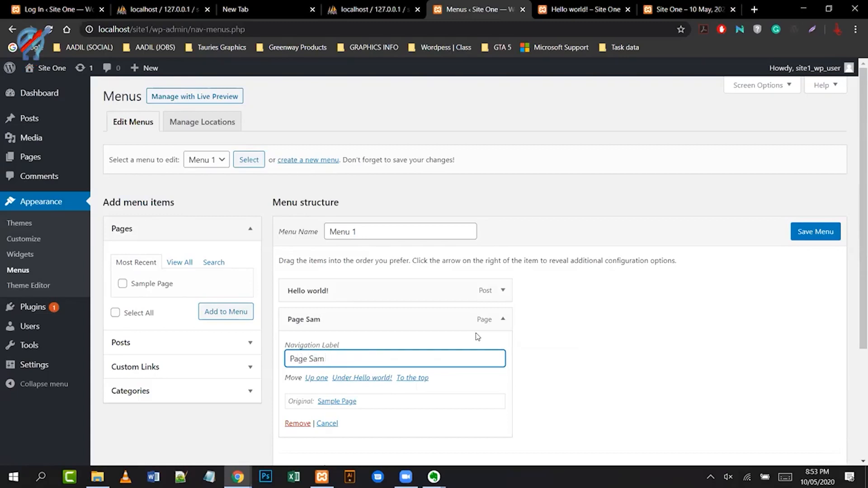
click(532, 364)
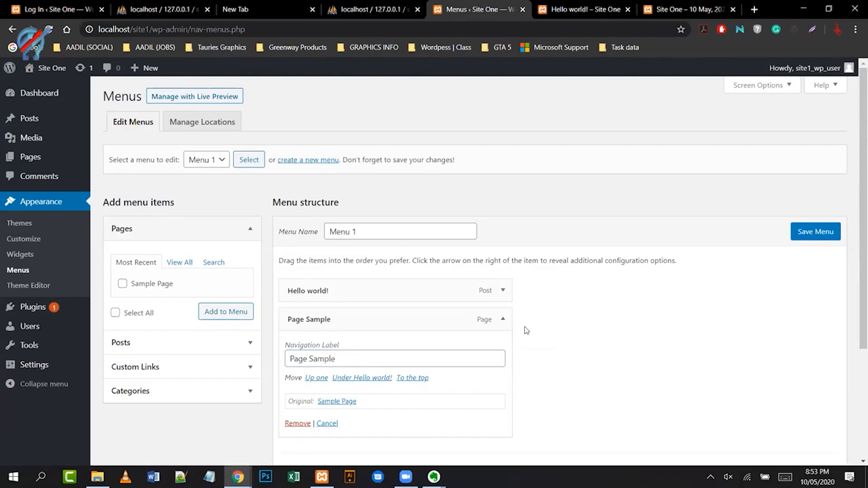
click(502, 319)
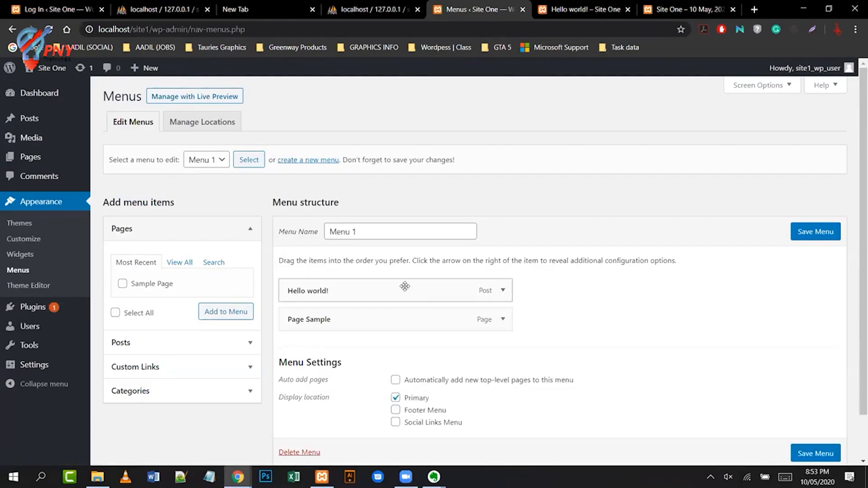
- Move Page Sample ahead of Hello world! in Menu 1, save, preview live, then view Site One
drag(404, 285, 407, 317)
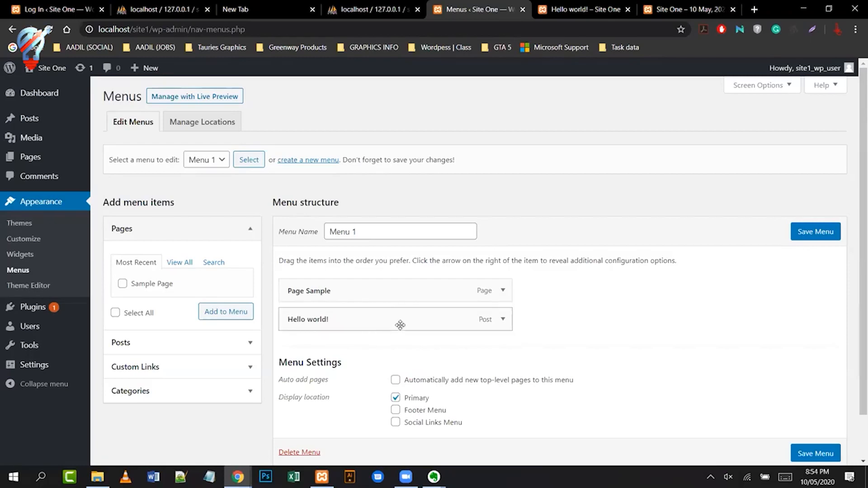
click(812, 231)
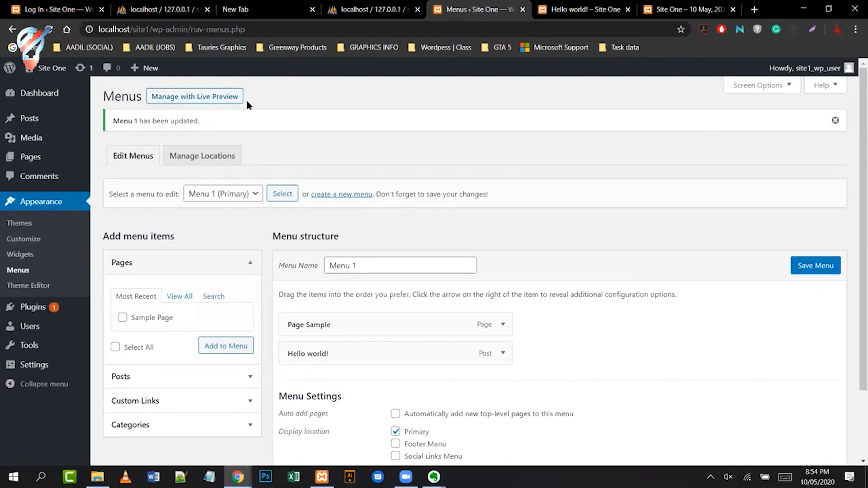
click(228, 103)
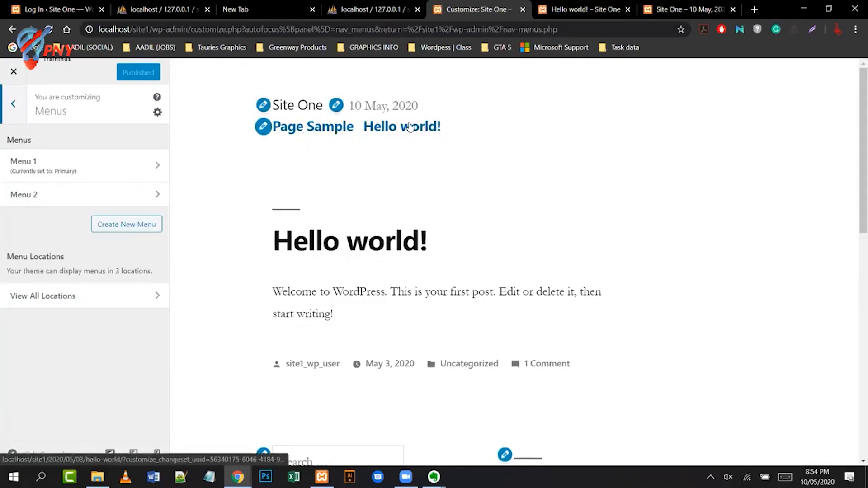
click(13, 71)
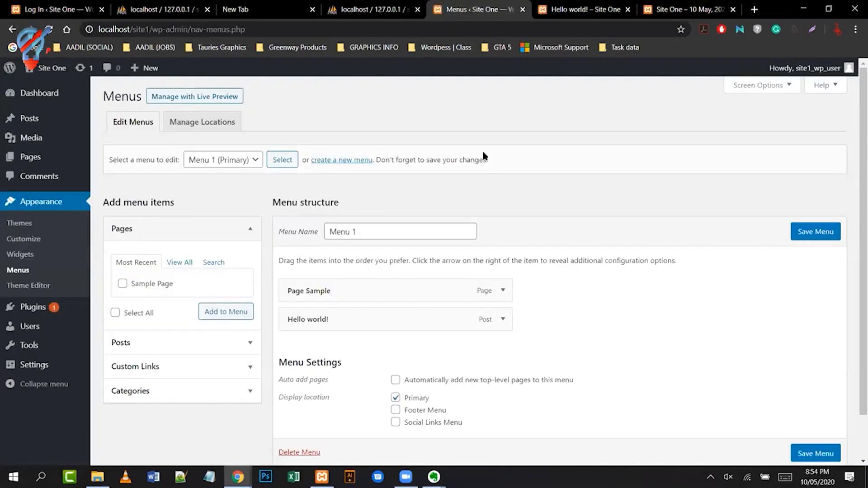
click(705, 15)
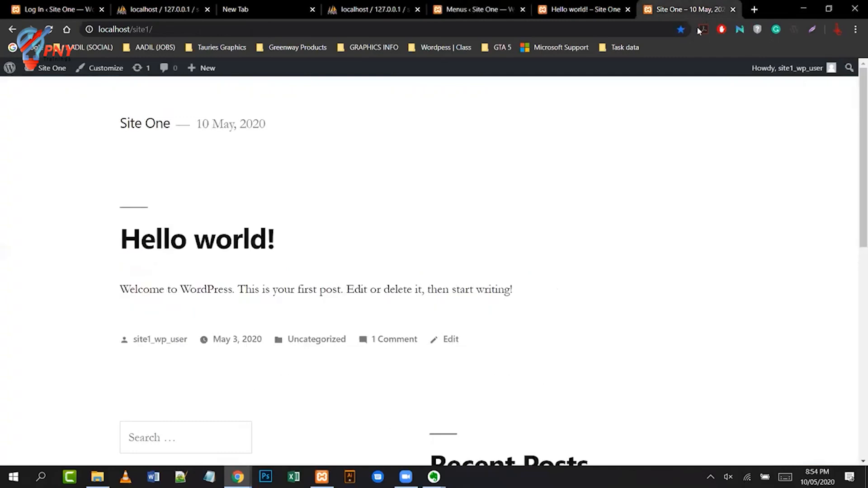
- Reload Site One to show the Page Sample and Hello world! menu, then start a blank tab
click(48, 30)
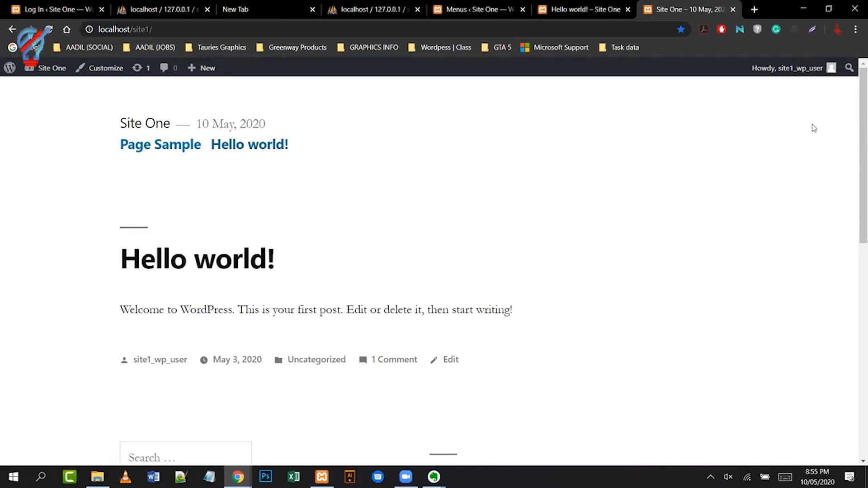
click(754, 9)
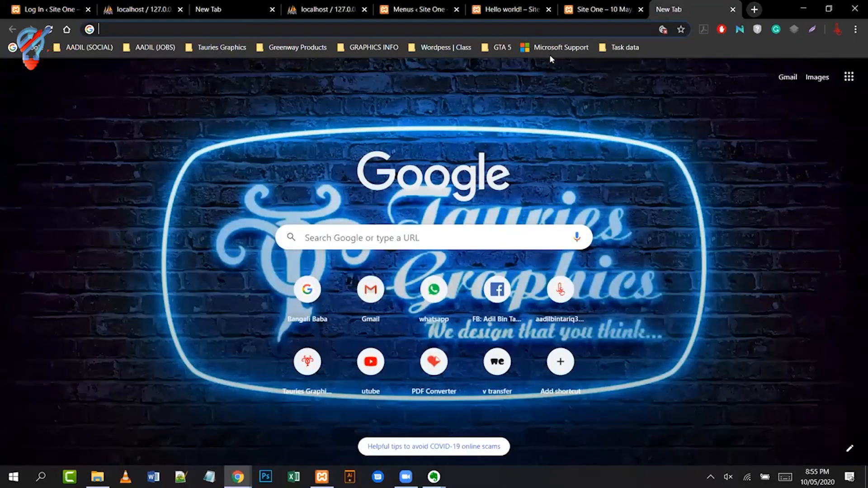
- Load daraz.pk by accepting the 'dara' suggestion and removing the trailing #
text(daraz)
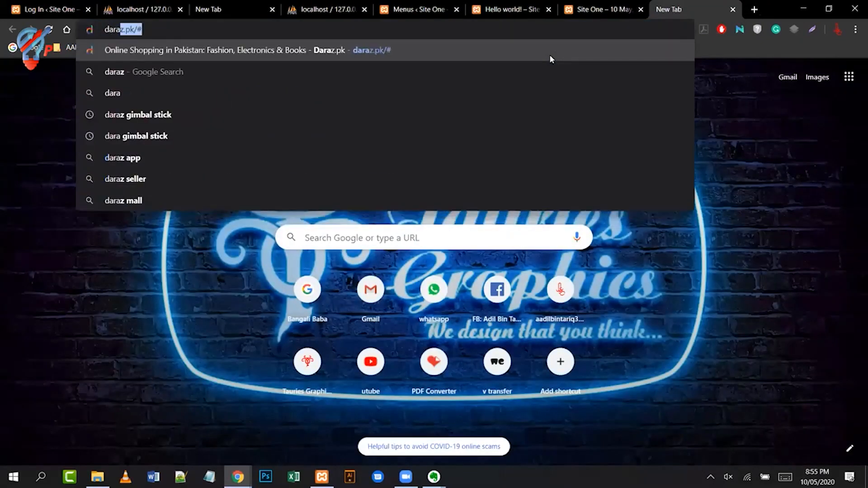
key(Right)
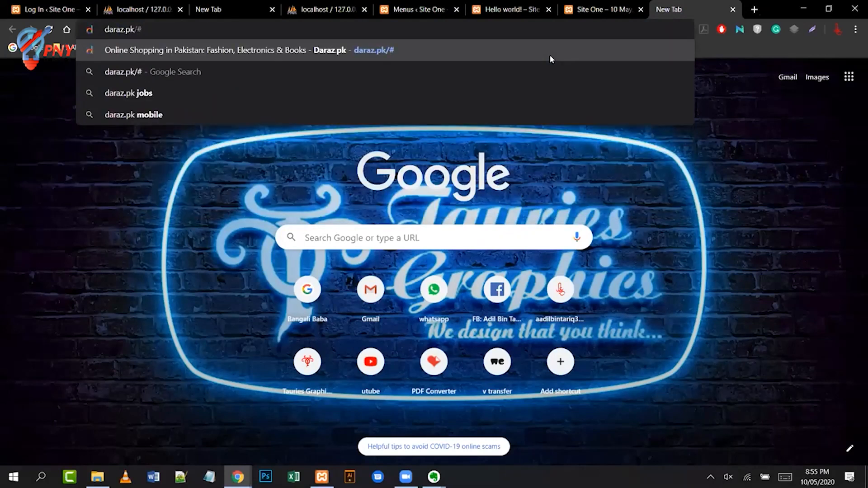
key(BackSpace)
key(Return)
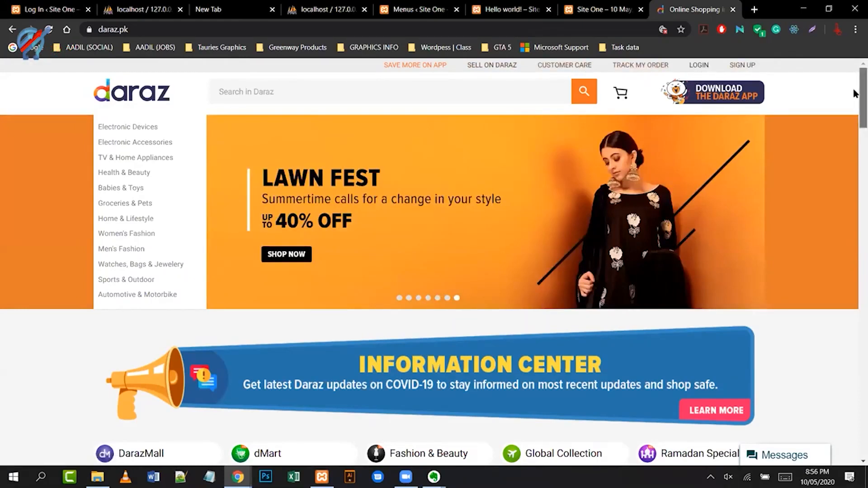
- Scroll the Daraz page down to the footer and back up, then return to WordPress Menus
scroll(850, 258, down, 3)
scroll(850, 258, down, 20)
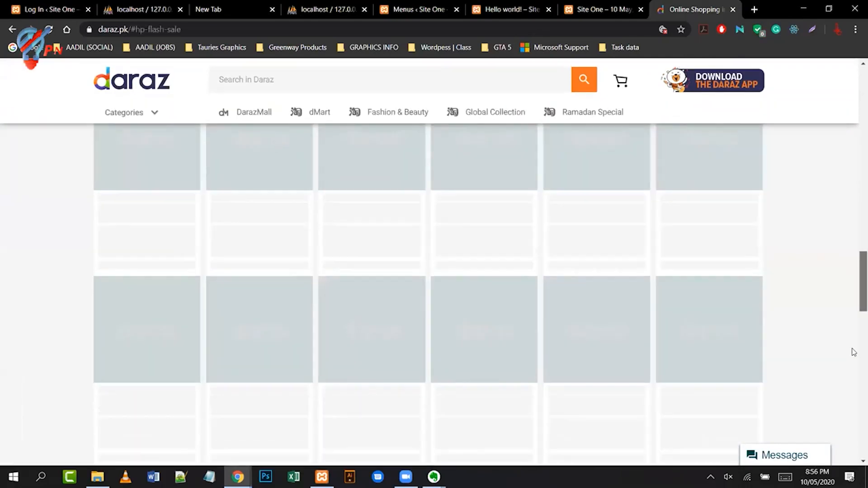
scroll(857, 420, down, 4)
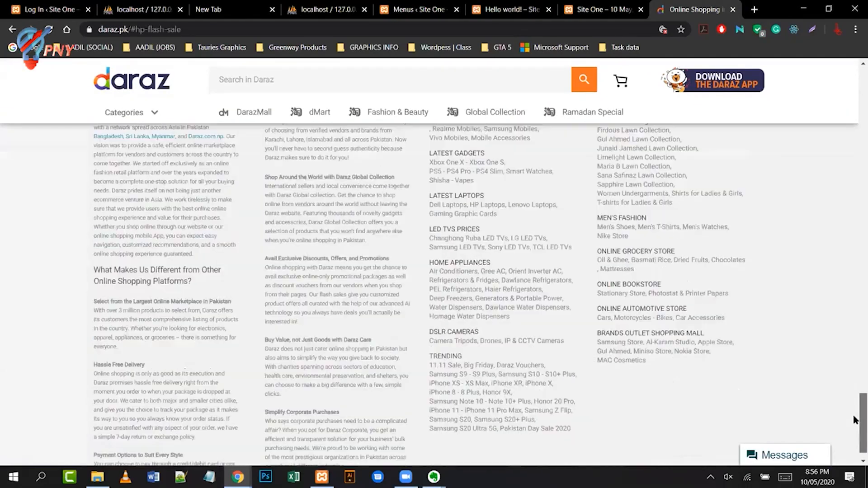
scroll(855, 389, up, 6)
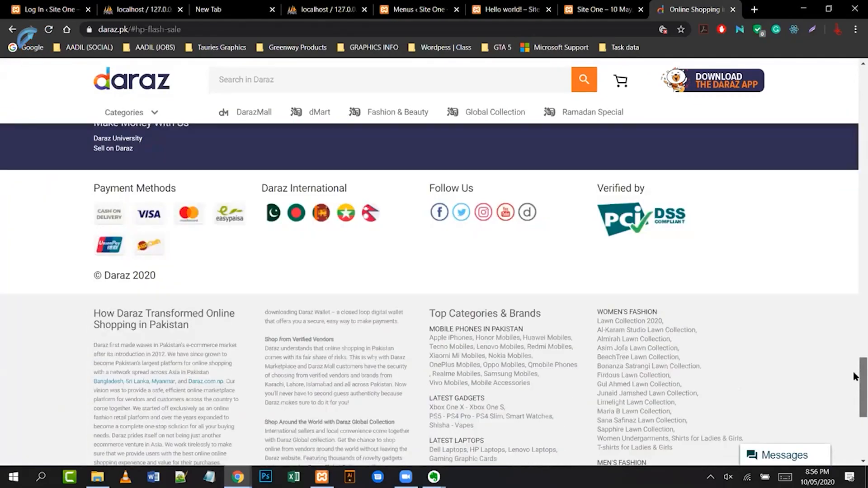
scroll(855, 377, up, 1)
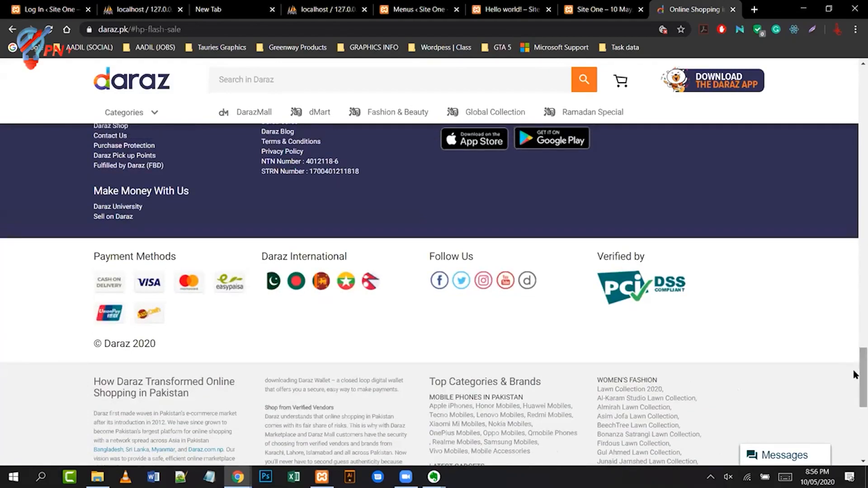
scroll(857, 371, up, 2)
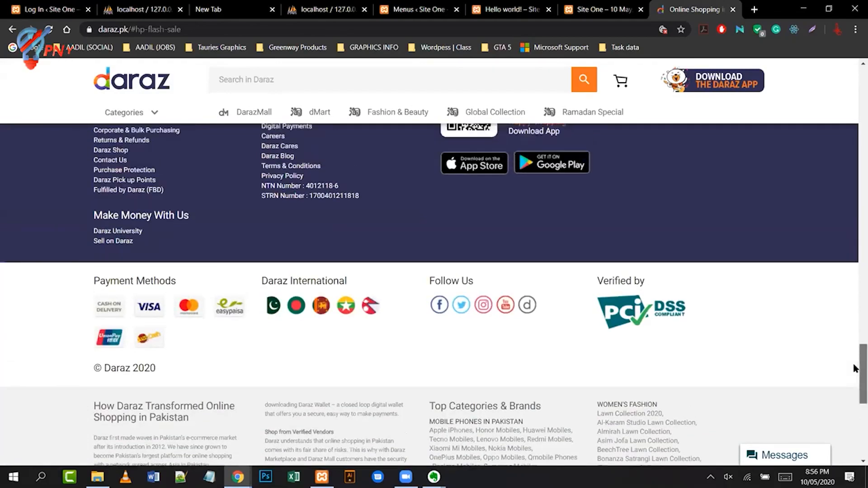
scroll(855, 362, up, 3)
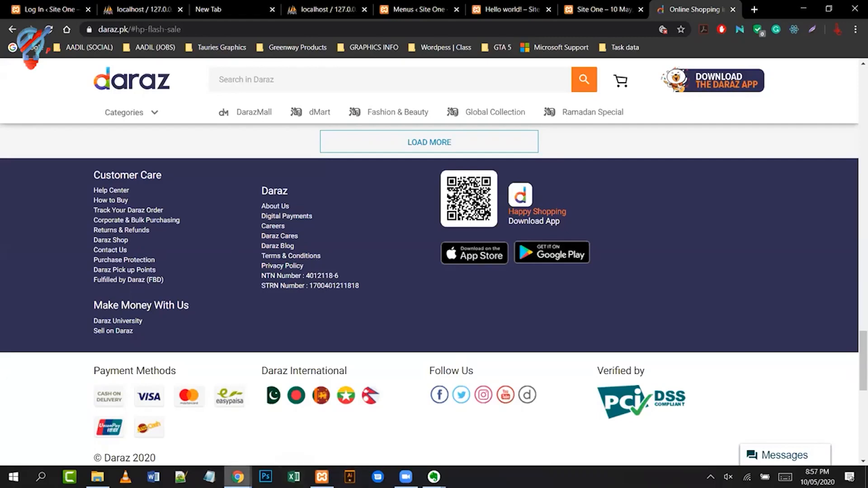
click(396, 8)
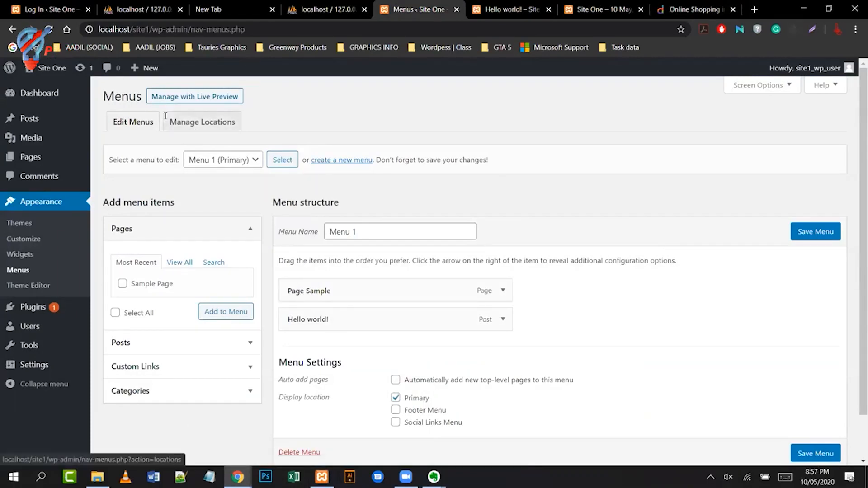
- Tick Footer Menu, then go to Manage Locations without saving, showing Menu 1 on Primary
click(396, 399)
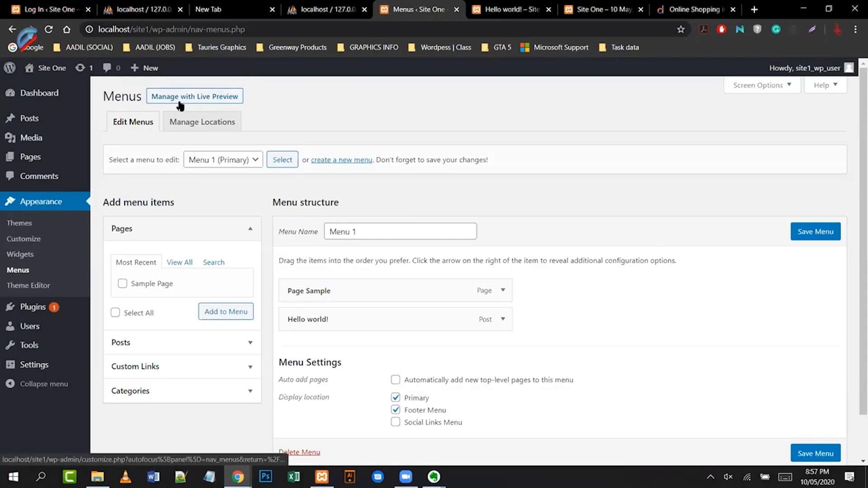
click(217, 124)
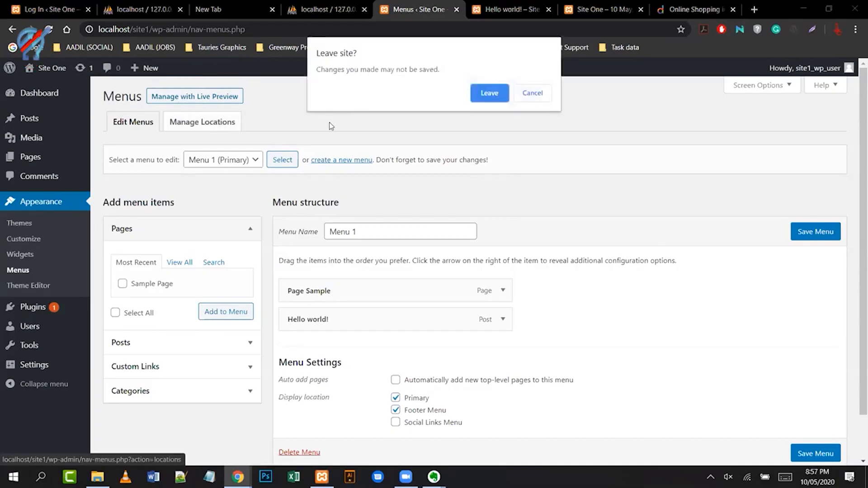
click(489, 98)
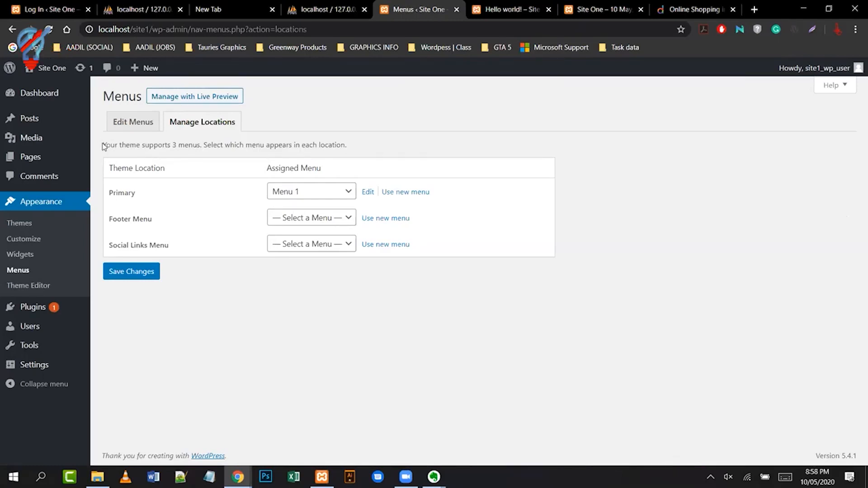
drag(103, 147, 362, 151)
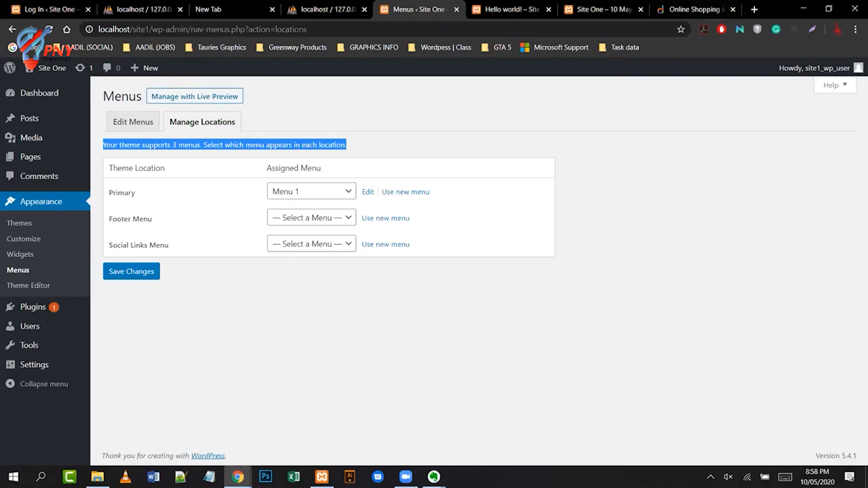
click(753, 10)
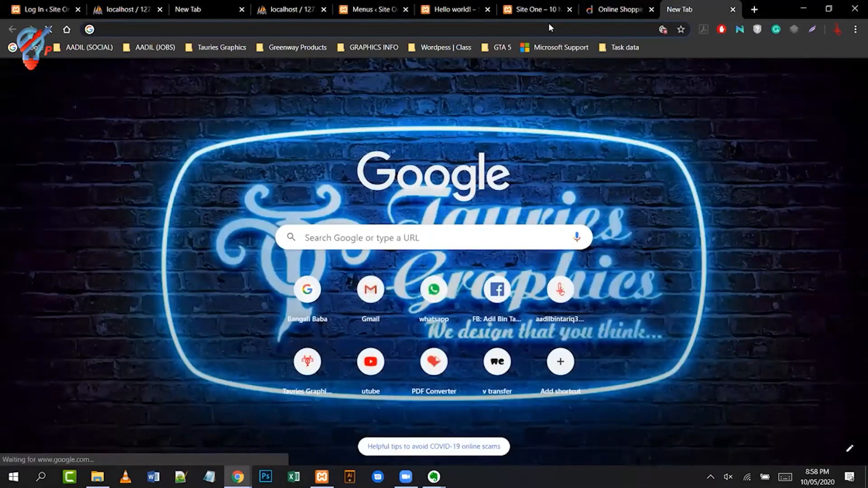
- Revisit the Daraz and Site One tabs, then return to the Menus page to edit Menu 1
click(620, 10)
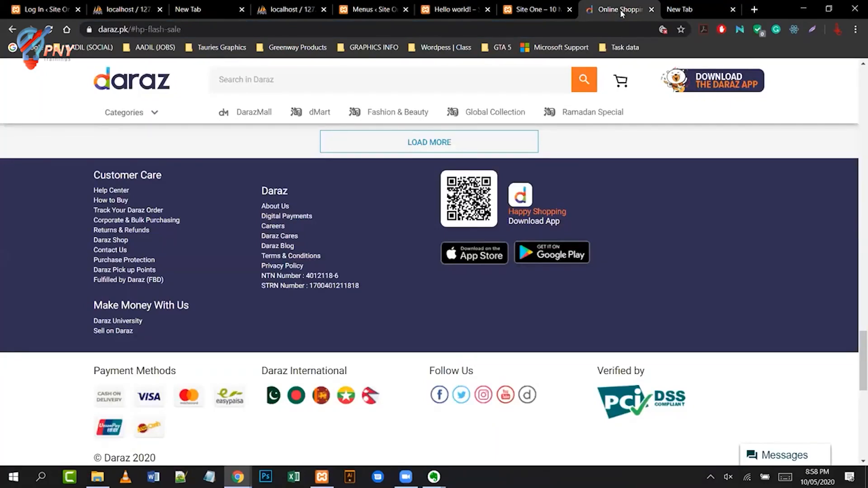
click(549, 10)
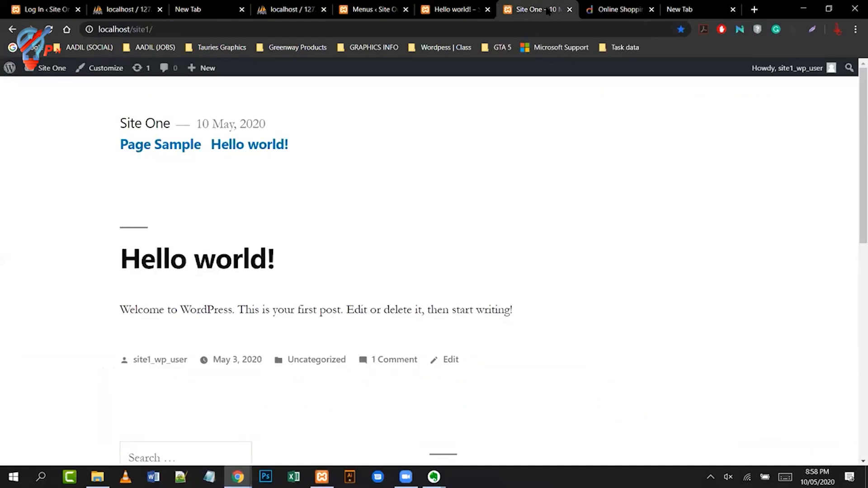
click(349, 14)
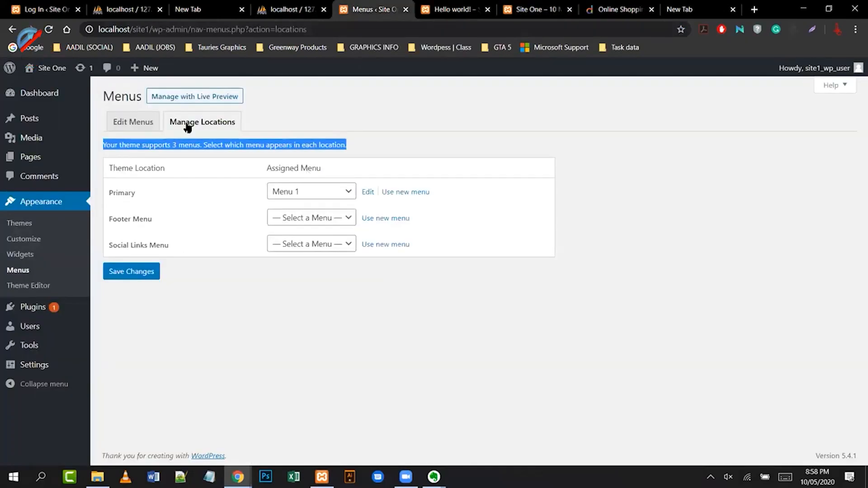
click(134, 122)
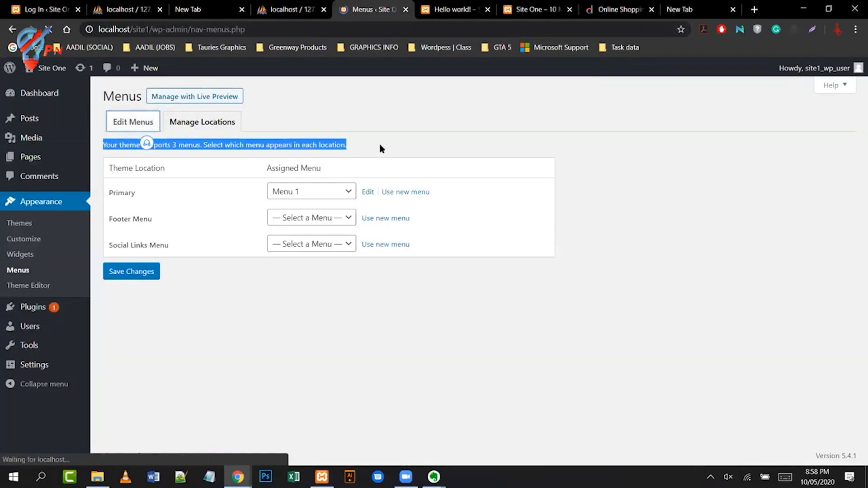
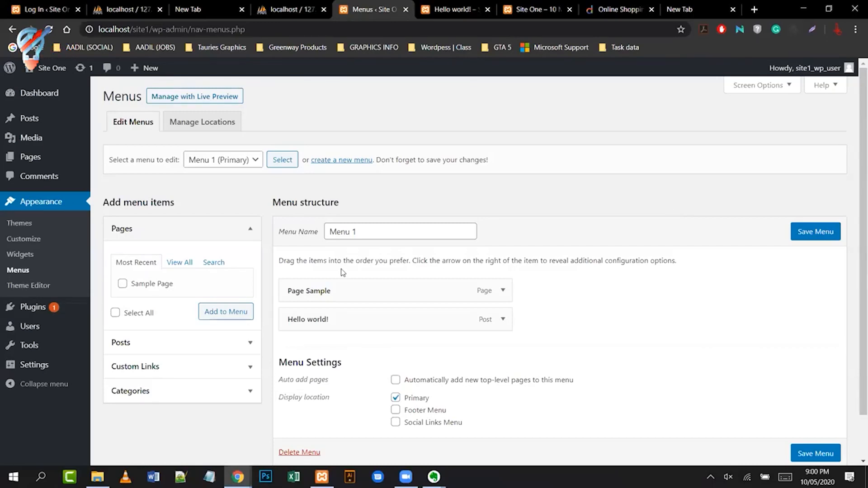
- Load midlands.pk in the new tab and expand Avast's URL:Blacklist block details
mouse_move(434, 477)
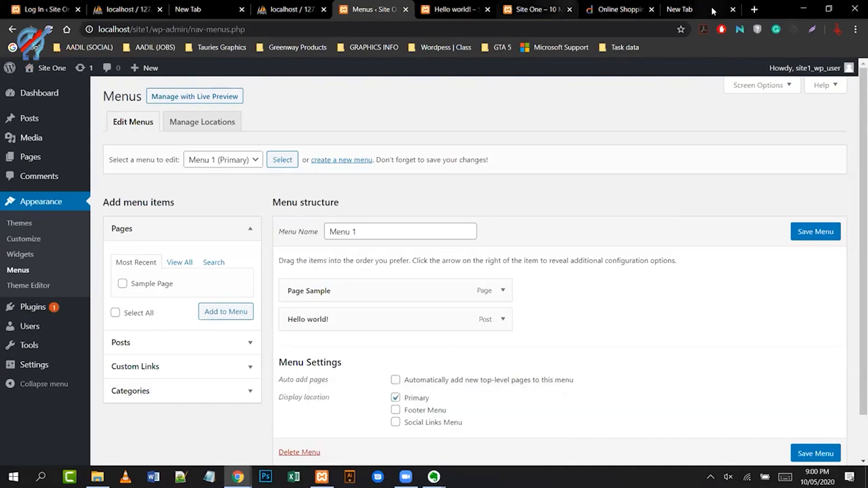
click(679, 10)
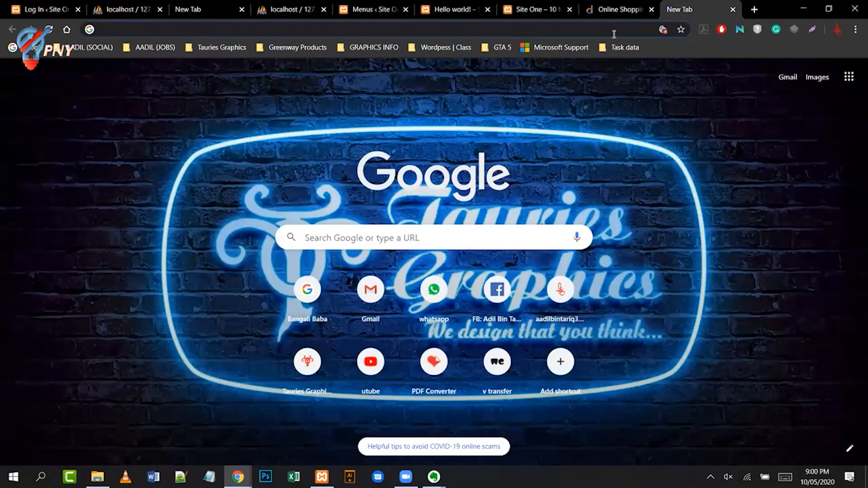
text(midland)
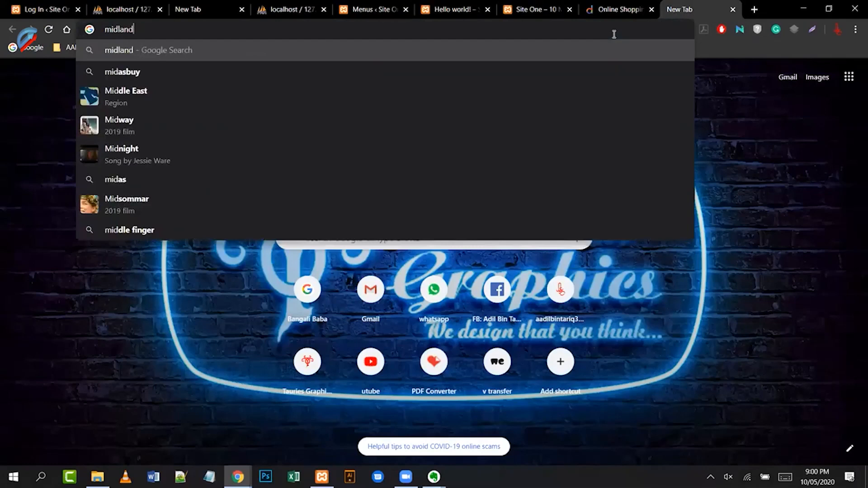
text(s.p)
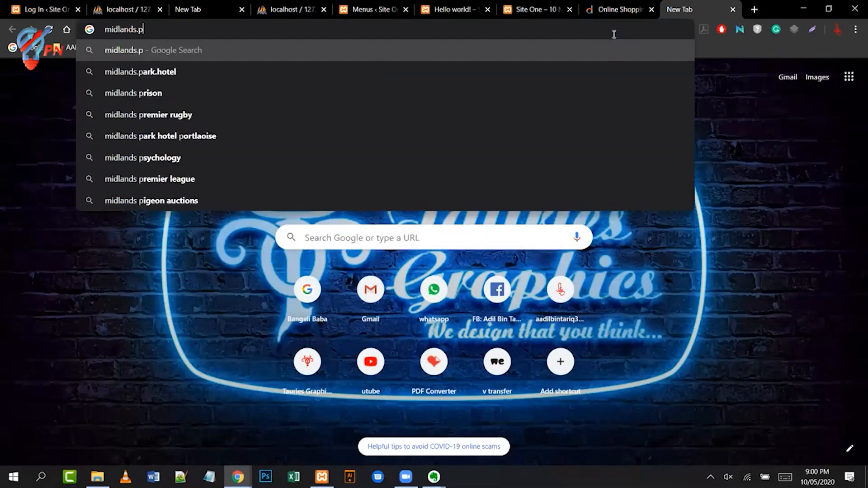
text(k)
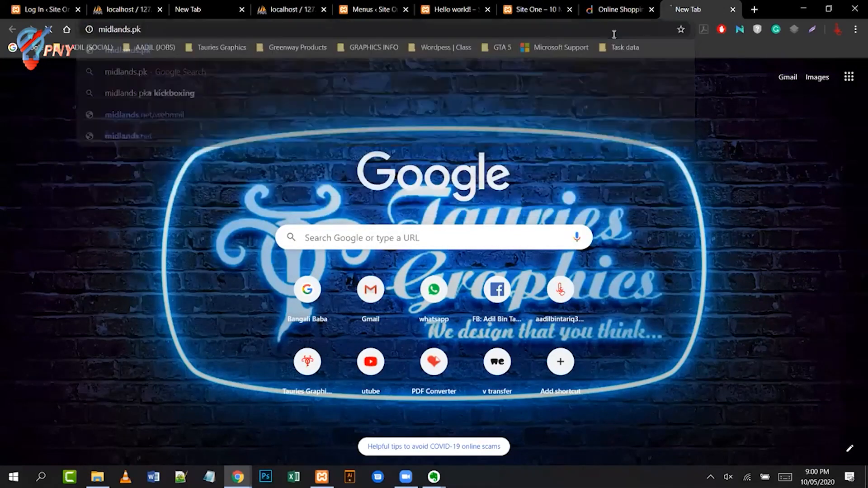
key(Return)
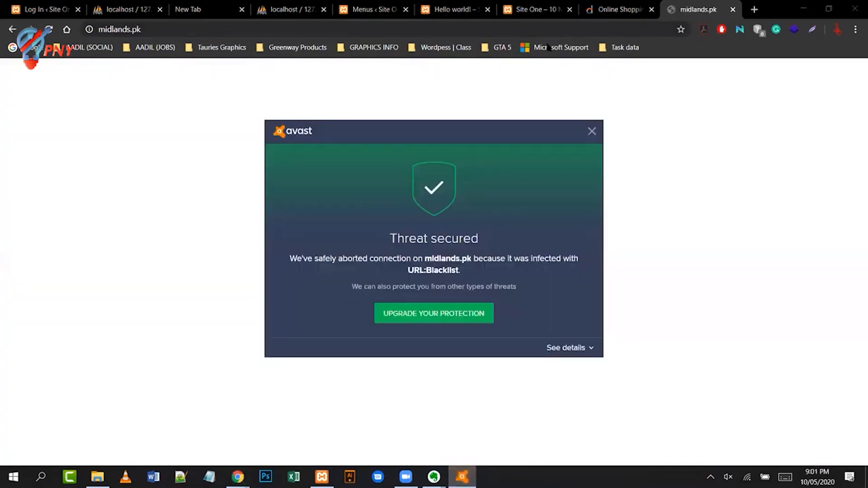
click(593, 131)
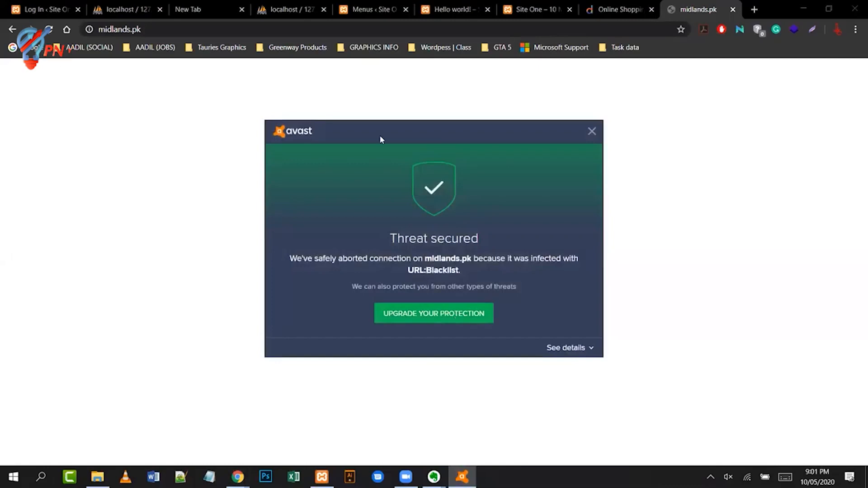
click(561, 348)
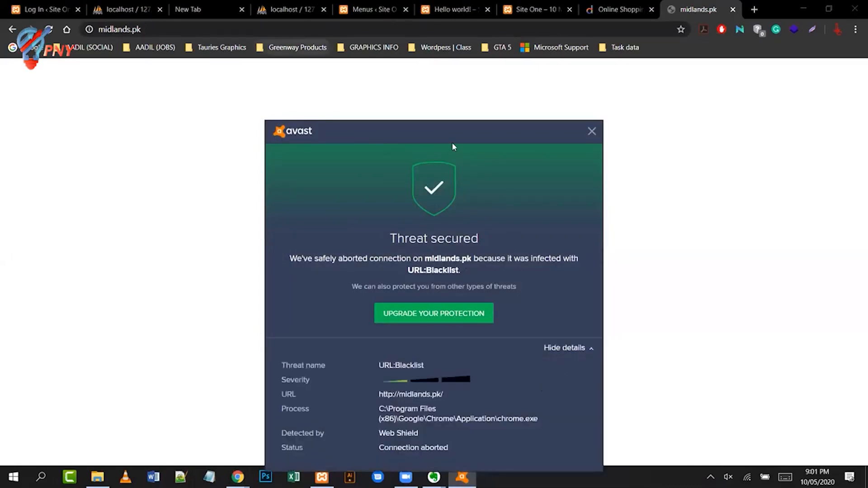
drag(453, 144, 454, 71)
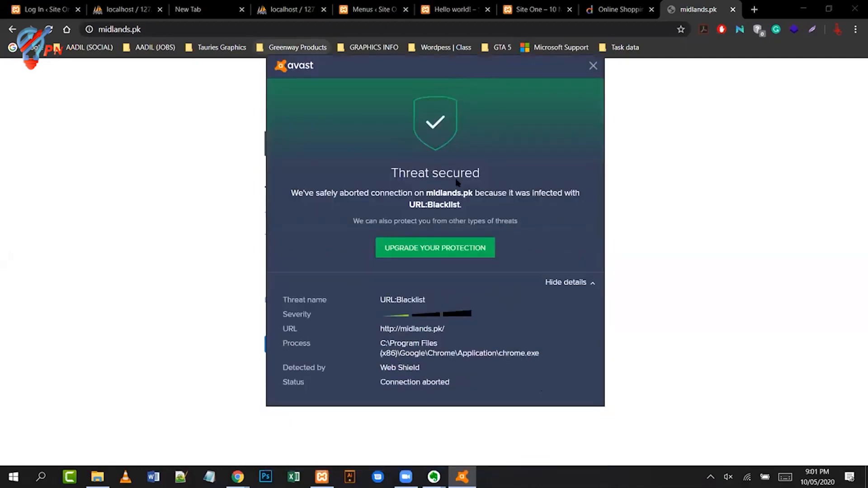
drag(520, 63, 520, 84)
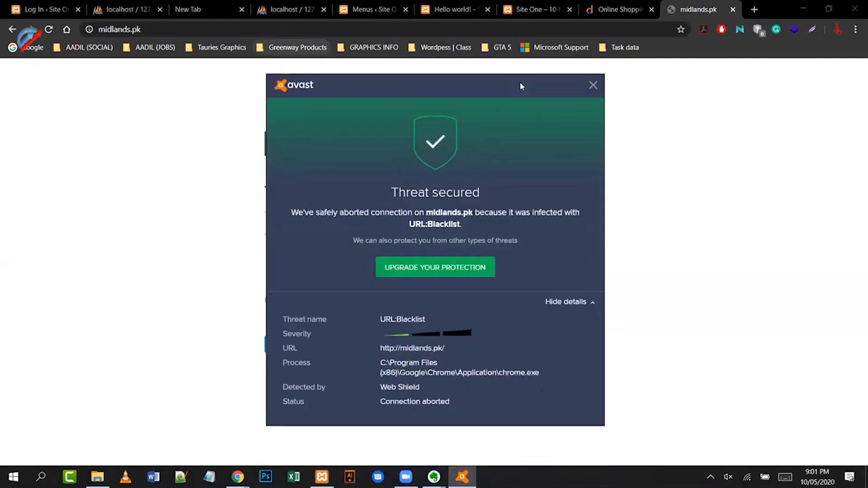
click(593, 86)
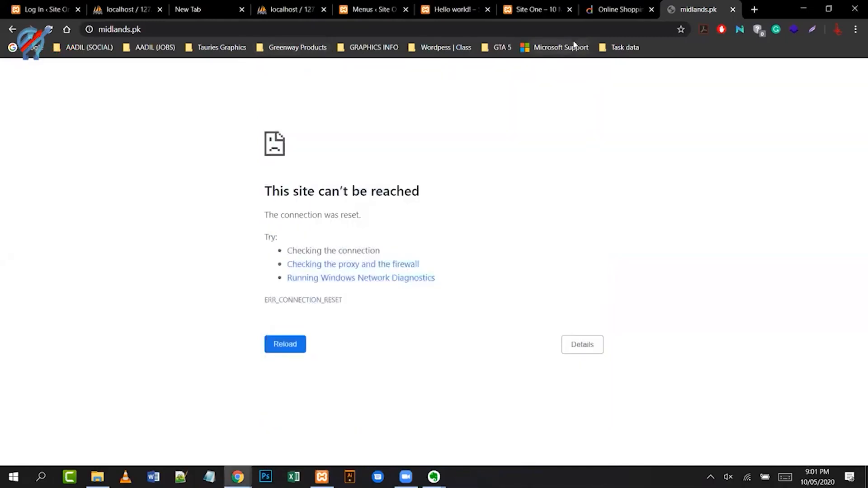
click(554, 33)
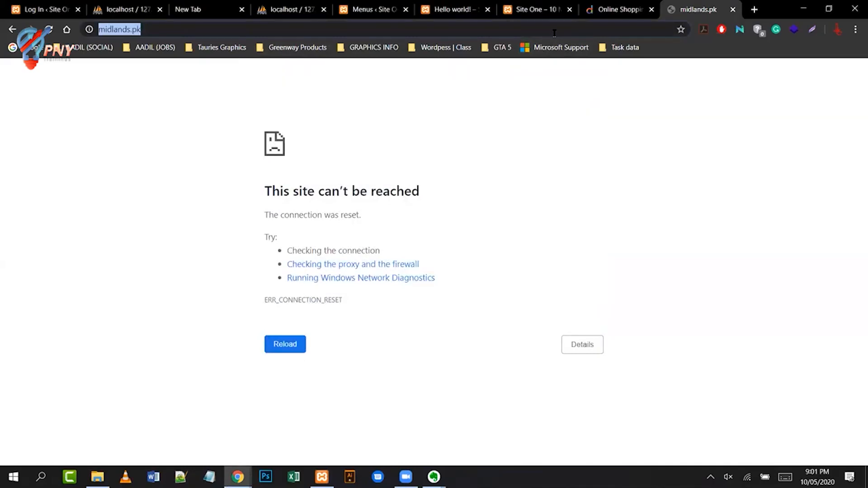
key(Home)
text(https)
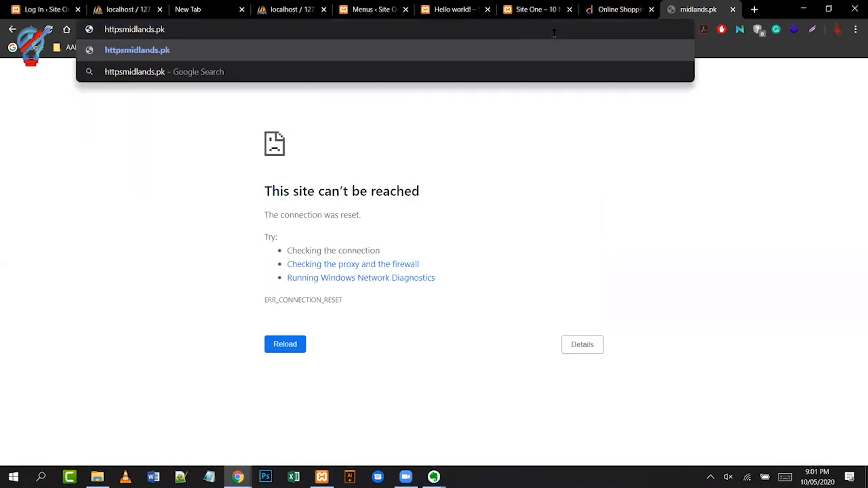
key(BackSpace)
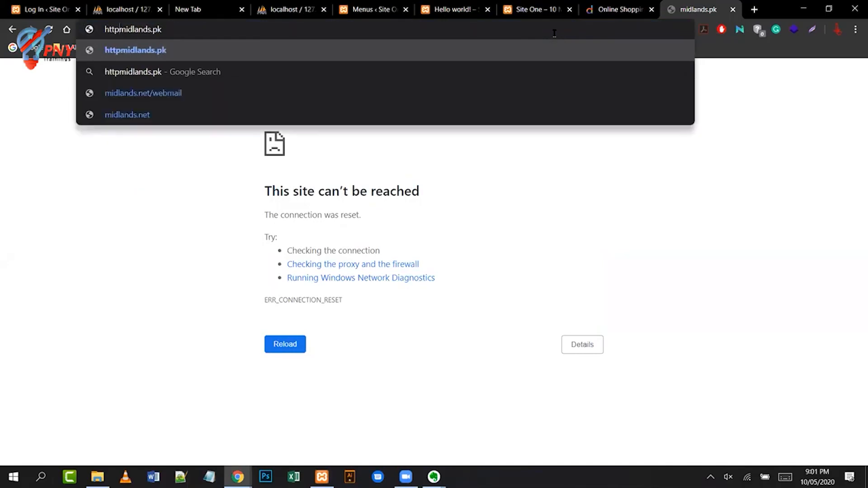
text(s://)
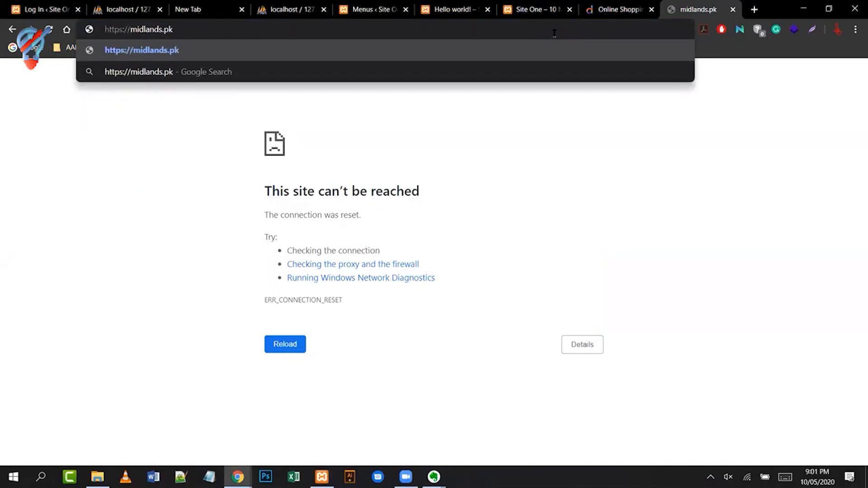
key(Return)
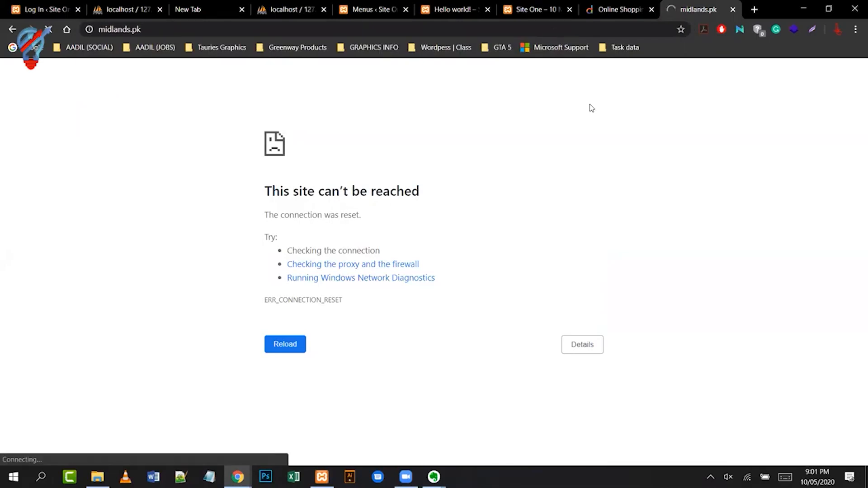
click(592, 24)
key(ctrl+c)
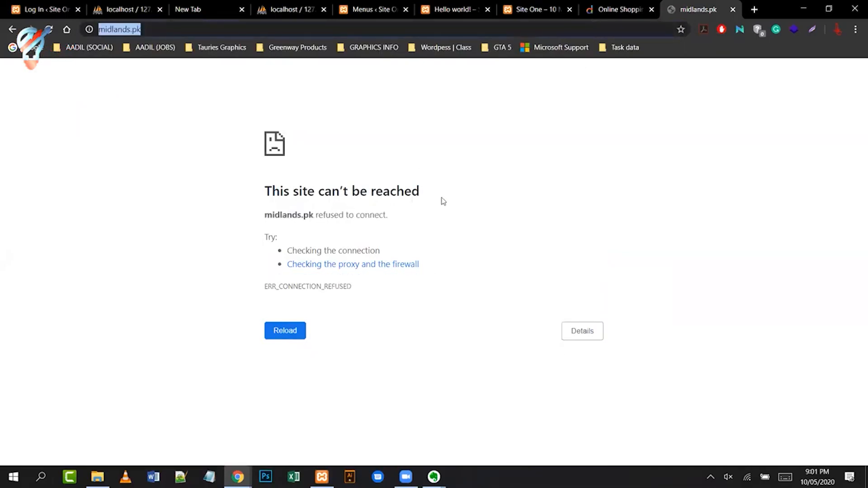
key(ctrl+shift+n)
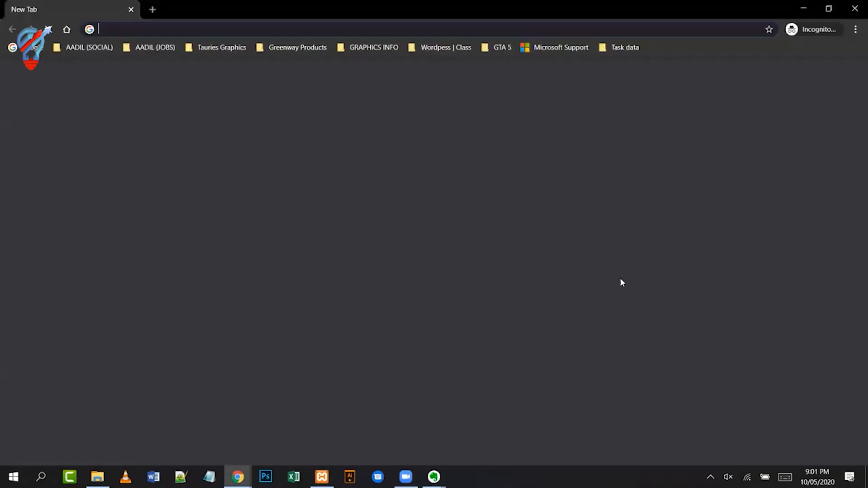
key(ctrl+v)
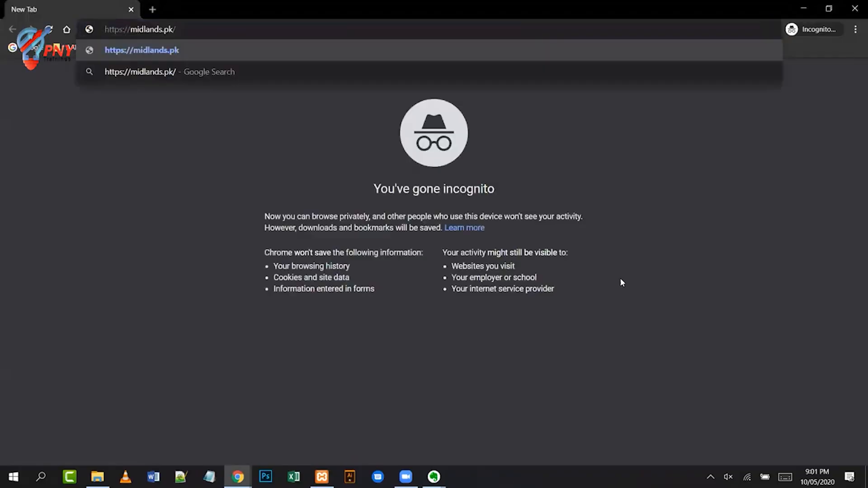
key(Return)
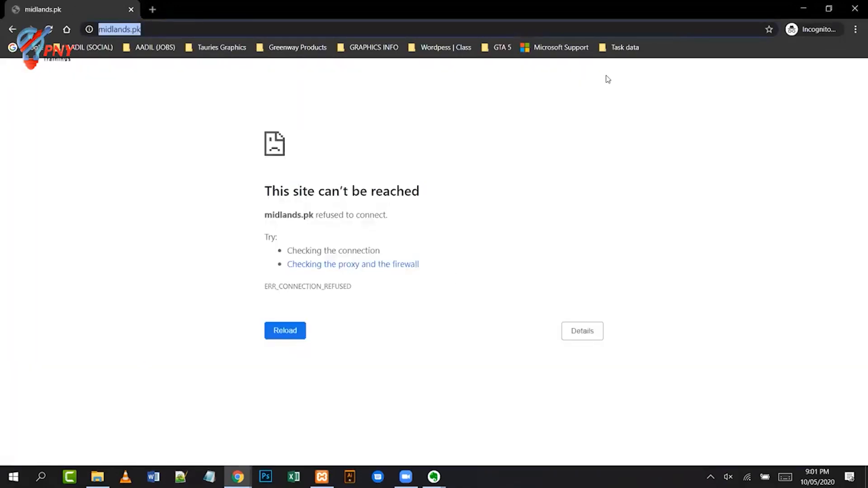
click(802, 15)
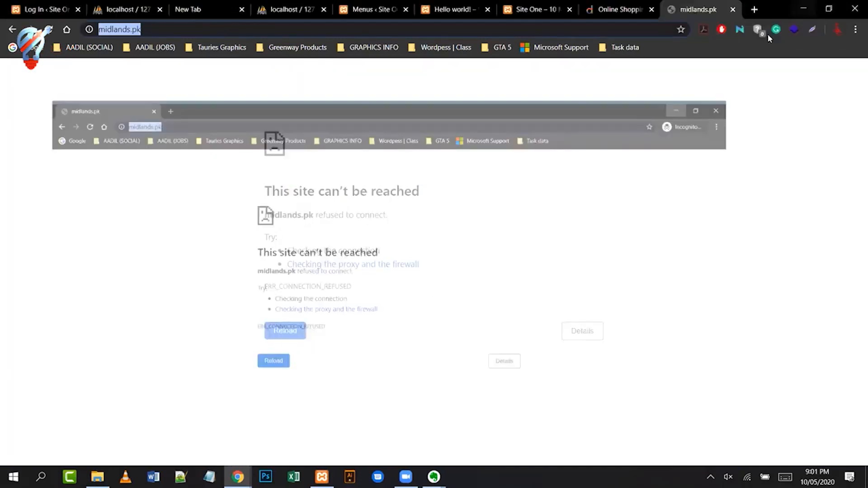
click(856, 29)
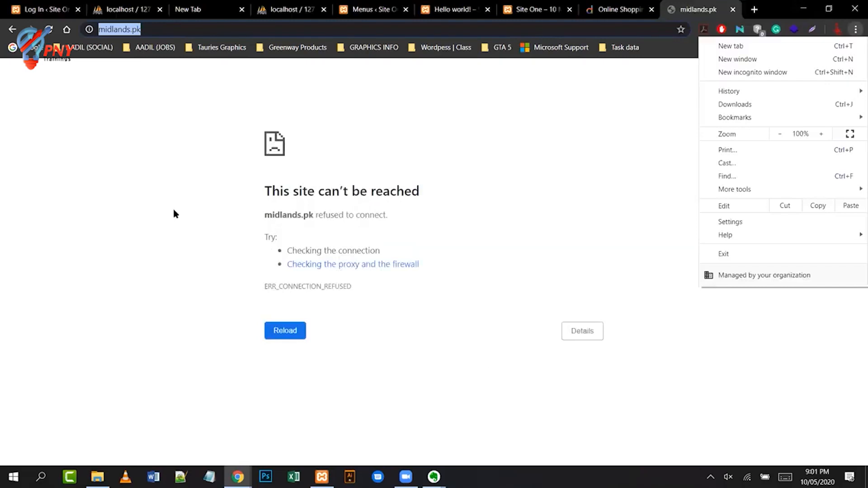
click(204, 34)
double_click(204, 33)
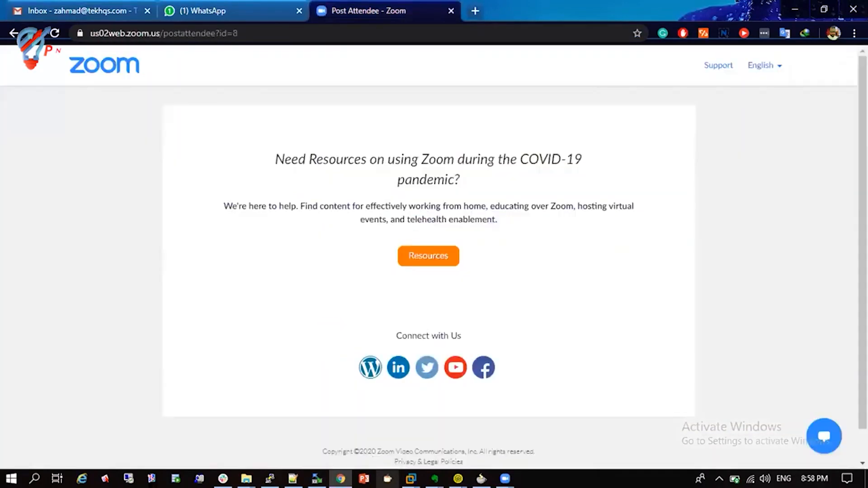
key(ctrl+t)
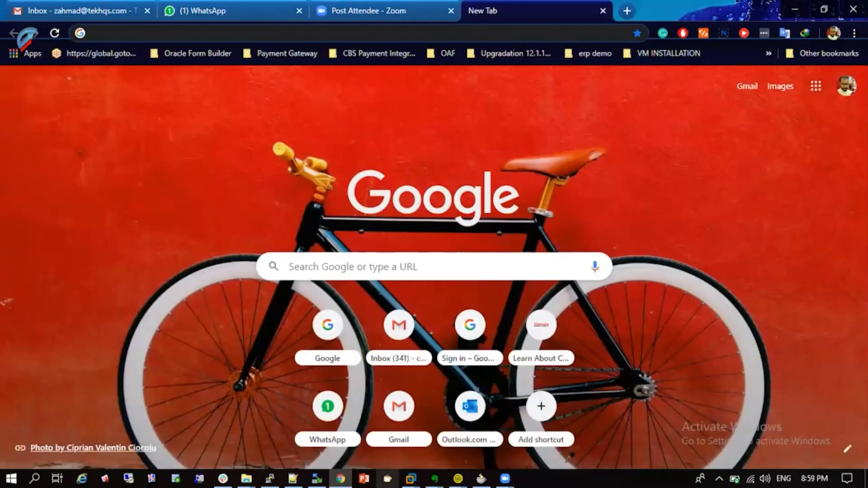
text(midlands.pk)
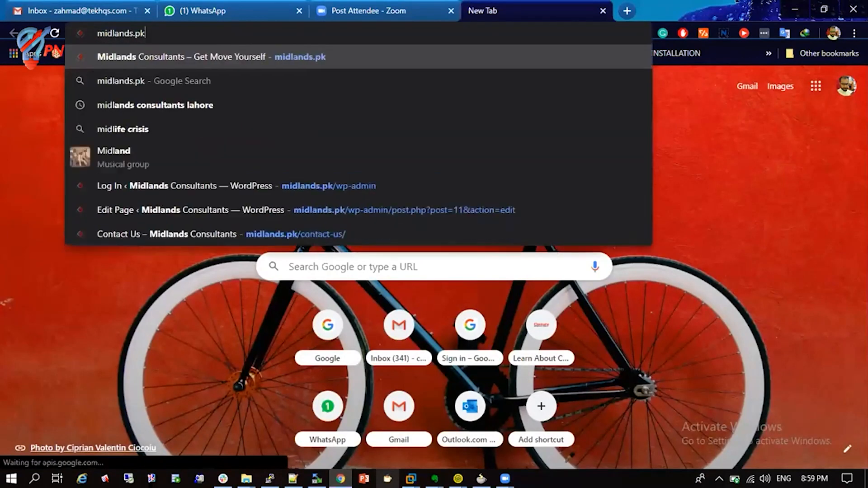
key(Return)
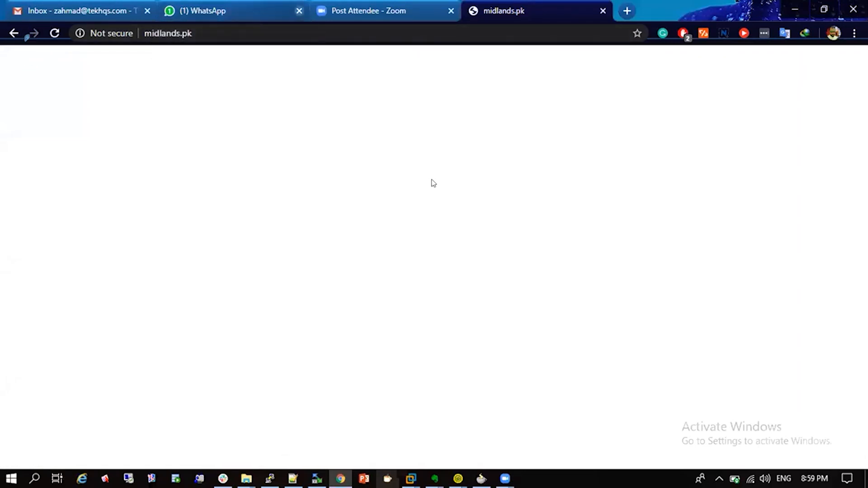
key(ctrl+l)
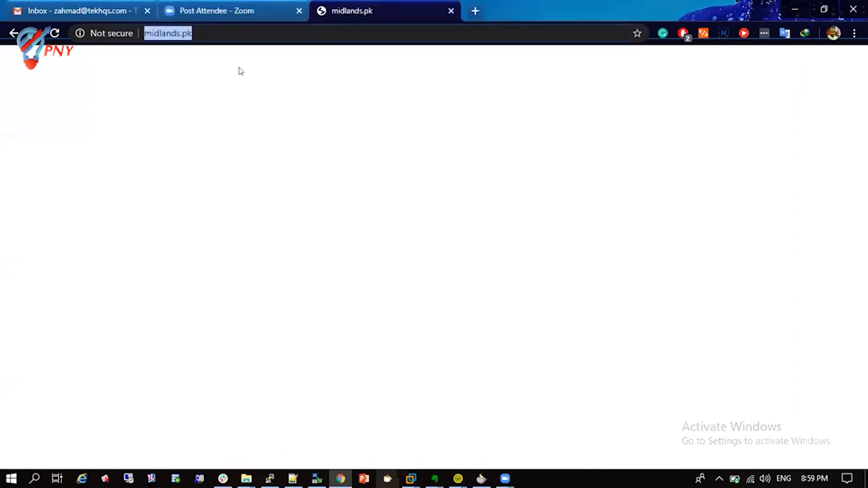
key(Left)
text(https://)
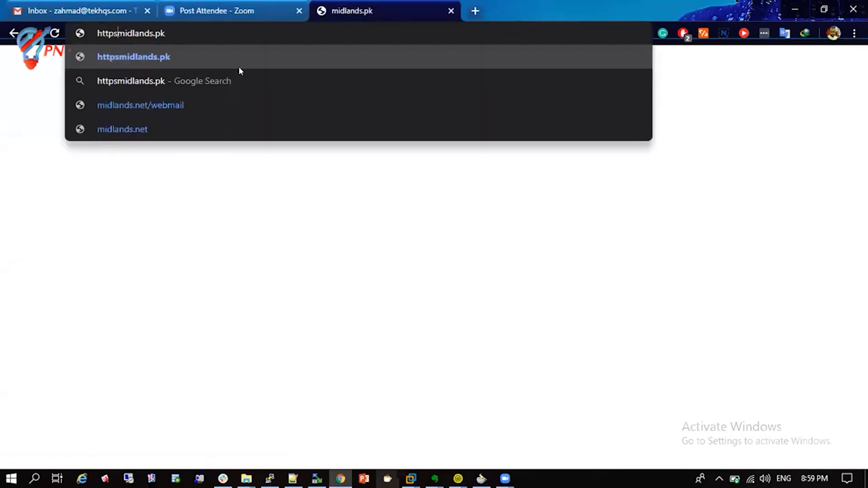
key(Return)
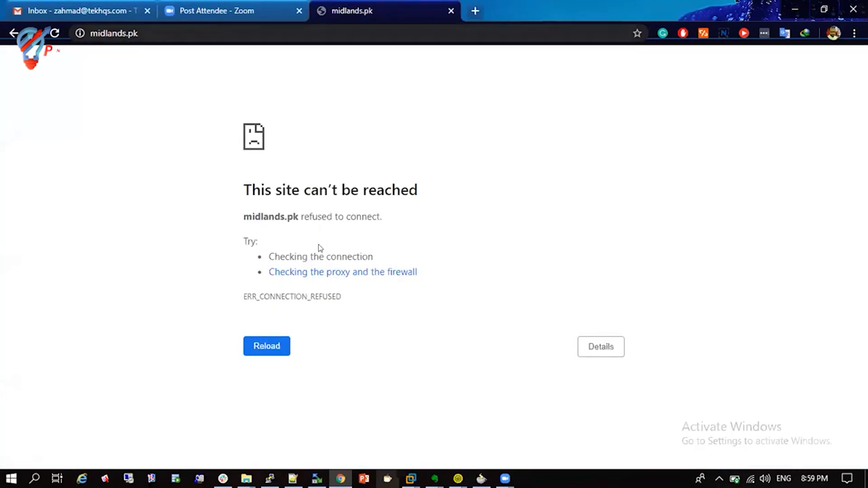
key(super+r)
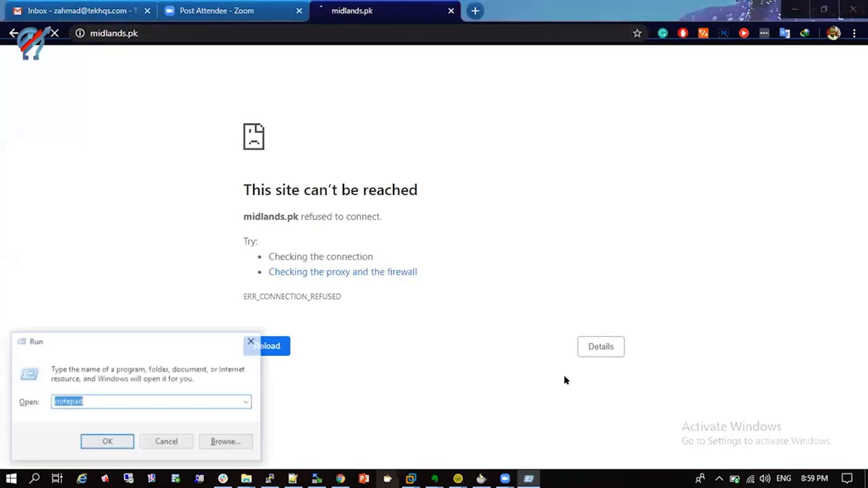
key(Return)
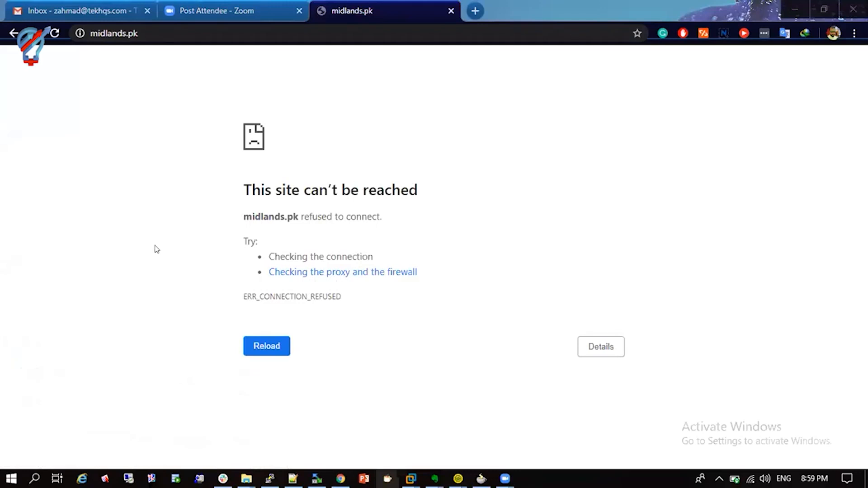
- Check midlands.pk's site-info Flash permission without changing it, then reload the address
click(80, 33)
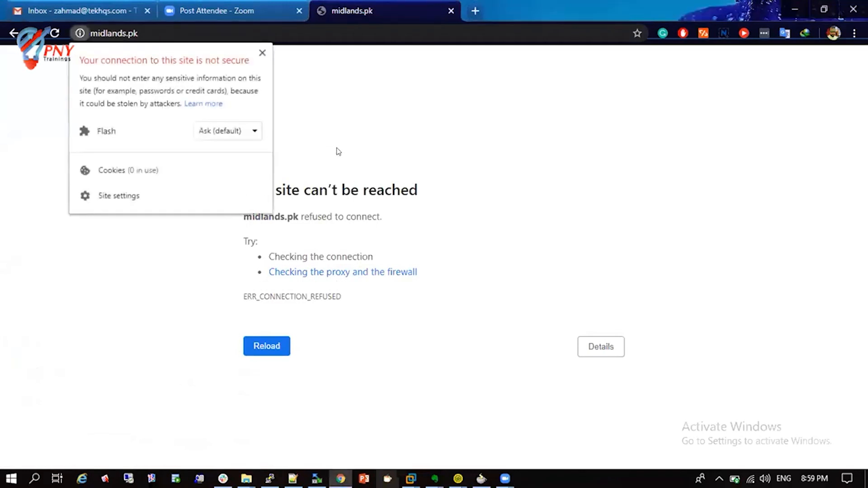
click(236, 131)
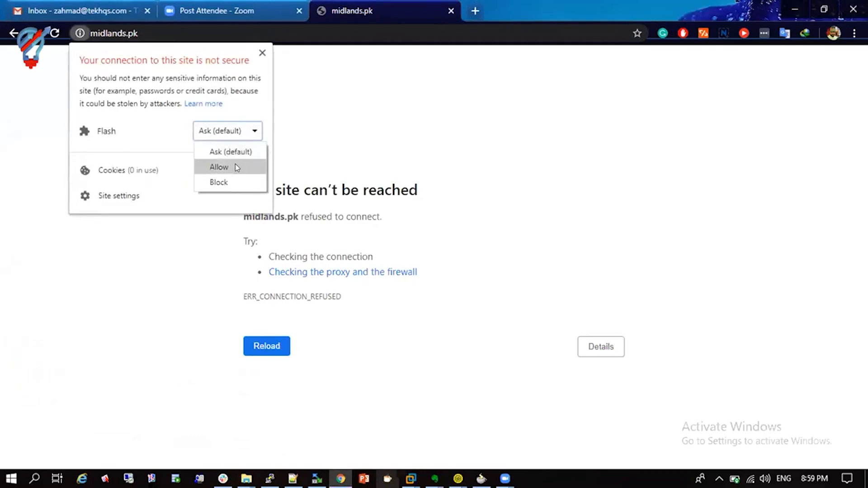
click(353, 118)
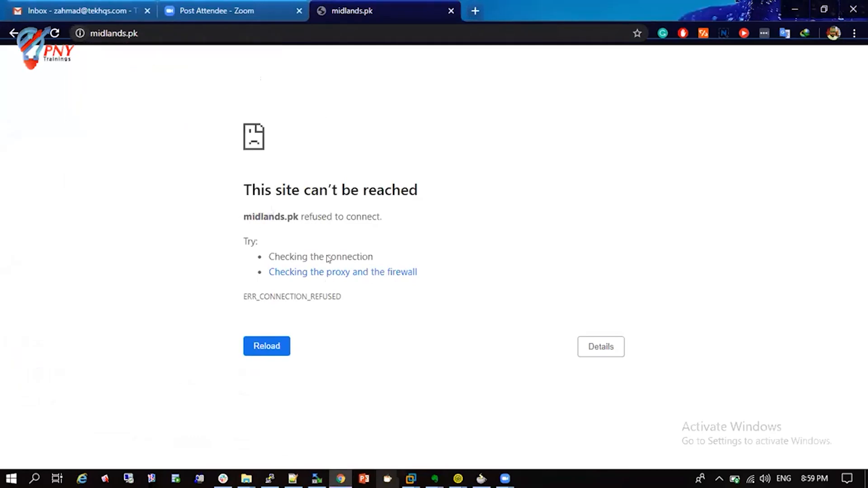
click(85, 33)
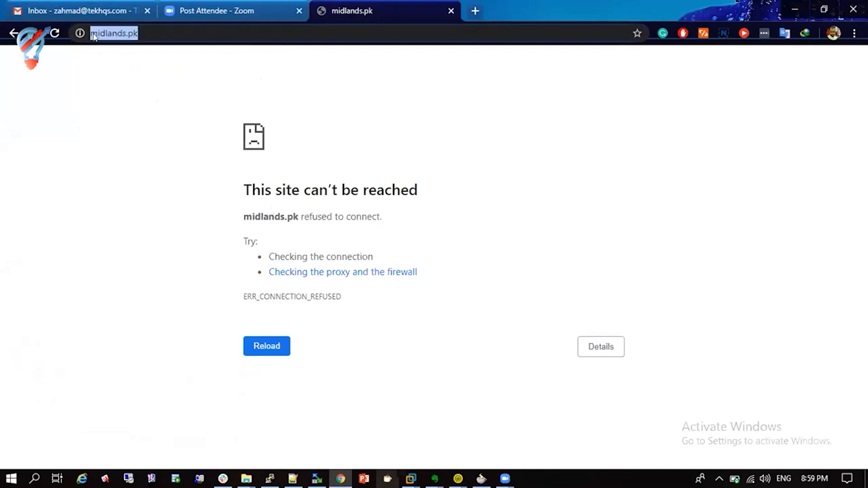
click(95, 35)
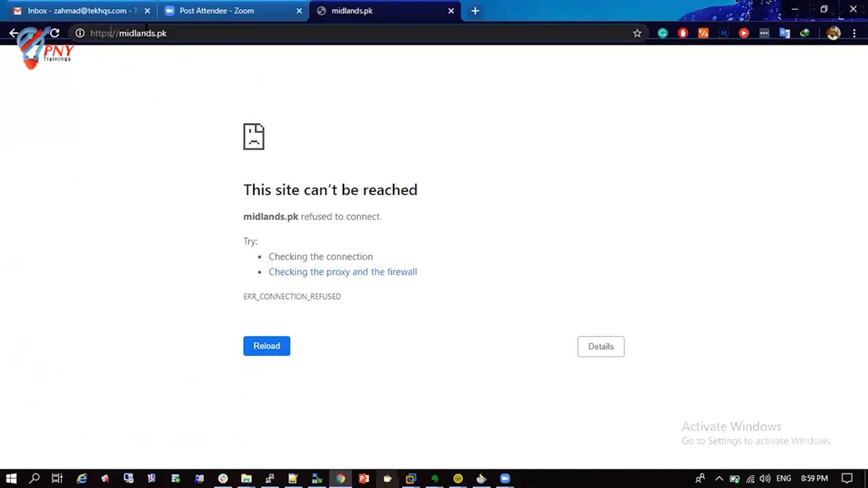
key(Return)
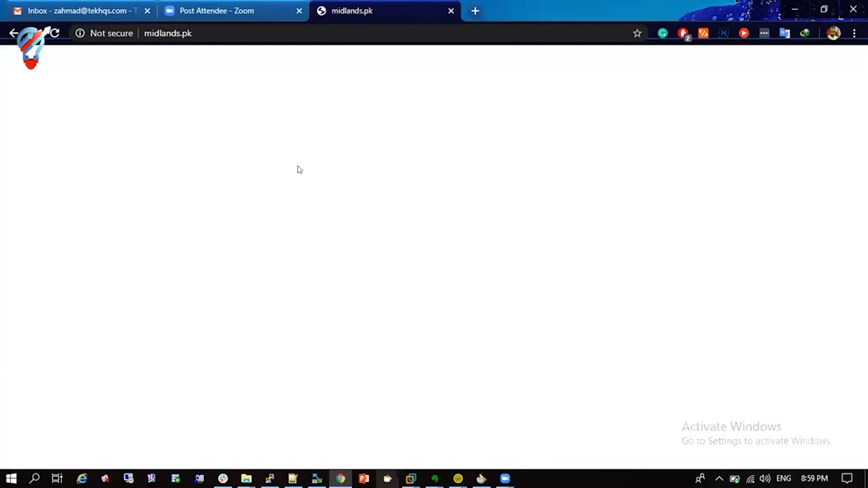
- Load iconicsolutionsint.com, expand its connection-refused details, then minimize Chrome
key(ctrl+t)
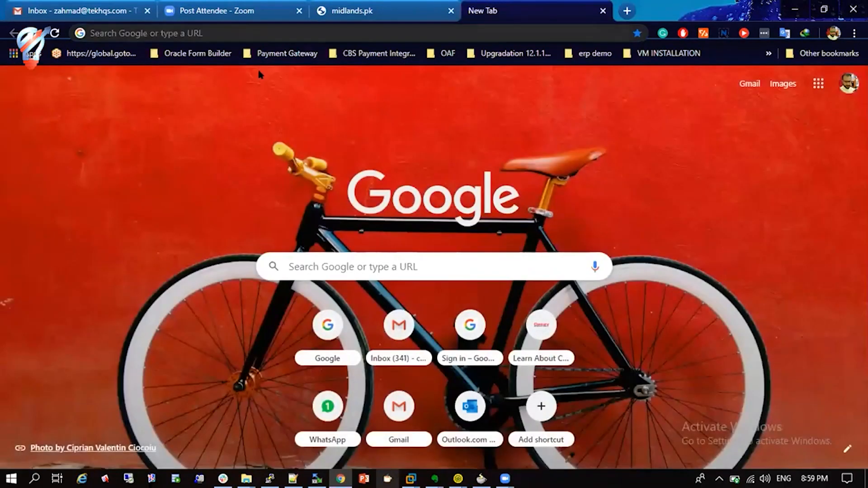
text(ico)
key(Right)
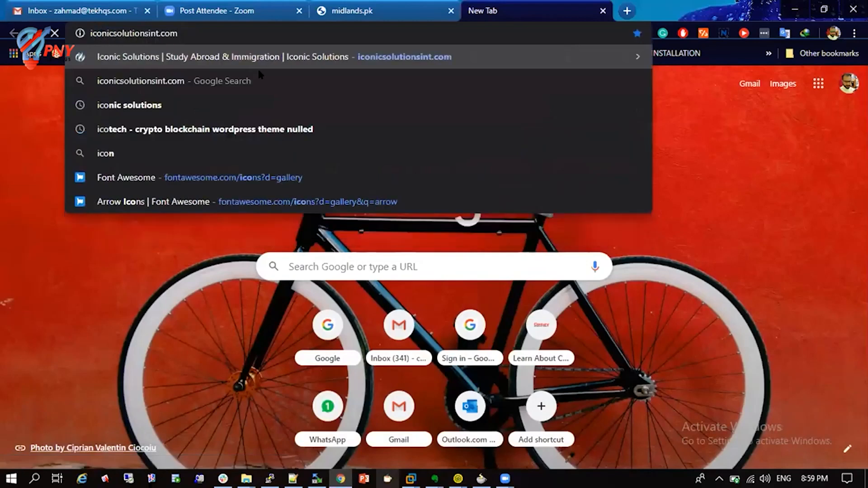
key(Return)
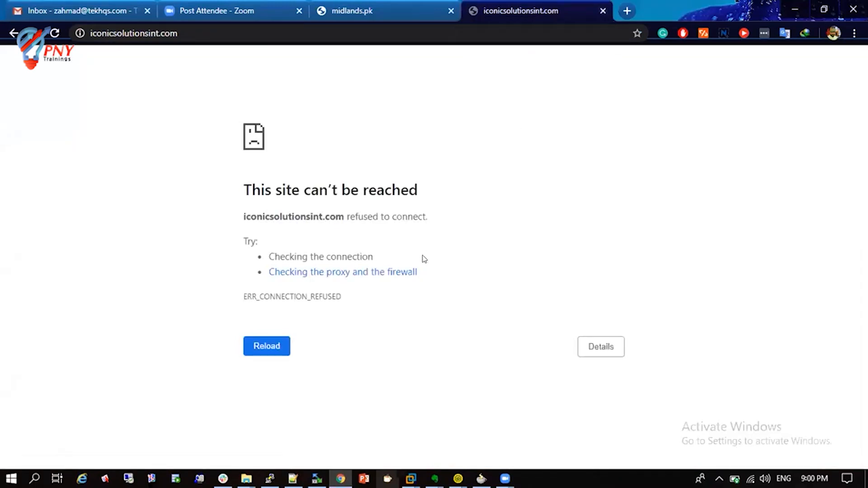
click(388, 272)
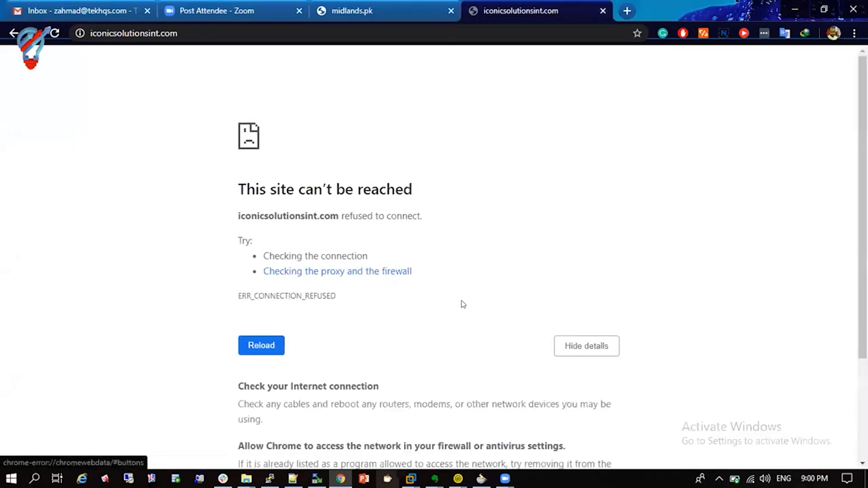
scroll(461, 302, down, 3)
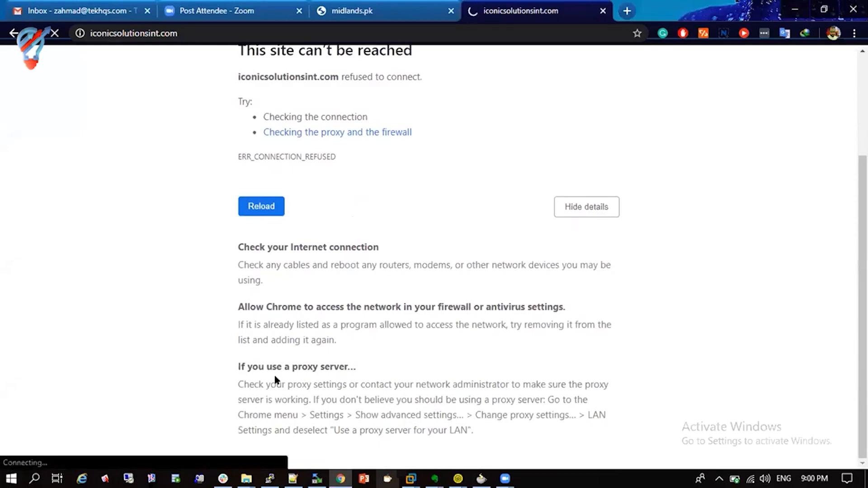
drag(276, 384, 557, 435)
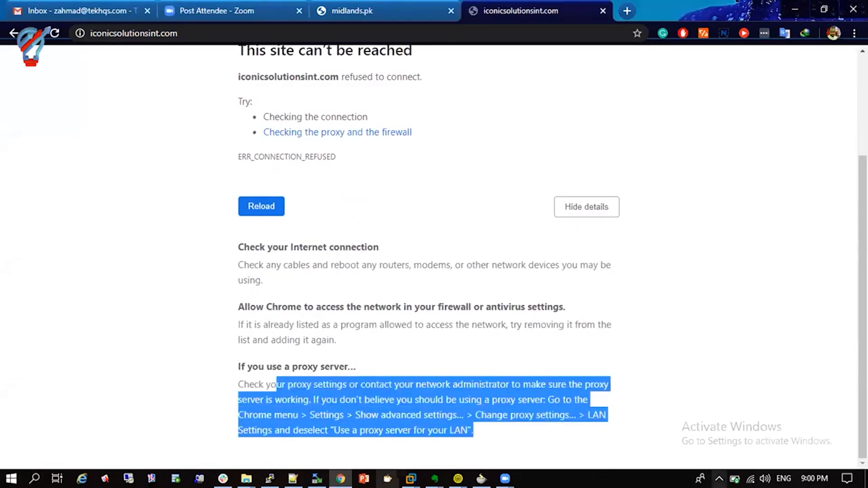
click(719, 478)
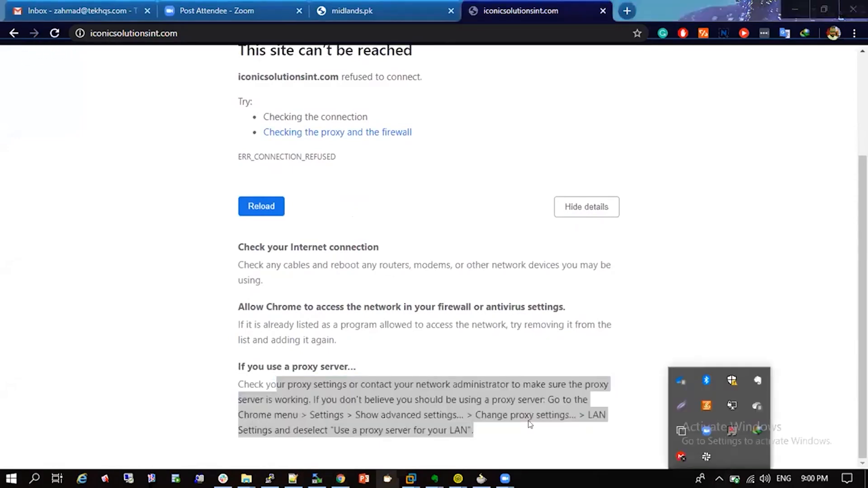
click(582, 65)
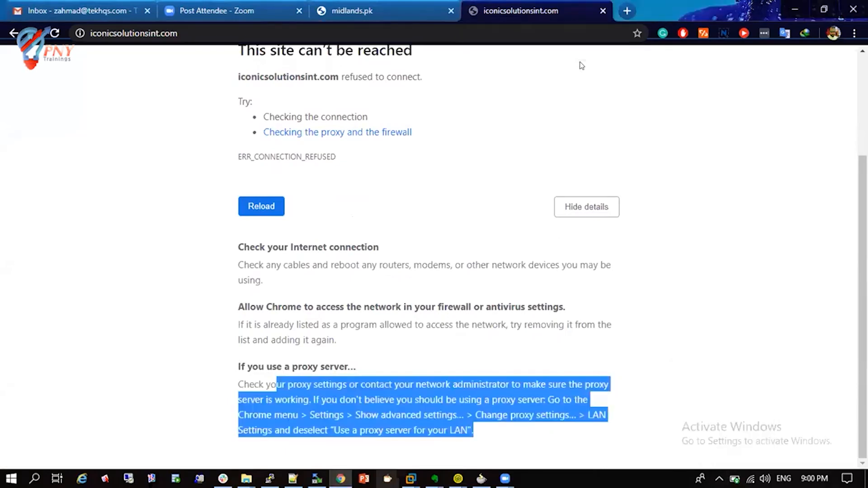
click(797, 15)
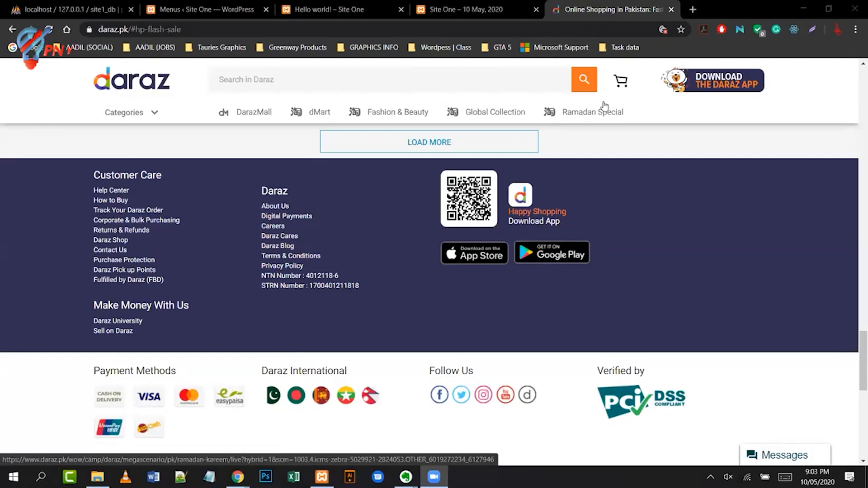
- Switch to the Site One Menus tab and open Appearance > Themes
click(210, 13)
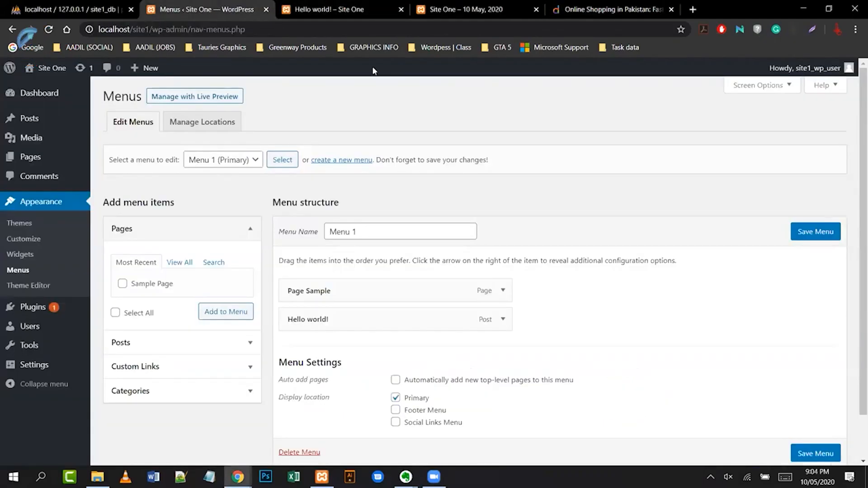
mouse_move(406, 476)
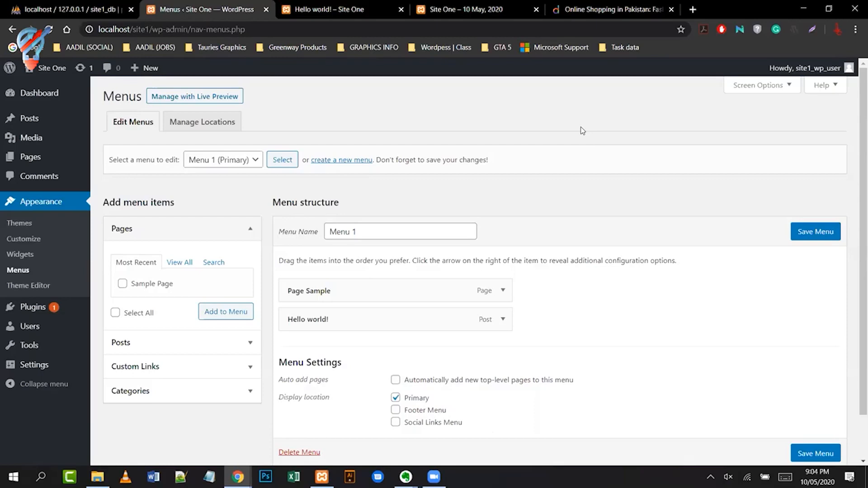
click(18, 224)
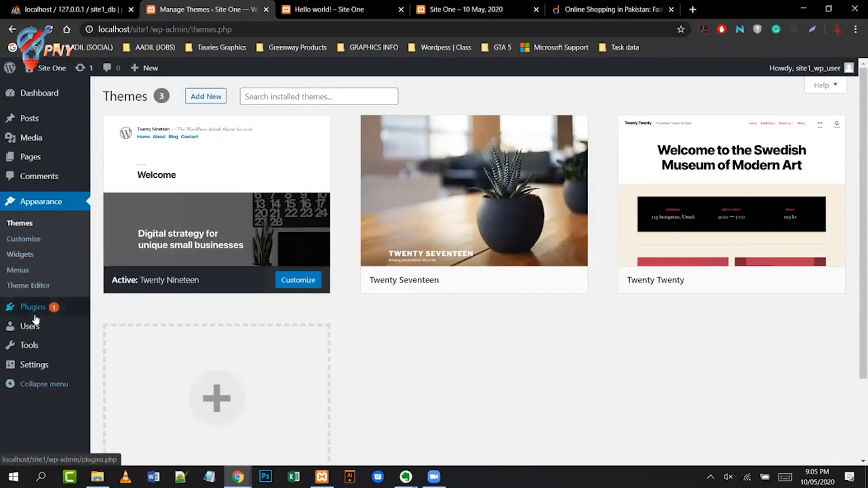
- Go via Appearance > Menus to the Theme Editor on Twenty Nineteen's style.css
mouse_move(35, 318)
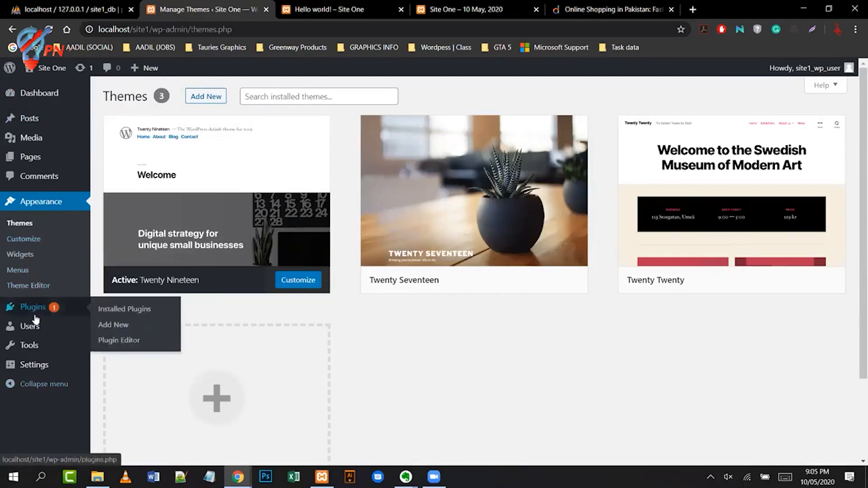
click(27, 271)
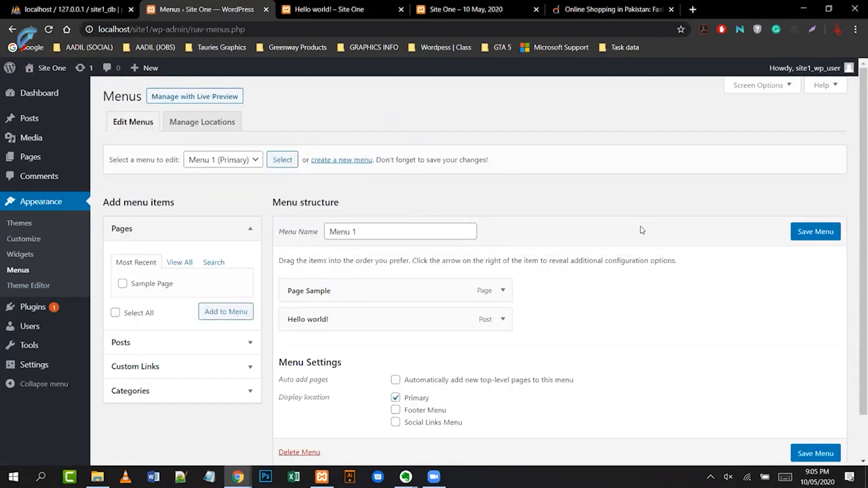
click(38, 287)
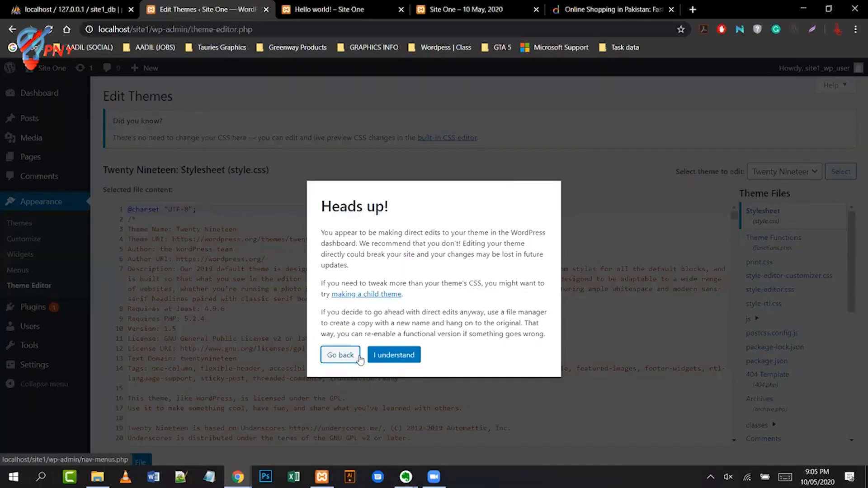
click(398, 355)
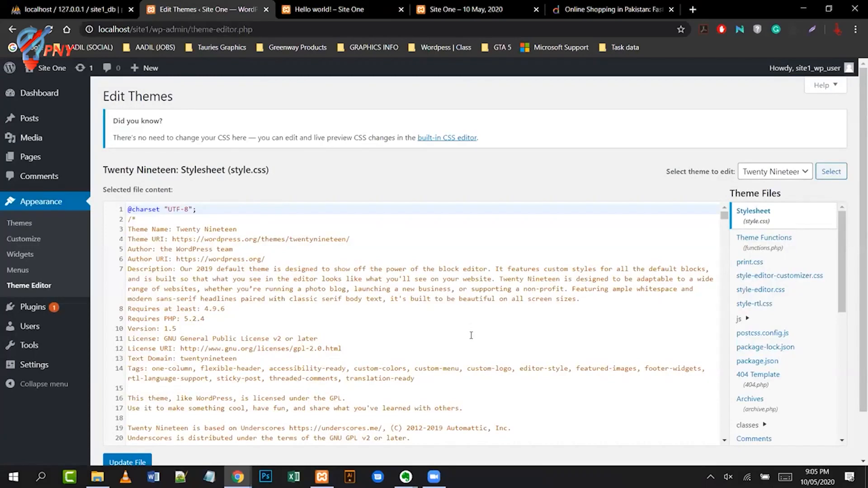
click(414, 326)
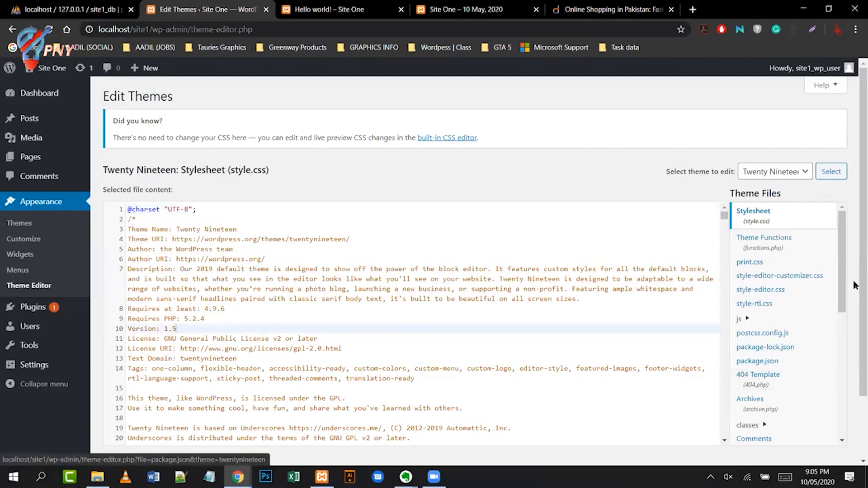
drag(842, 281, 839, 382)
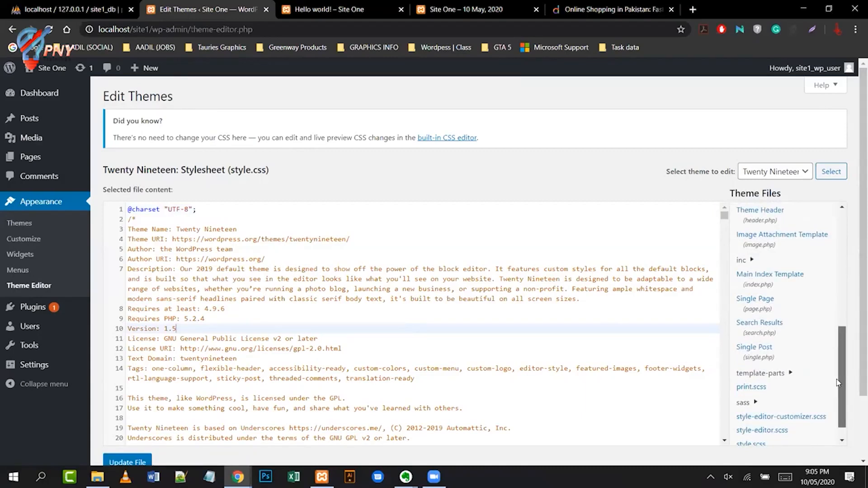
drag(838, 380, 837, 381)
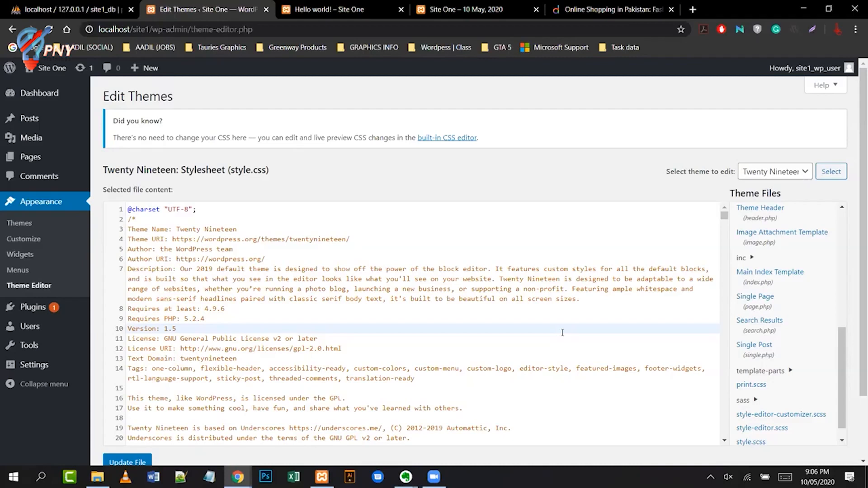
scroll(511, 344, down, 3)
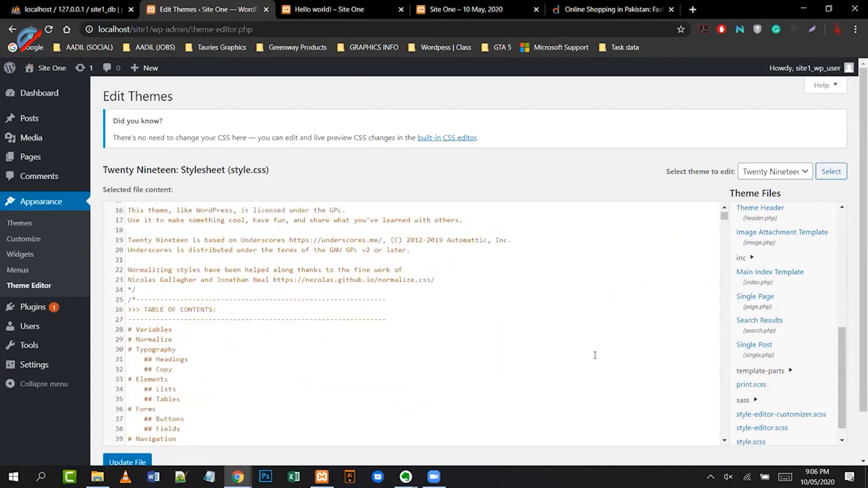
scroll(462, 351, down, 4)
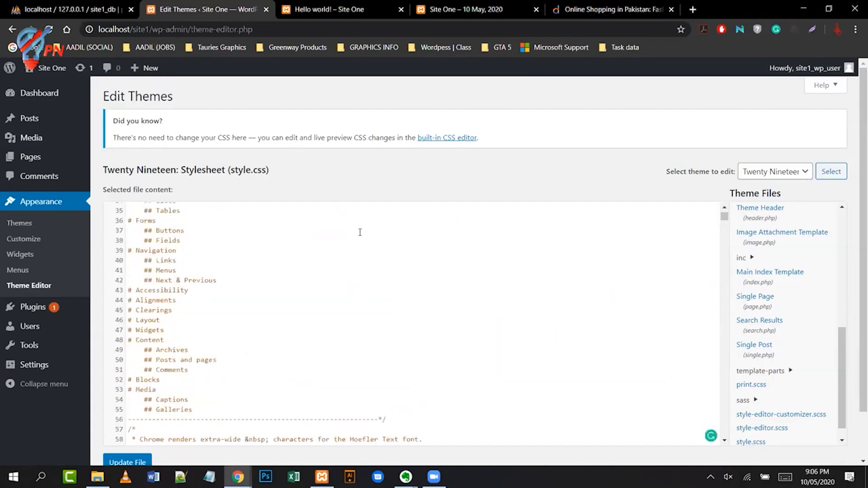
mouse_move(20, 309)
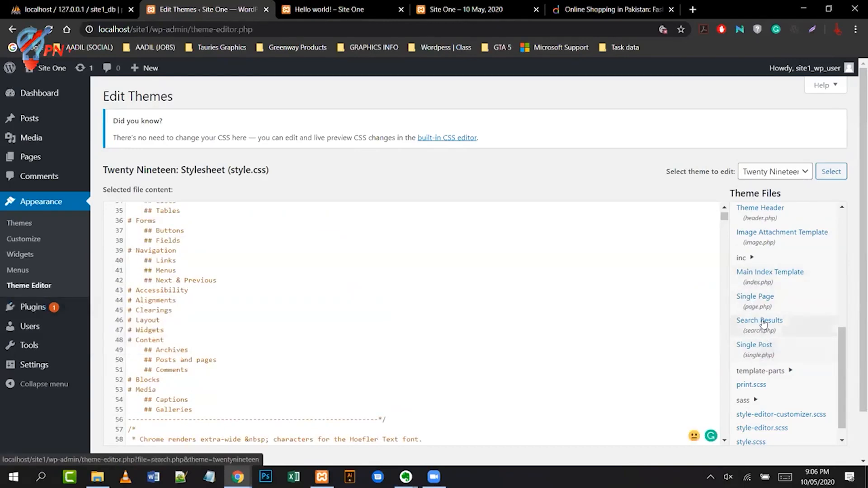
- Review page.php's get_footer() call and content-area and main lines, then go to Plugins
click(764, 310)
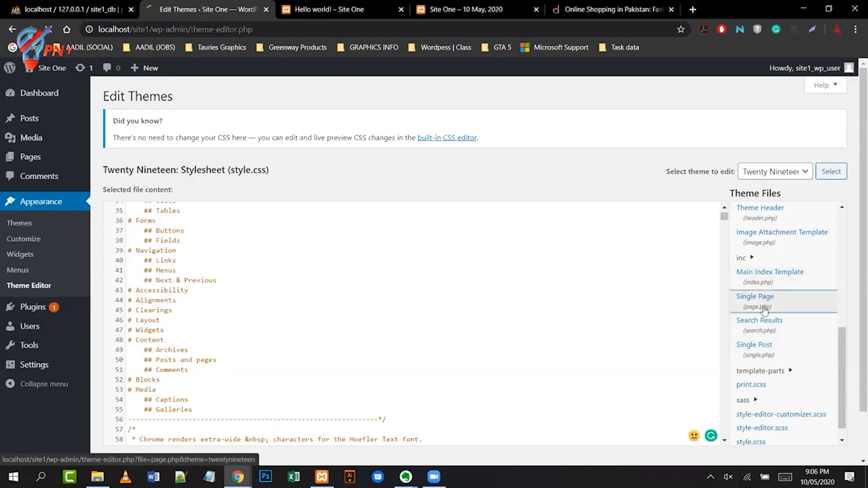
click(325, 252)
scroll(325, 252, down, 3)
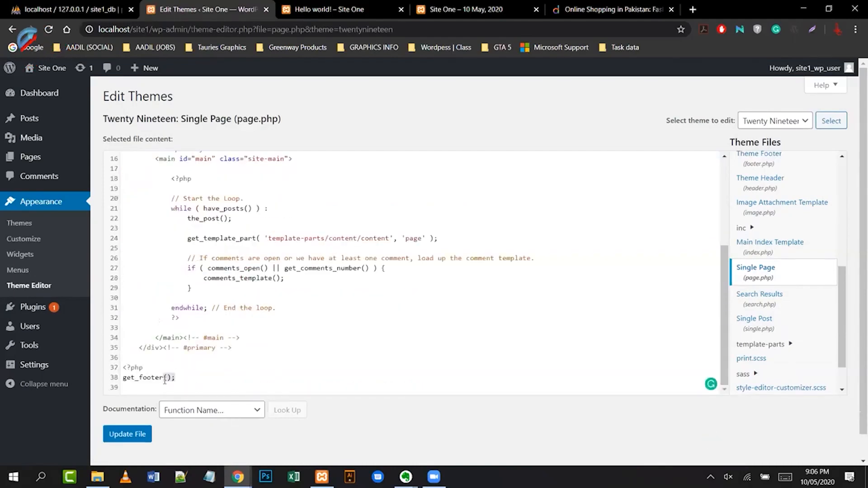
drag(176, 379, 124, 379)
click(242, 379)
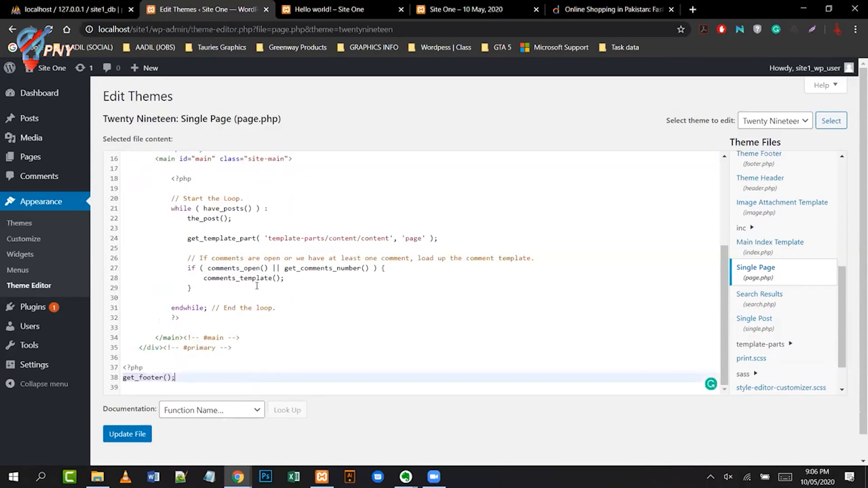
scroll(257, 286, up, 3)
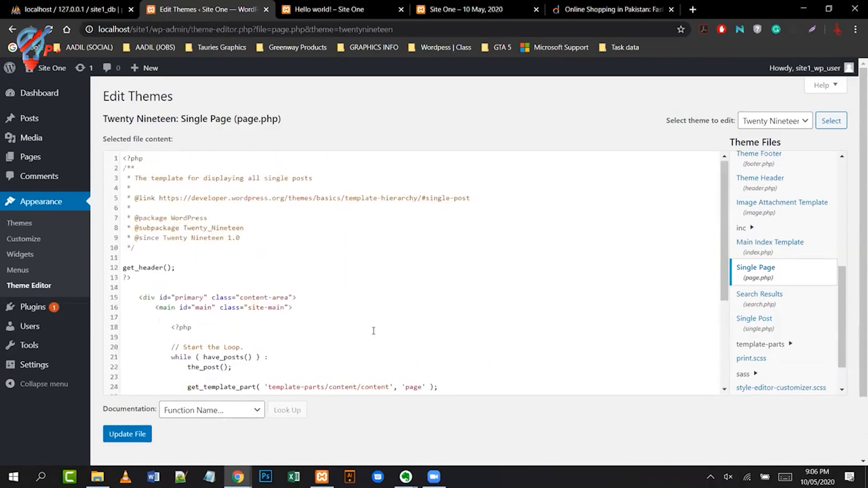
drag(297, 298, 141, 296)
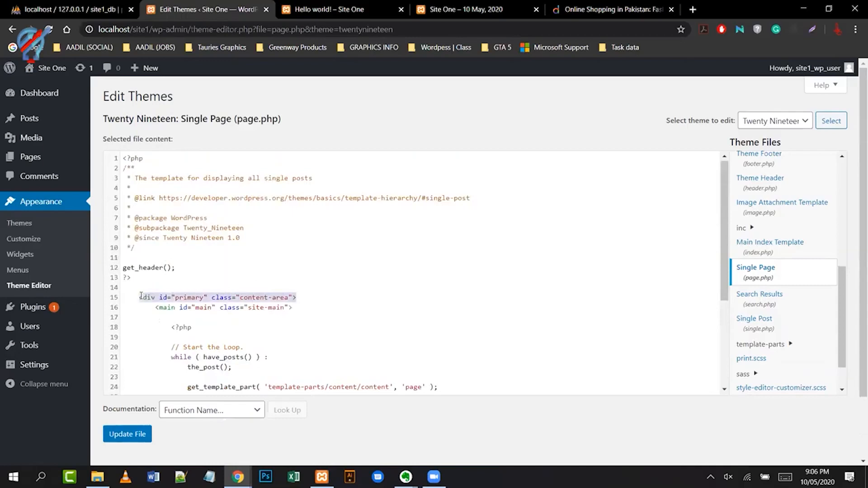
click(309, 308)
key(ctrl+shift+Left)
key(ctrl+shift+Left)
key(ctrl+shift+Left)
key(ctrl+shift+Left)
key(ctrl+shift+Left)
key(ctrl+shift+Left)
key(ctrl+shift+Left)
key(ctrl+shift+Left)
key(ctrl+shift+Left)
key(ctrl+shift+Left)
key(ctrl+shift+Left)
click(328, 308)
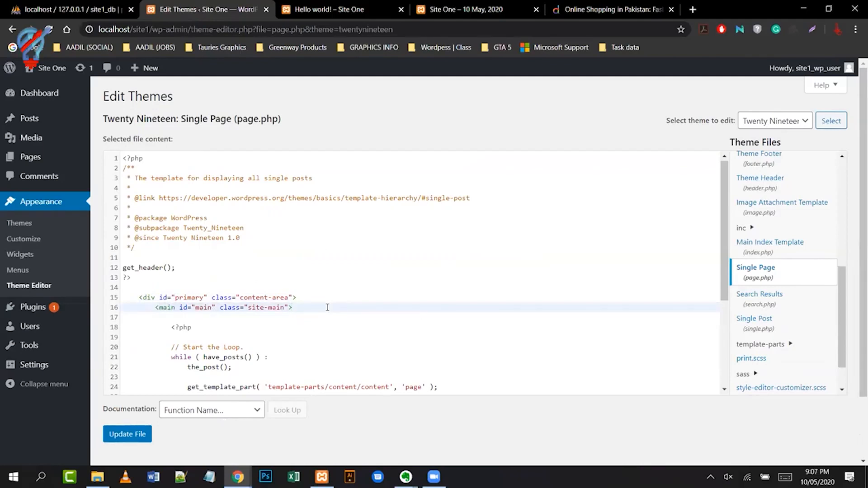
scroll(327, 308, down, 2)
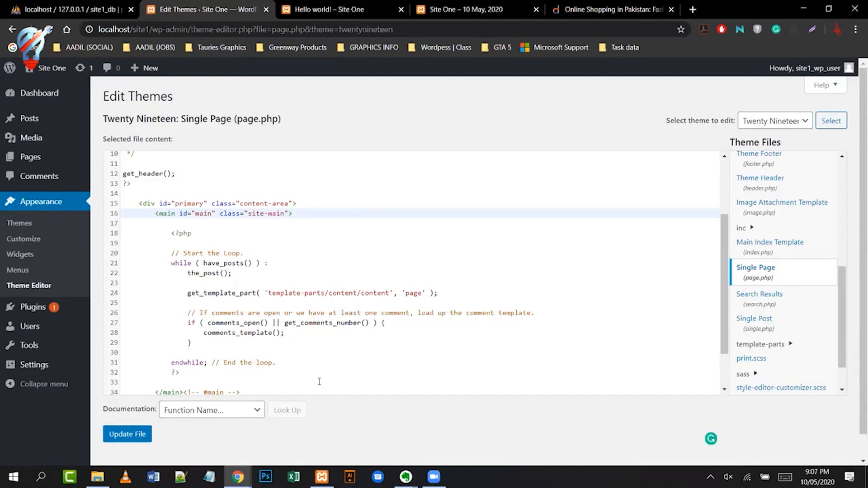
click(31, 311)
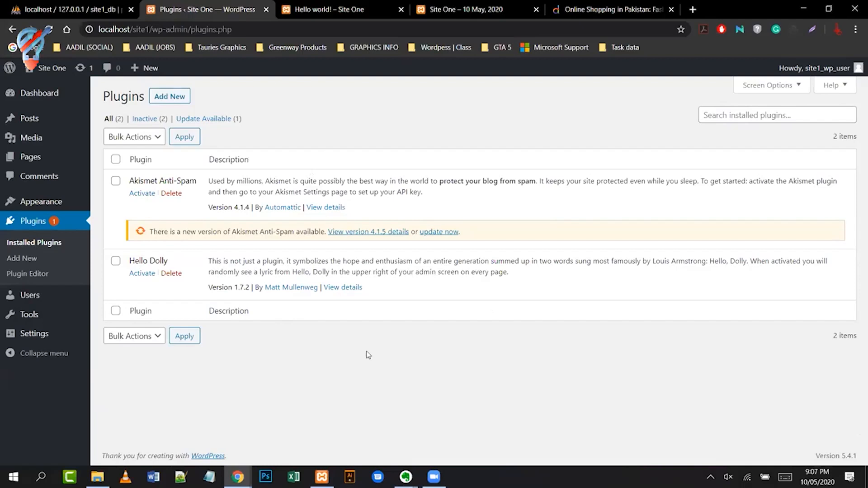
- Abandon the installed-plugins search and go to Add New plugins
click(711, 118)
click(426, 141)
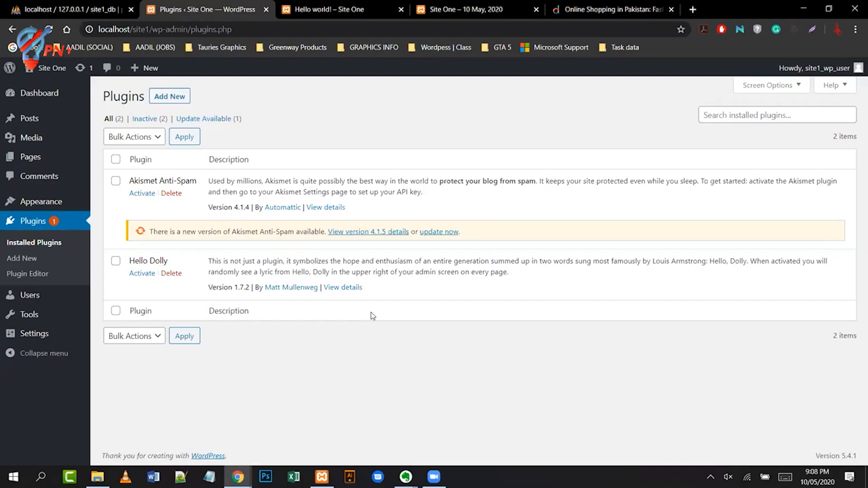
click(205, 98)
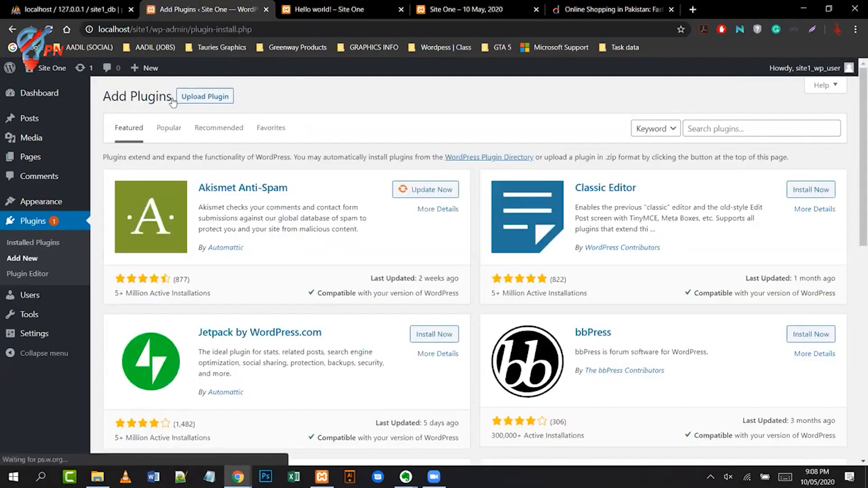
- Search the plugin directory for 'duplicate page' and install Duplicate PP
click(718, 128)
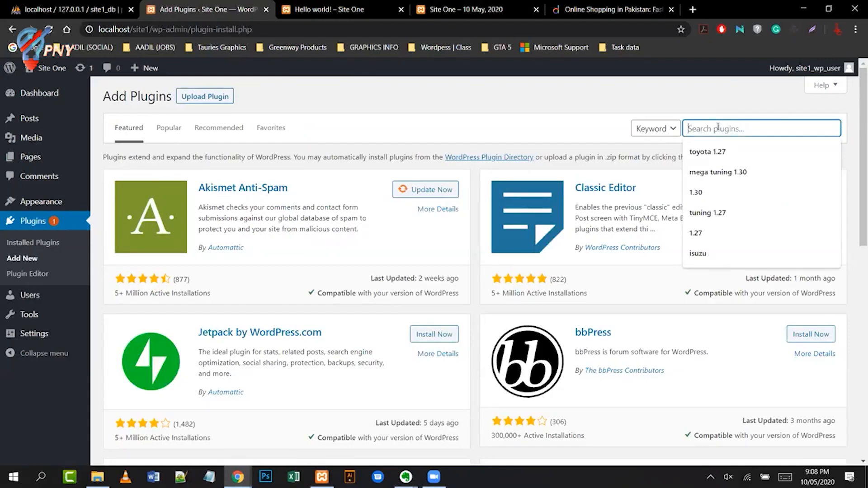
text(clo)
key(BackSpace)
key(BackSpace)
key(BackSpace)
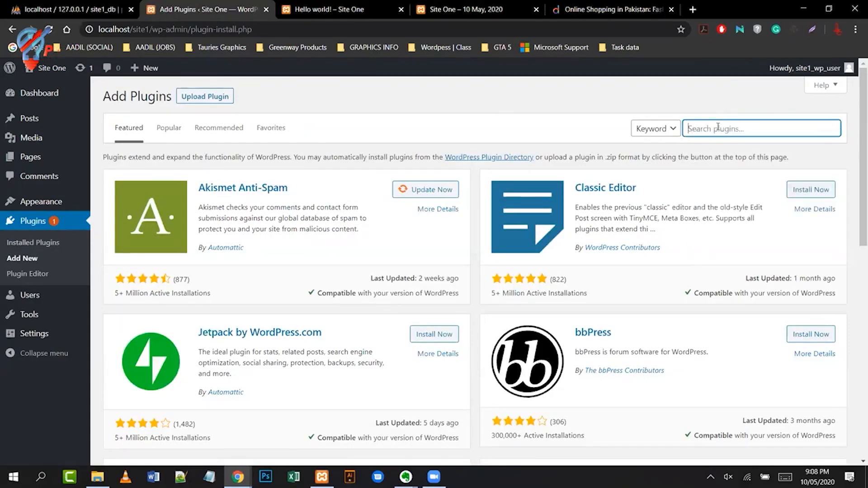
text(cuplicate)
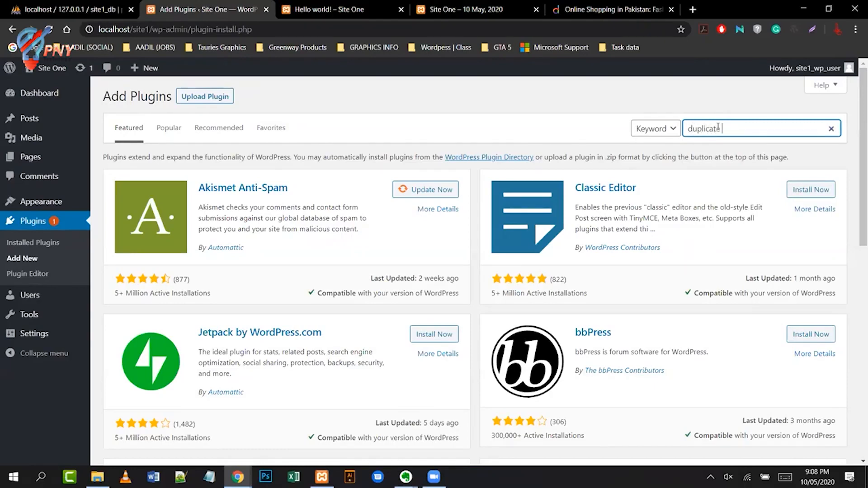
text( page)
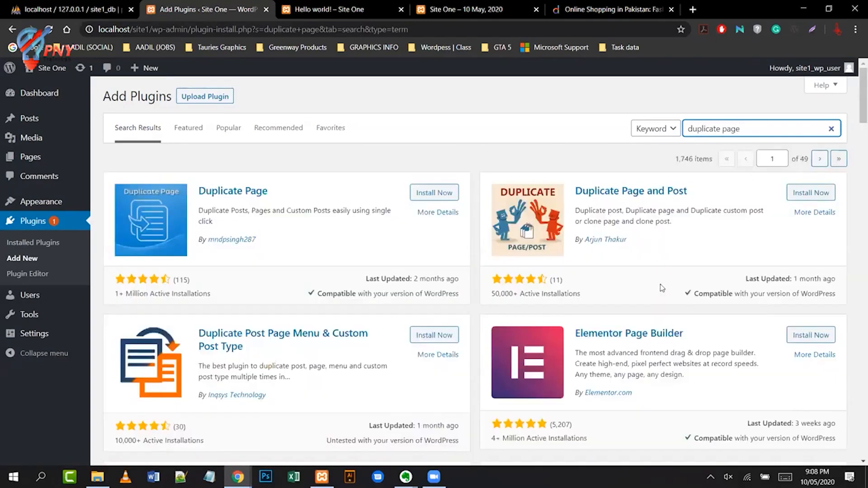
scroll(661, 285, down, 5)
scroll(662, 285, down, 2)
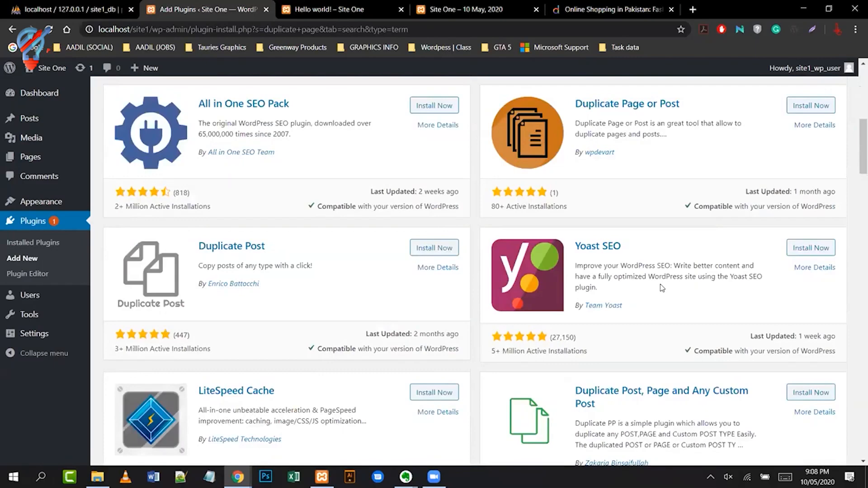
scroll(662, 285, down, 3)
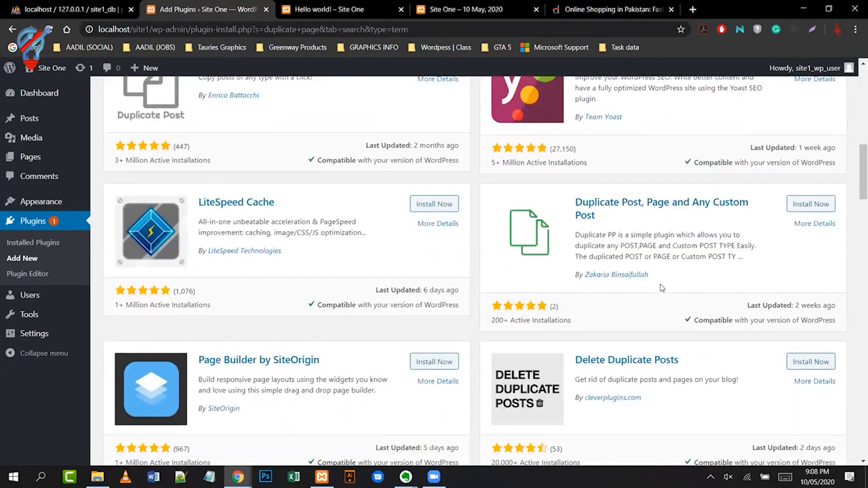
click(814, 205)
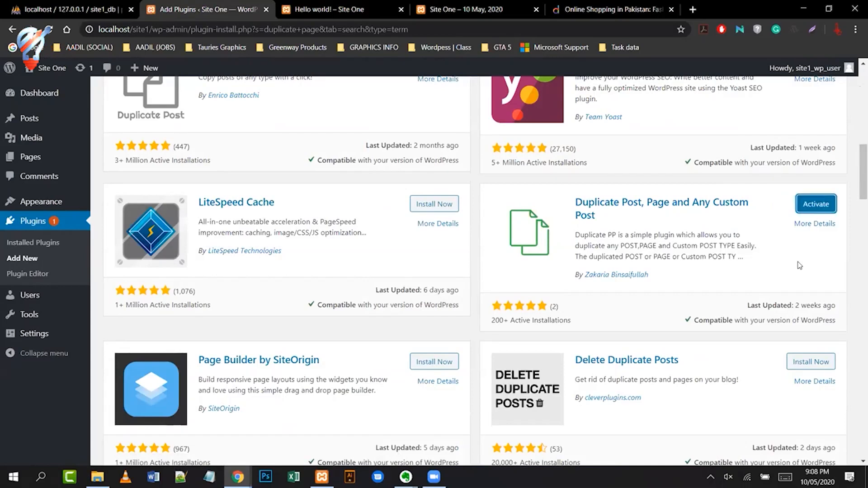
- Install and activate Duplicate Post, then open the Pages list
scroll(800, 266, down, 2)
scroll(799, 266, down, 3)
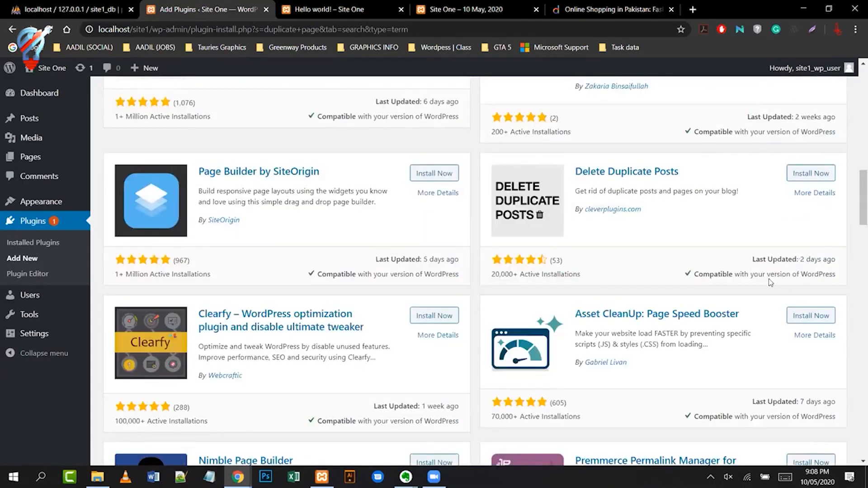
scroll(769, 279, up, 3)
scroll(769, 278, up, 5)
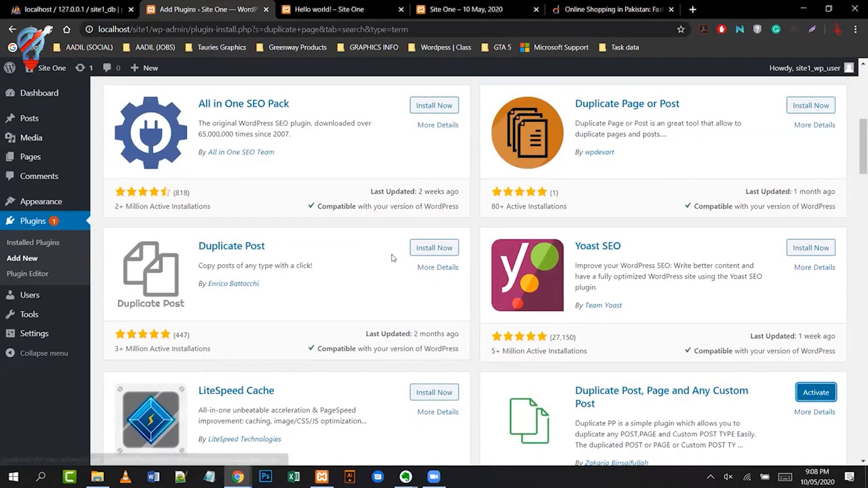
click(430, 249)
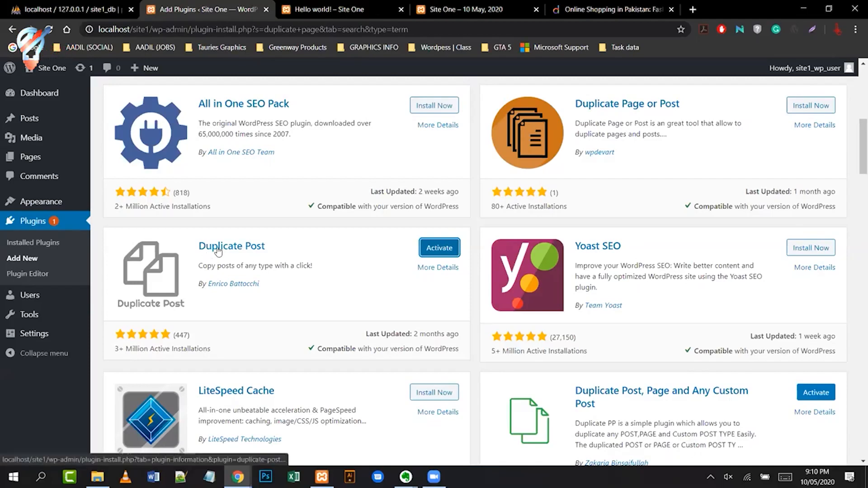
click(440, 249)
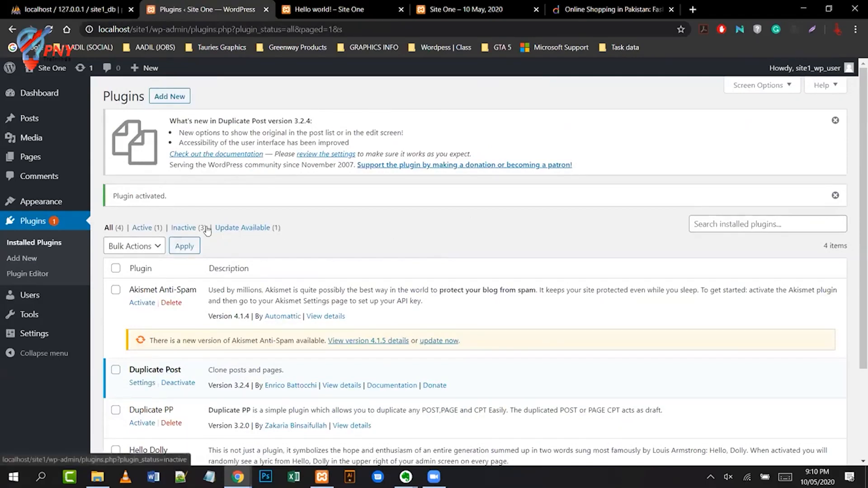
scroll(359, 248, down, 1)
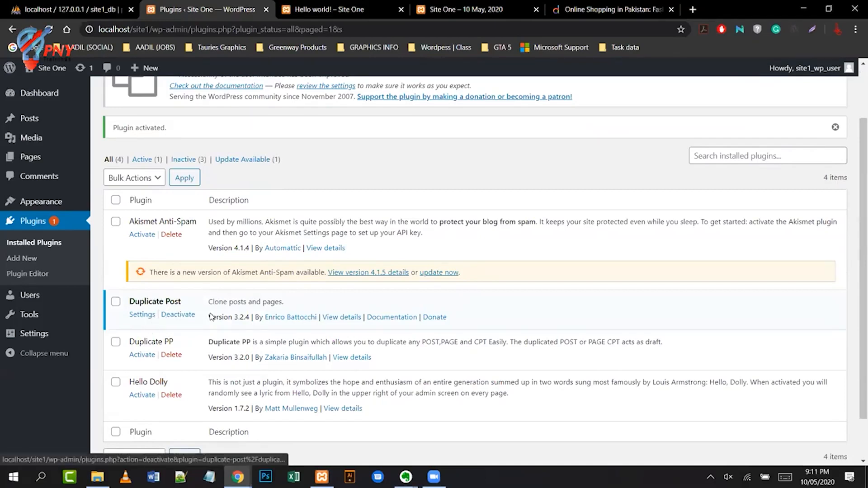
scroll(234, 314, up, 2)
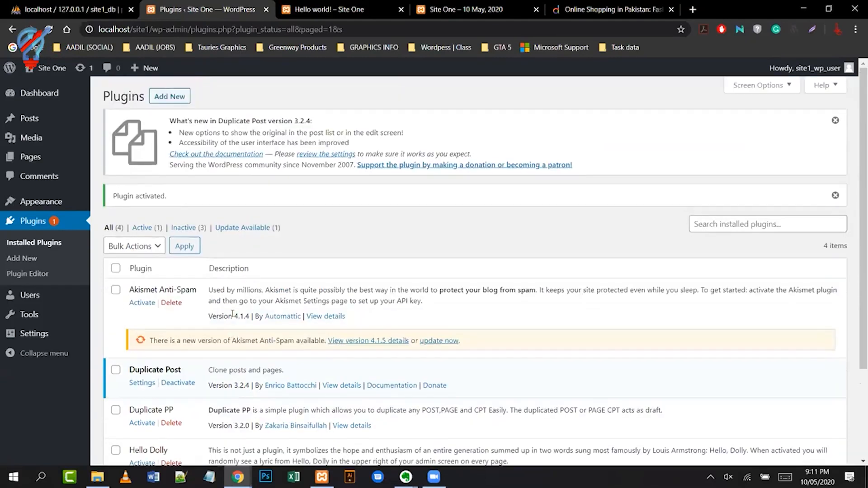
scroll(233, 313, down, 1)
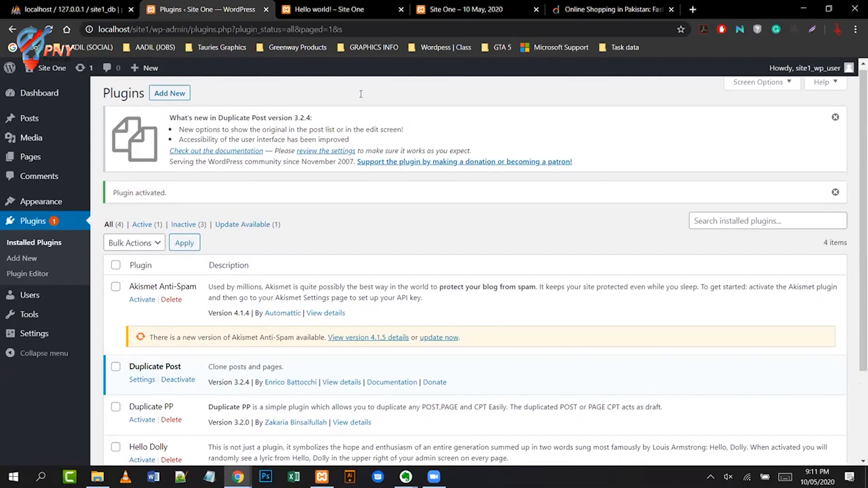
mouse_move(41, 157)
click(156, 162)
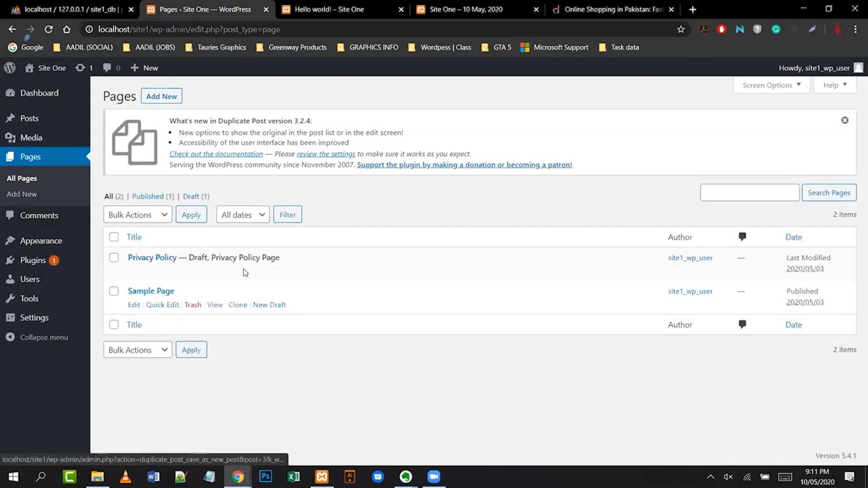
- Copy Sample Page to a draft, retitle it 'Sample Page Clone' and publish it
click(235, 307)
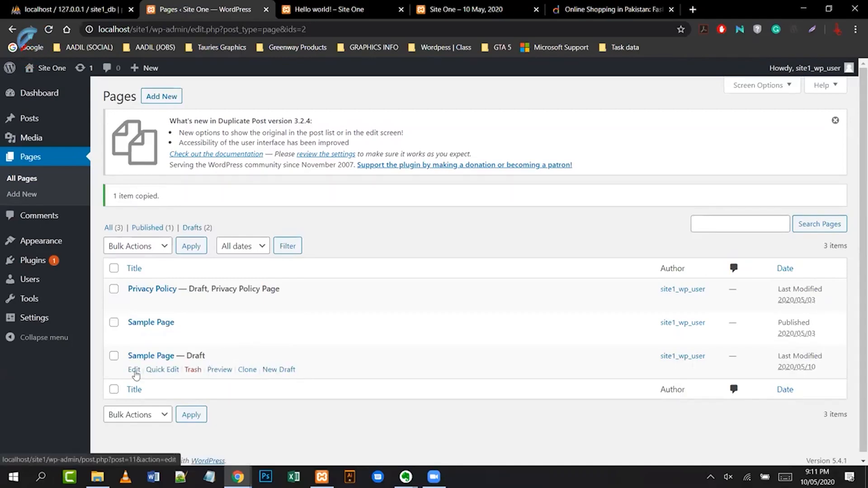
click(162, 370)
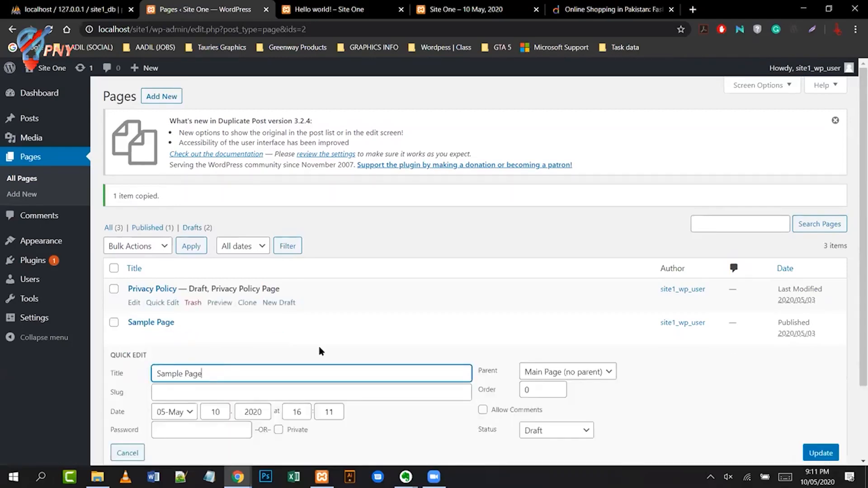
scroll(317, 346, down, 2)
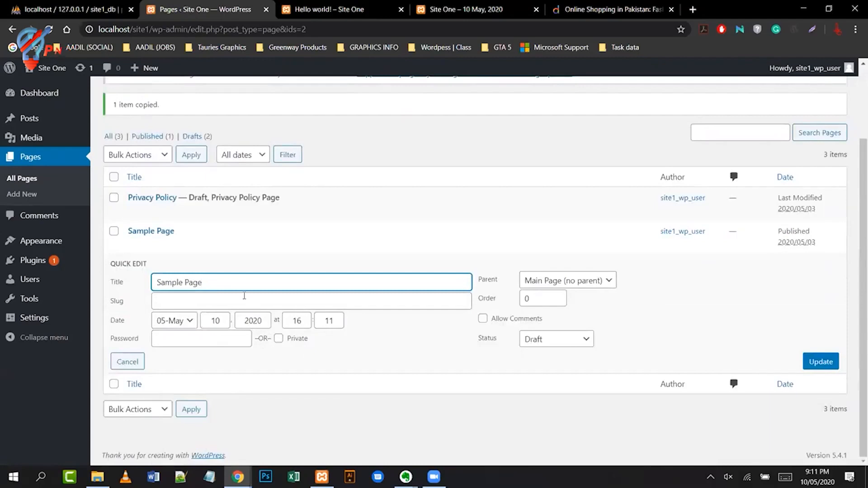
text(Clone)
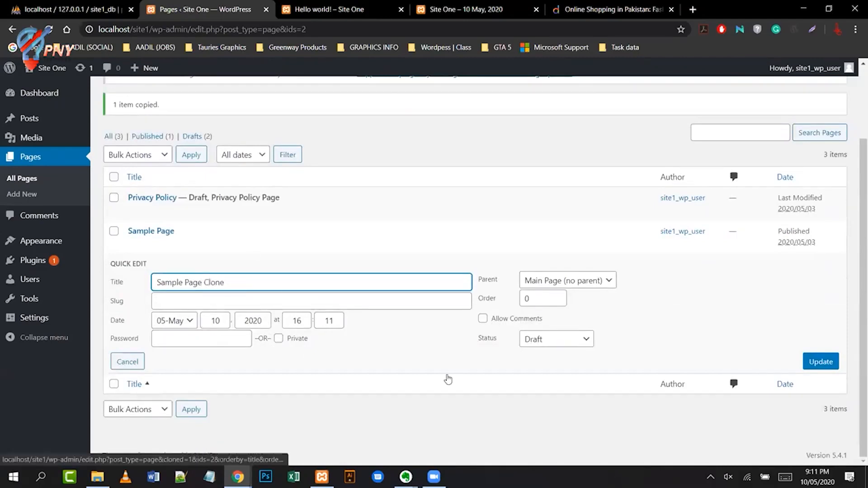
click(581, 339)
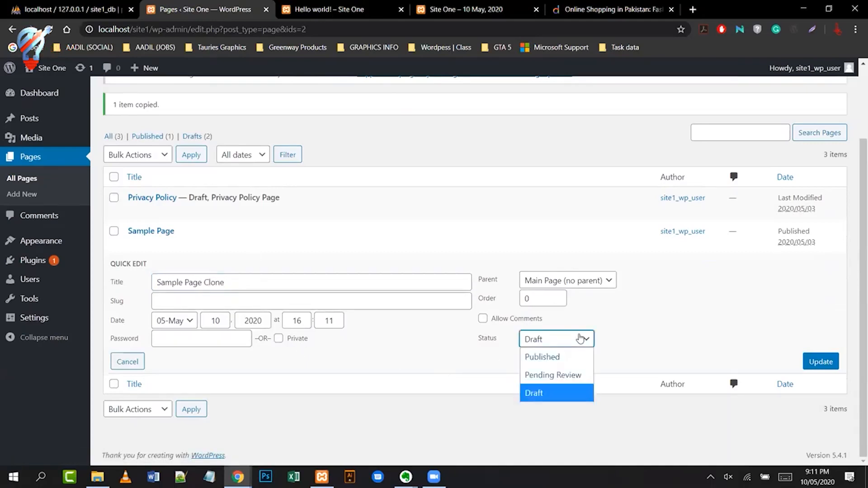
click(580, 363)
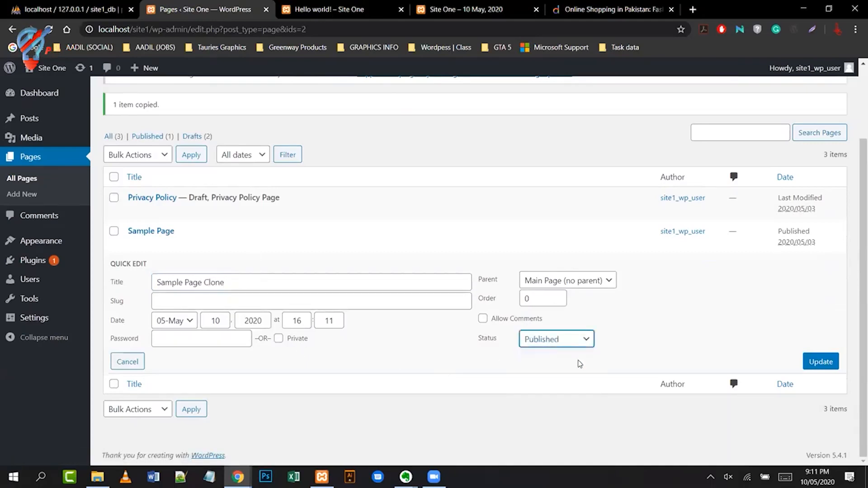
click(802, 362)
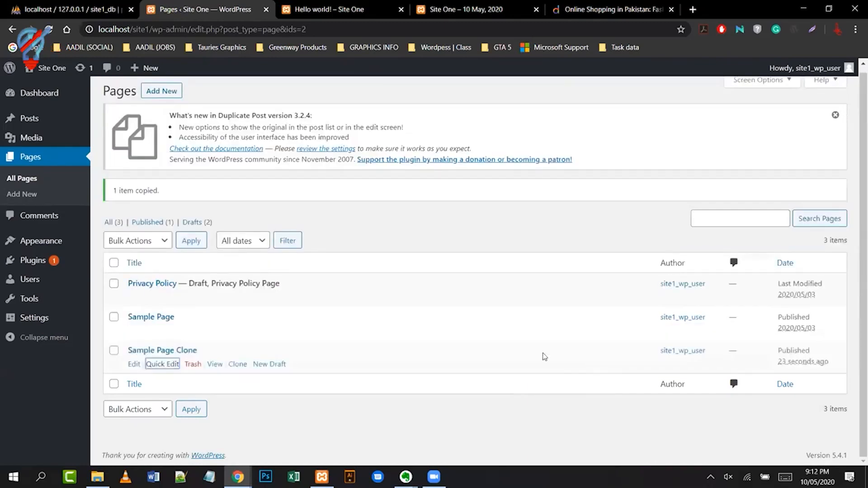
click(194, 410)
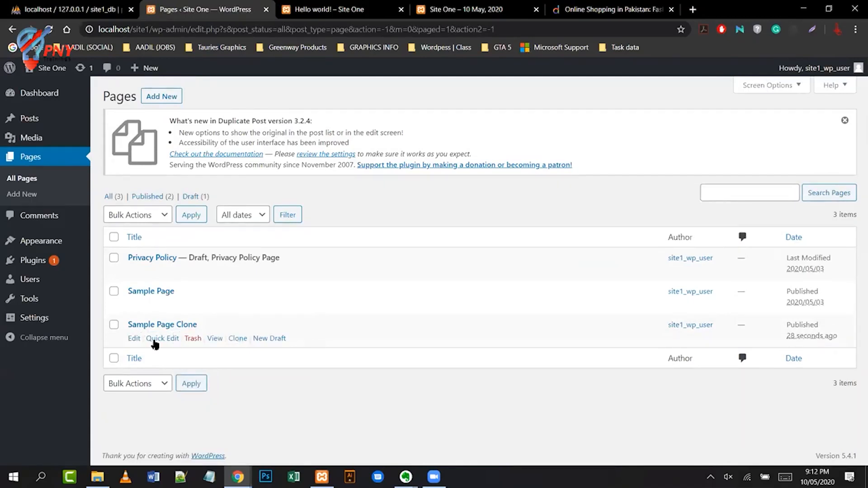
right_click(217, 343)
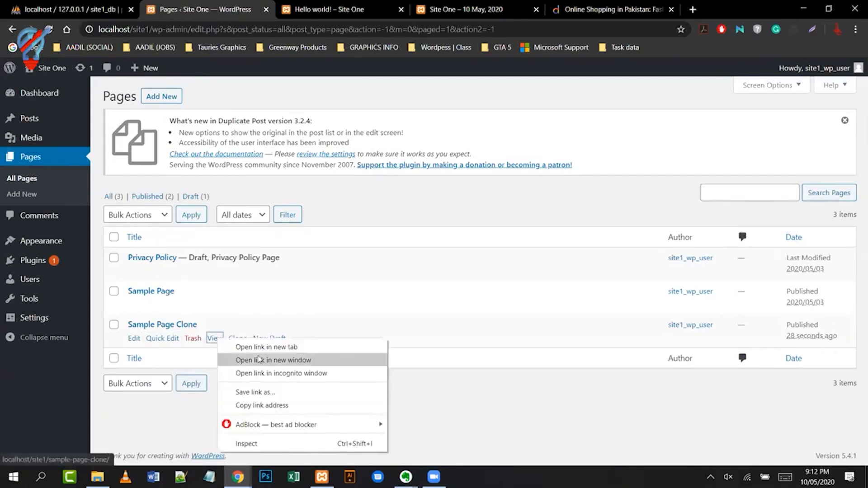
click(311, 348)
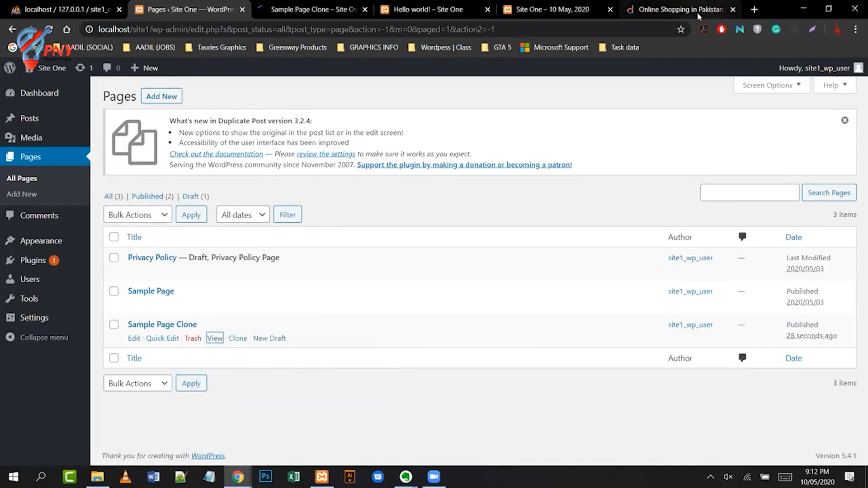
click(318, 10)
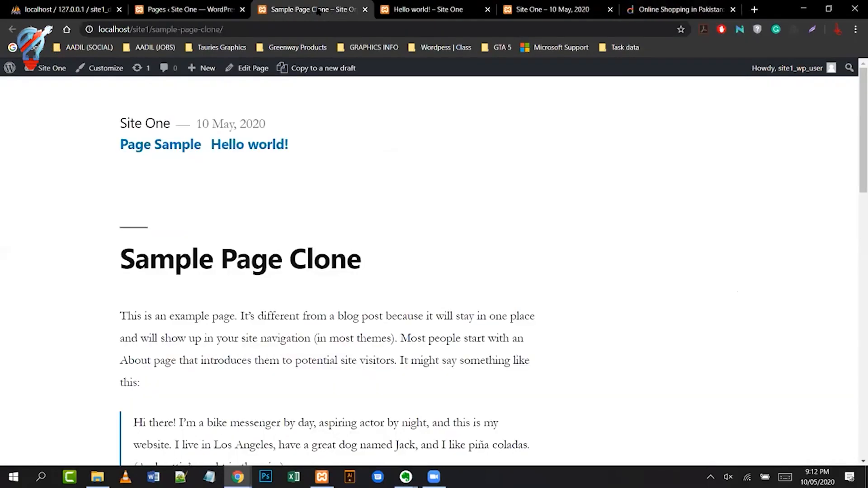
scroll(377, 273, down, 8)
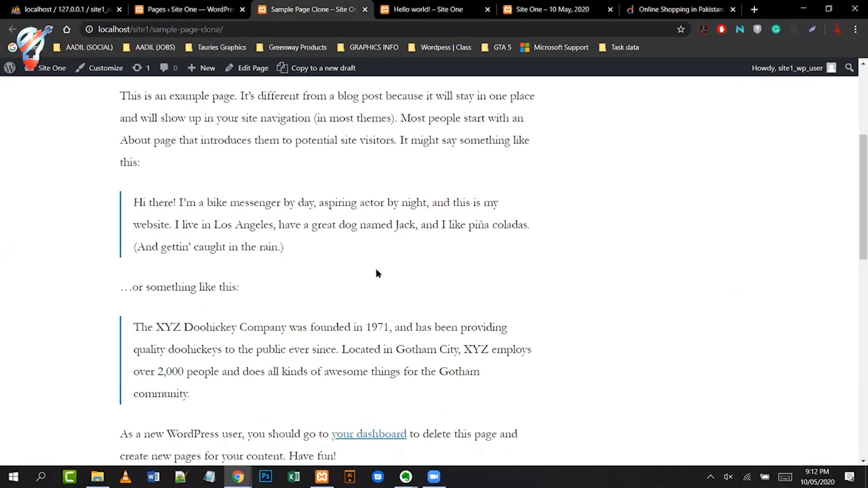
click(365, 10)
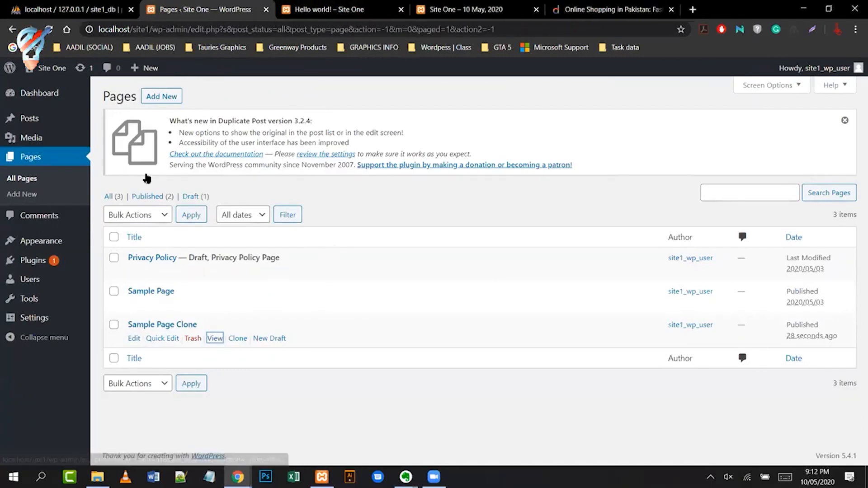
- Open the Users list from the sidebar and start adding a new user
mouse_move(58, 130)
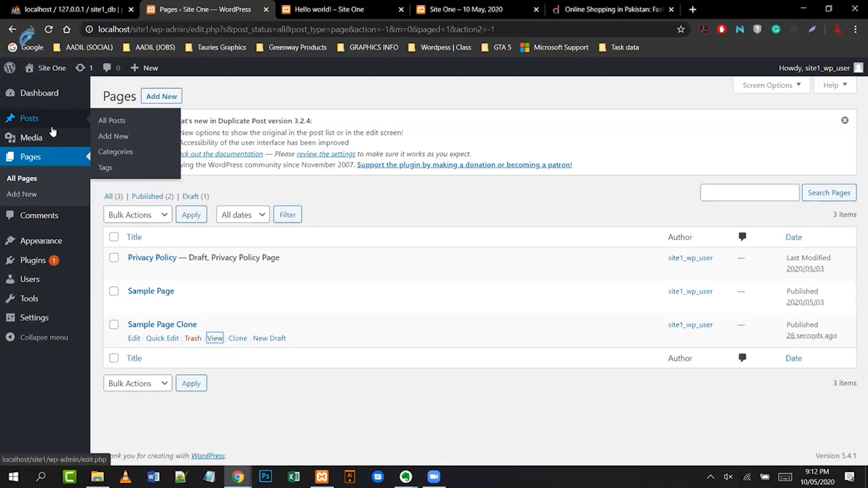
mouse_move(34, 262)
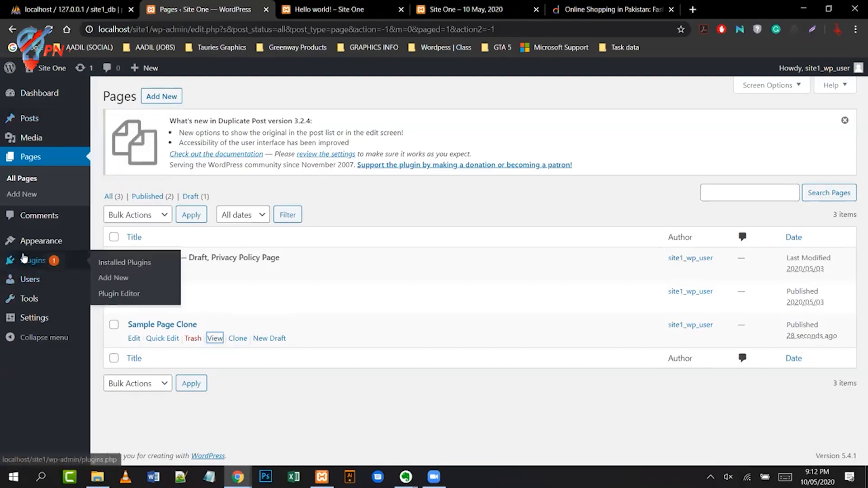
mouse_move(35, 278)
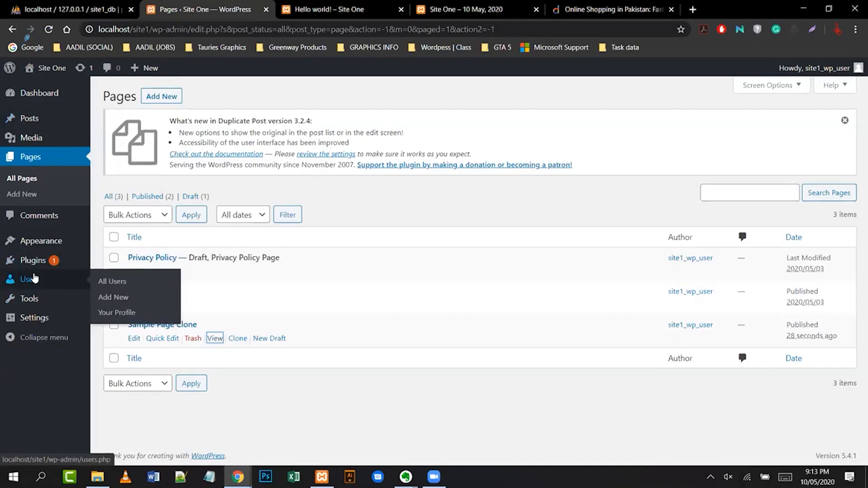
click(34, 278)
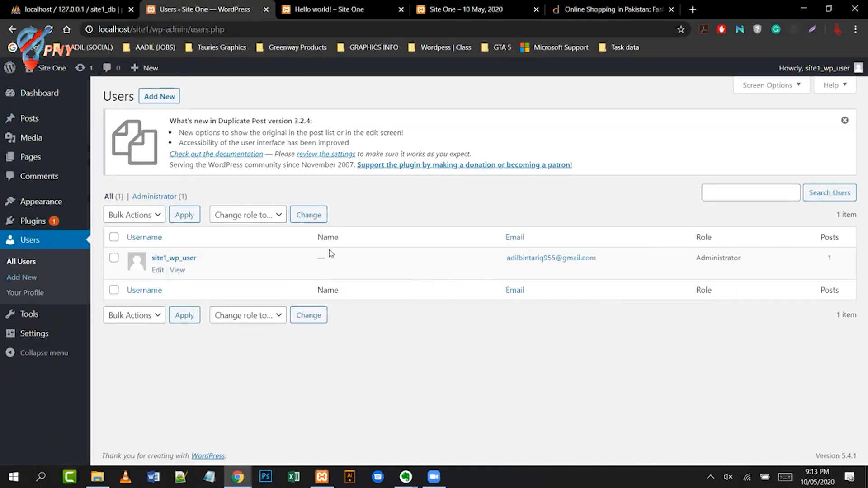
click(167, 98)
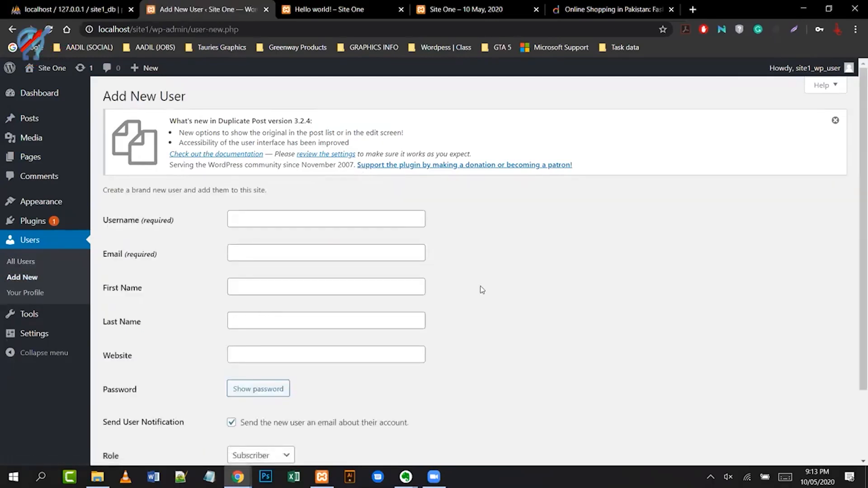
click(323, 221)
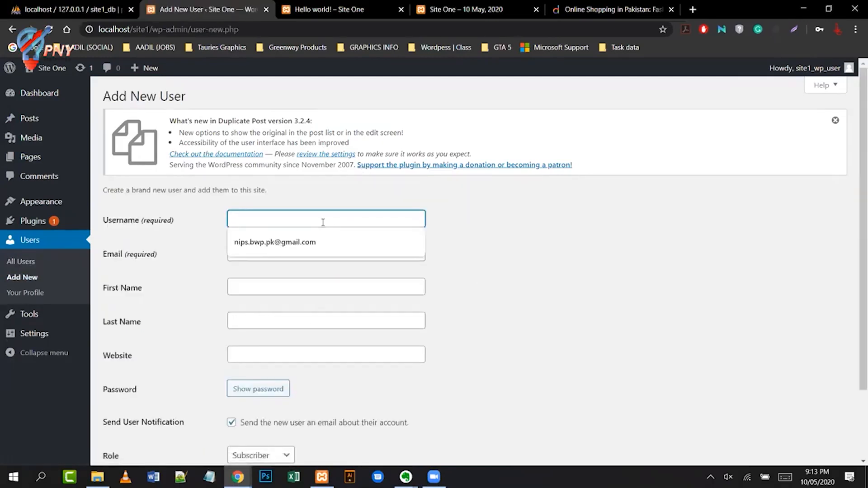
click(615, 302)
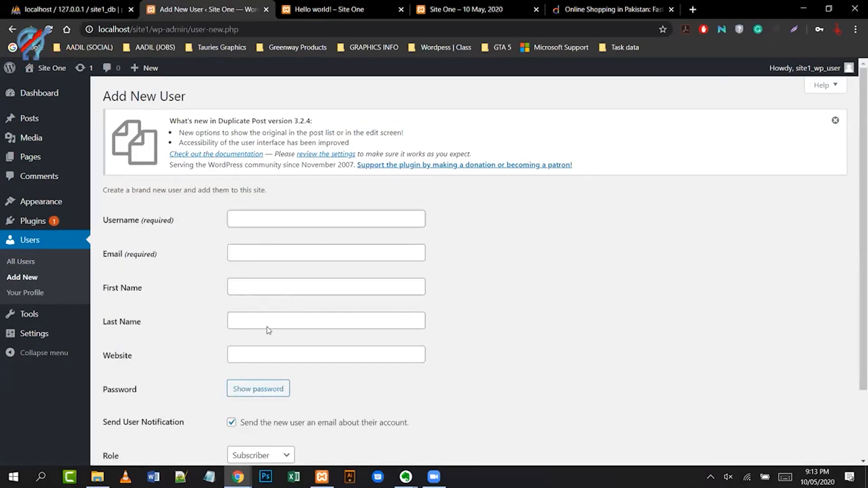
scroll(267, 326, down, 2)
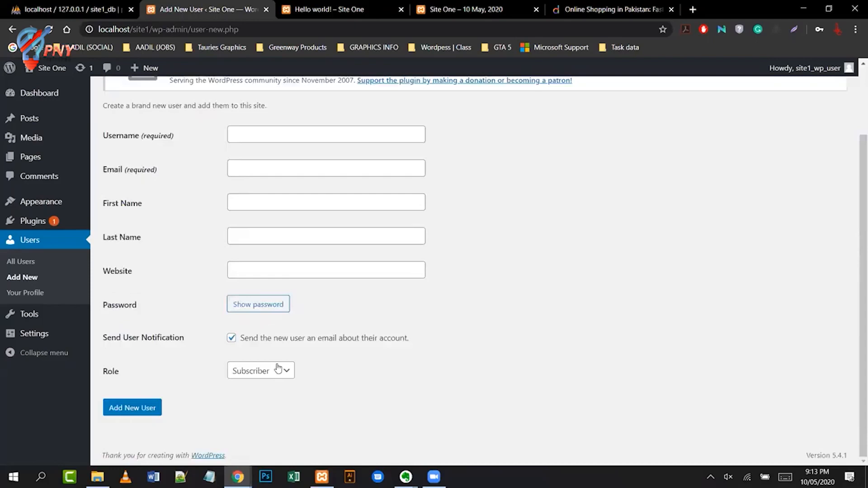
click(286, 371)
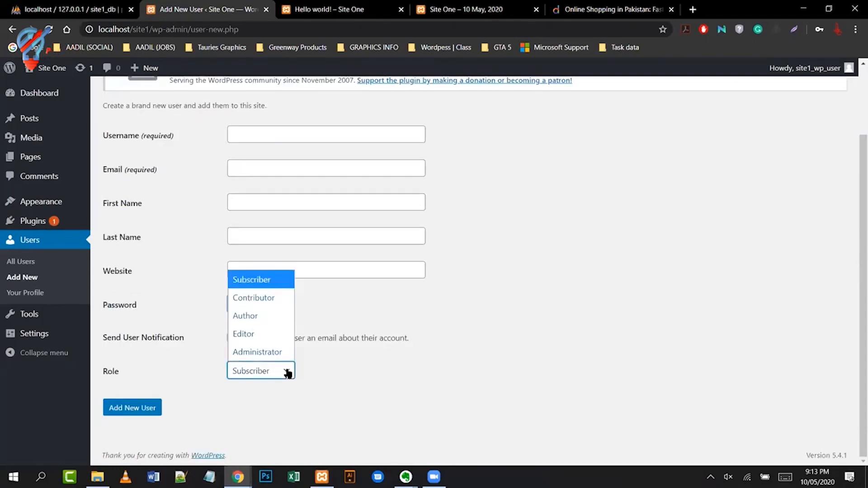
key(Down)
key(Down)
key(Down)
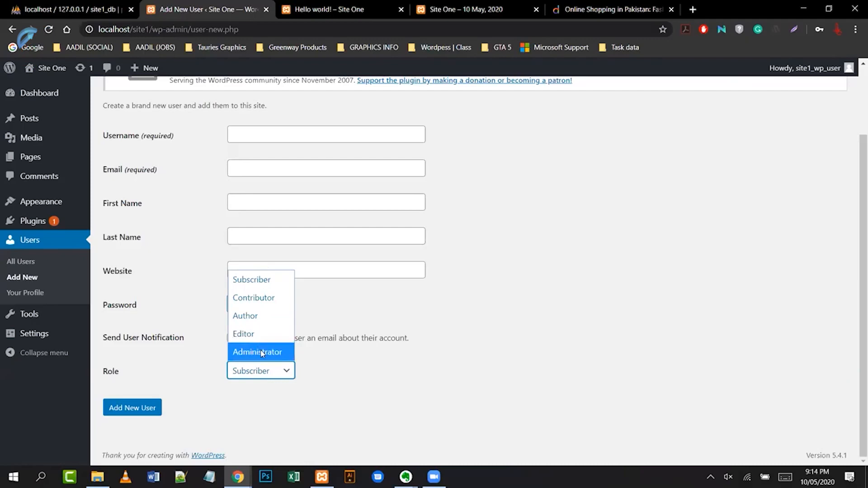
click(530, 378)
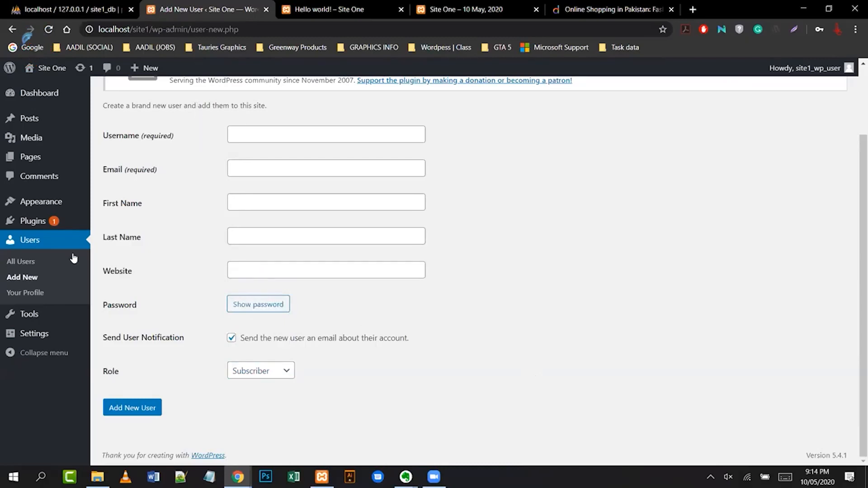
- Fill in the user's first name and last name on the Your Profile page
click(26, 294)
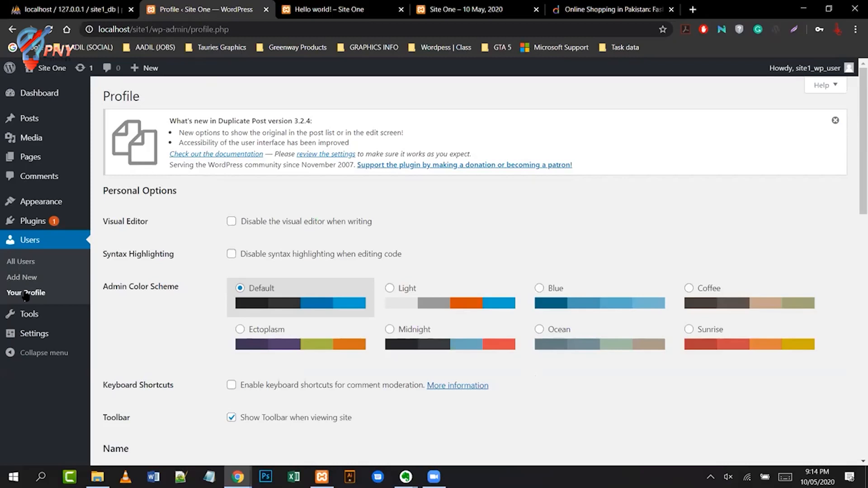
scroll(557, 171, down, 3)
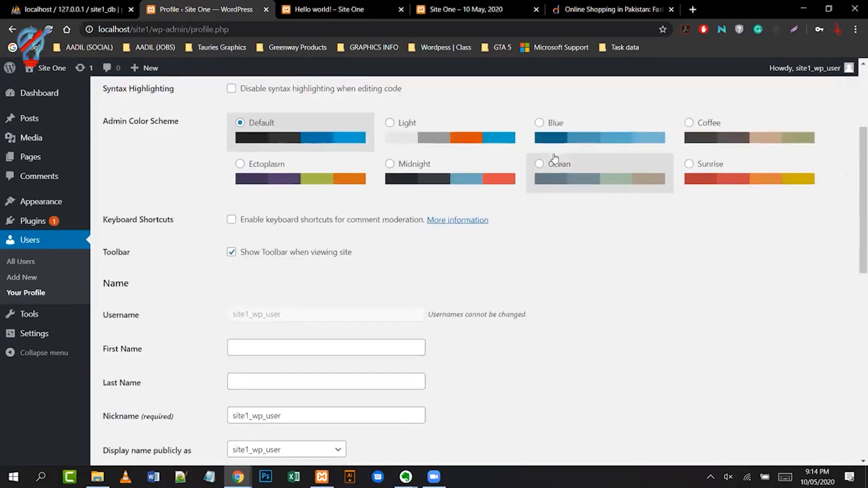
click(272, 346)
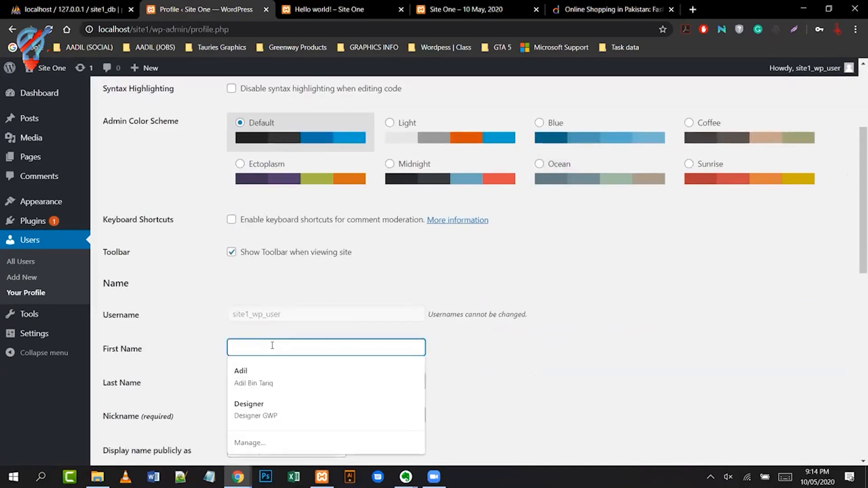
key(Tab)
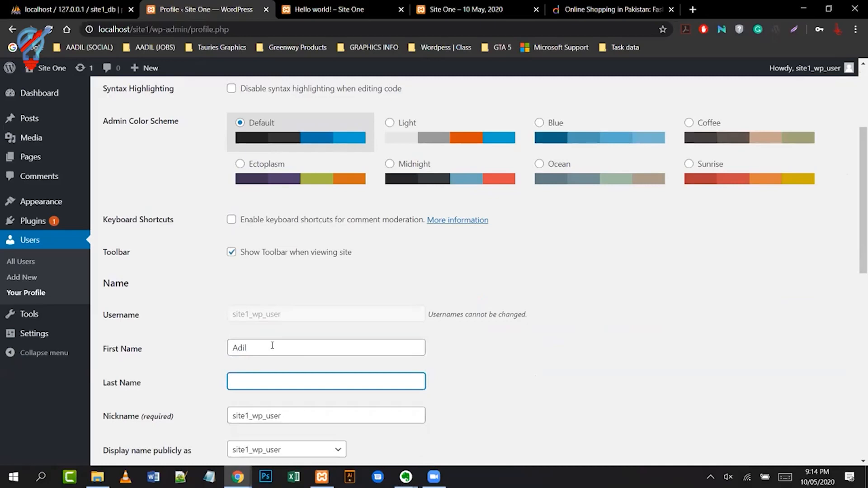
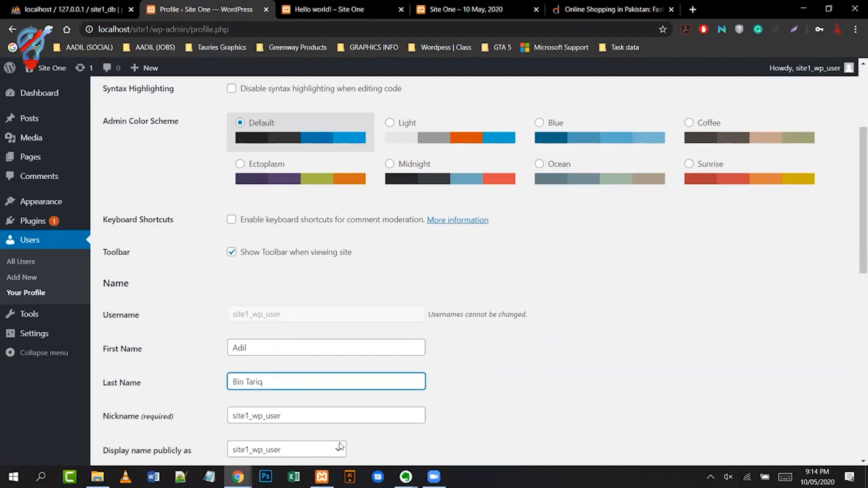
click(497, 397)
- Scroll through the rest of the profile page, then start a new blank browser tab
scroll(495, 397, down, 2)
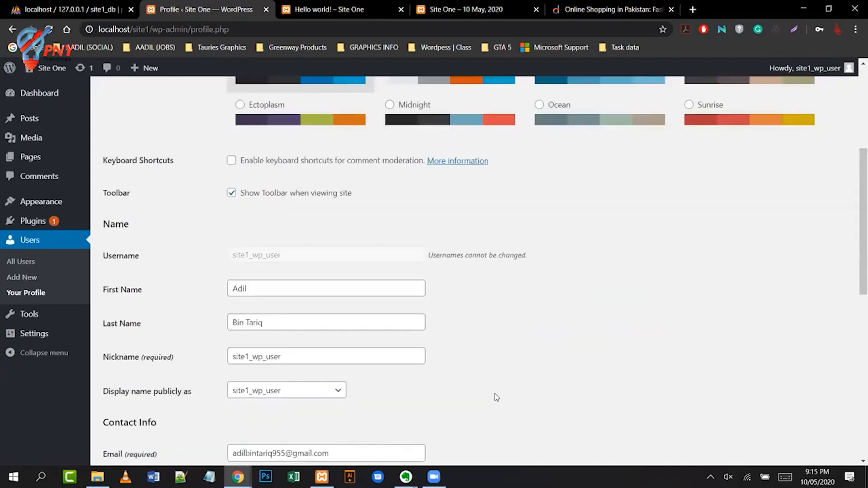
scroll(496, 397, down, 2)
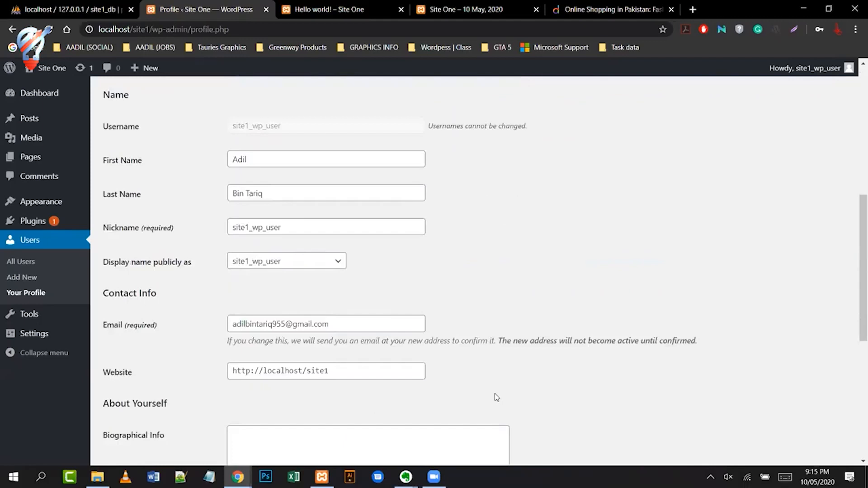
scroll(495, 394, down, 2)
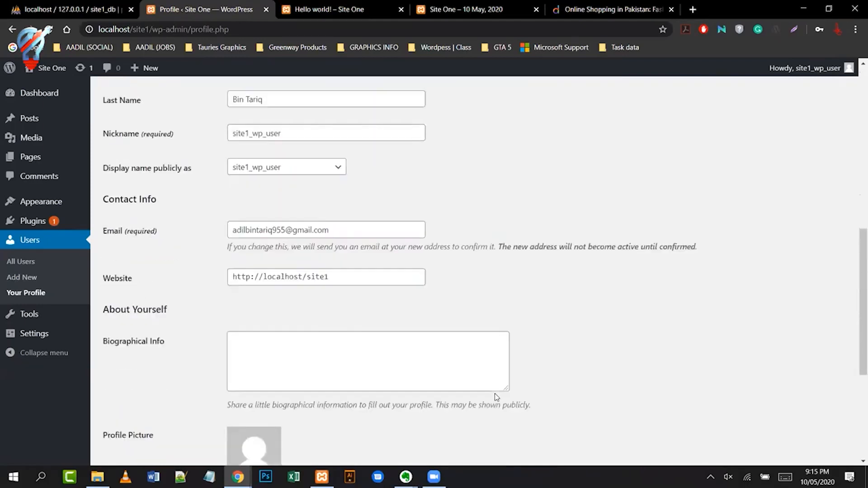
scroll(494, 394, down, 1)
scroll(494, 393, down, 2)
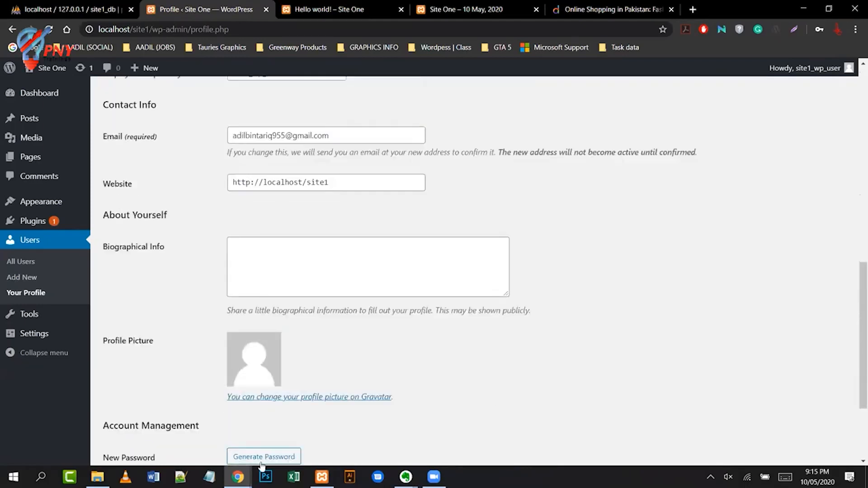
mouse_move(836, 72)
click(694, 10)
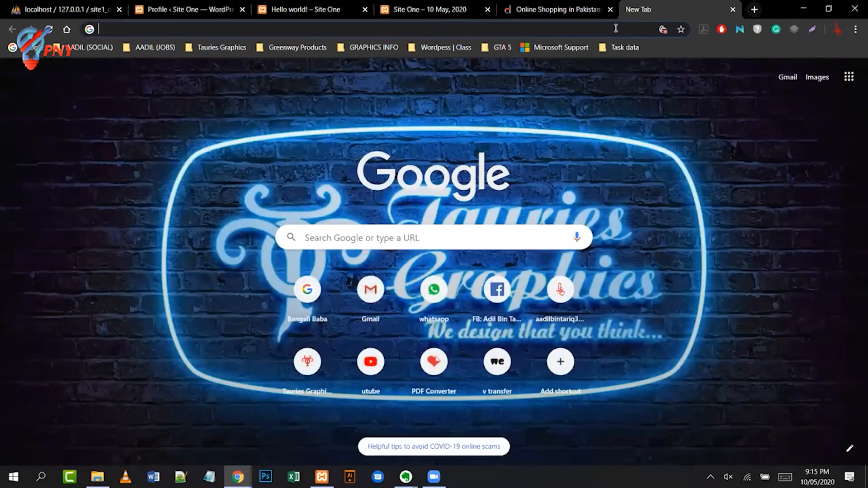
- Search Google for 'propakistani' from the new tab's address bar
text(pro)
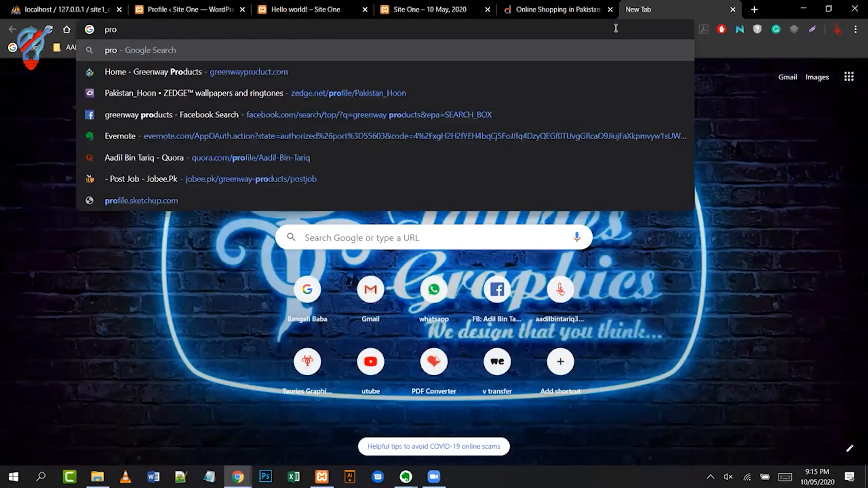
text(pakistani)
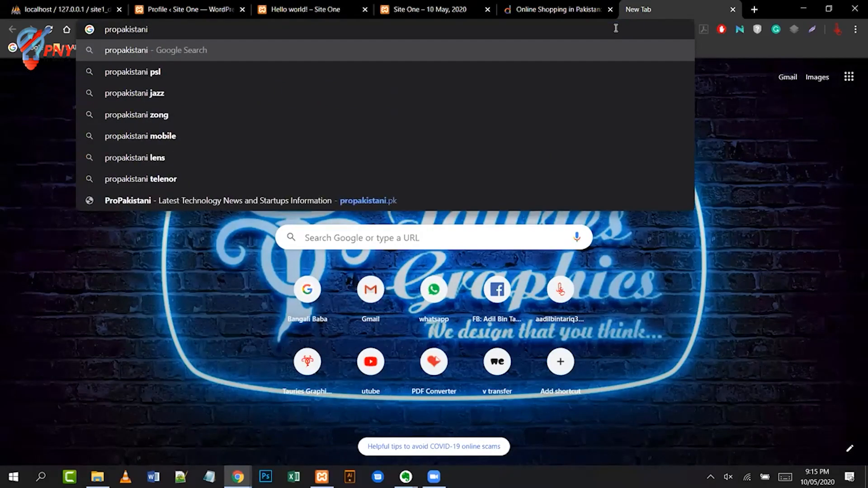
key(Return)
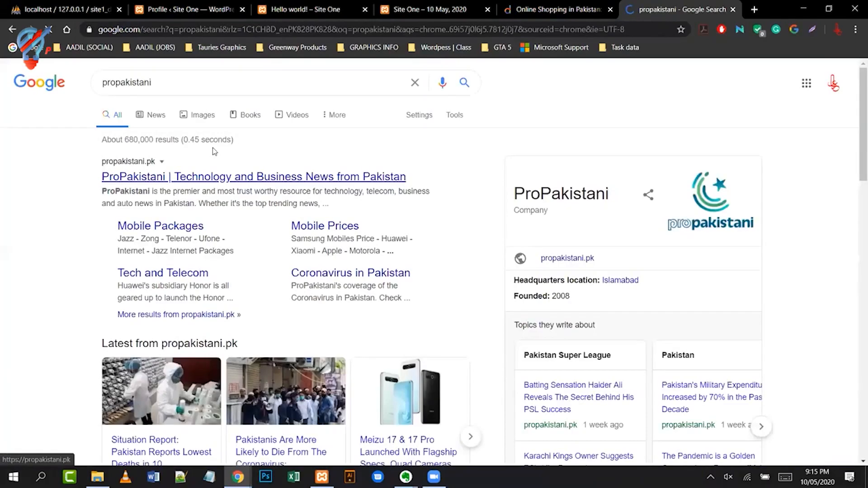
- Open propakistani.pk from the results, browse its news feed and decline the notifications prompt
click(229, 179)
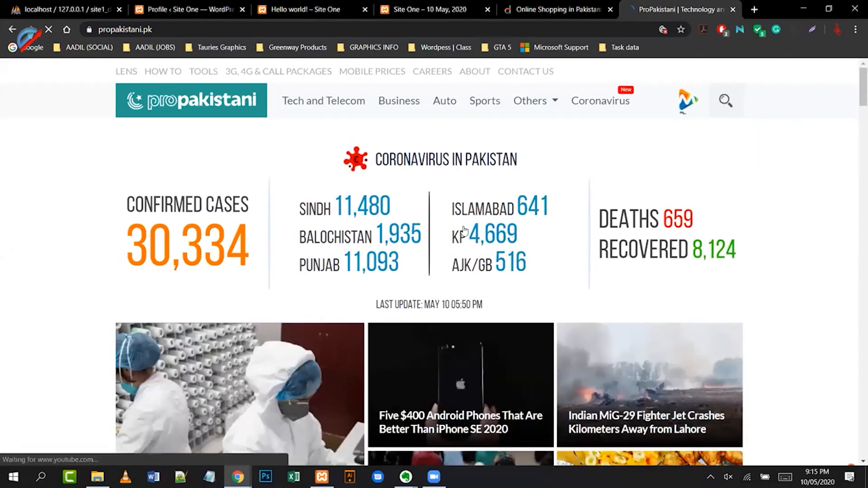
scroll(391, 244, down, 6)
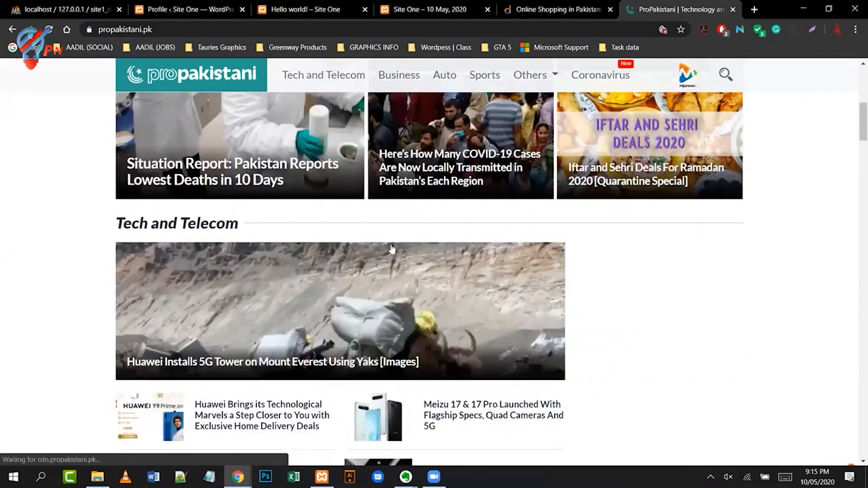
scroll(323, 285, down, 2)
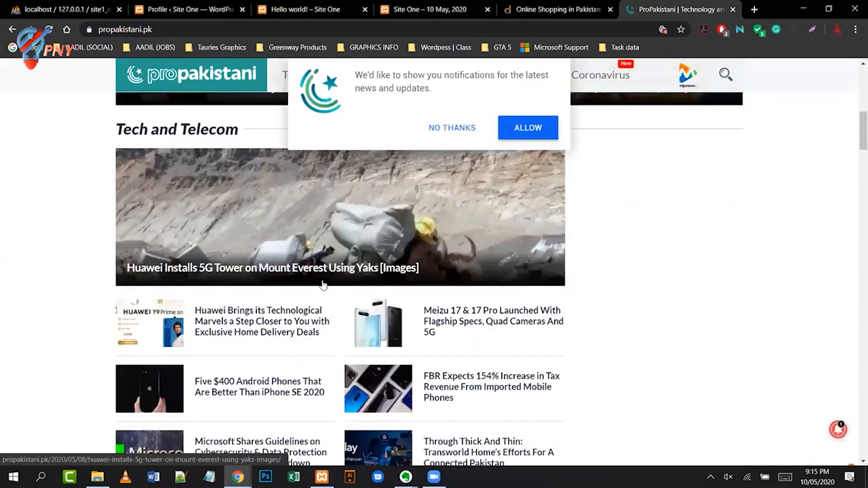
scroll(323, 285, down, 4)
scroll(323, 285, down, 2)
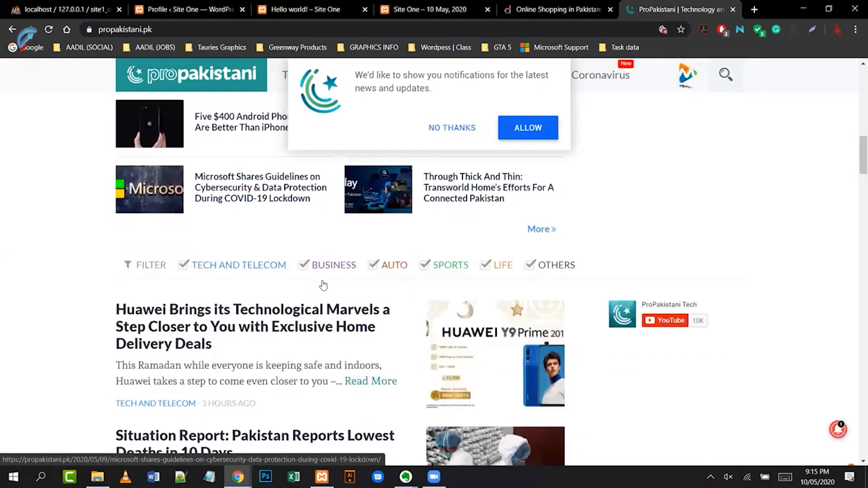
scroll(323, 285, down, 7)
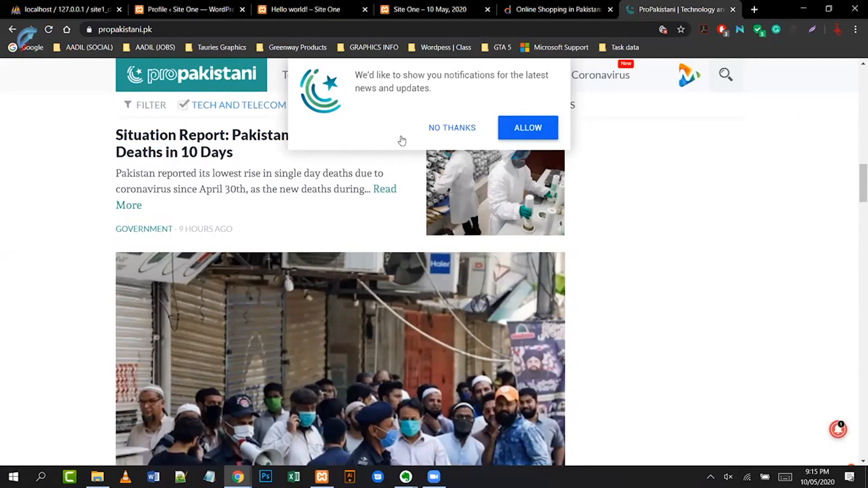
click(447, 128)
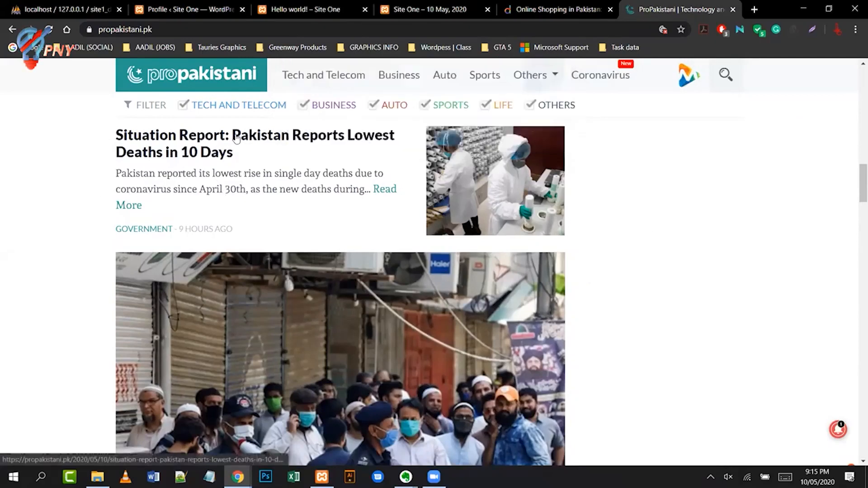
- Read 'Situation Report: Pakistan Reports Lowest Deaths in 10 Days' down to the footer, then back to the author box
click(557, 191)
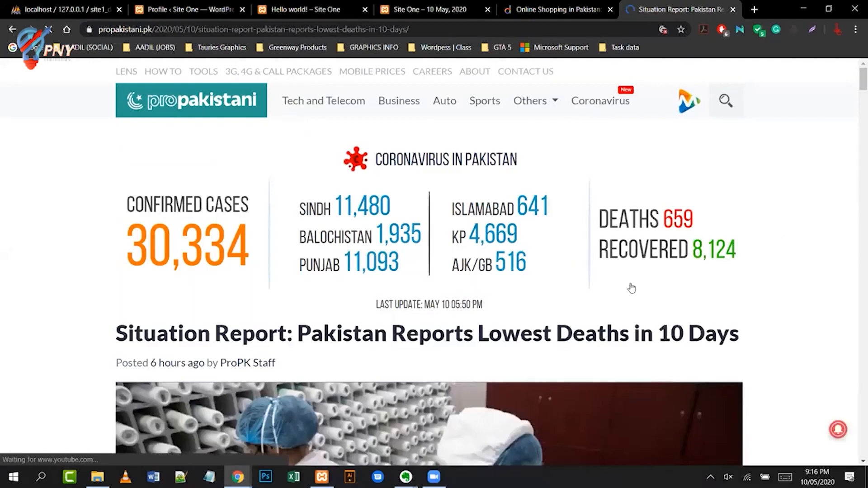
scroll(627, 317, down, 5)
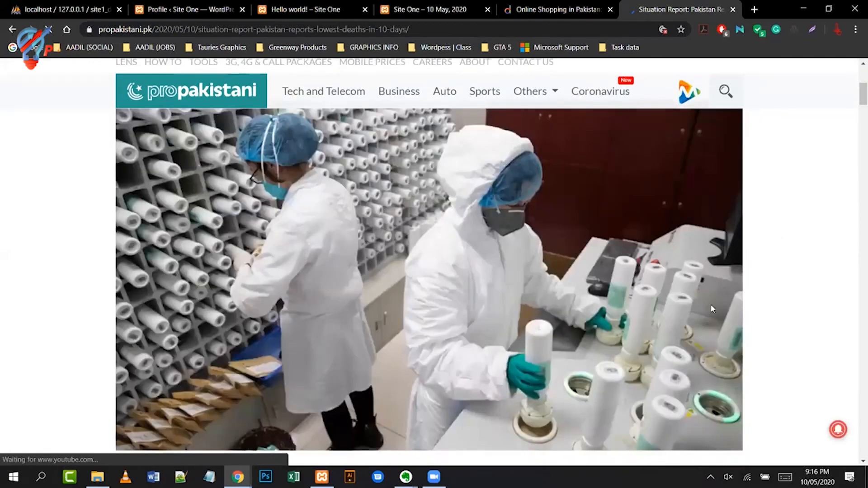
scroll(711, 305, down, 15)
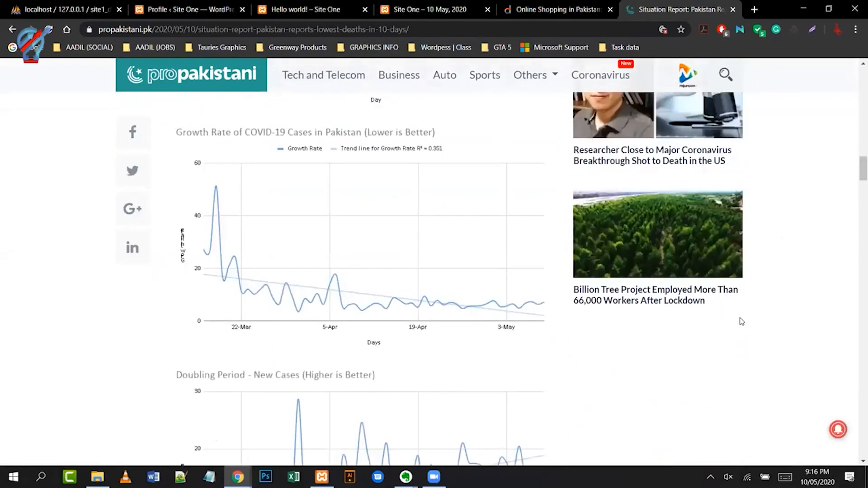
scroll(742, 322, down, 10)
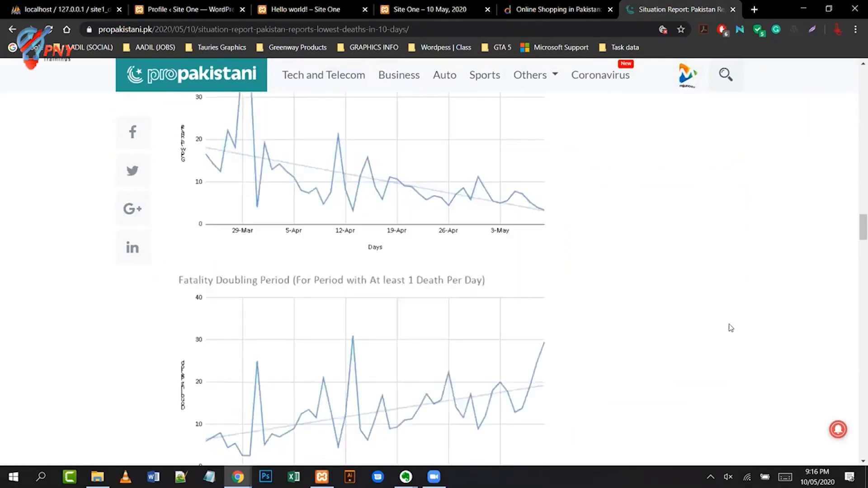
scroll(732, 328, down, 6)
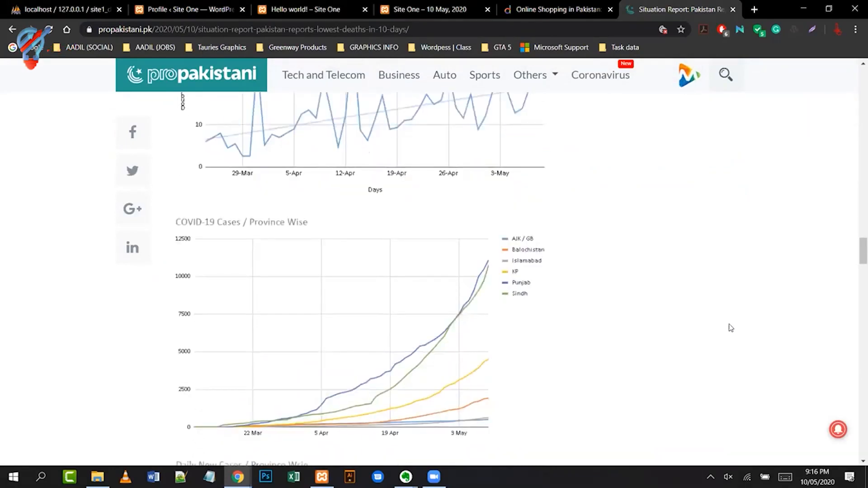
scroll(732, 328, down, 8)
scroll(729, 328, down, 10)
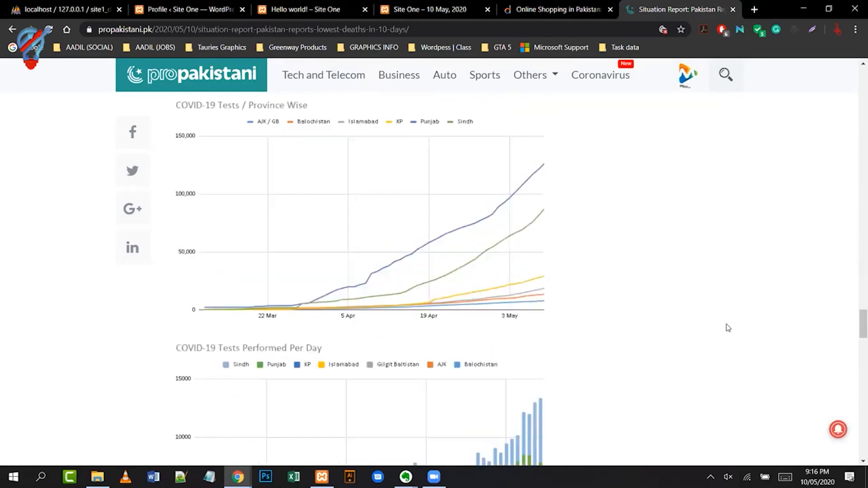
scroll(729, 328, down, 12)
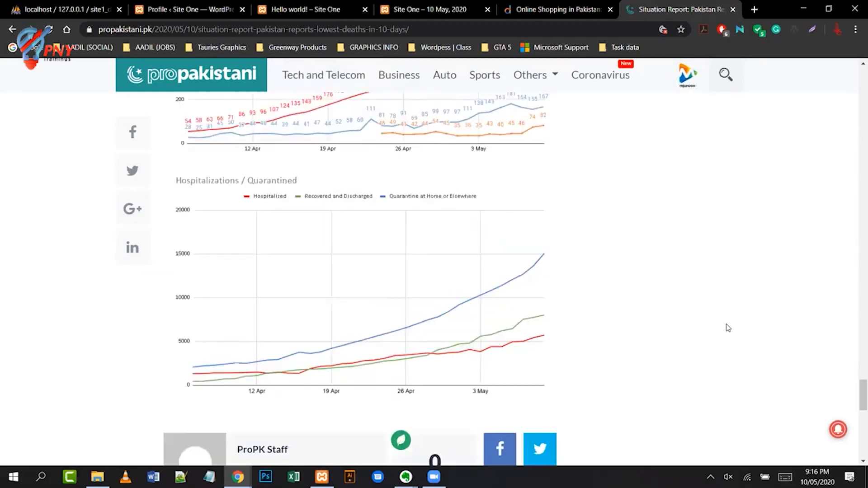
scroll(728, 328, down, 2)
scroll(727, 325, down, 10)
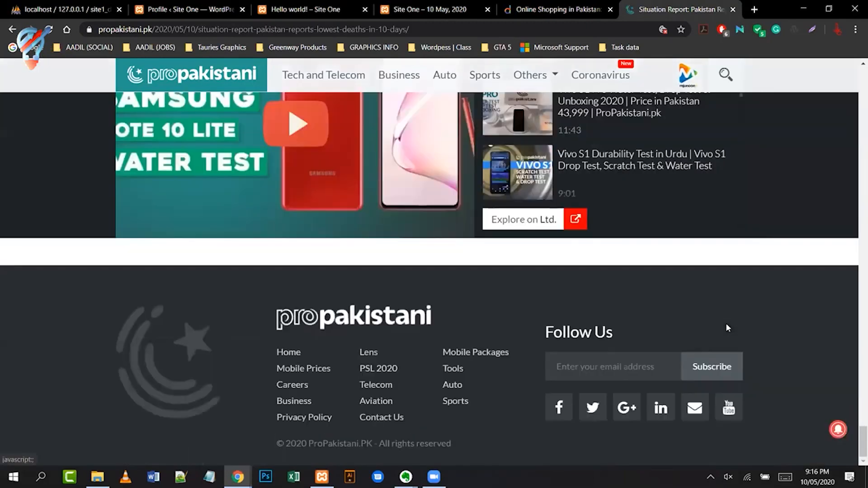
scroll(726, 323, up, 3)
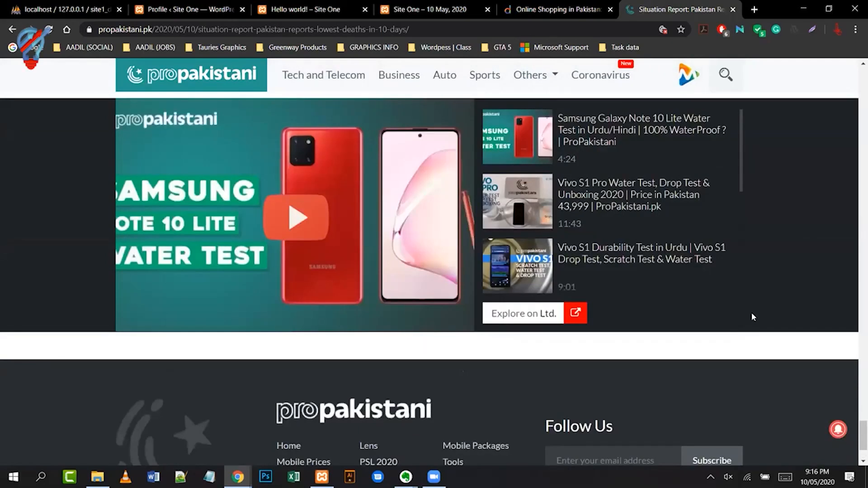
scroll(752, 317, up, 6)
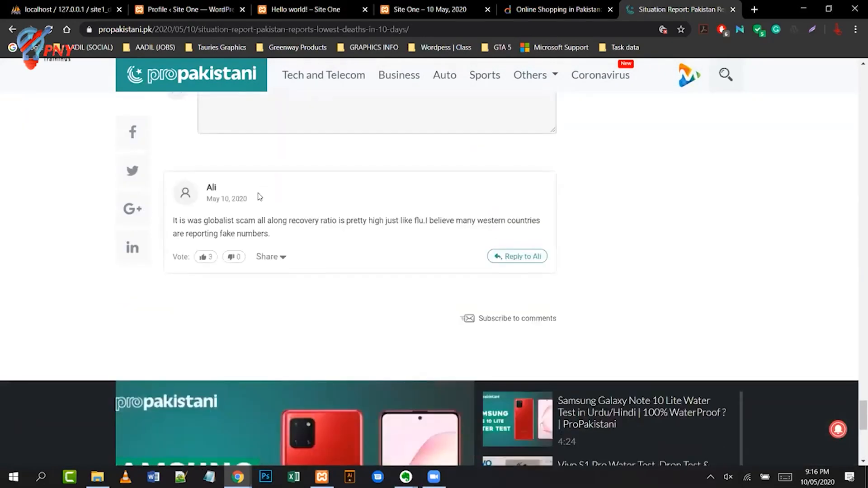
scroll(767, 227, up, 4)
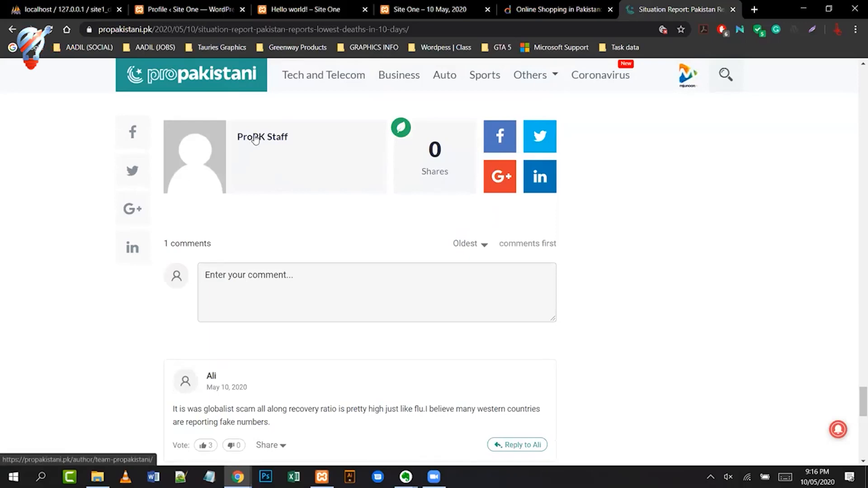
- Open the ProPK Staff author page and highlight '/author' in its web address
click(253, 141)
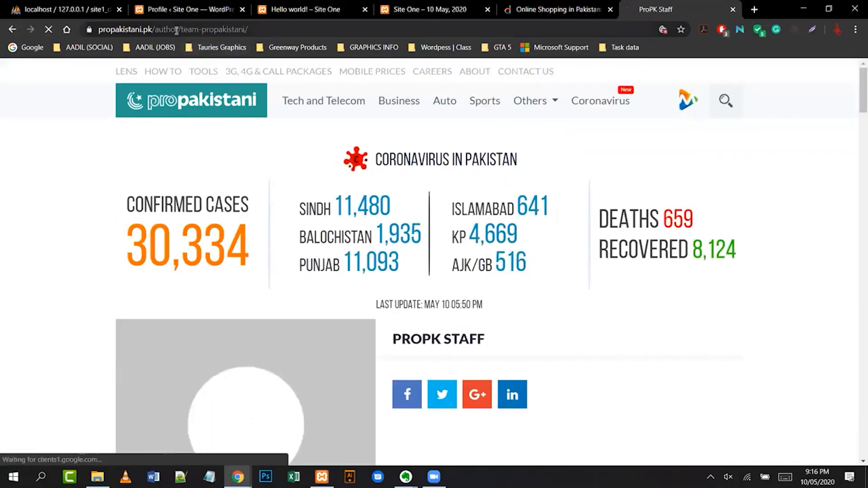
drag(152, 30, 176, 29)
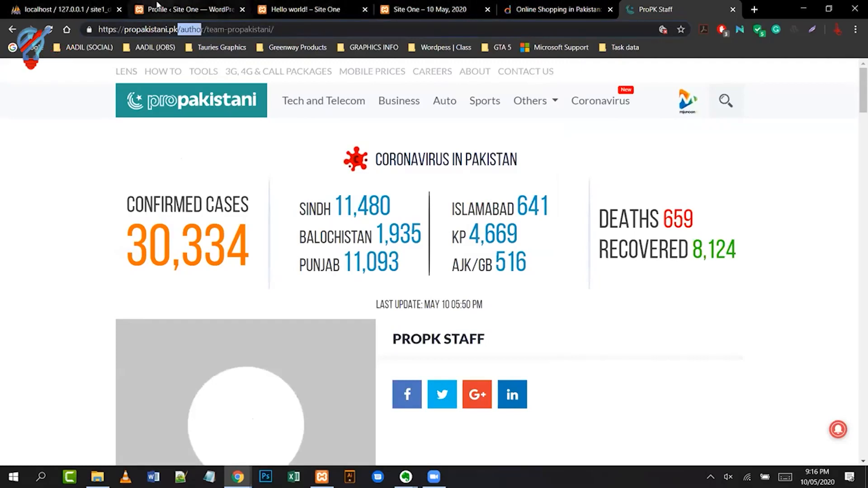
click(158, 5)
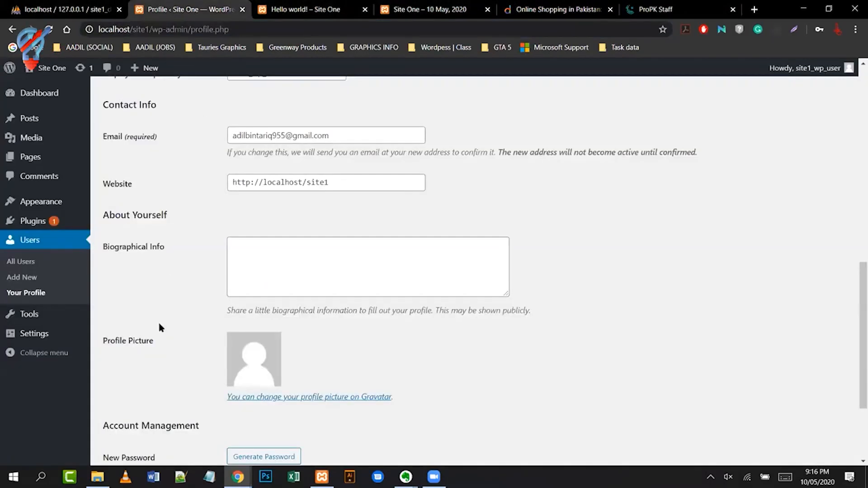
- On Users > Add New, list the Role options: Subscriber, Contributor, Author, Editor, Administrator
scroll(162, 328, down, 3)
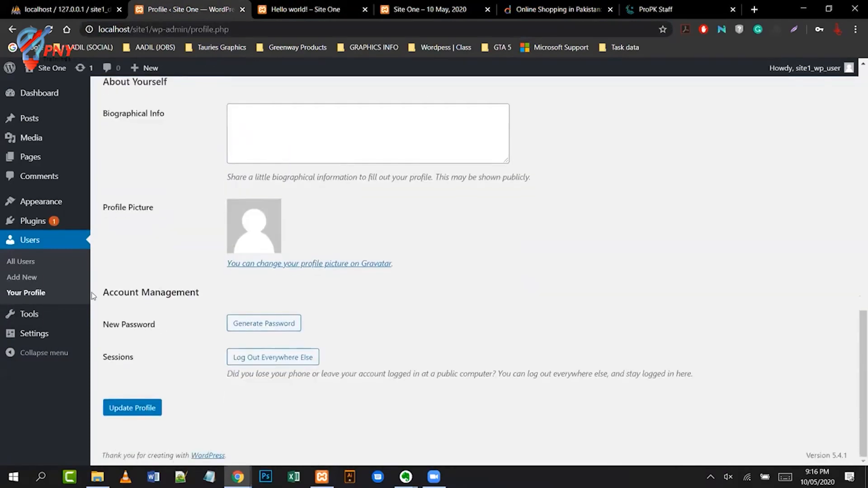
click(18, 277)
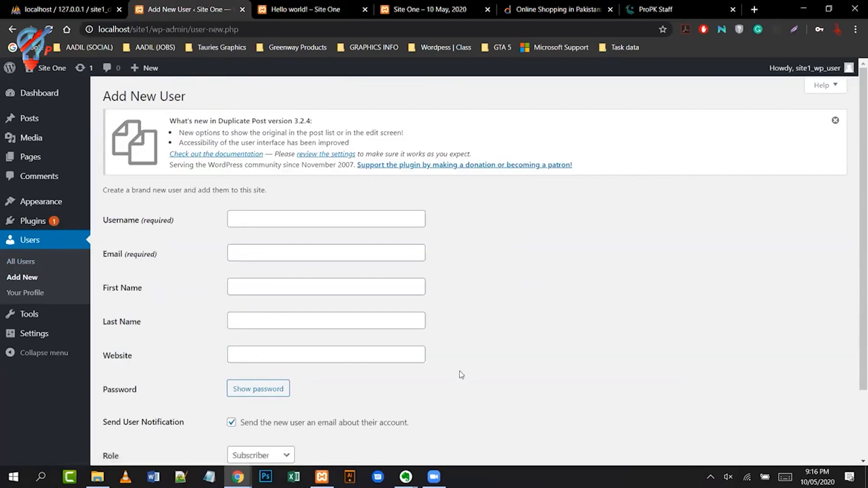
scroll(339, 386, down, 2)
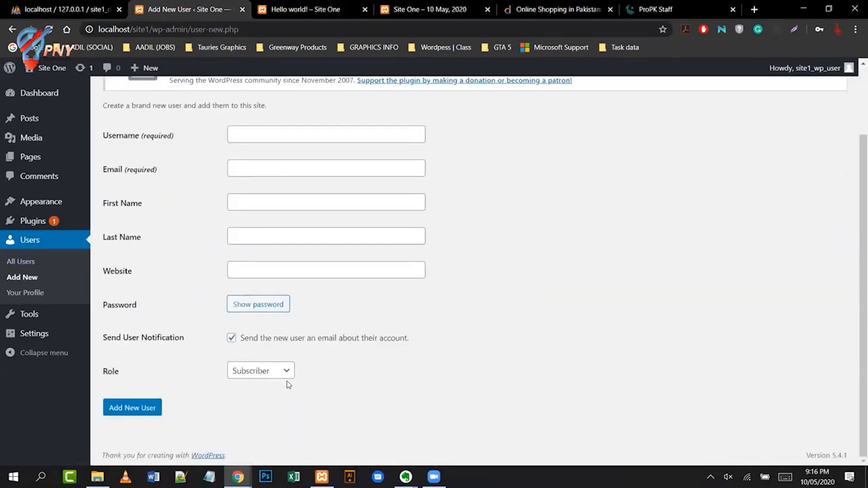
click(288, 375)
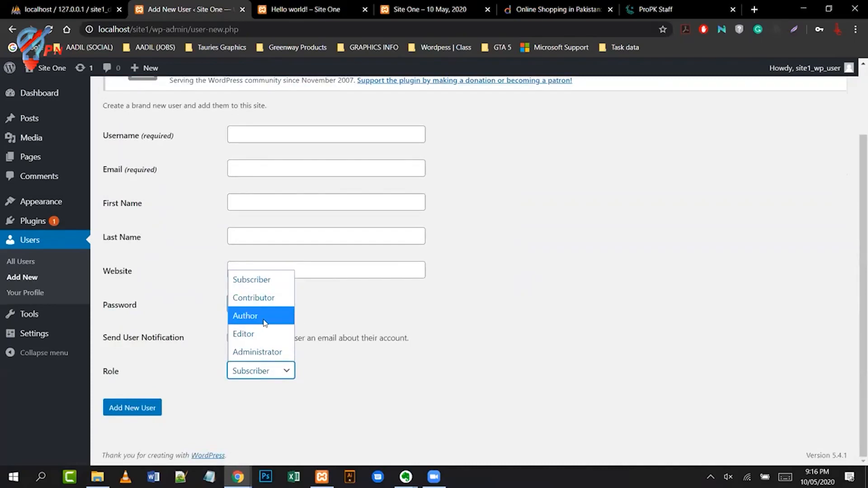
- Switch to the ProPK Staff author page tab and scroll through its recent articles
click(659, 13)
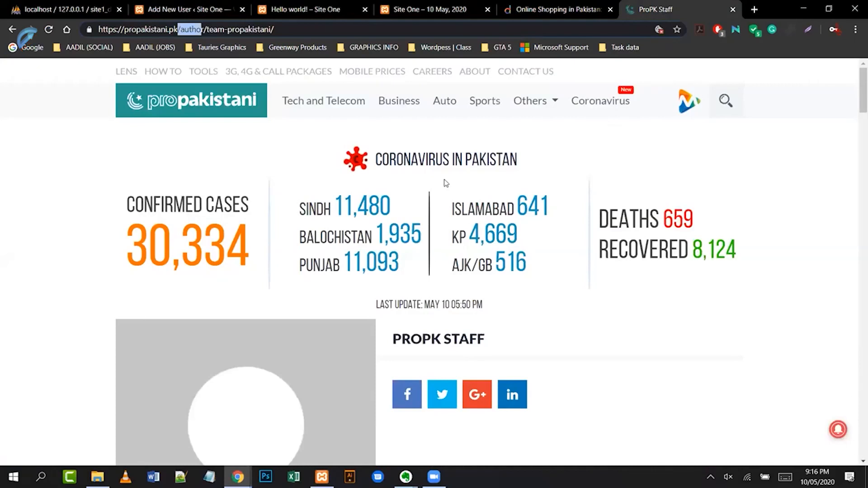
scroll(219, 365, down, 6)
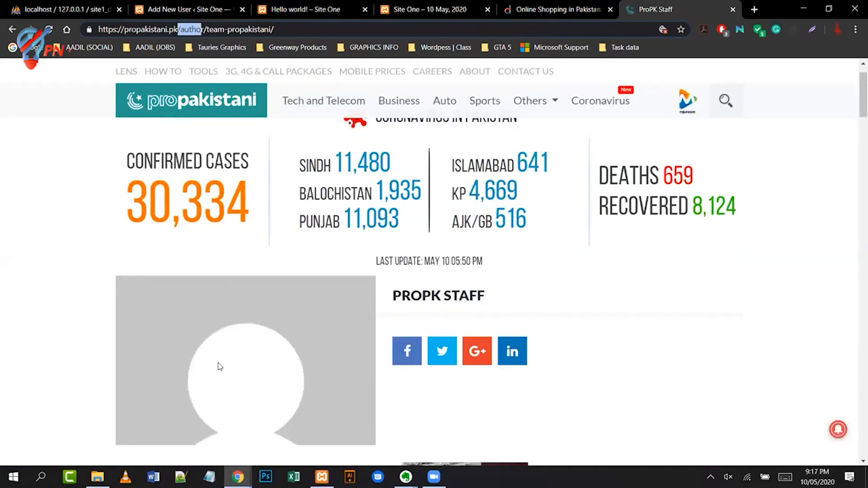
scroll(220, 367, down, 1)
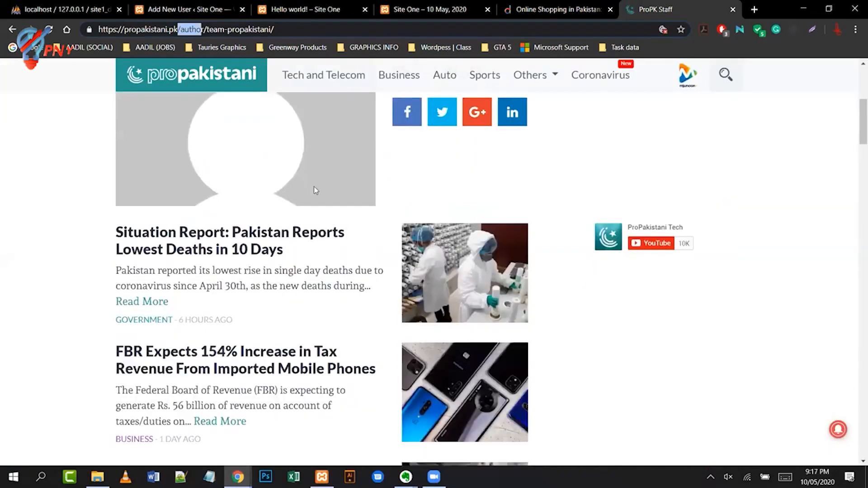
scroll(373, 198, up, 2)
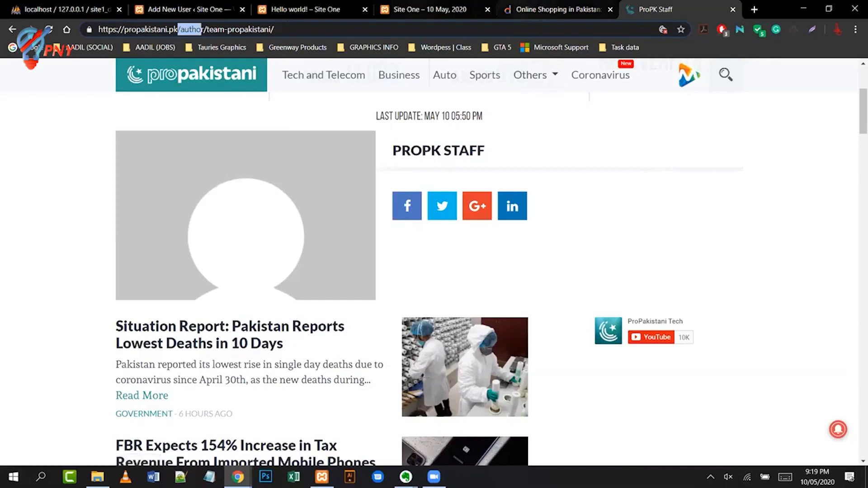
- Back on Site One's admin, go to the Tools page with the Categories and Tags Converter
click(189, 10)
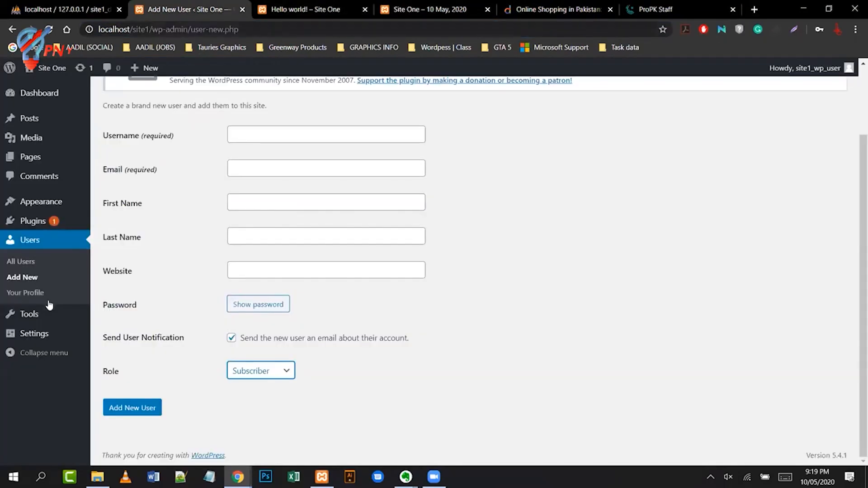
click(39, 313)
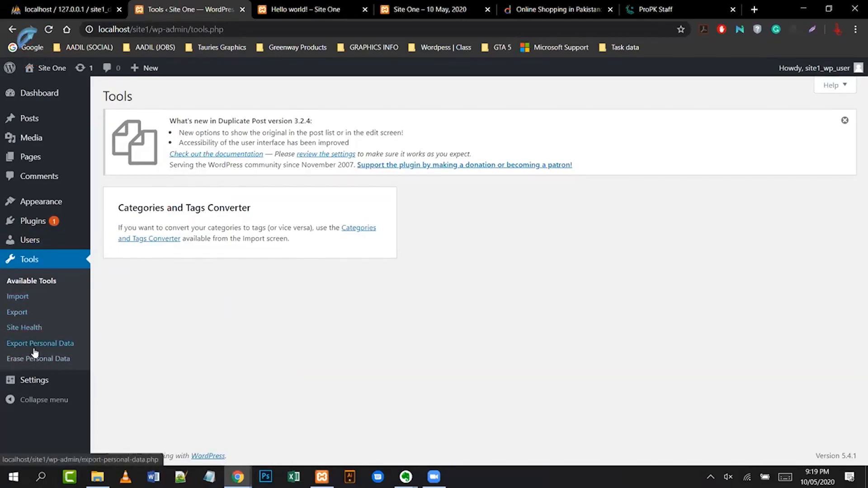
mouse_move(34, 378)
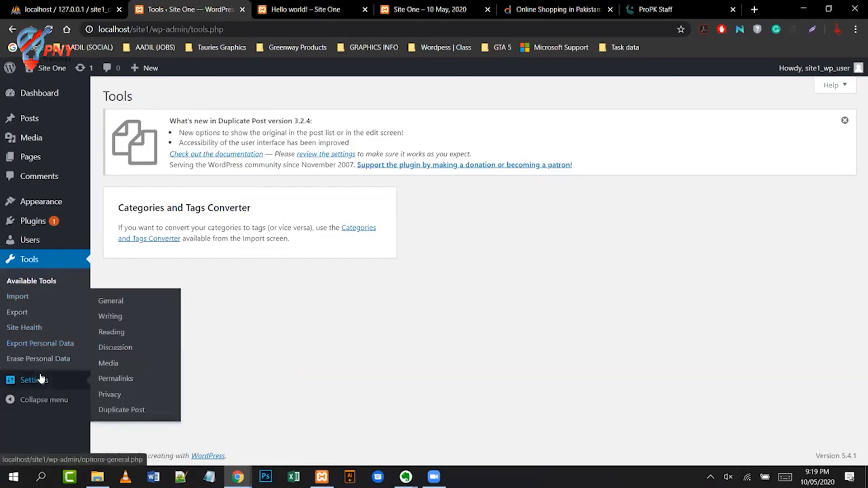
- Review Site One's General Settings, including the WordPress Address and Site Address fields, without changes
click(103, 301)
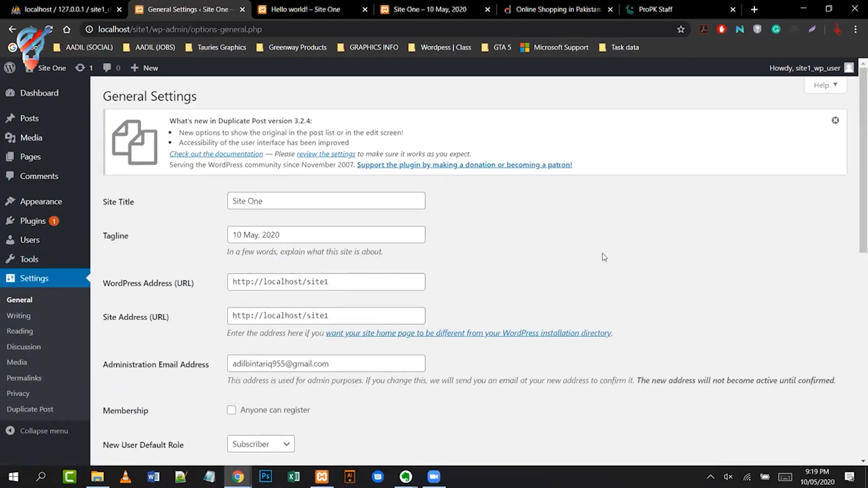
scroll(466, 213, down, 2)
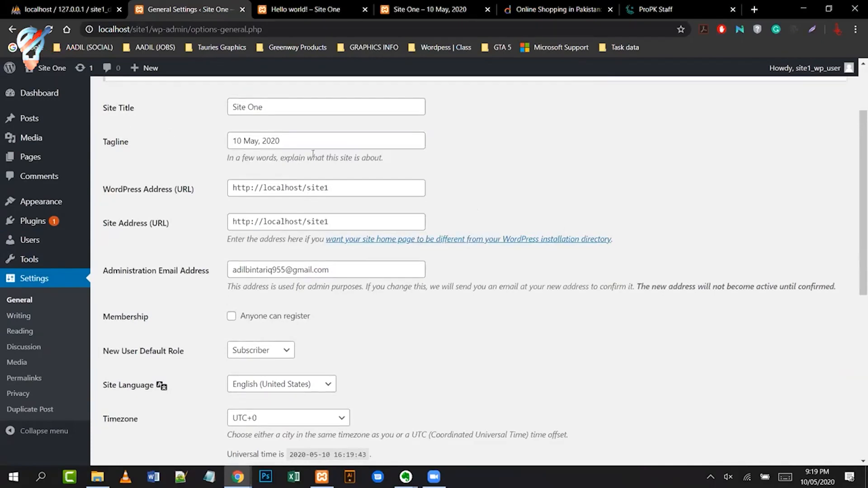
click(341, 189)
click(337, 218)
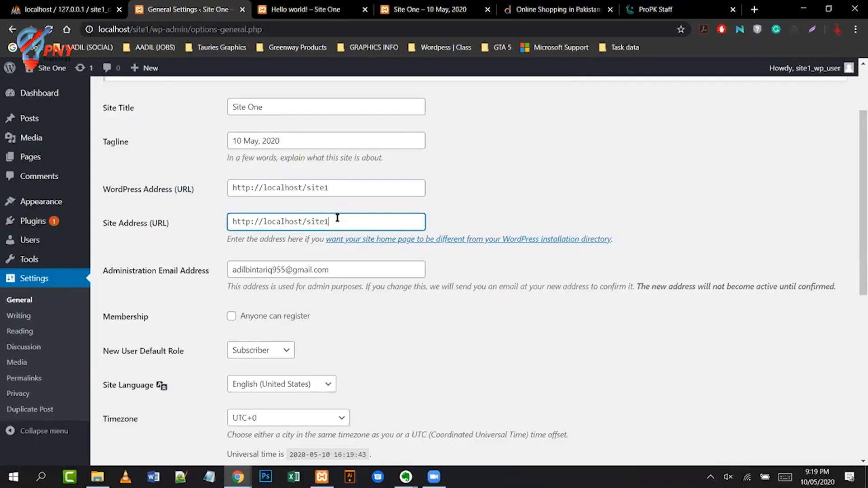
scroll(457, 333, down, 2)
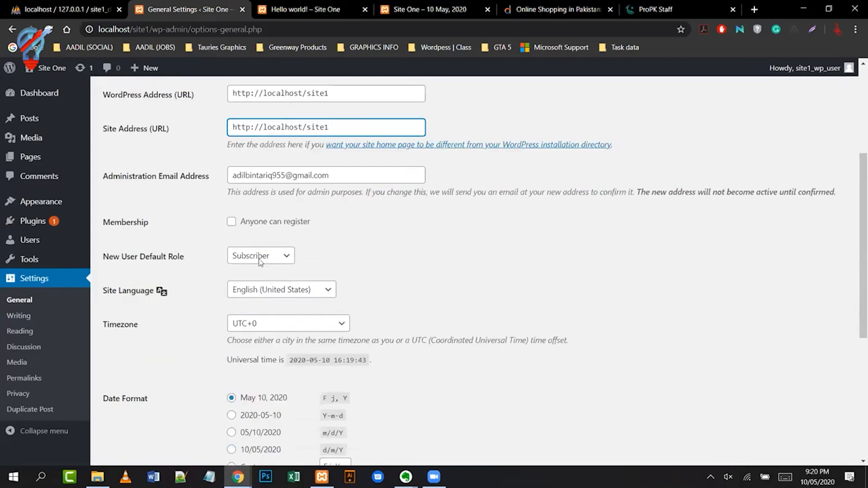
scroll(429, 318, down, 2)
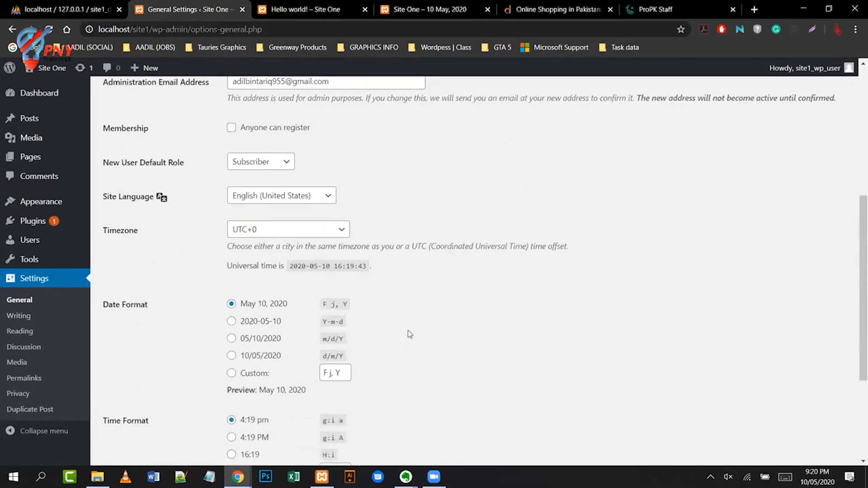
scroll(408, 334, down, 4)
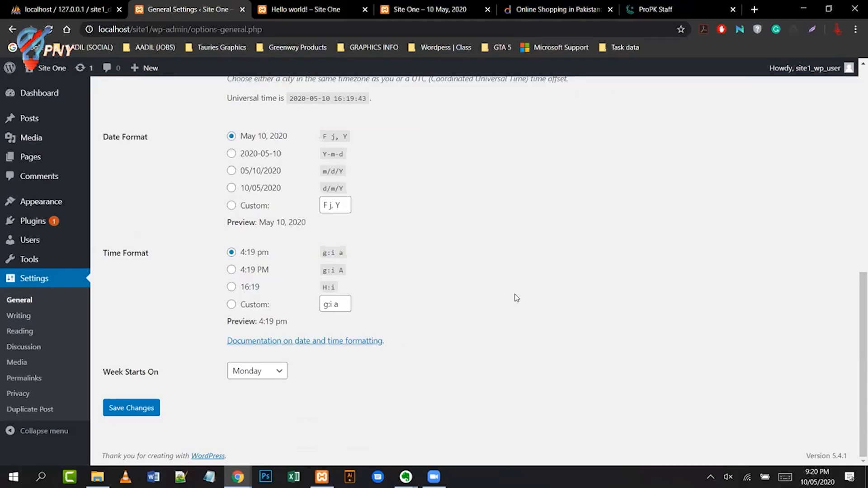
click(21, 316)
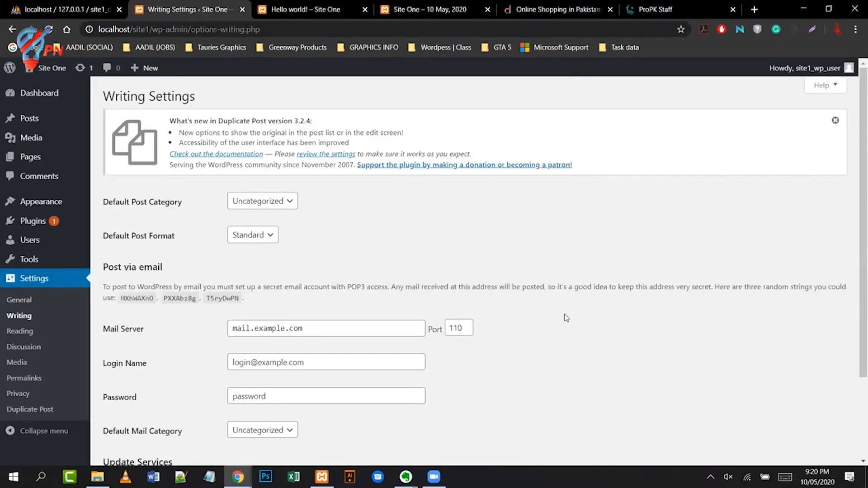
- Check the Default Post Category and Format lists, keeping Uncategorized and Standard
scroll(566, 318, down, 2)
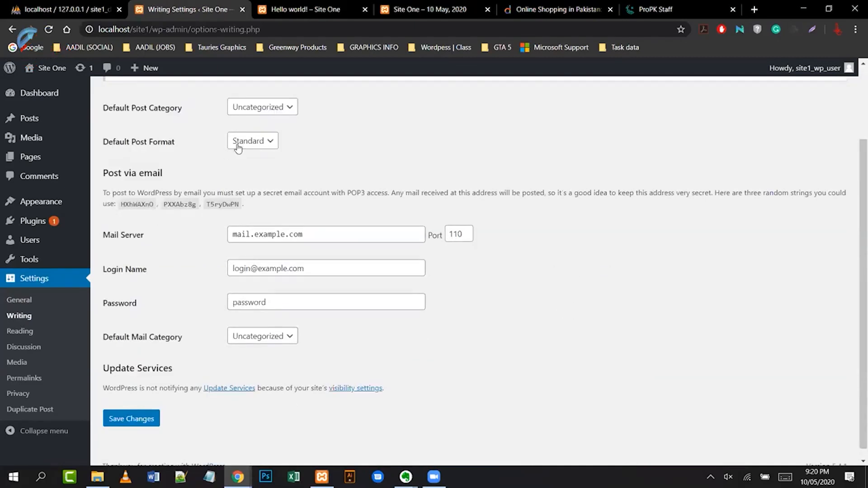
click(290, 112)
click(291, 157)
click(276, 143)
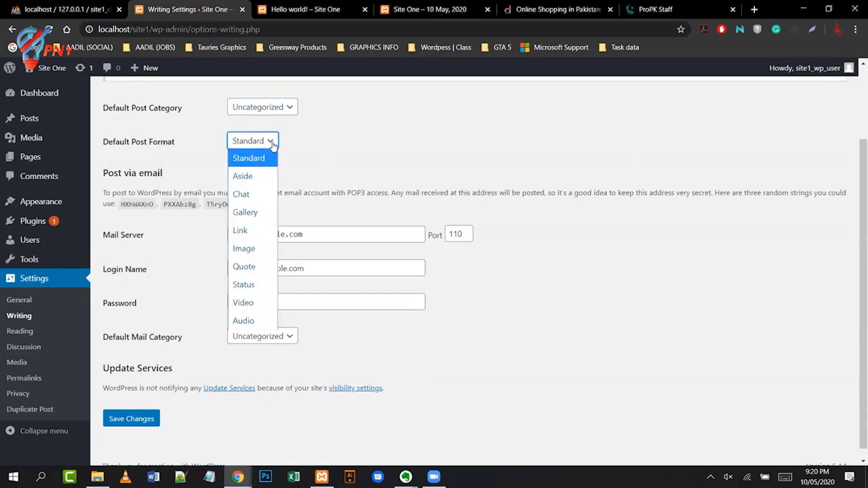
click(461, 163)
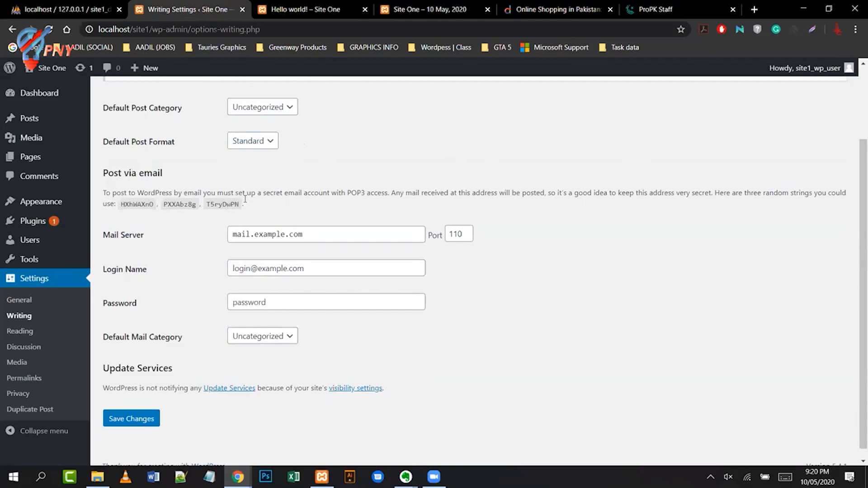
- Look over the Mail Server, Login Name and Password fields, leaving them unchanged
click(326, 240)
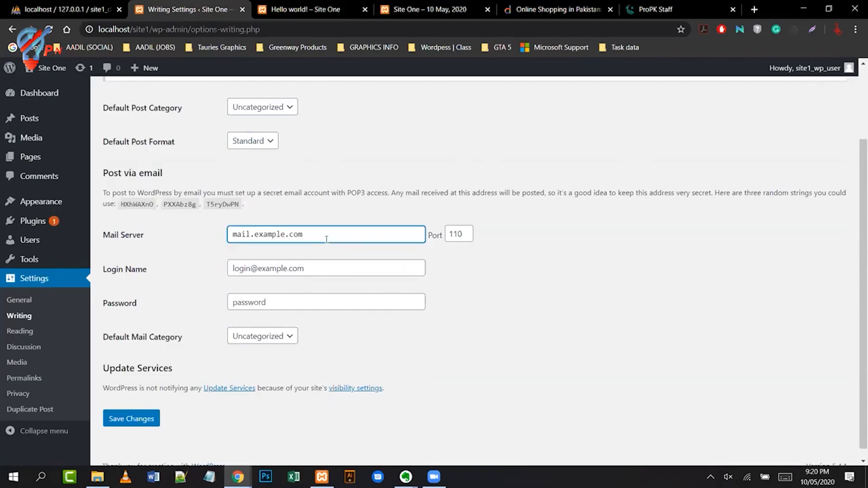
click(330, 267)
click(324, 303)
click(408, 359)
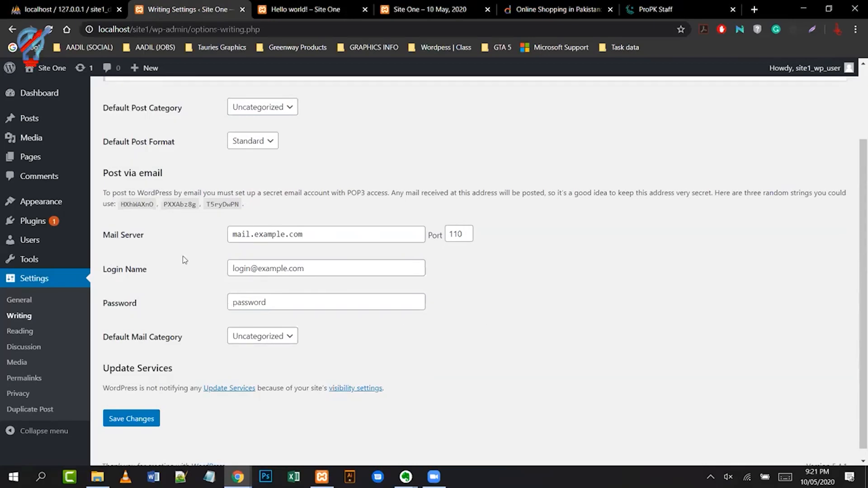
click(16, 333)
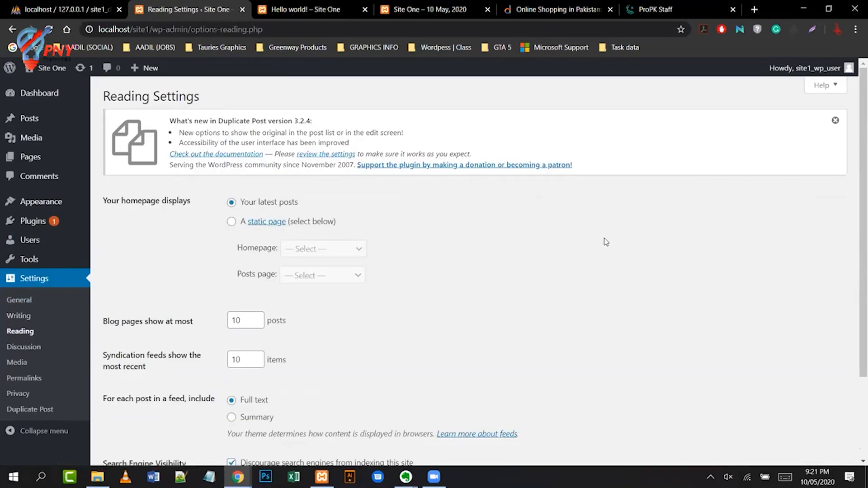
- Set Site One's homepage to the static Sample Page and save the Reading Settings
scroll(606, 242, down, 3)
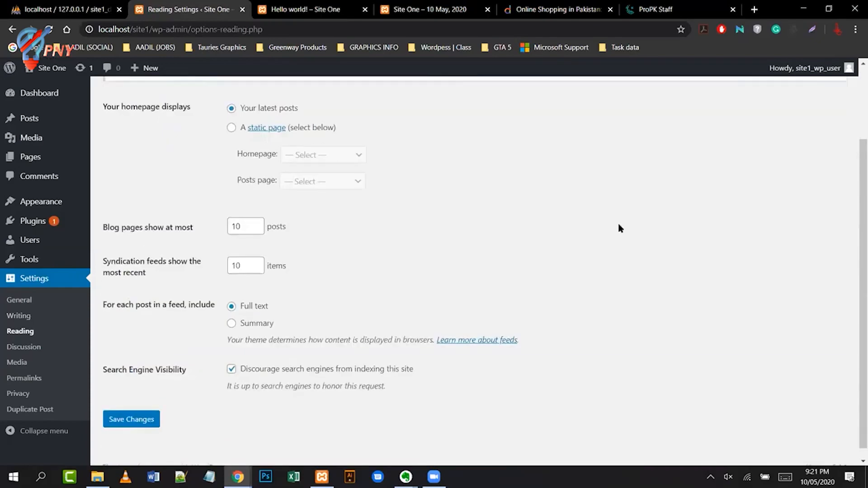
click(231, 127)
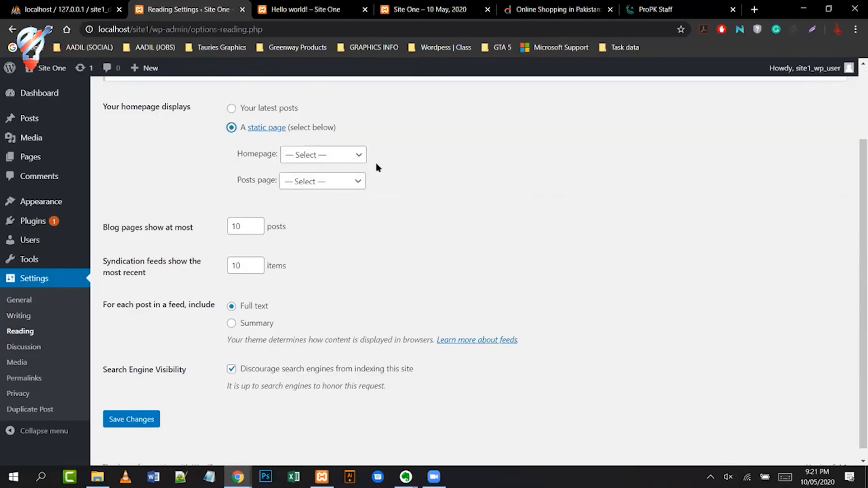
click(352, 156)
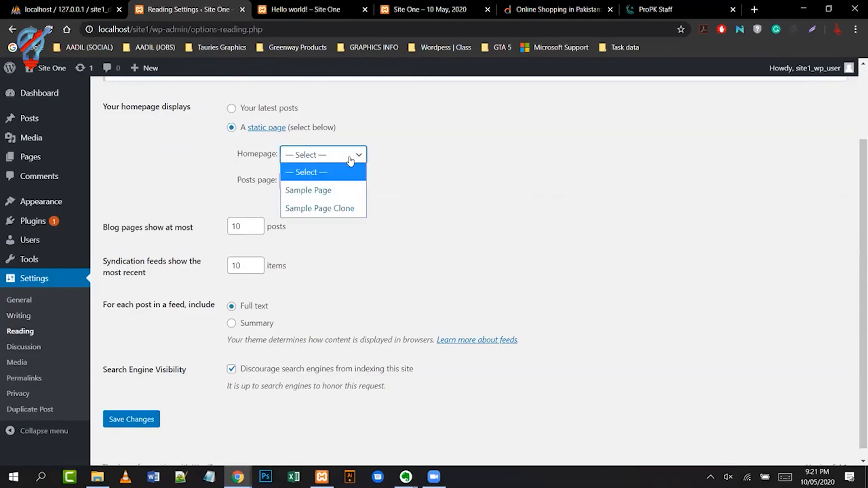
click(341, 188)
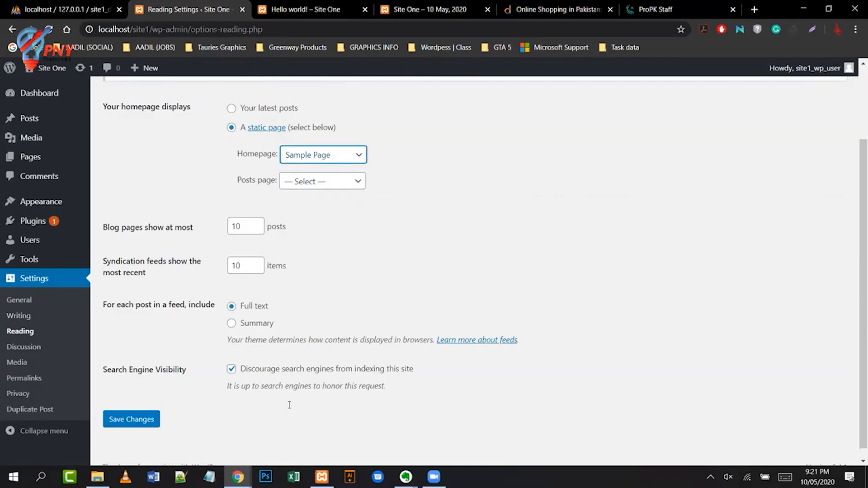
click(116, 425)
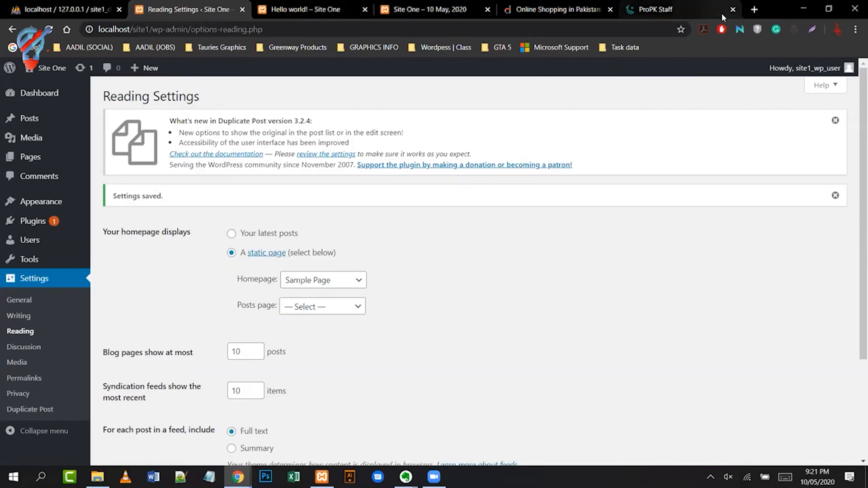
- Launch Site One's live site from the admin bar's Visit Site link in a new tab
mouse_move(47, 69)
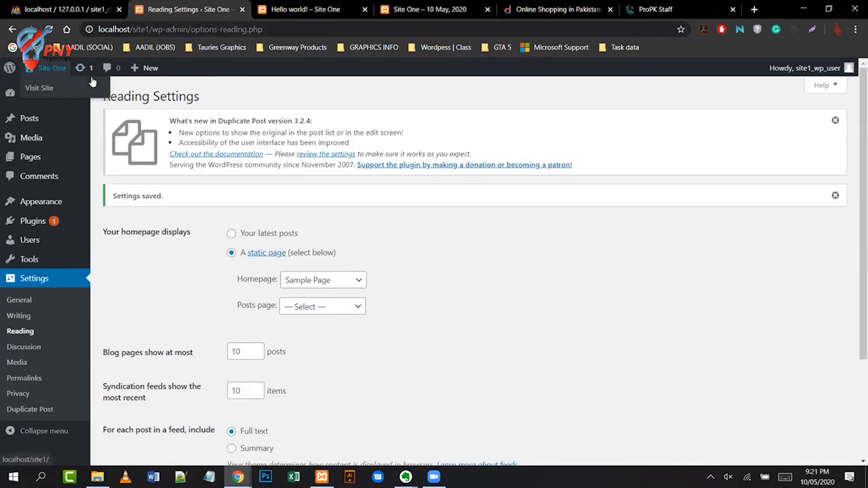
right_click(35, 85)
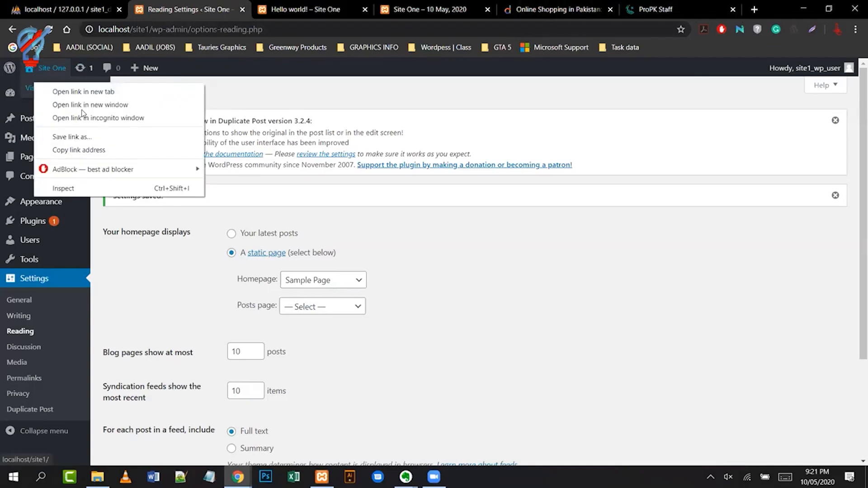
click(129, 91)
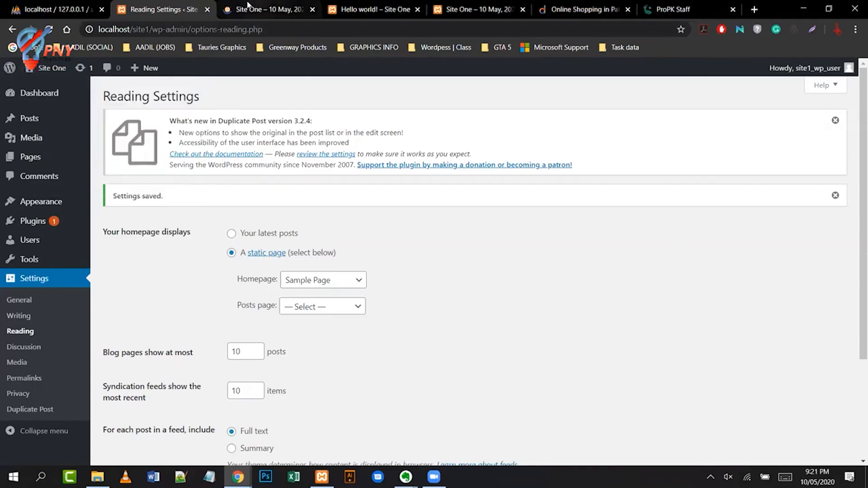
click(254, 9)
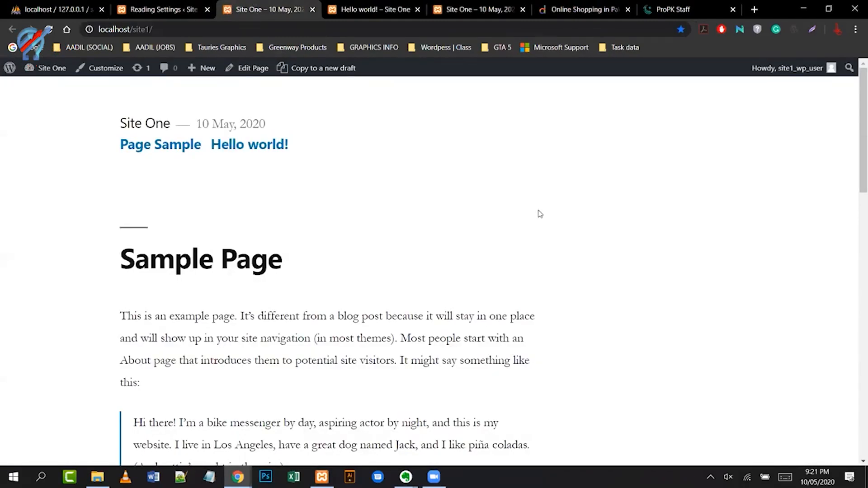
- Check that localhost/site1/ shows Sample Page, then go back to Reading Settings
scroll(539, 214, down, 1)
scroll(422, 233, down, 3)
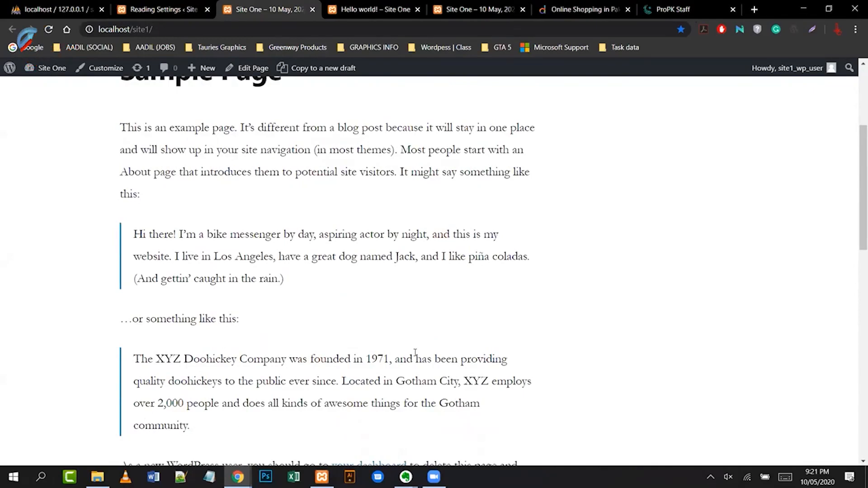
scroll(507, 288, up, 3)
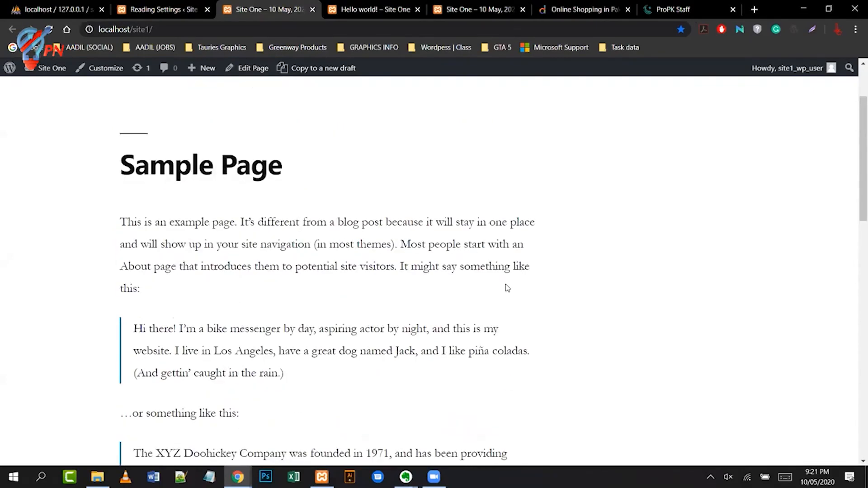
scroll(508, 288, up, 2)
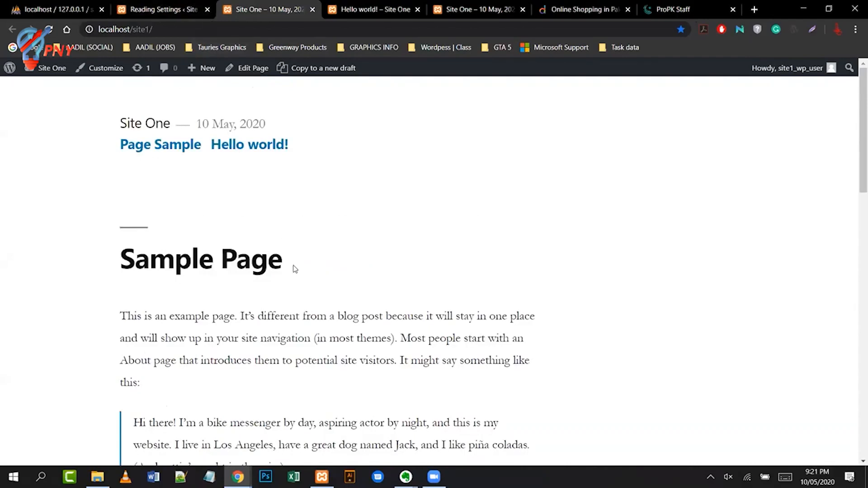
click(155, 12)
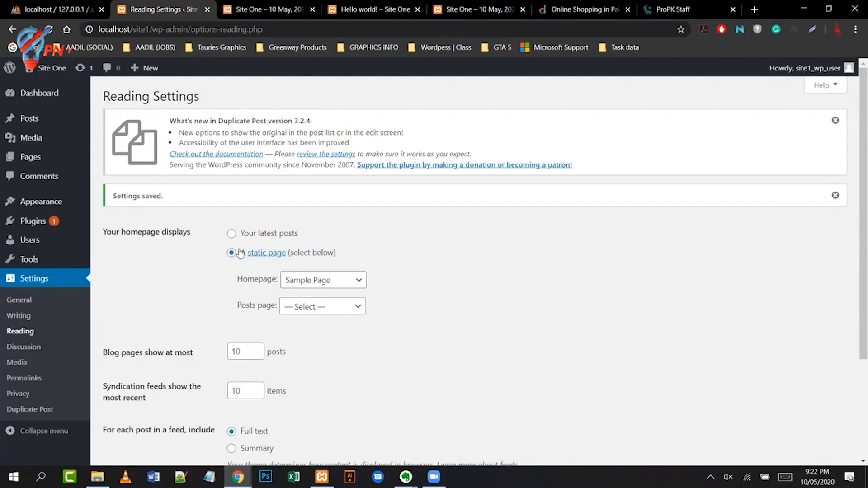
- View All Pages in a new tab, confirming Sample Page is labelled Front Page, then return to Reading Settings
mouse_move(37, 156)
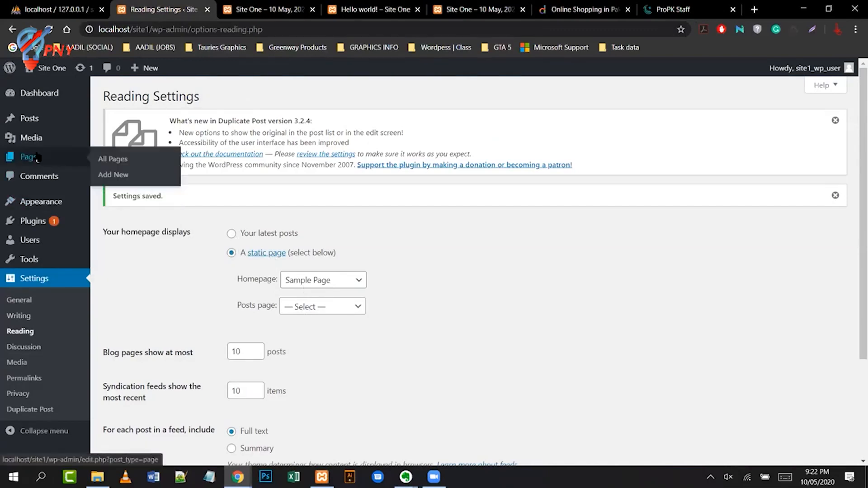
right_click(115, 159)
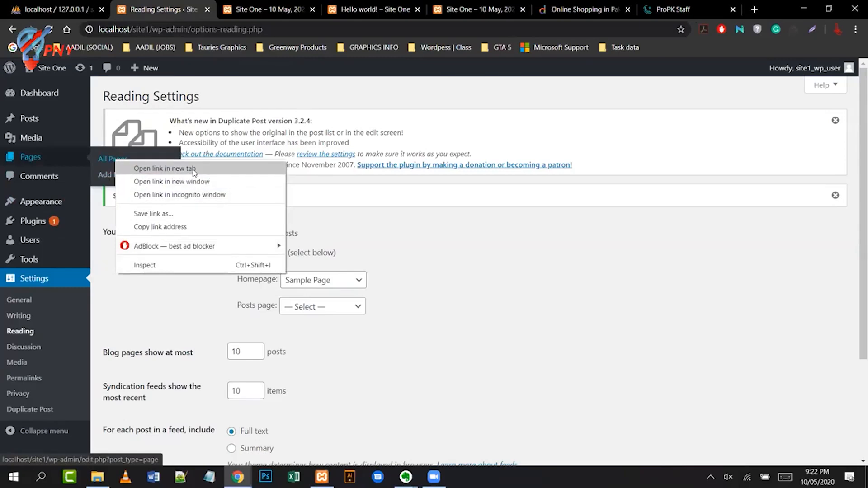
click(193, 169)
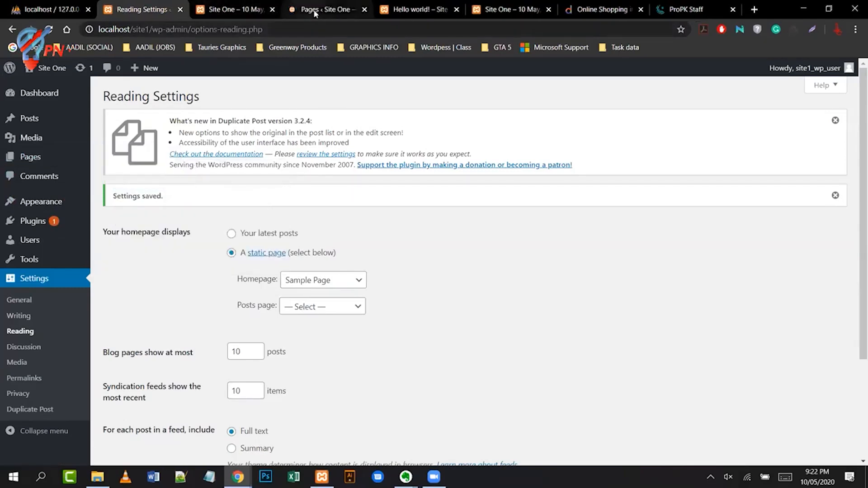
click(315, 11)
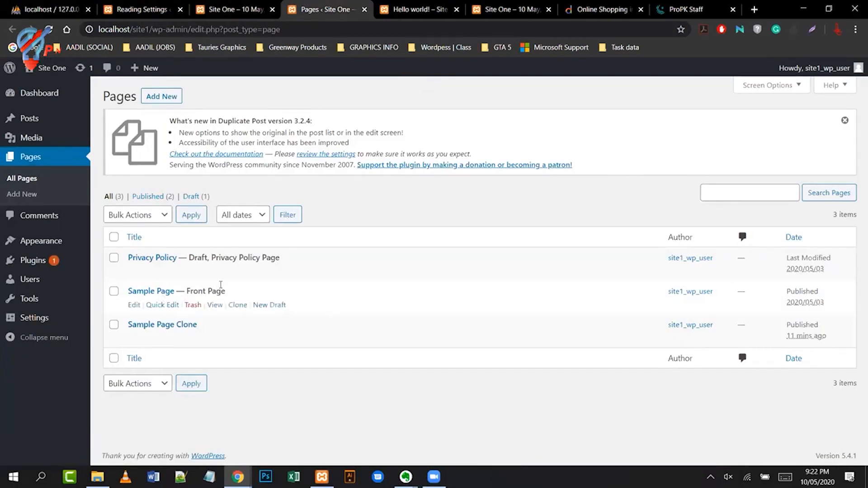
click(204, 12)
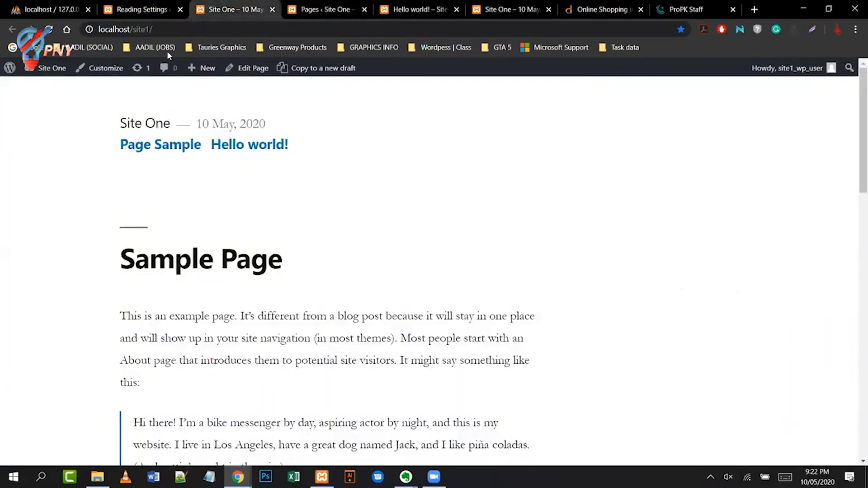
click(157, 13)
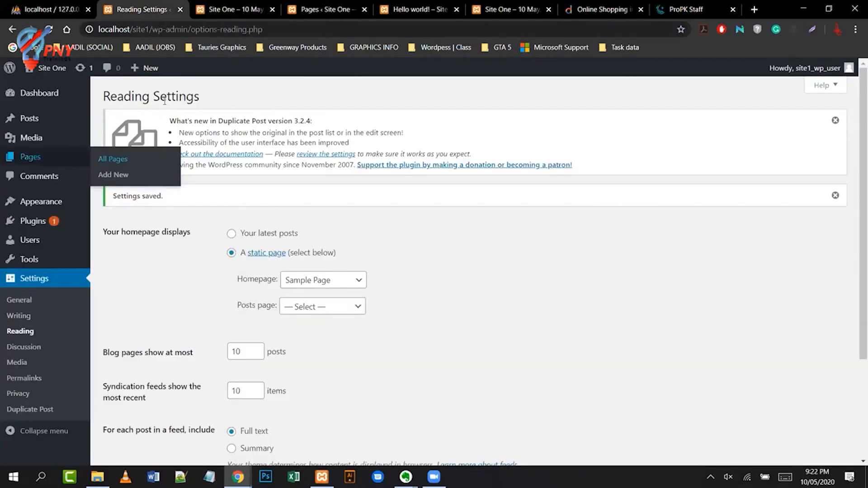
- Switch the homepage back to 'Your latest posts' and save the Reading Settings
click(231, 235)
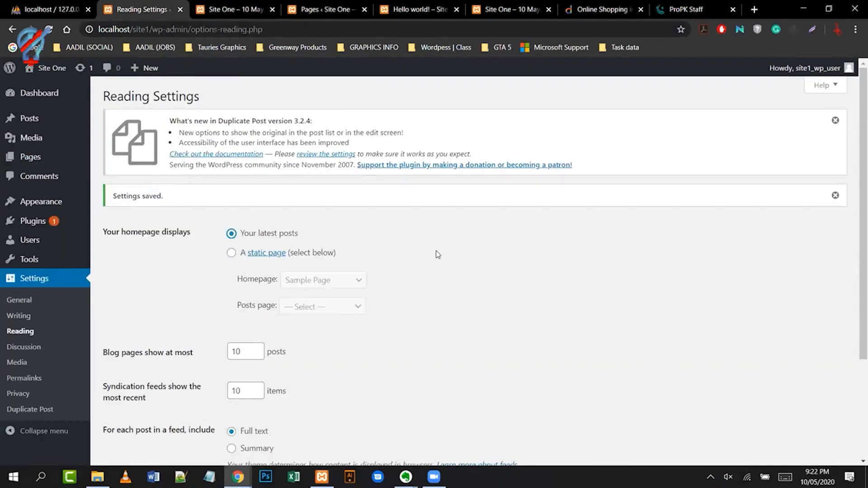
scroll(436, 228, down, 3)
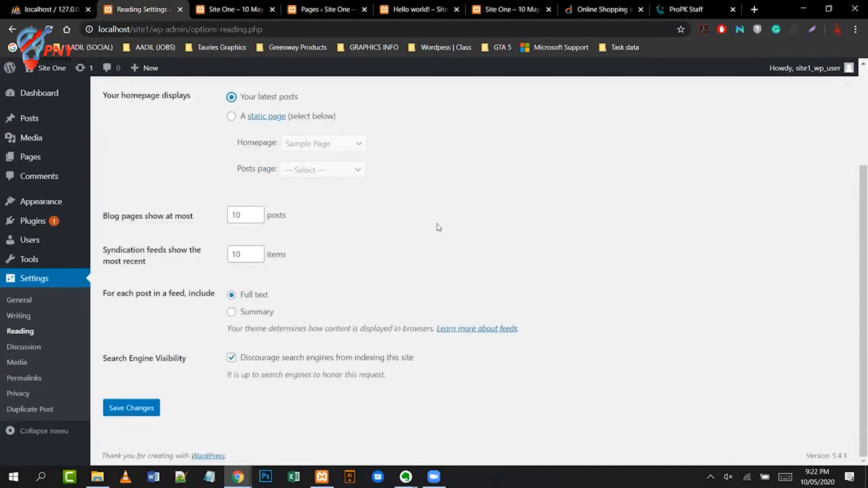
click(135, 407)
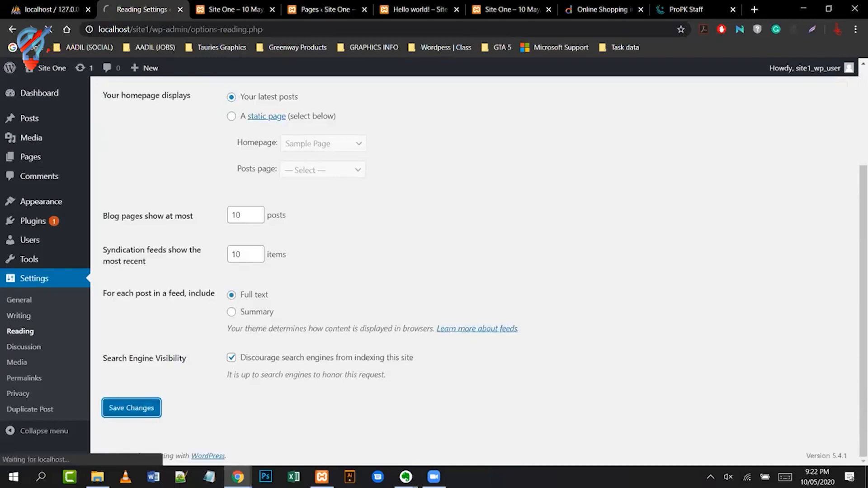
- Reload the Pages list to confirm Sample Page is no longer Front Page, then return to Reading Settings
click(326, 9)
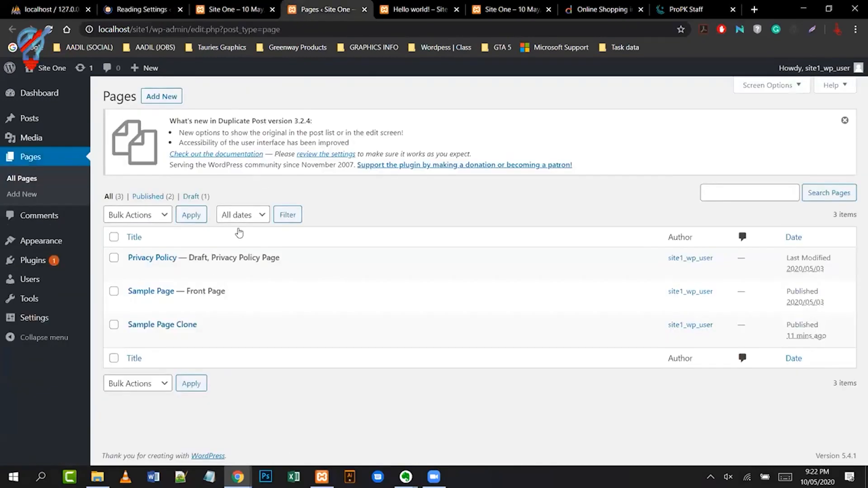
click(49, 29)
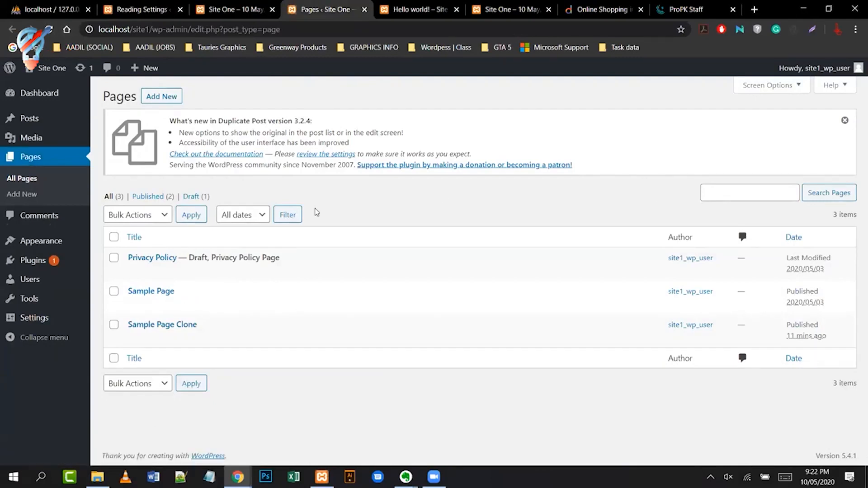
mouse_move(247, 299)
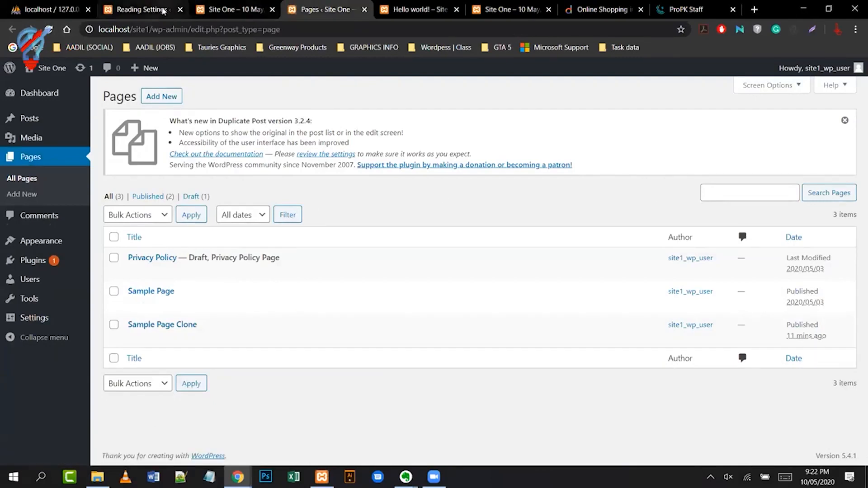
click(140, 9)
scroll(425, 192, down, 2)
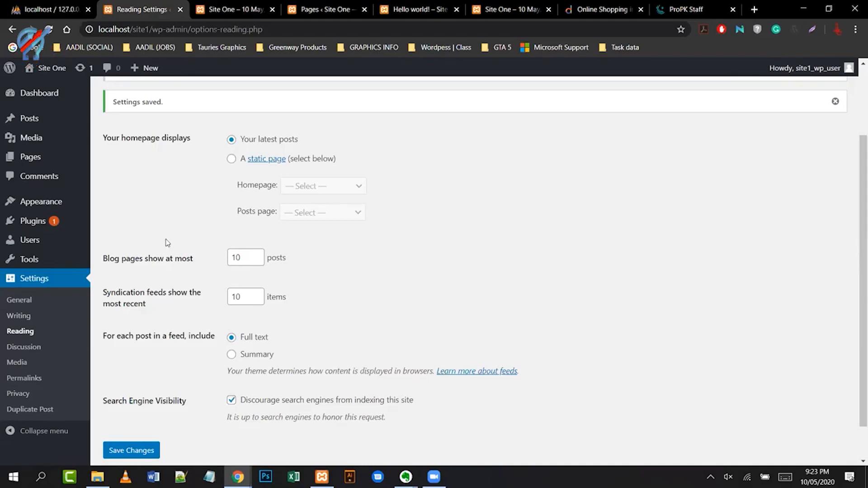
click(240, 171)
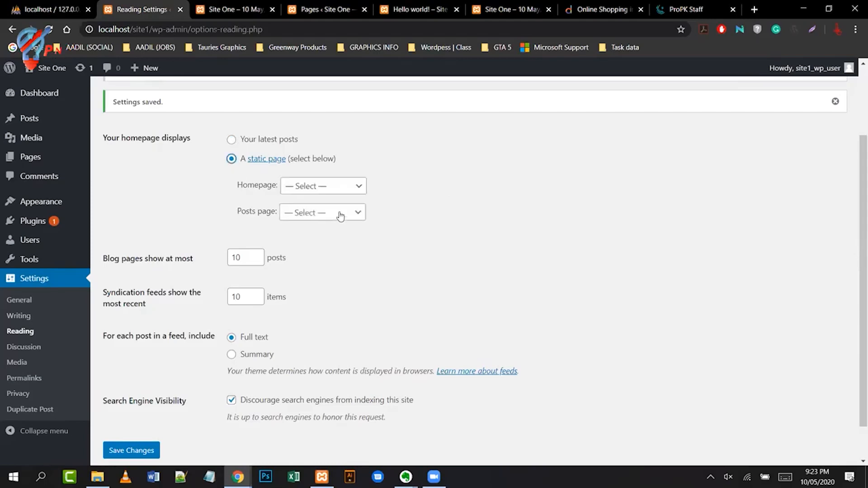
click(358, 213)
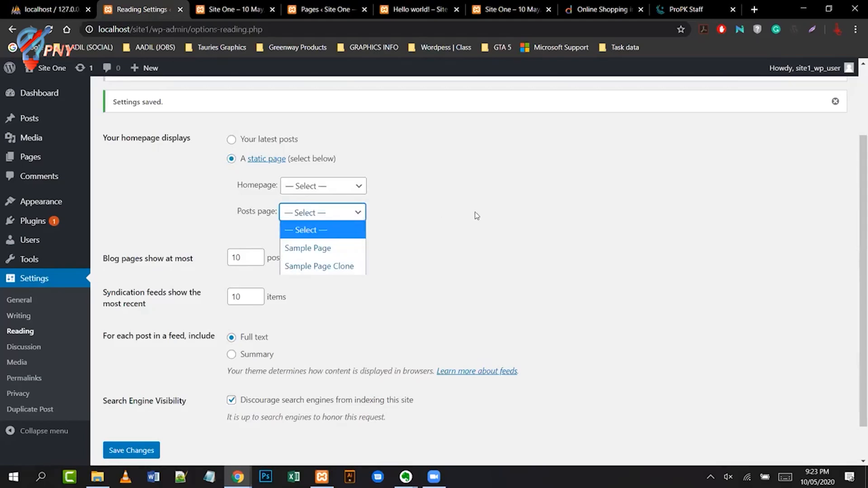
click(357, 214)
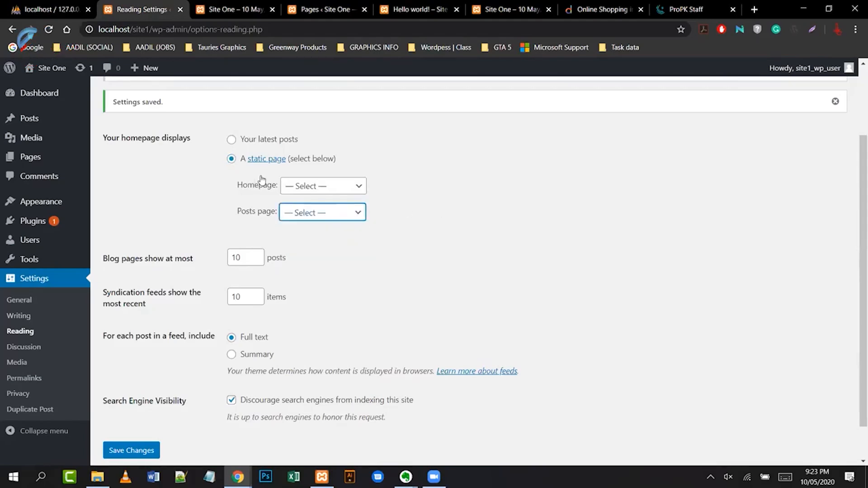
click(232, 140)
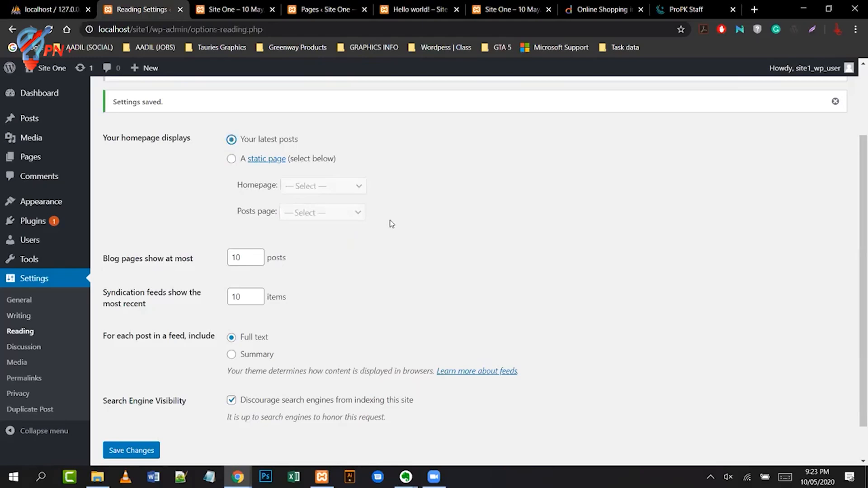
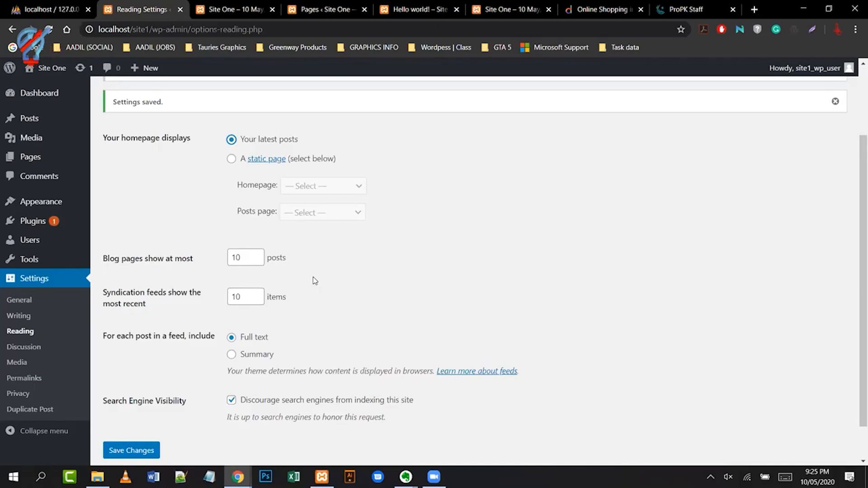
- Inspect Site One's localhost/site1 address, then switch to the D:\xampp\htdocs\site1 folder
click(116, 28)
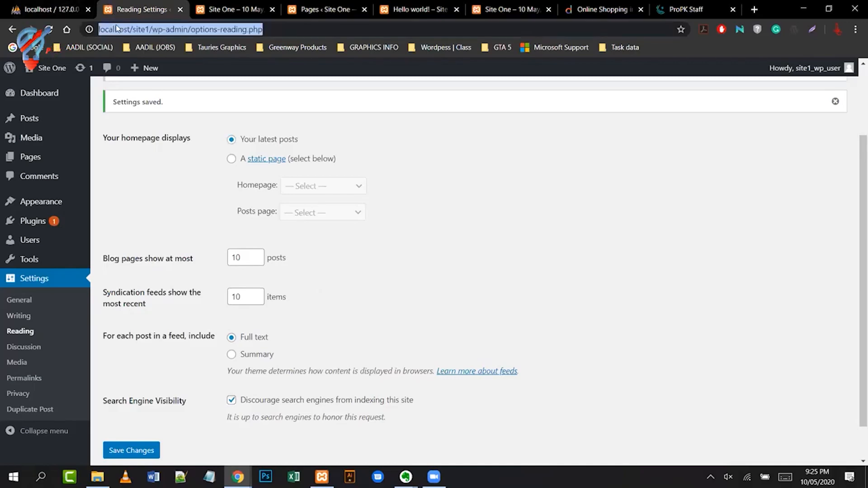
click(133, 29)
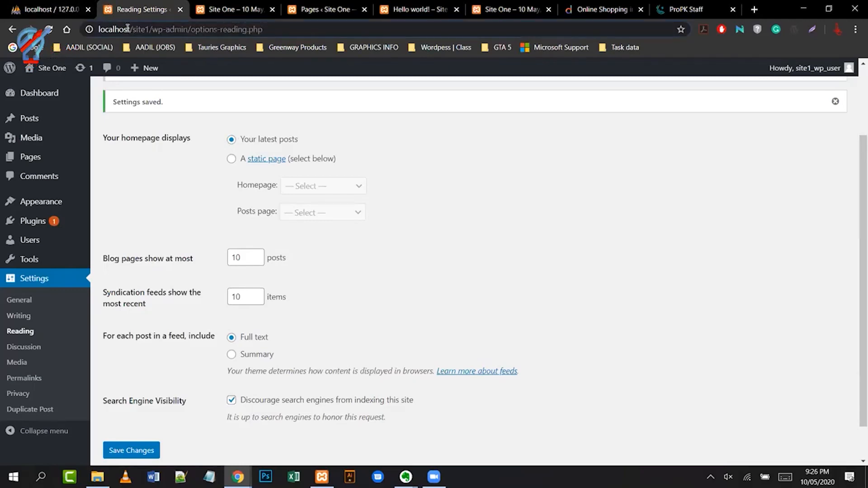
drag(128, 28, 102, 35)
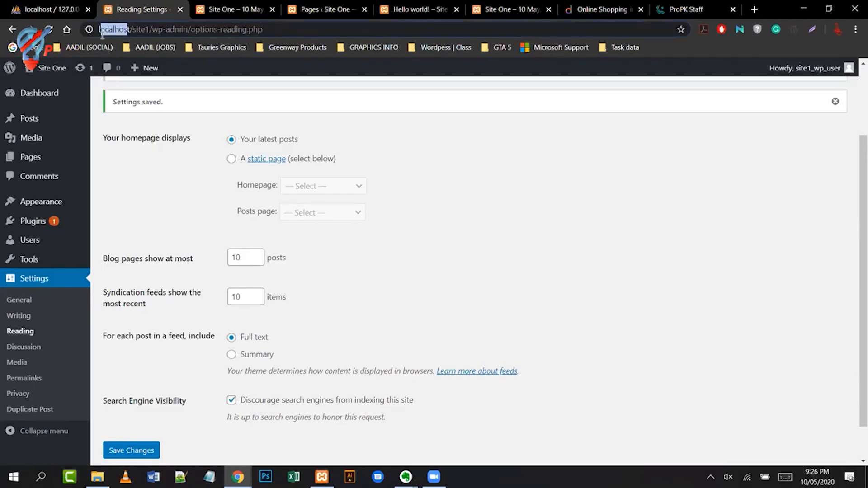
click(528, 198)
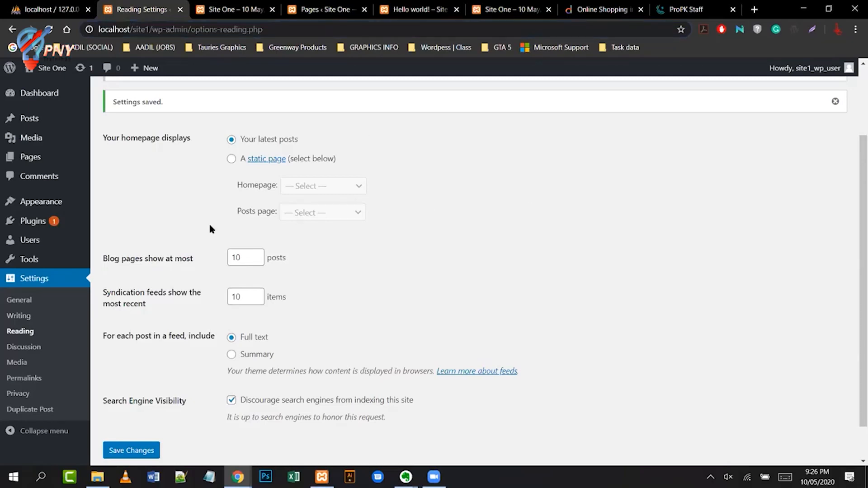
mouse_move(41, 202)
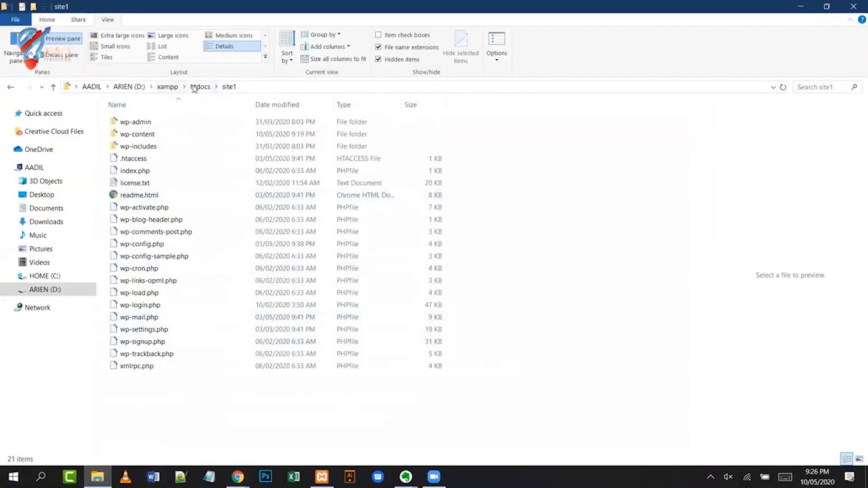
- Look inside the site1 WordPress folder, then settle in D:\xampp\htdocs beside dashboard, img, webalizer and xampp
click(199, 87)
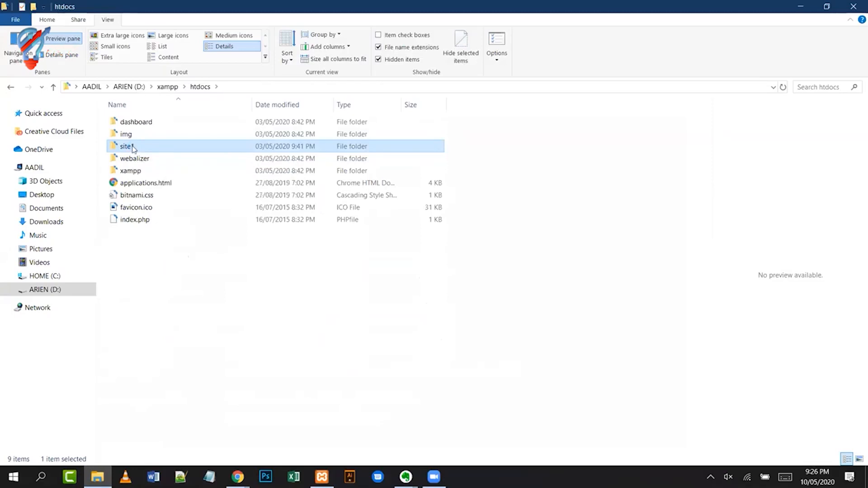
right_click(133, 149)
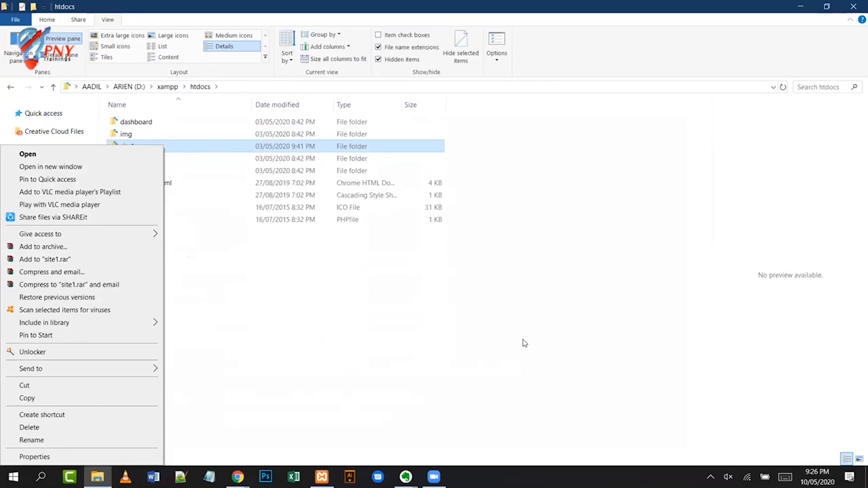
click(222, 277)
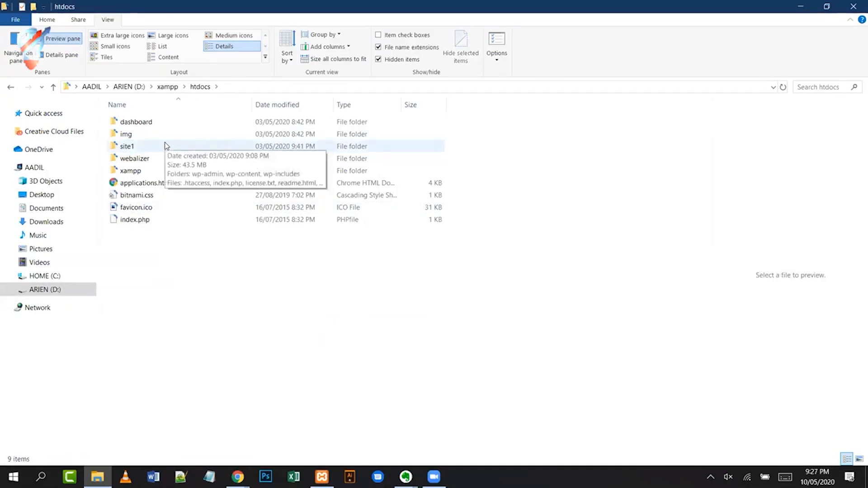
double_click(142, 147)
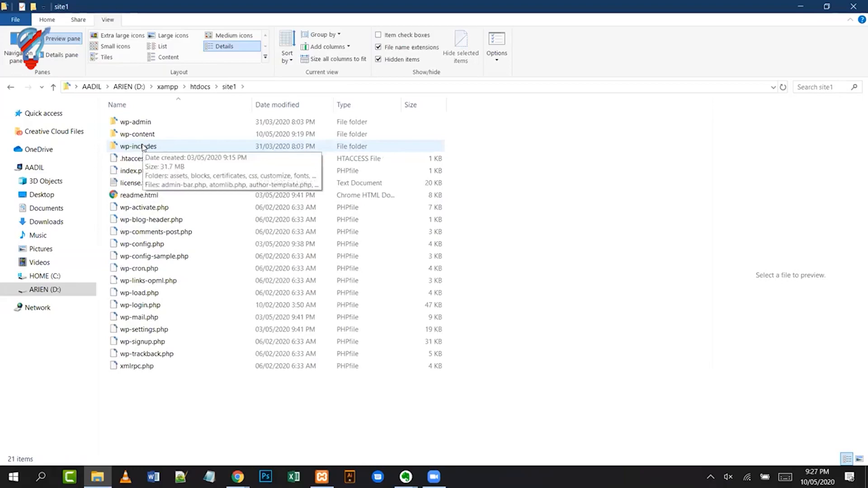
key(alt+Left)
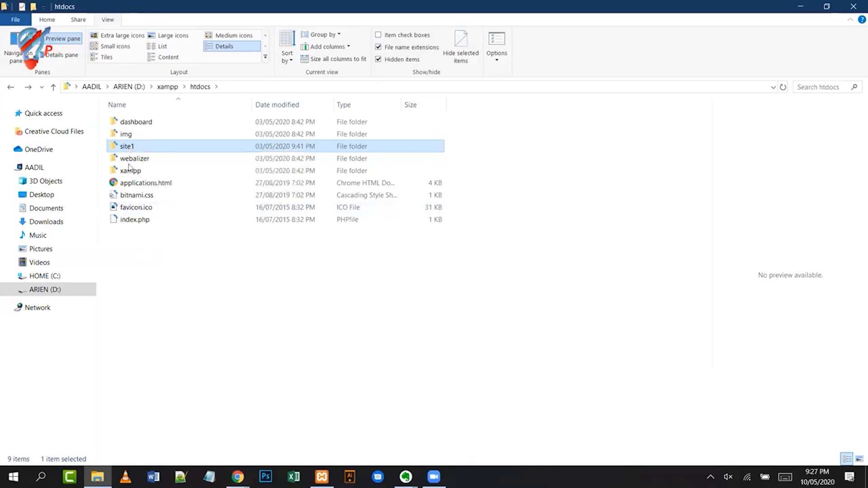
double_click(127, 147)
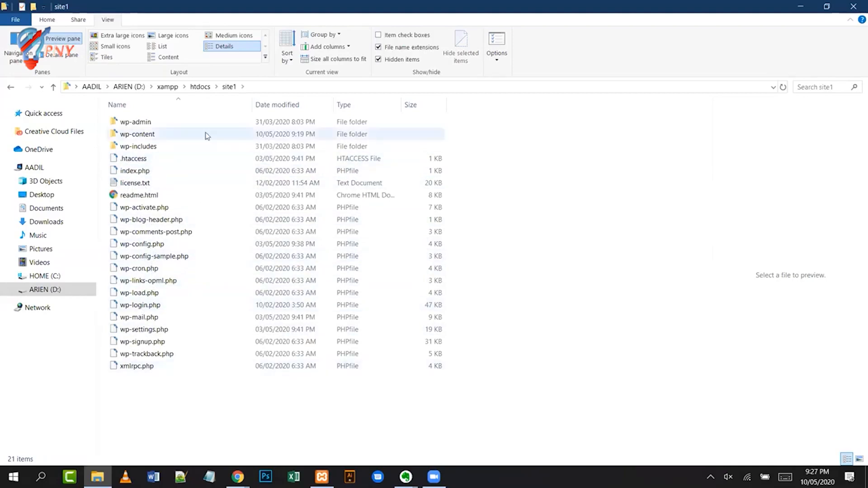
click(203, 88)
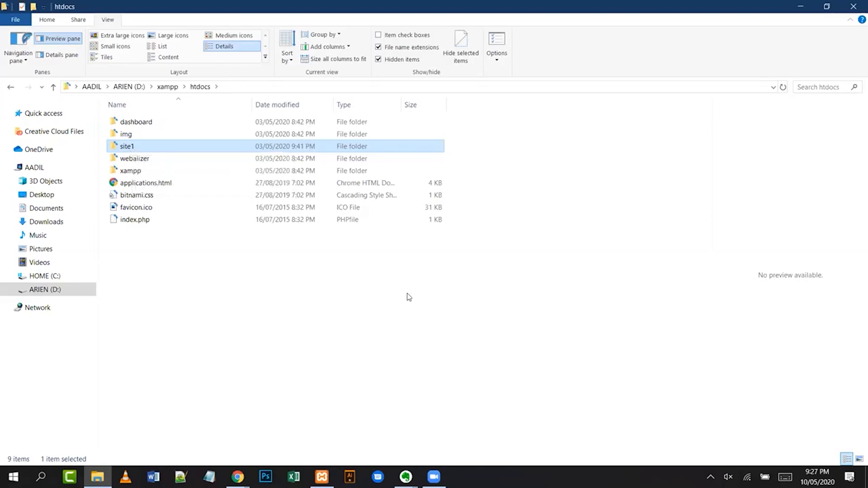
- Bring back the Chrome Reading Settings window and open Settings > Discussion
click(238, 478)
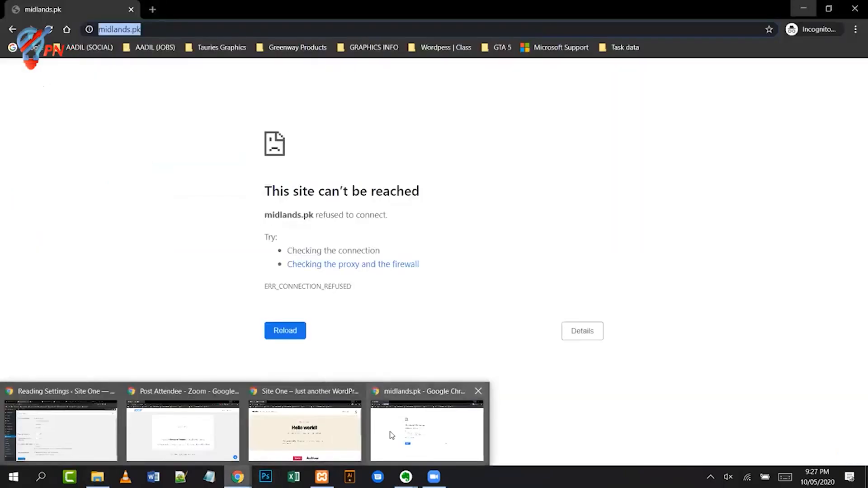
mouse_move(241, 439)
mouse_move(158, 434)
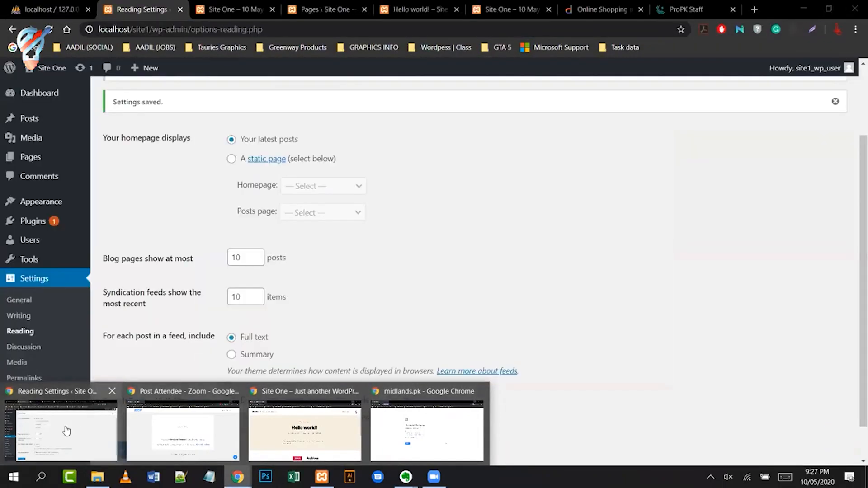
click(67, 432)
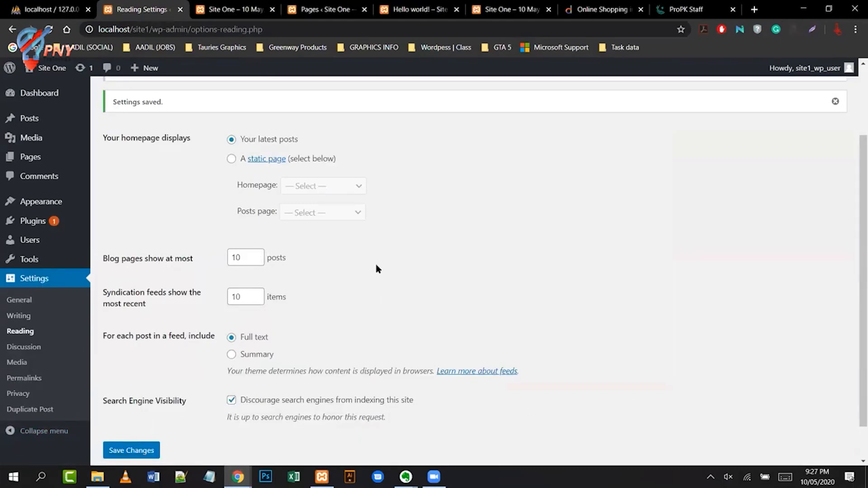
scroll(364, 304, down, 2)
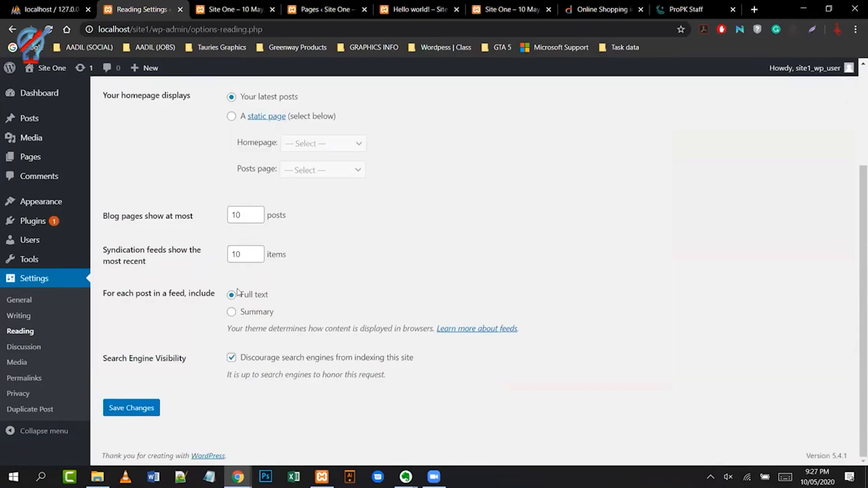
click(21, 348)
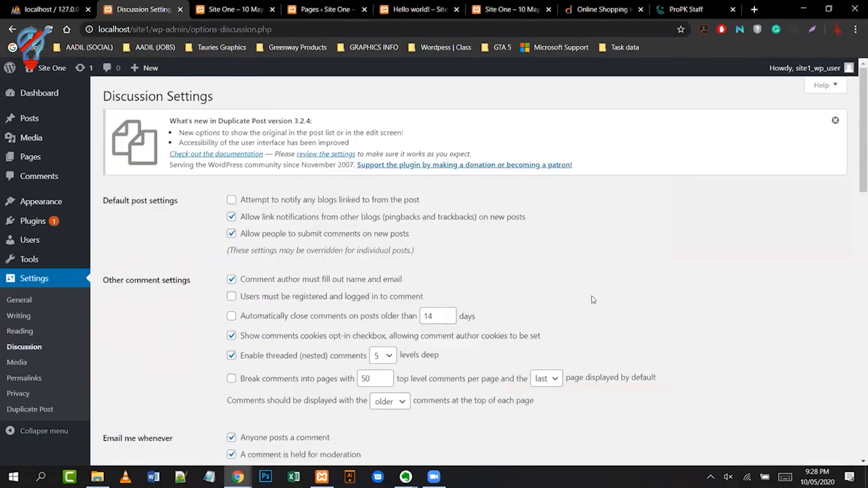
- Scroll through the Discussion and Media settings, then open Settings > Permalinks
scroll(594, 300, down, 2)
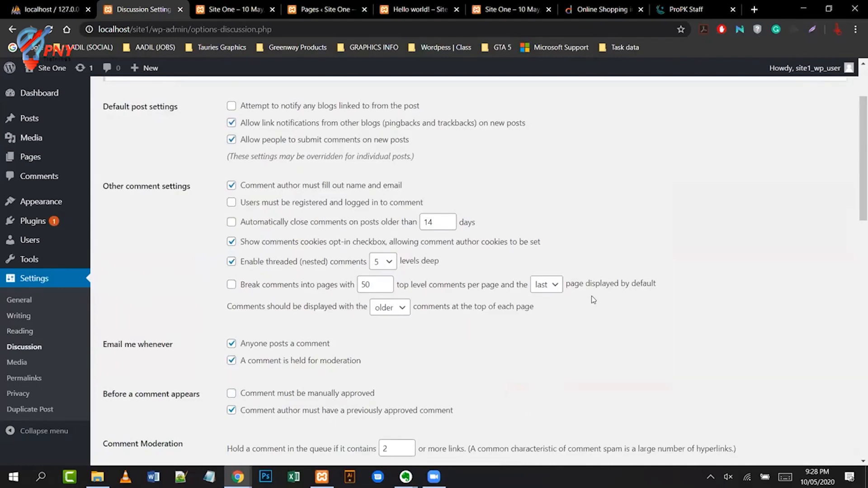
scroll(594, 300, down, 2)
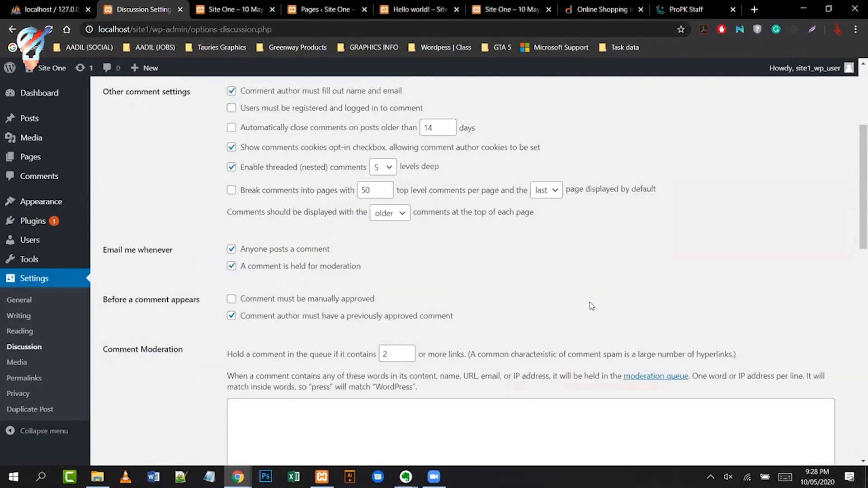
scroll(590, 302, down, 2)
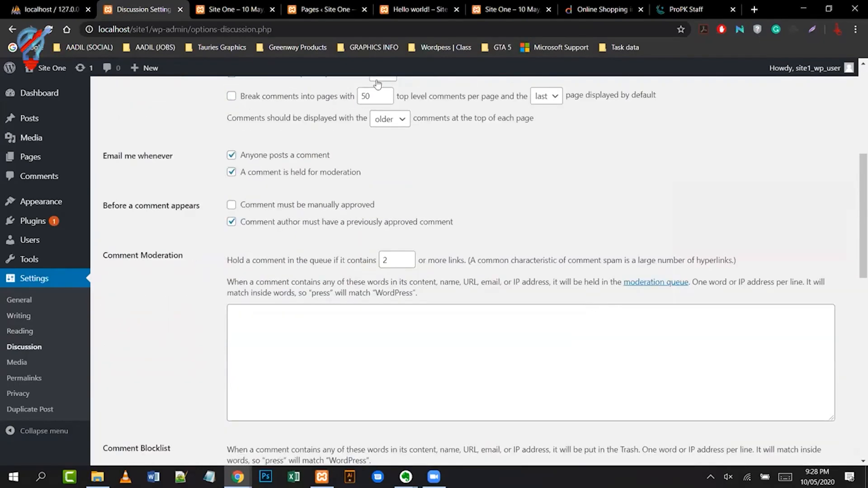
click(25, 362)
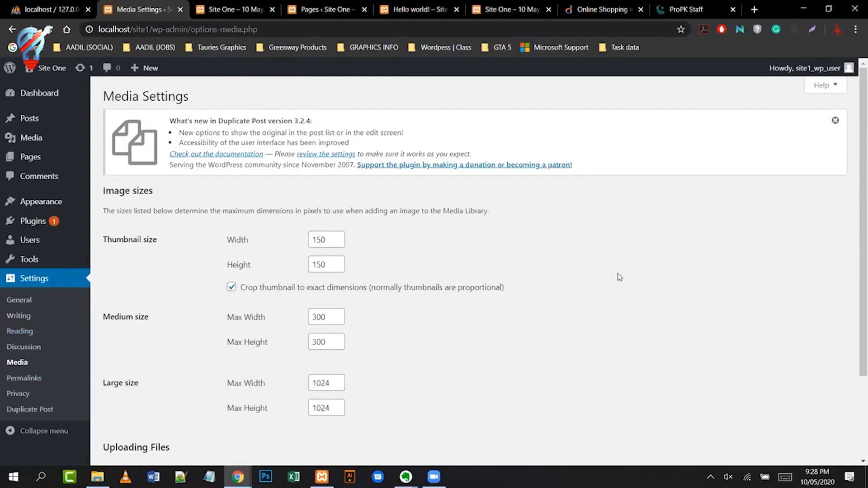
scroll(629, 271, down, 3)
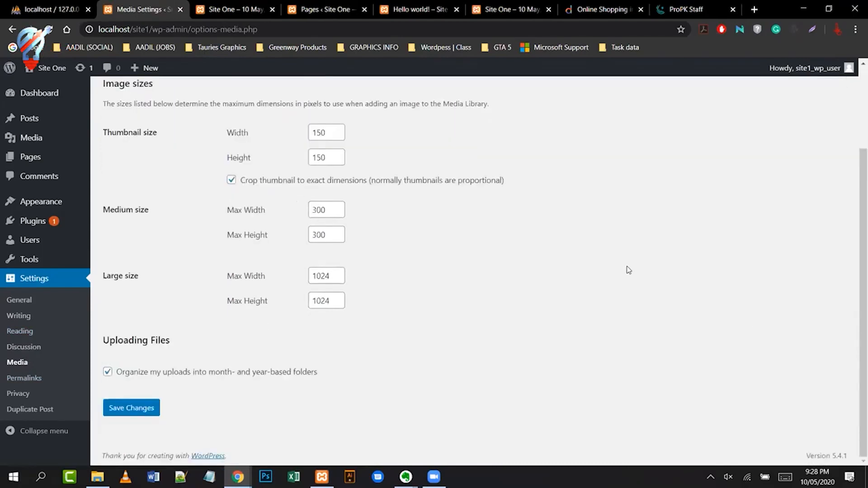
click(21, 378)
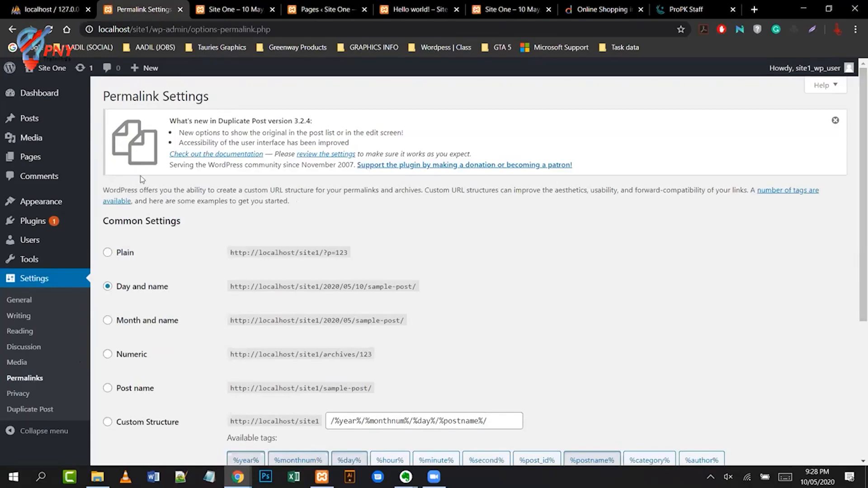
- Check the Hello world! post, then choose the Post name (/%postname%/) permalinks and save
click(431, 10)
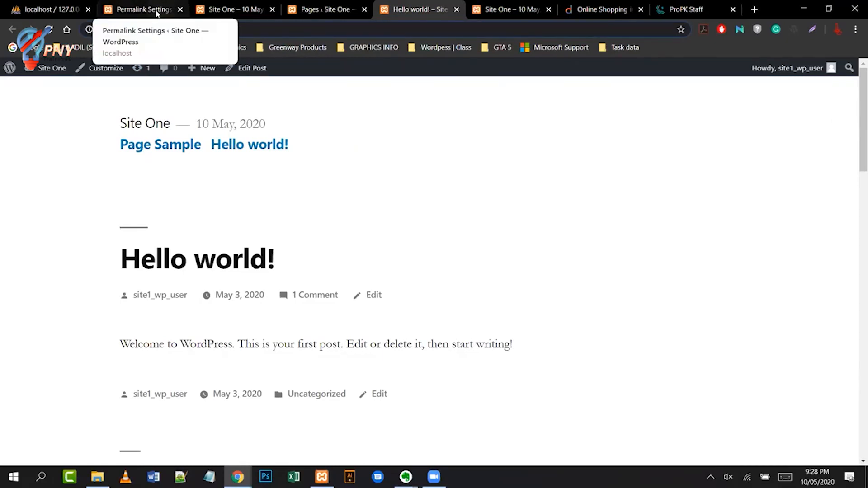
click(143, 9)
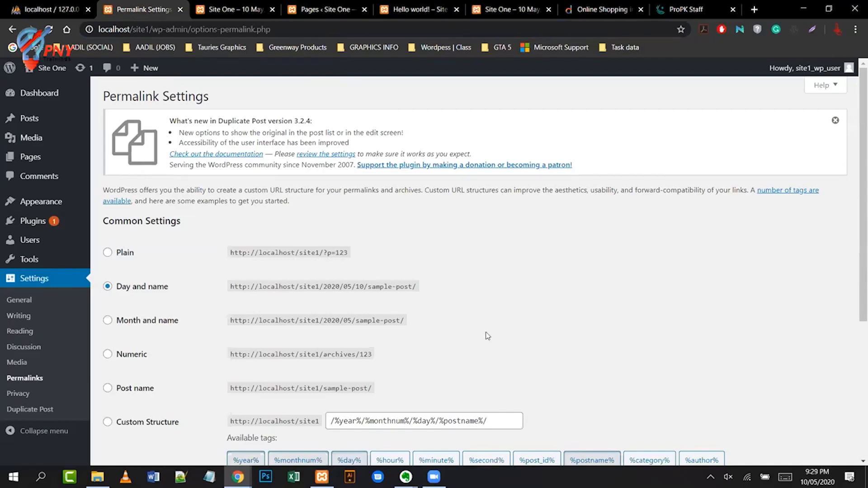
scroll(488, 335, down, 2)
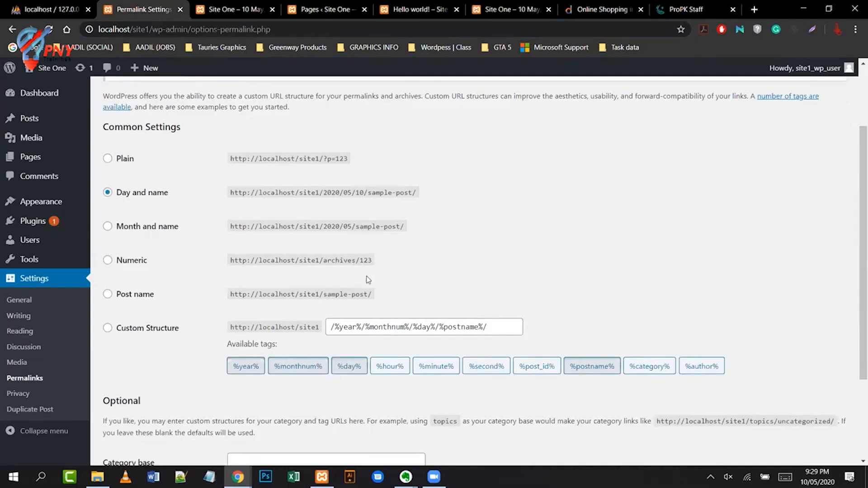
click(106, 295)
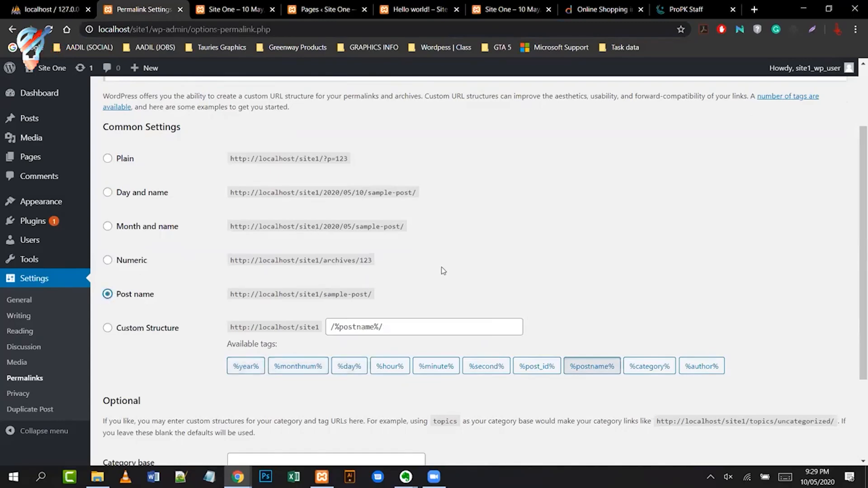
scroll(443, 270, down, 2)
scroll(443, 270, down, 1)
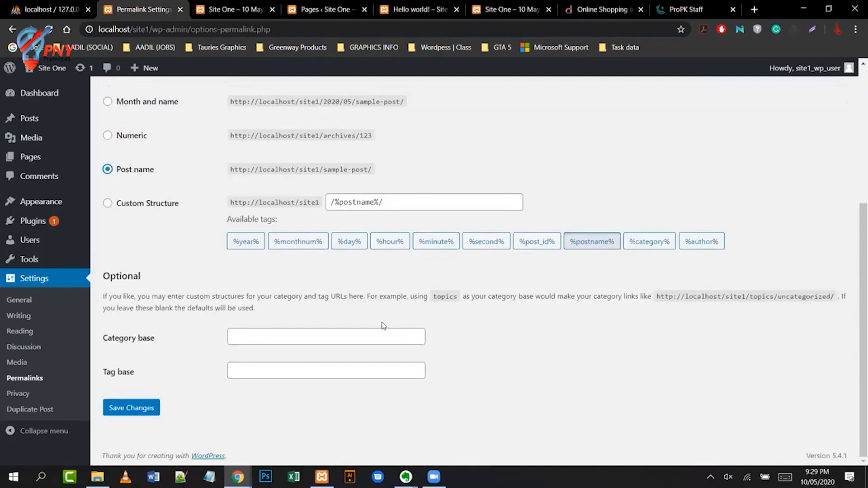
click(147, 412)
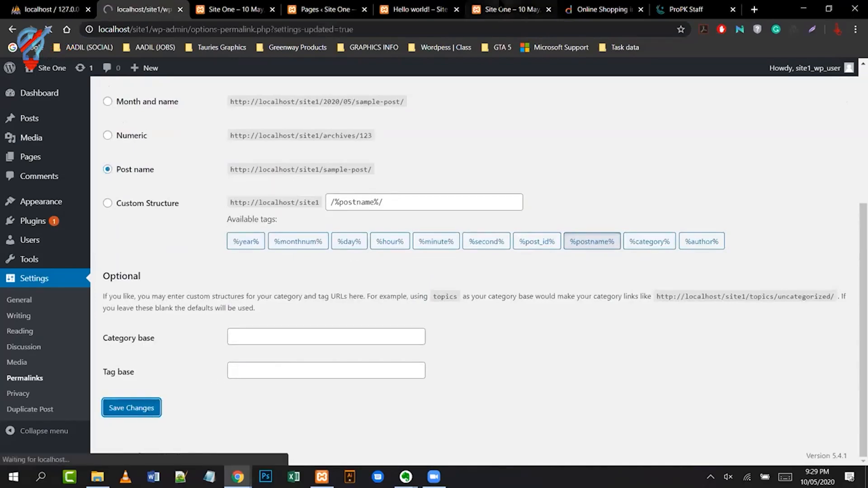
- Reload Hello world! at its dated address, then remove 2020/05/03 to load localhost/site1/hello-world/
click(337, 11)
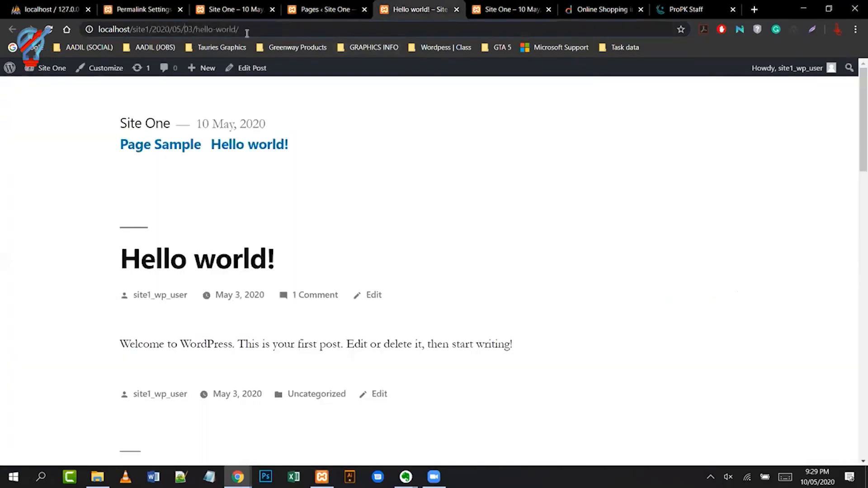
click(257, 30)
key(ctrl+a)
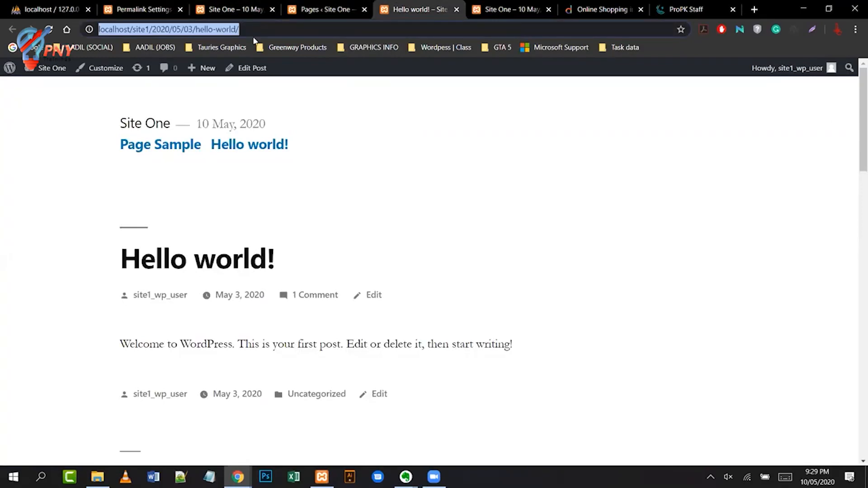
key(Return)
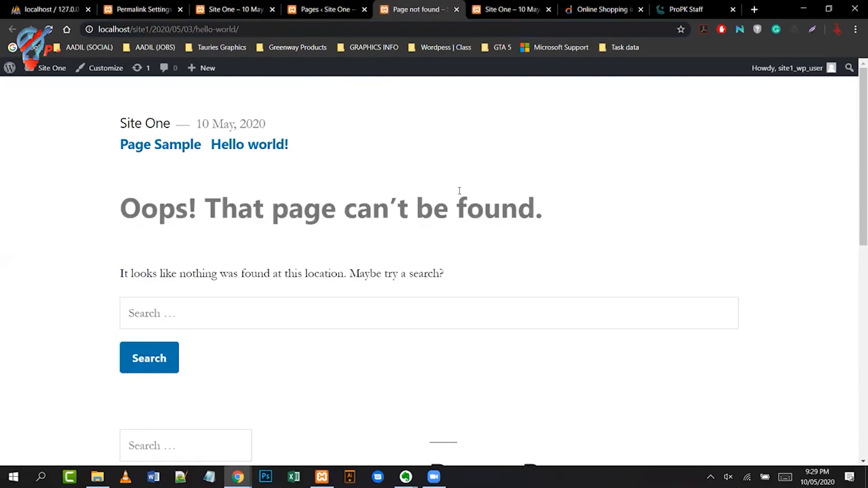
click(259, 30)
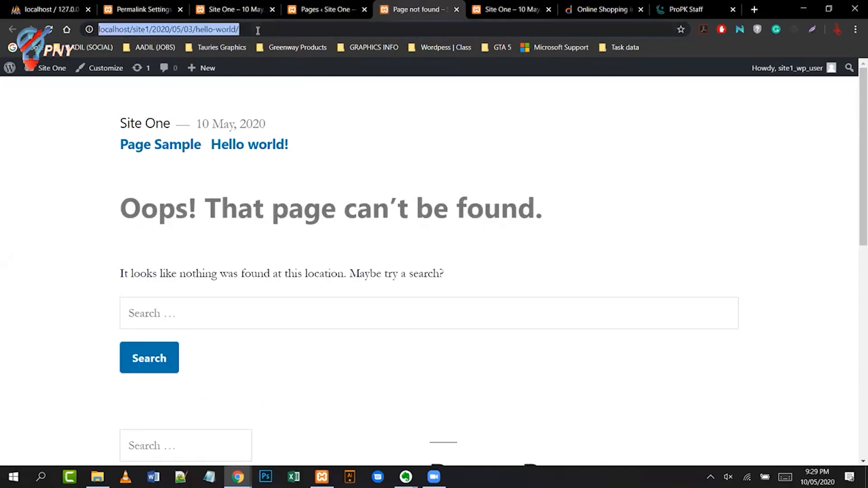
click(150, 30)
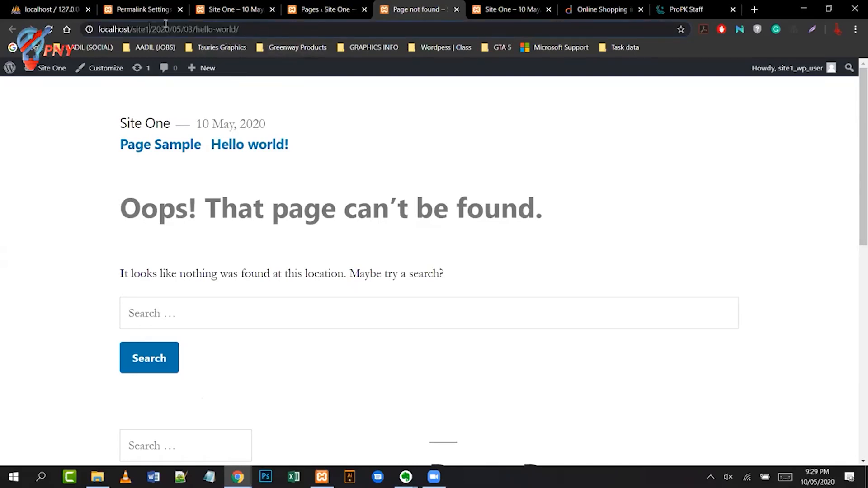
drag(153, 30, 195, 29)
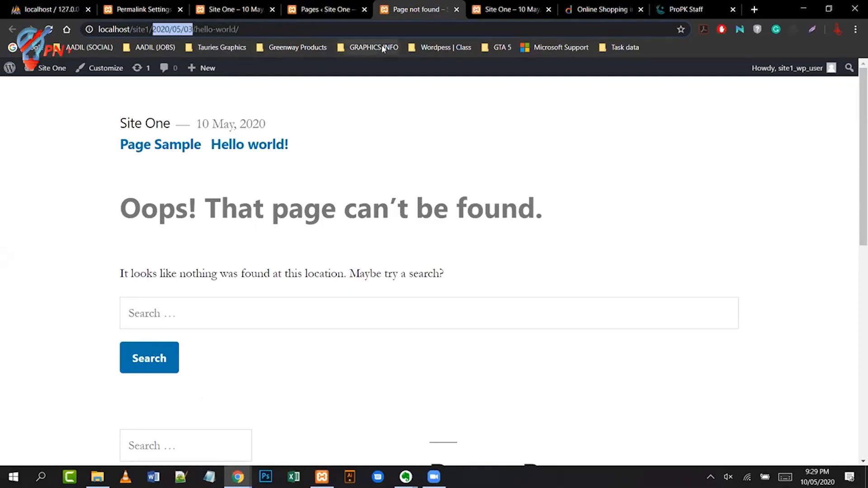
key(BackSpace)
key(BackSpace)
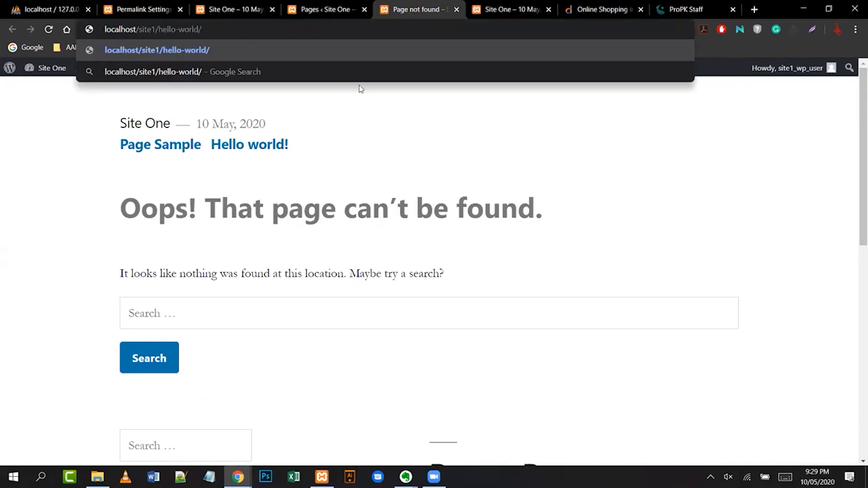
key(Return)
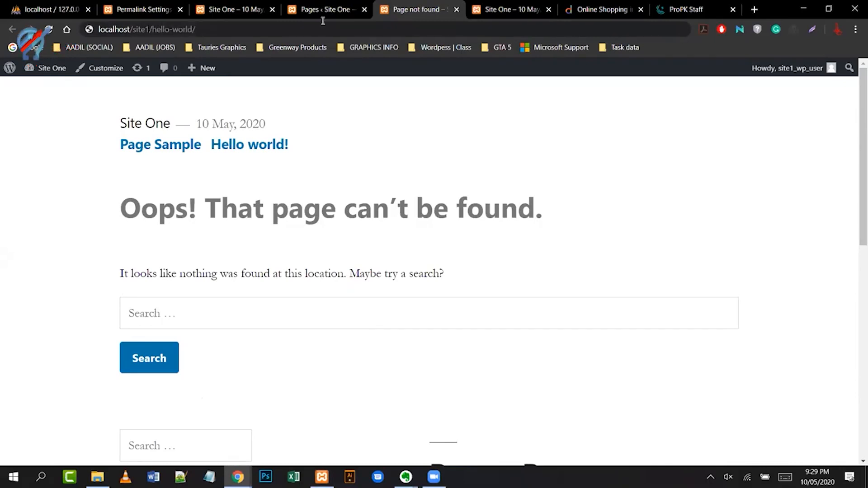
click(301, 29)
key(Return)
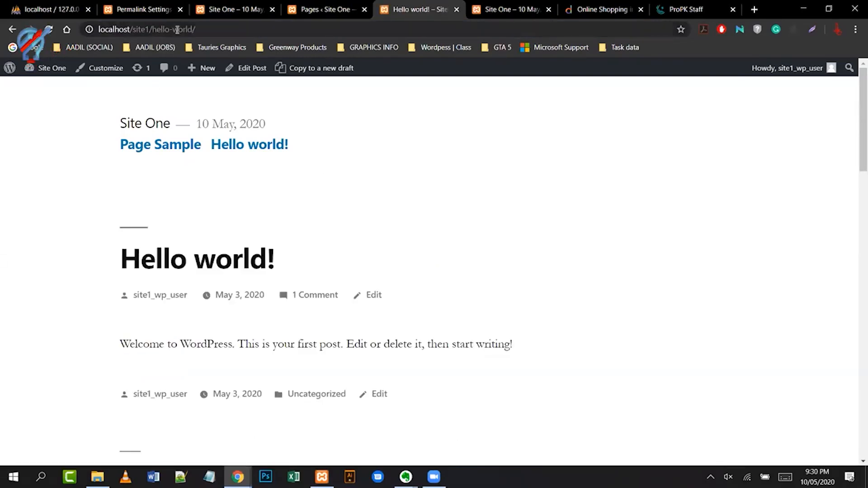
- Re-examine the post's date-free localhost/site1/hello-world/ address, then return to Permalink Settings
click(156, 14)
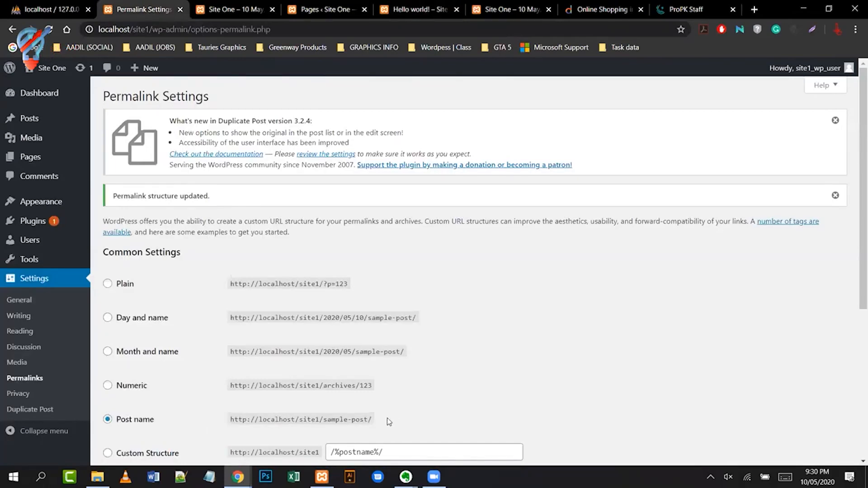
click(406, 11)
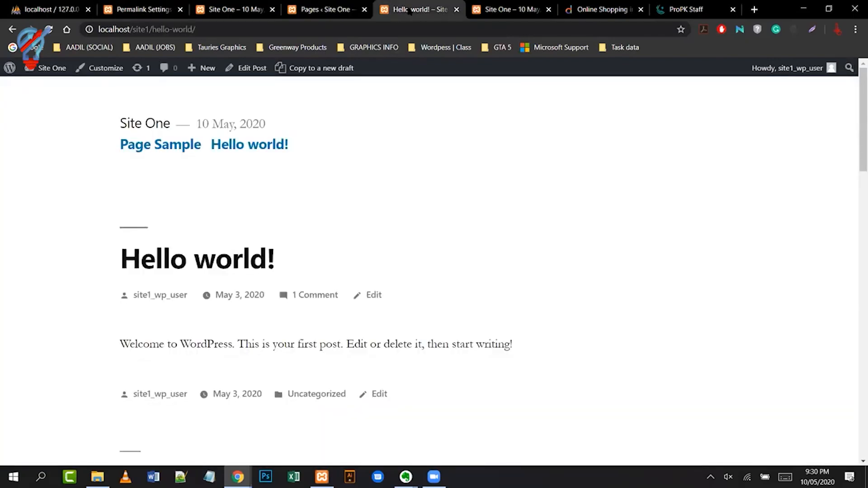
click(399, 28)
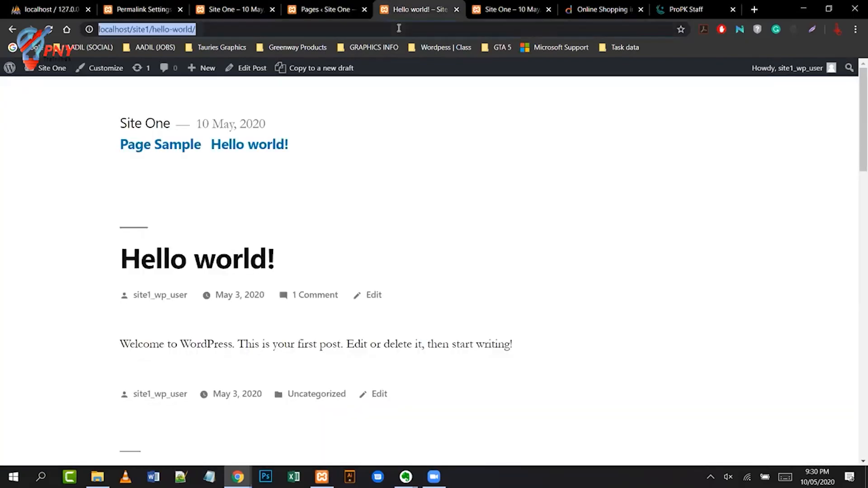
text(http://localhost/site1/2020/05/03/hello-world/)
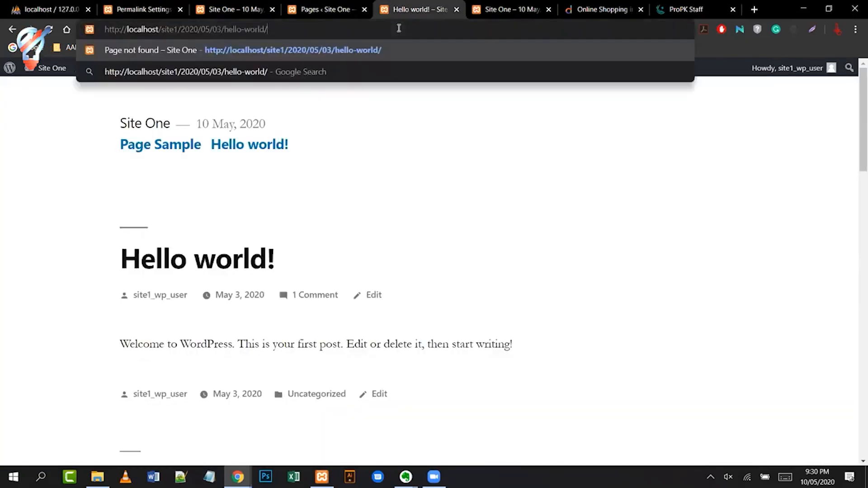
key(ctrl+z)
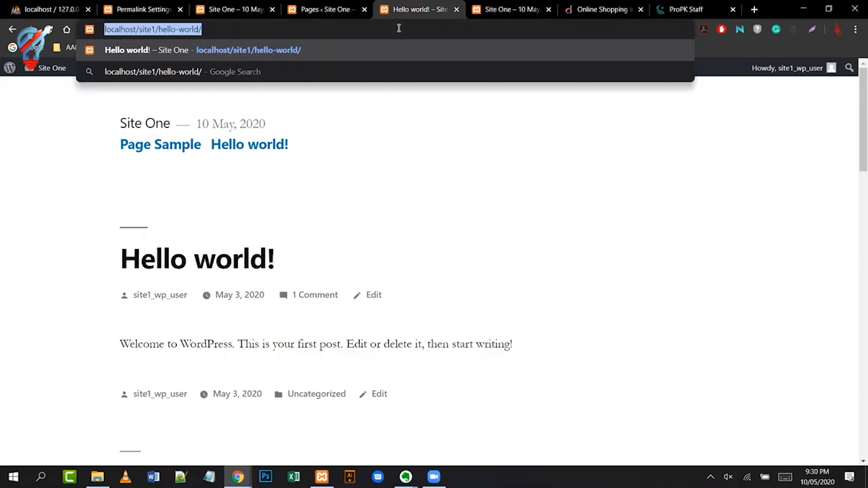
click(392, 27)
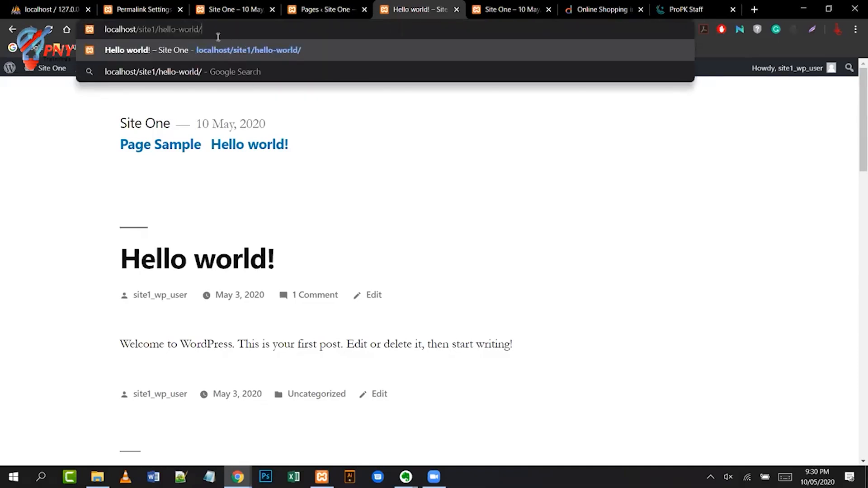
key(Return)
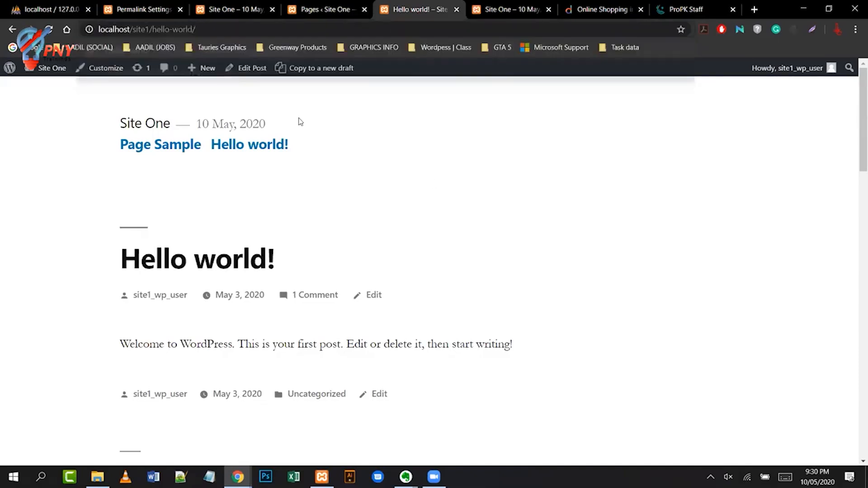
drag(127, 29, 98, 30)
click(151, 30)
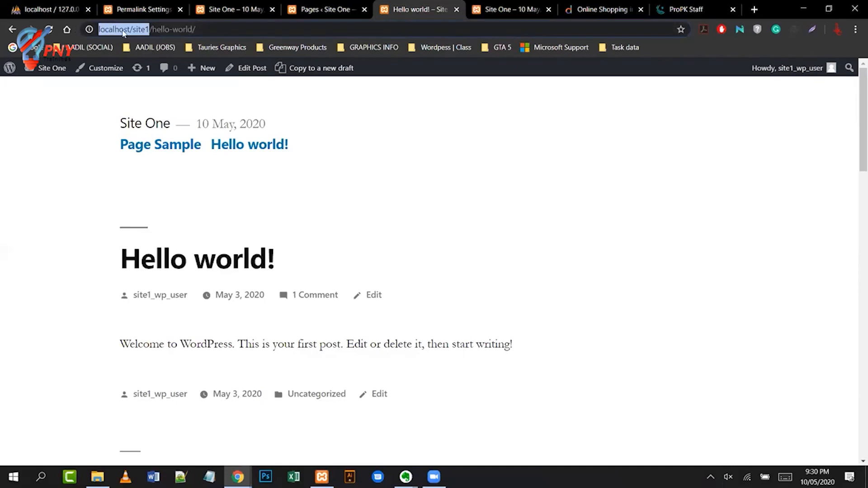
click(201, 29)
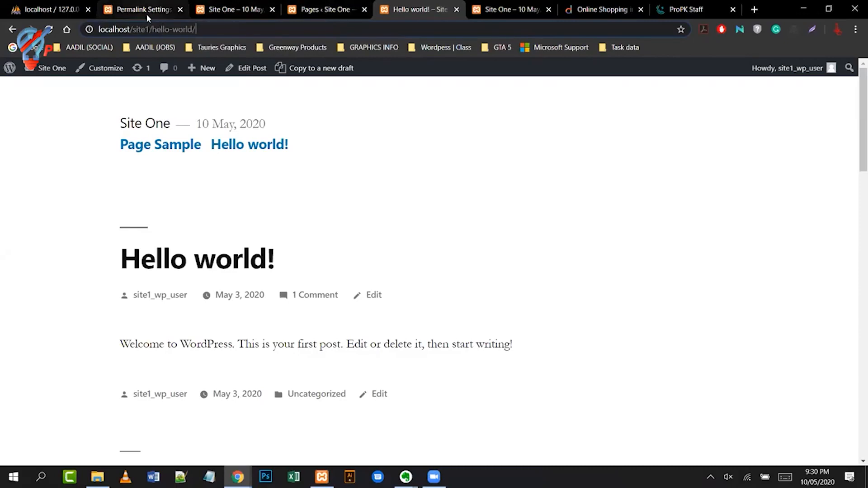
click(163, 7)
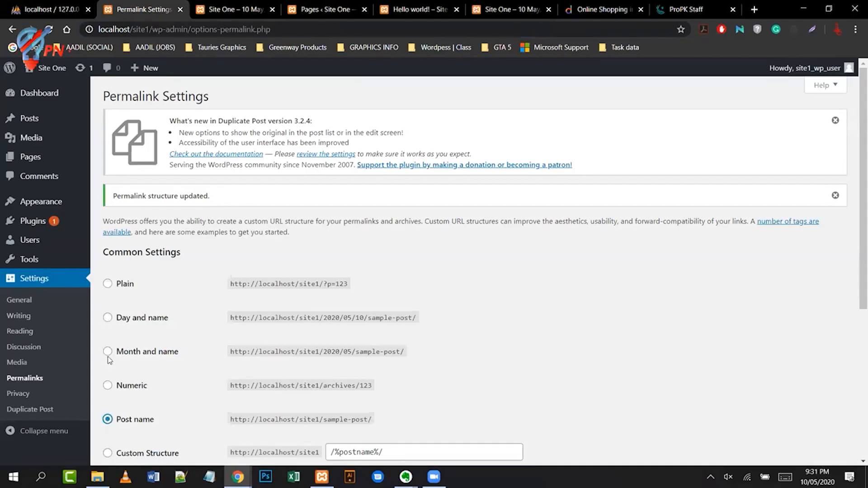
- Select the Day and name permalink structure and paste the old dated post address into the wp-login.php note
click(108, 319)
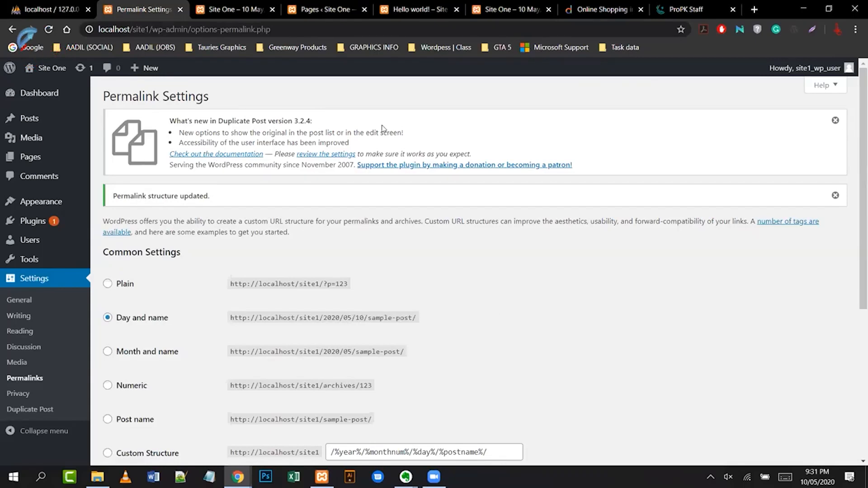
click(406, 17)
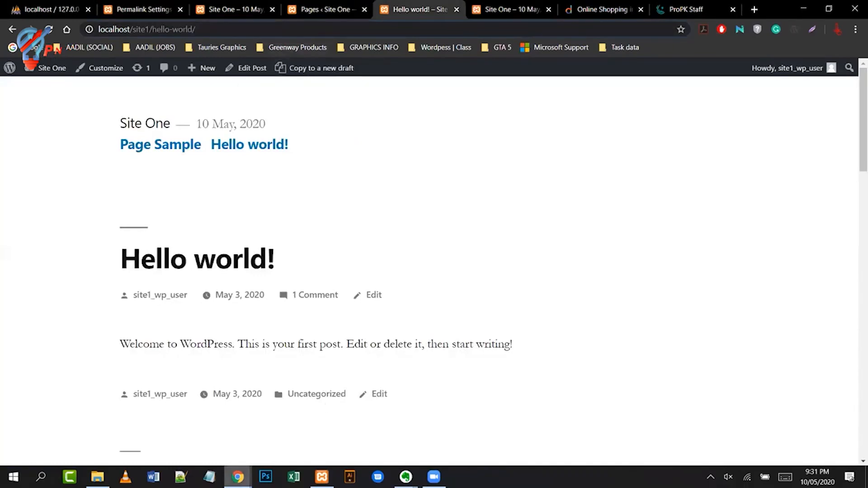
mouse_move(406, 478)
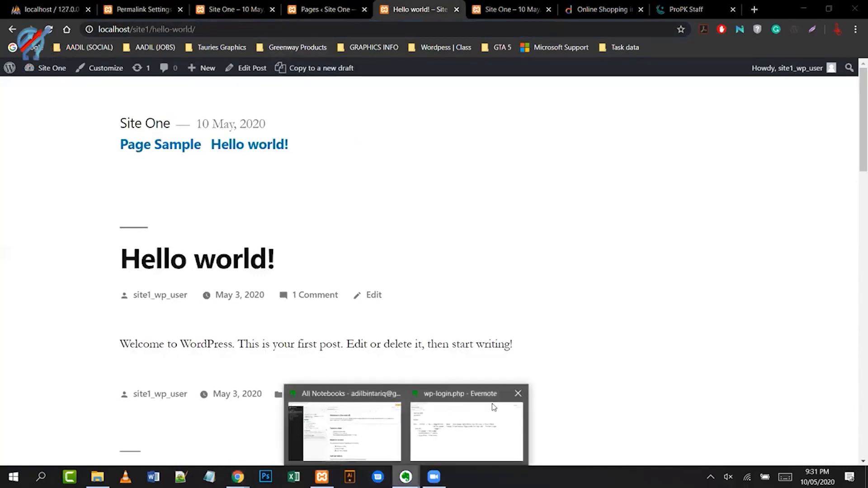
click(465, 416)
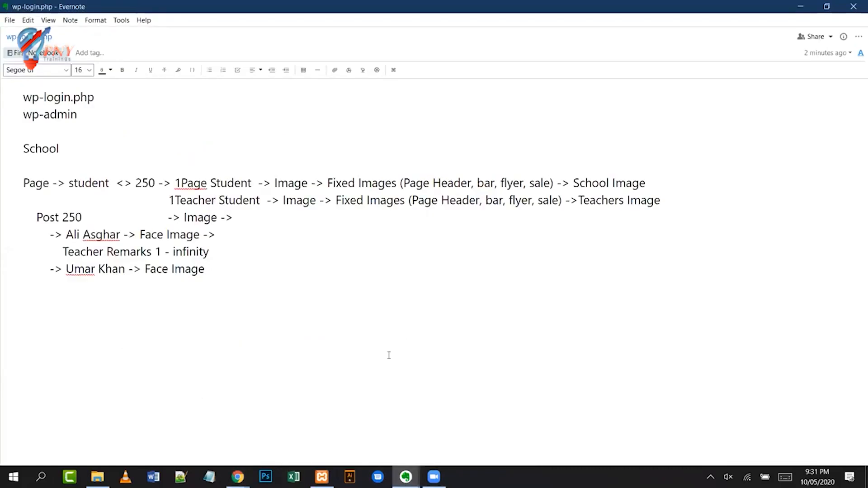
click(403, 354)
text(http://localhost/site1/2020/05/03/hello-world/)
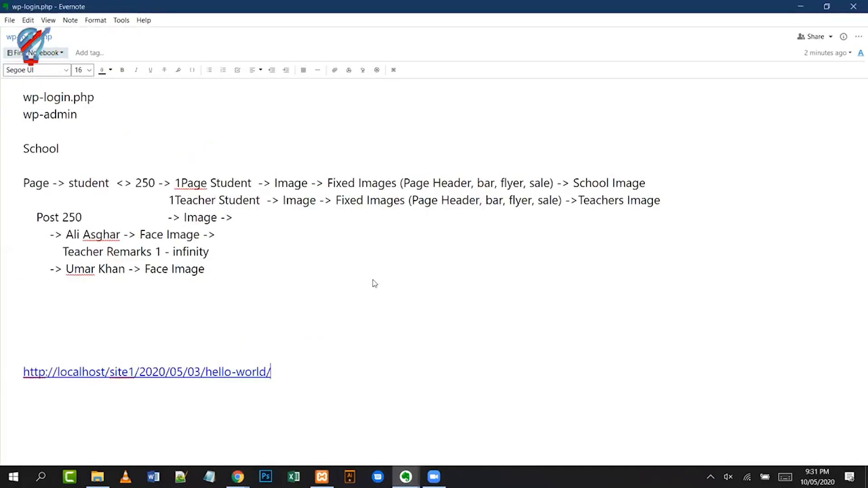
- Add the date-free hello-world address to the note, reload the post, and return to Permalink Settings
key(alt+Tab)
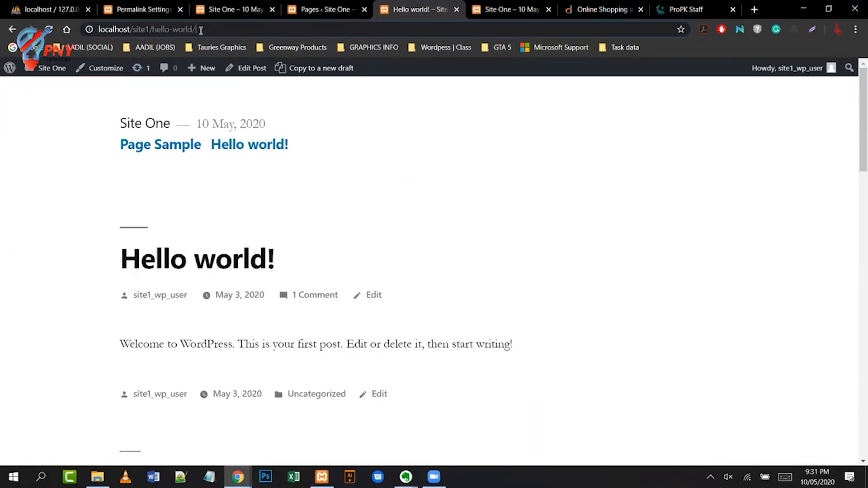
drag(201, 30, 95, 30)
key(ctrl+c)
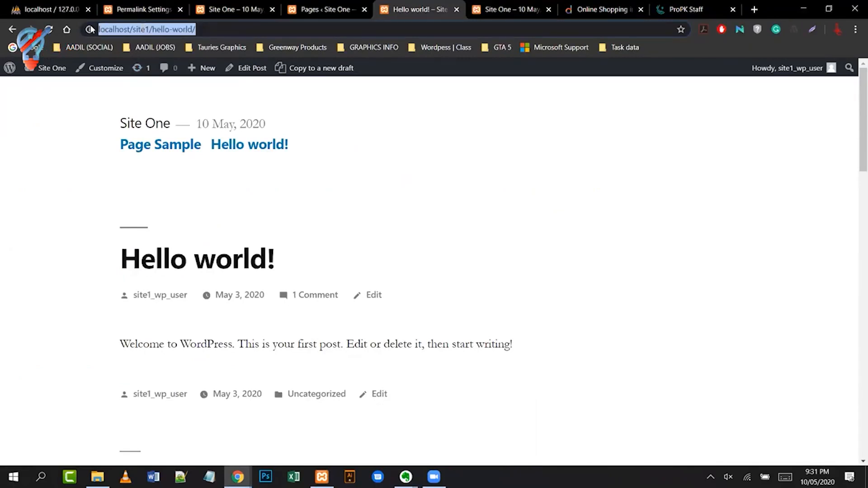
key(alt+Tab)
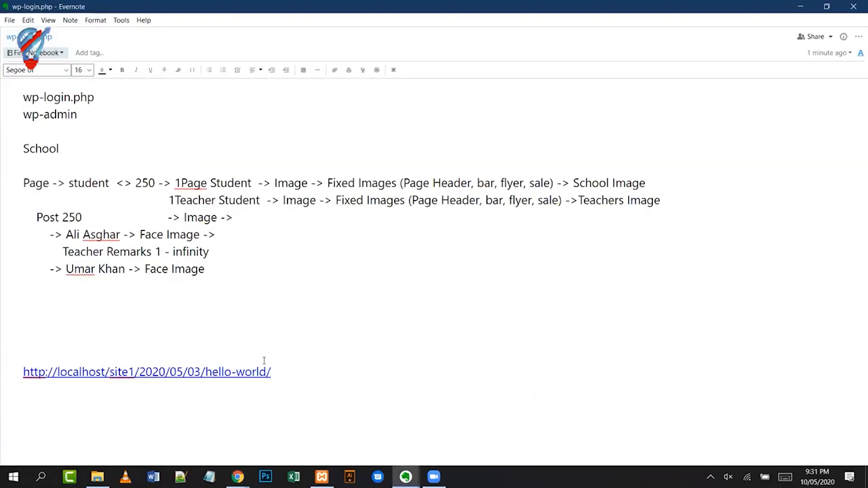
key(ctrl+v)
key(alt+Tab)
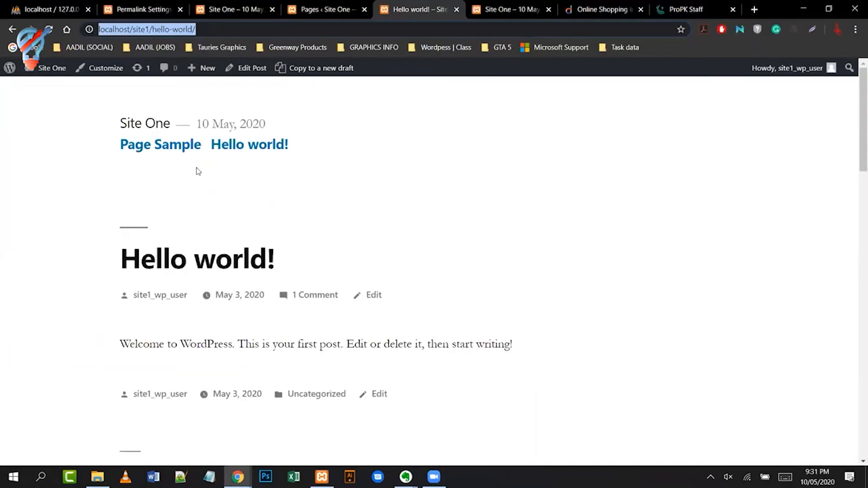
key(Return)
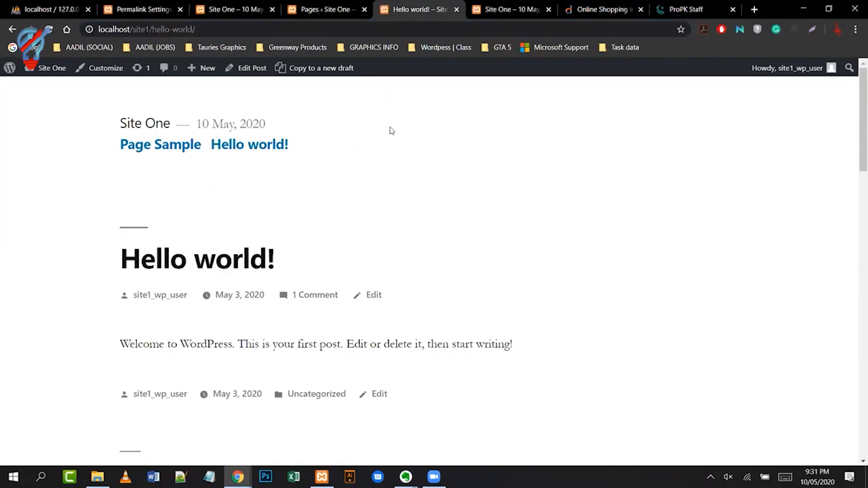
click(143, 11)
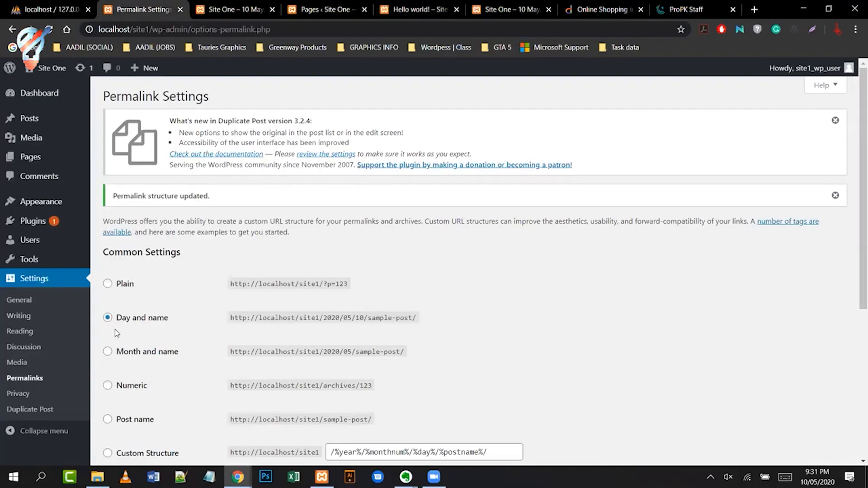
- Save the Day and name structure, reload Hello world!, and inspect its 2020/05/03 dated address
scroll(517, 303, down, 5)
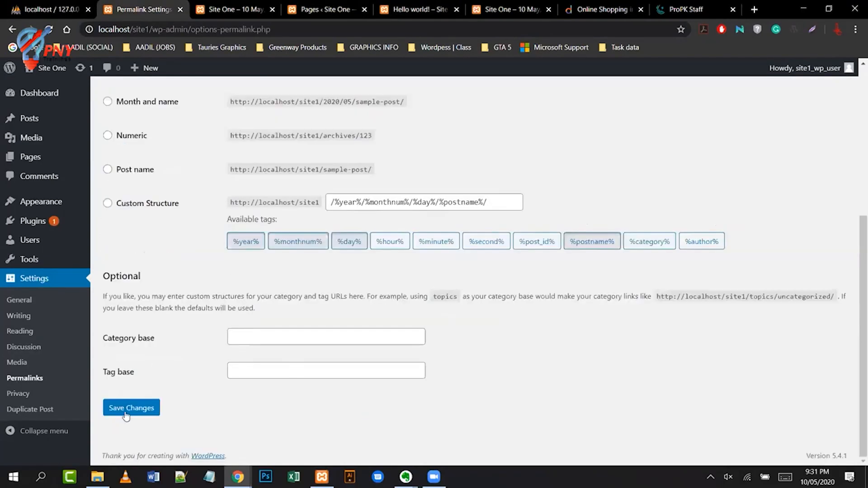
click(125, 412)
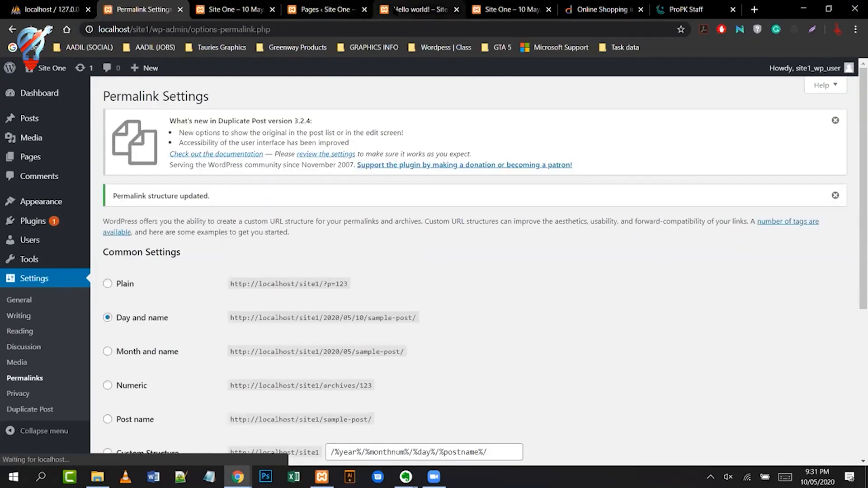
click(395, 10)
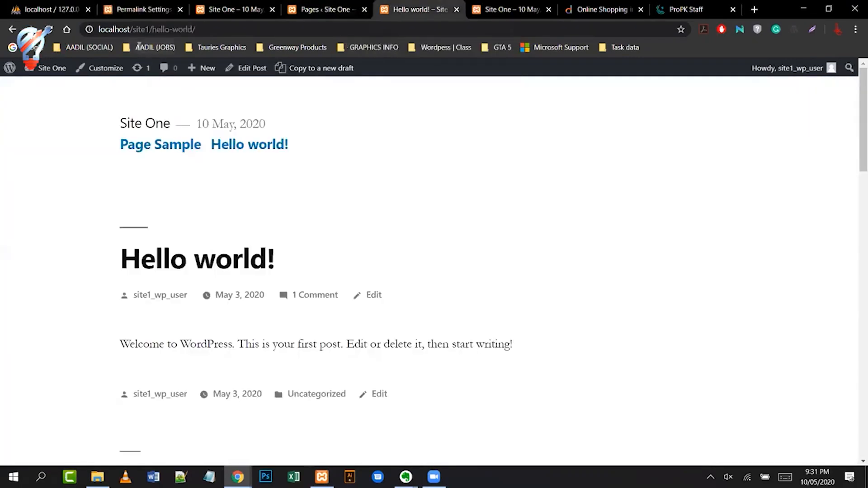
click(180, 30)
key(Return)
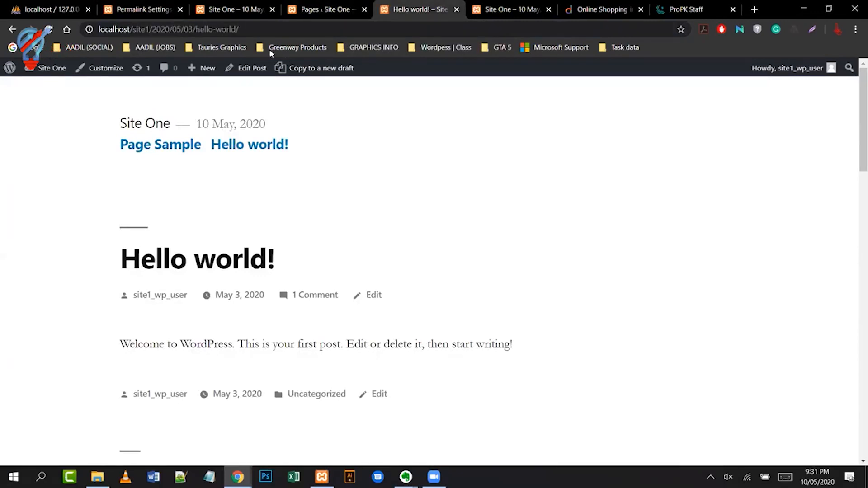
drag(150, 28, 197, 28)
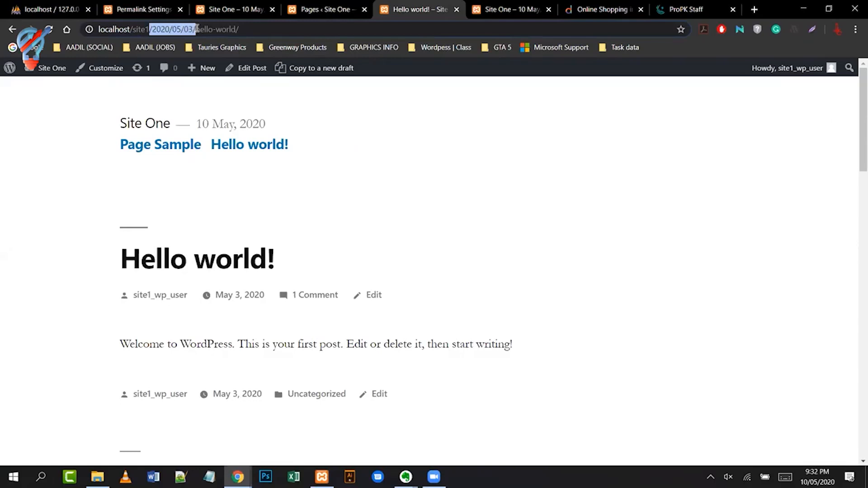
click(182, 38)
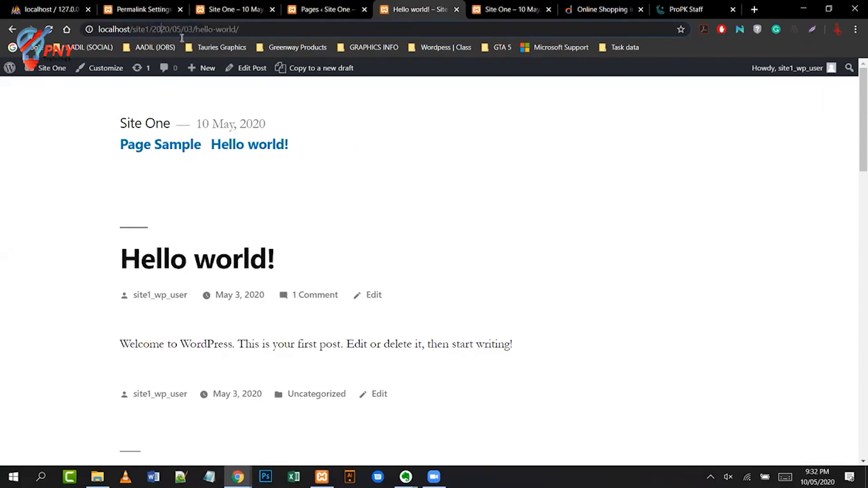
double_click(183, 30)
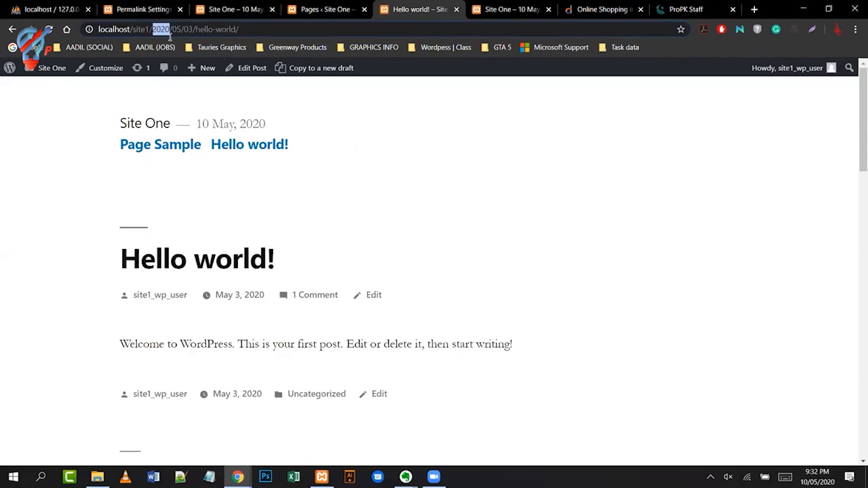
click(310, 31)
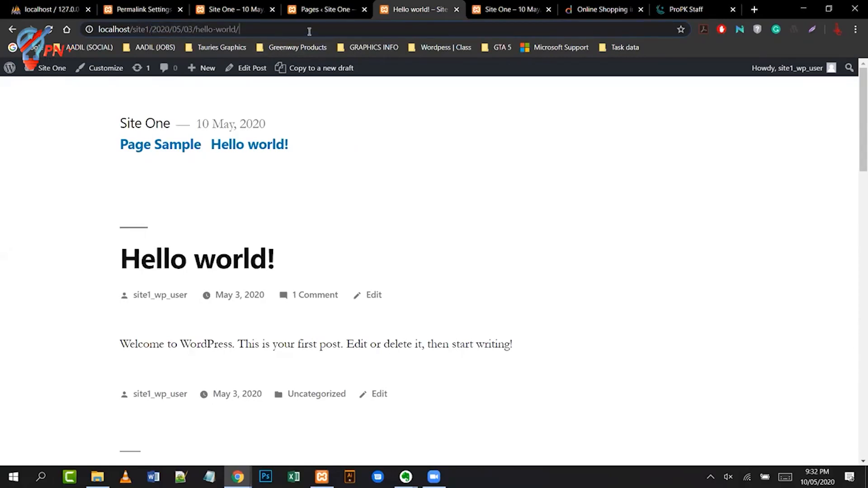
click(133, 10)
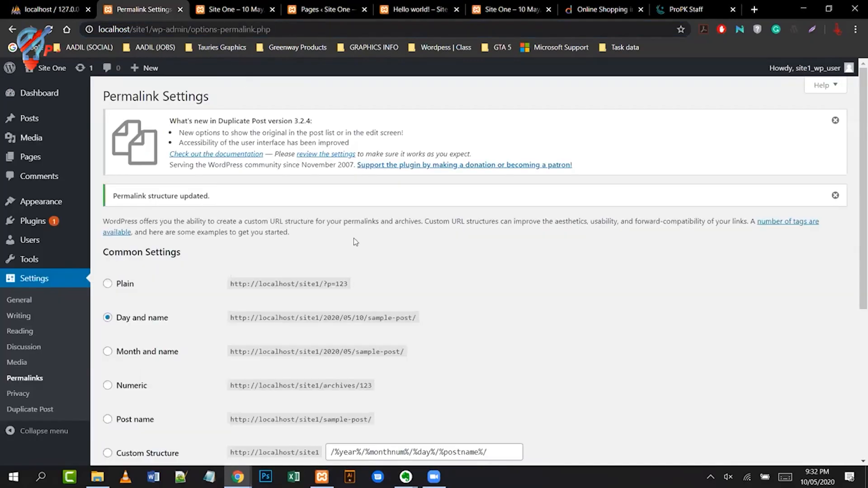
- Inspect the date in the ProPakistani Situation Report article's URL, then return to the propakistani search results
scroll(533, 294, down, 5)
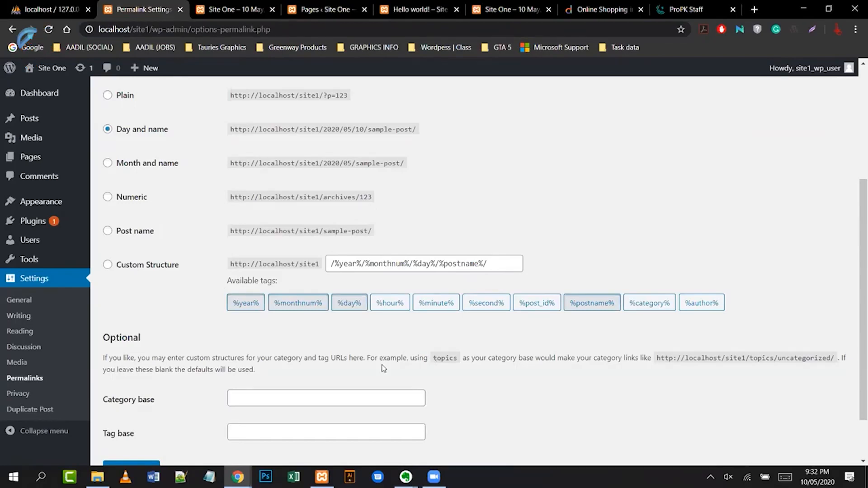
click(686, 9)
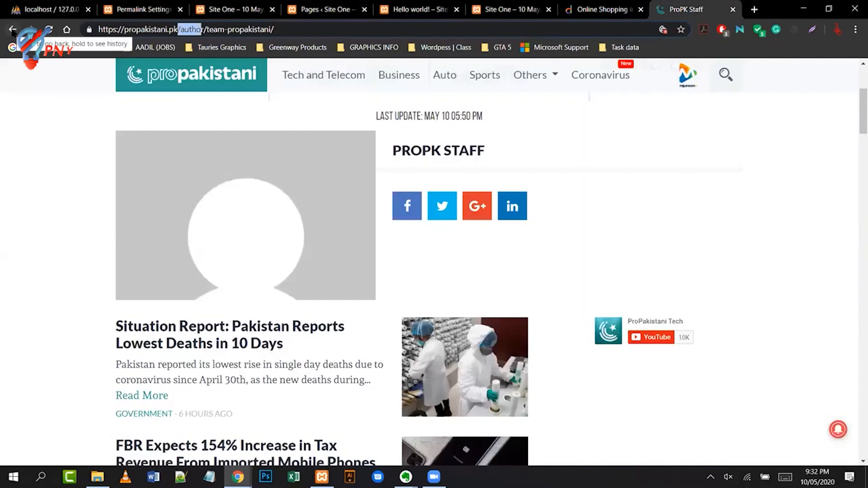
click(12, 30)
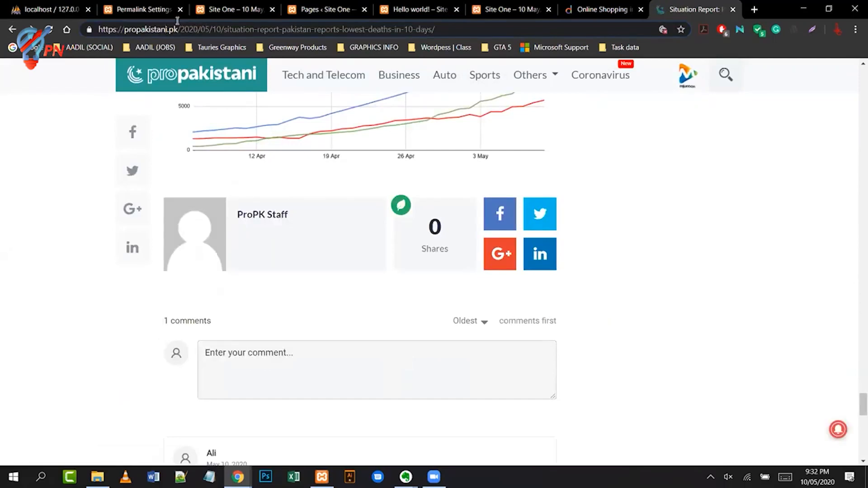
drag(181, 29, 228, 29)
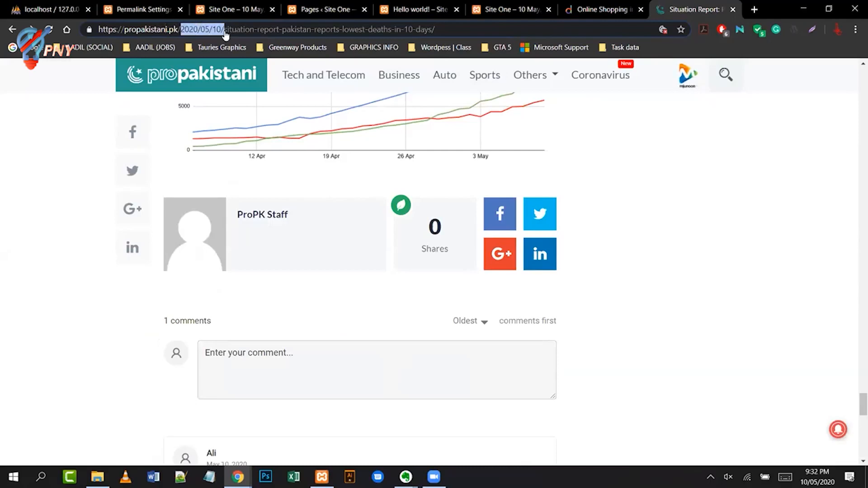
click(274, 30)
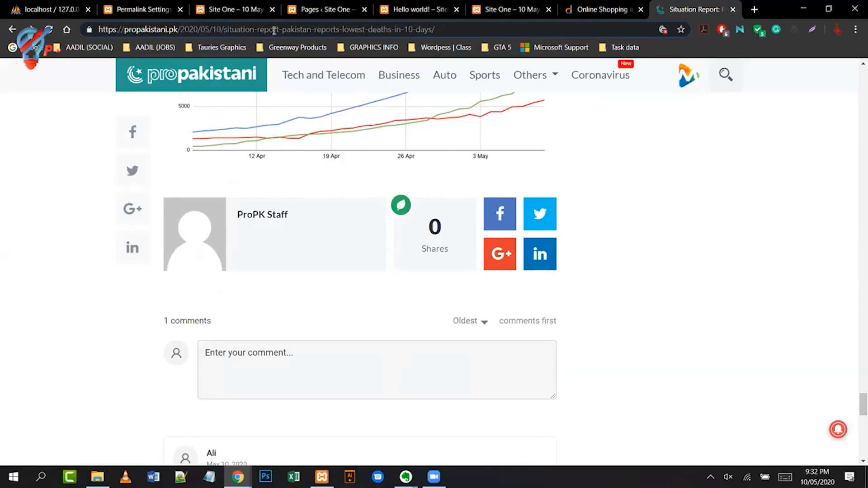
double_click(274, 30)
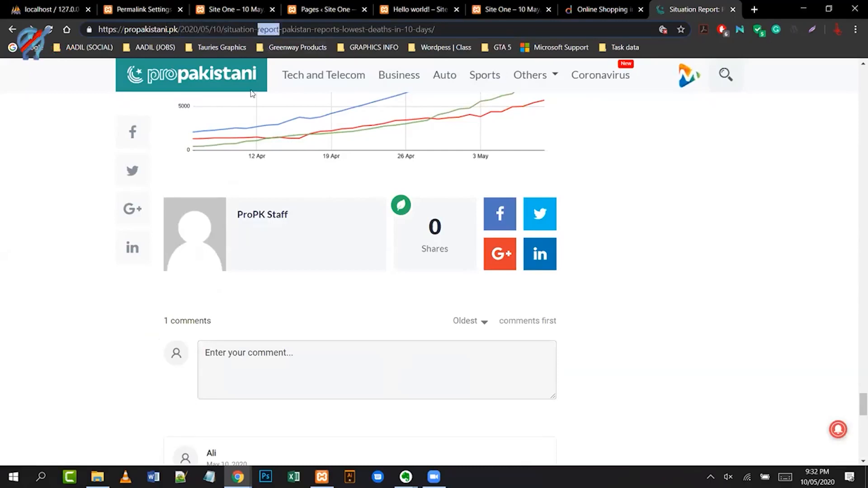
click(13, 30)
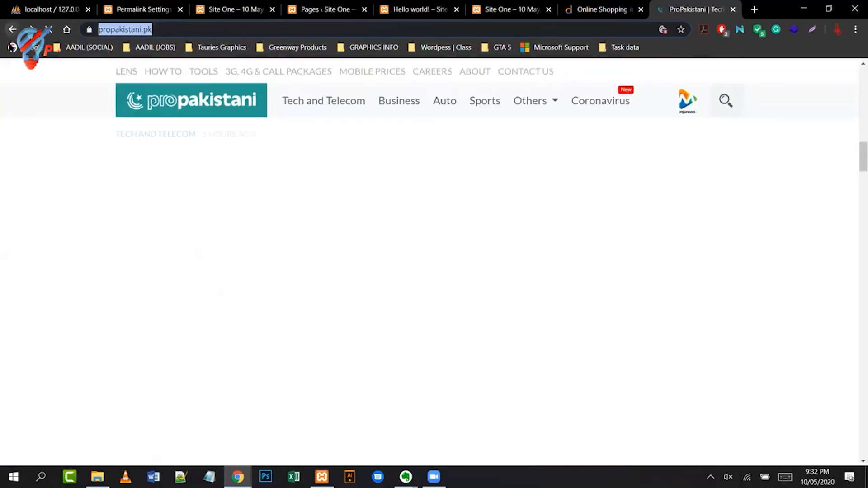
click(12, 30)
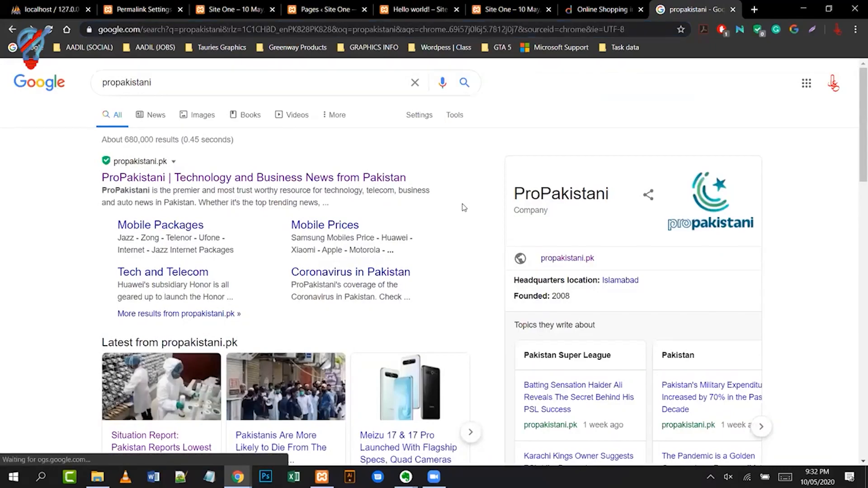
scroll(462, 207, down, 1)
scroll(462, 208, down, 3)
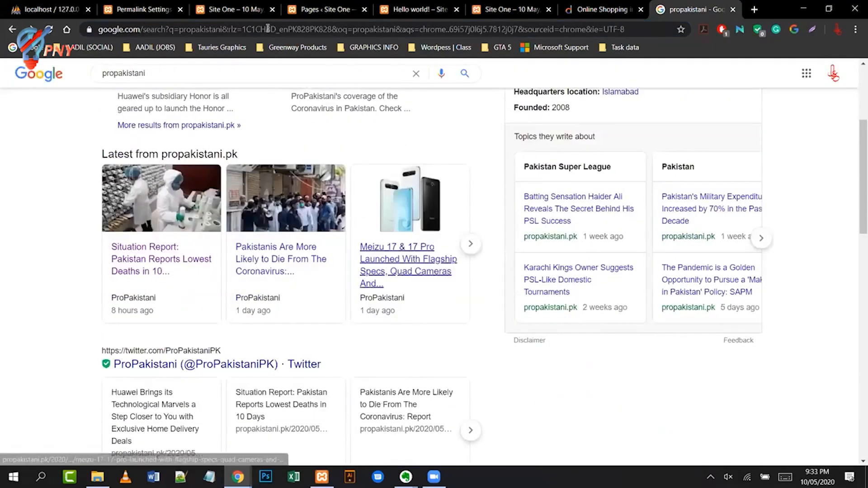
click(252, 9)
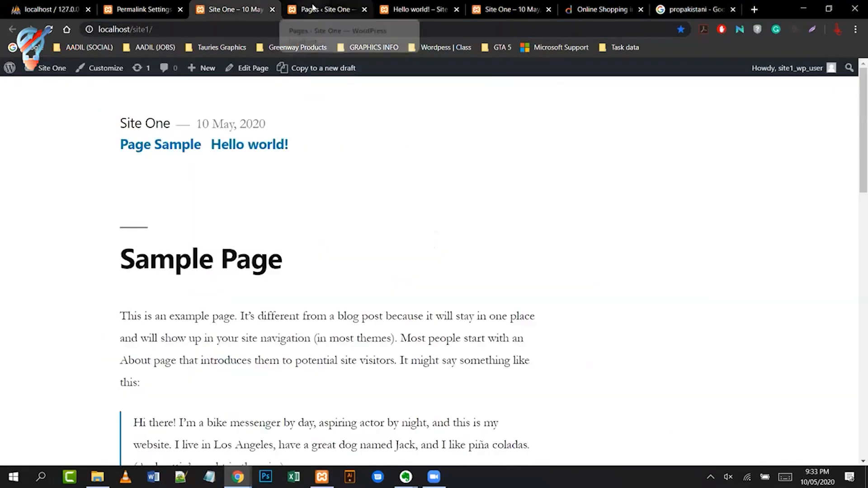
- Try Plain, reselect Day and name permalinks, and highlight sample-post in the Post name example
click(154, 10)
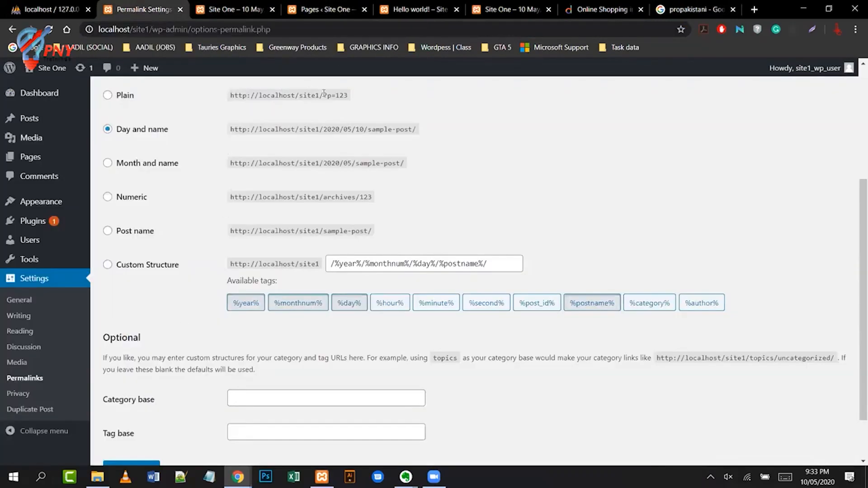
drag(335, 94, 339, 94)
click(111, 97)
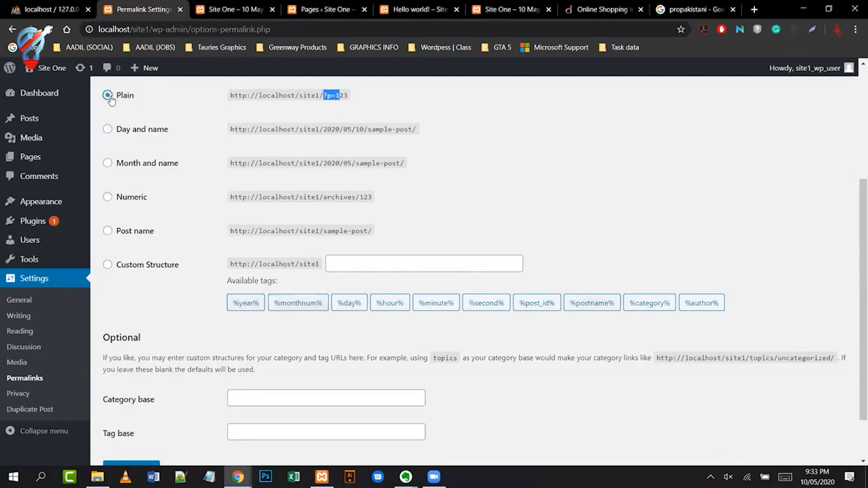
click(108, 131)
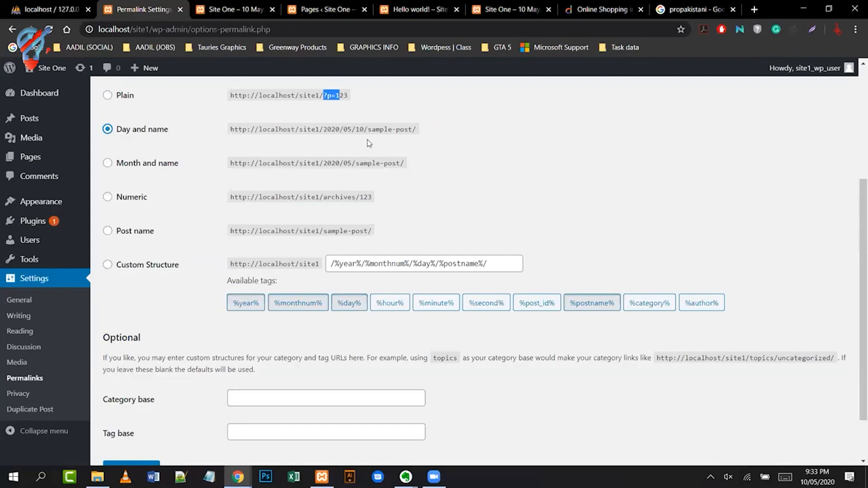
click(639, 240)
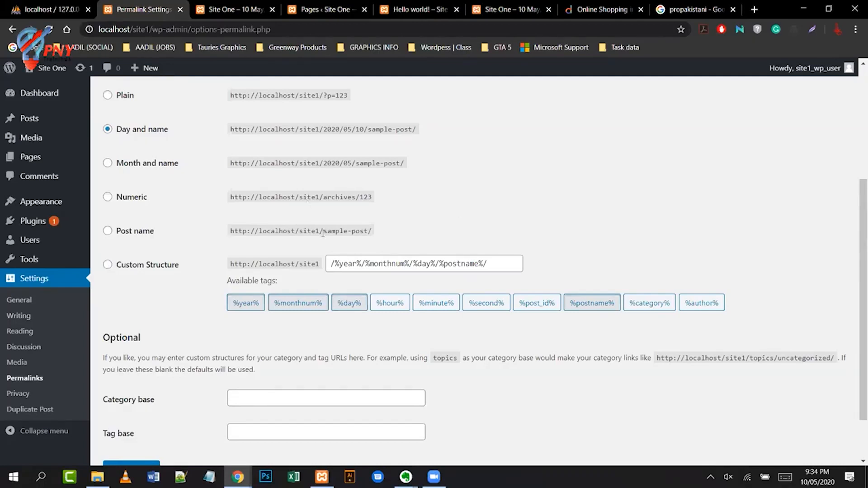
drag(323, 231, 366, 227)
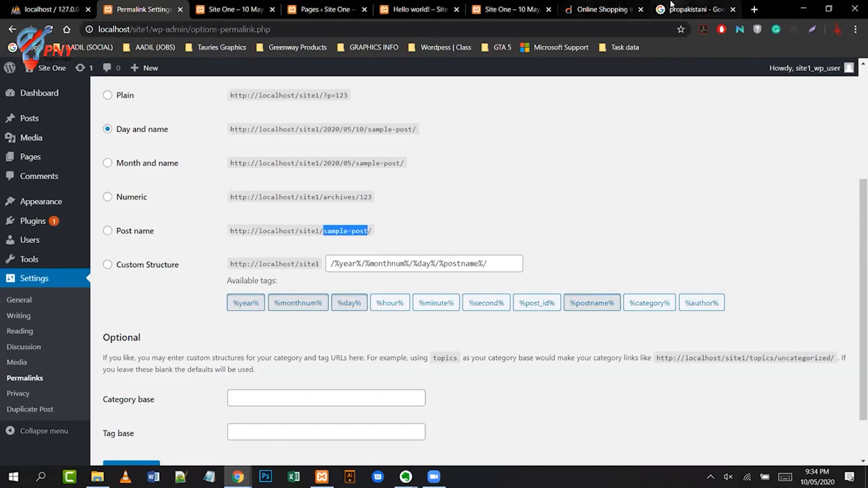
click(697, 9)
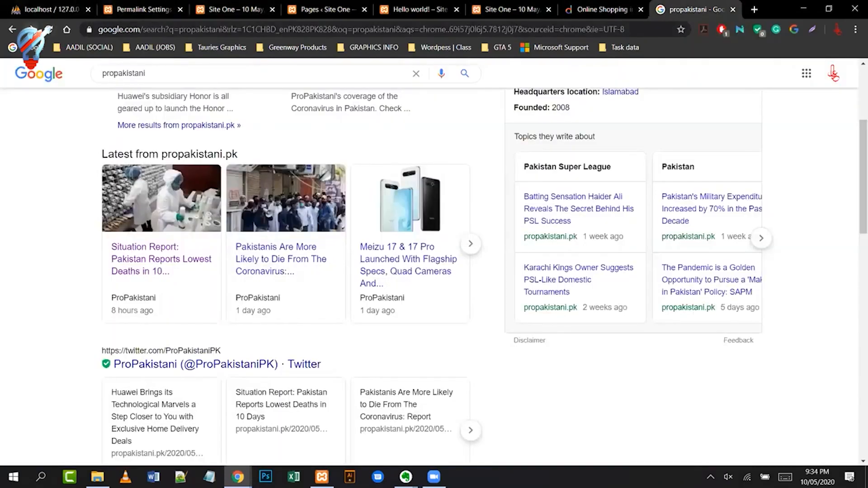
click(30, 29)
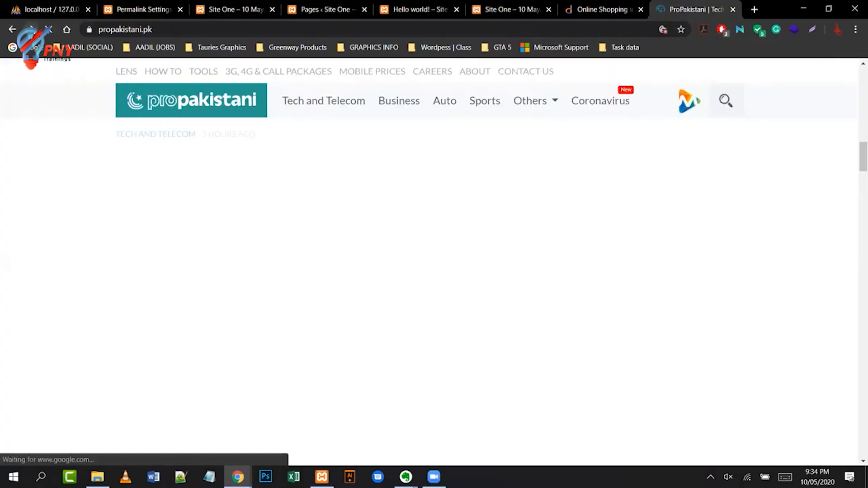
click(31, 29)
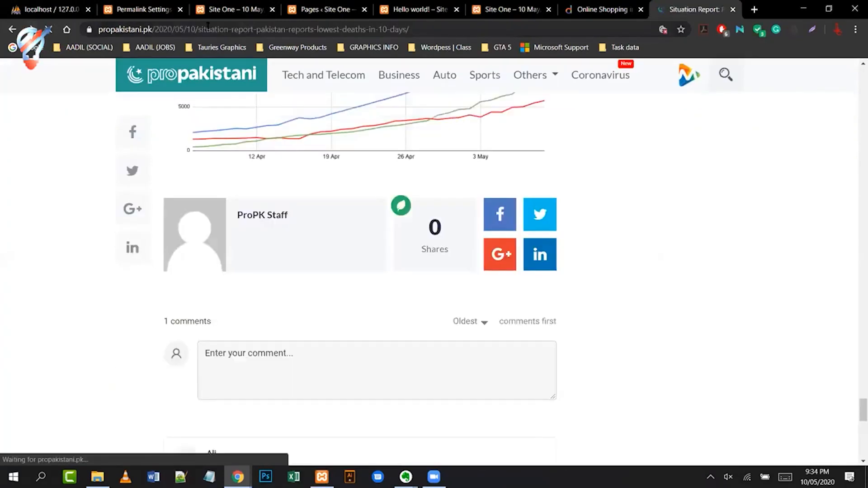
drag(157, 29, 199, 29)
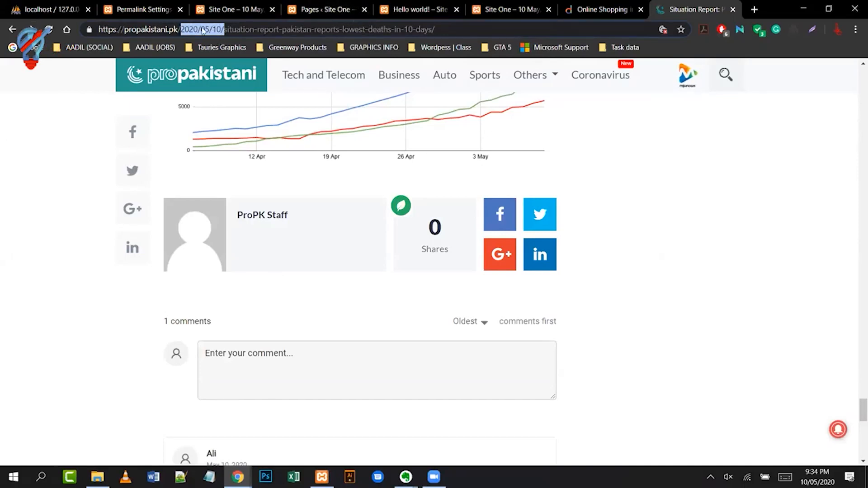
click(287, 29)
click(265, 33)
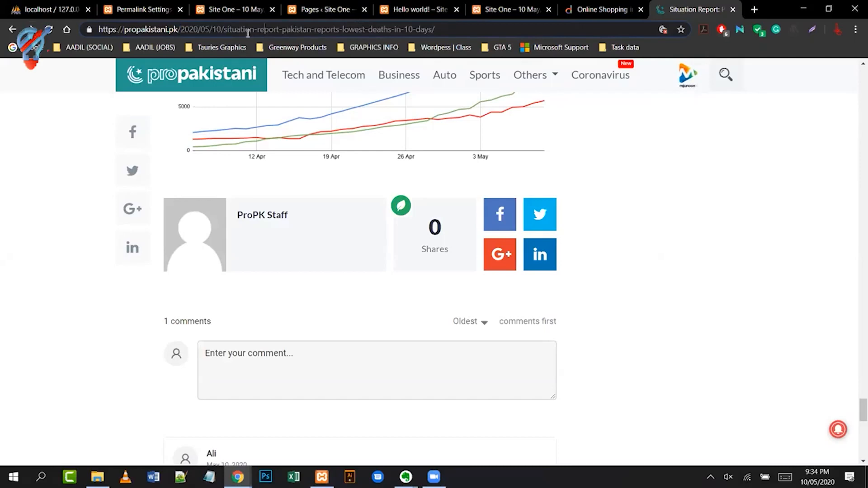
drag(224, 30, 435, 29)
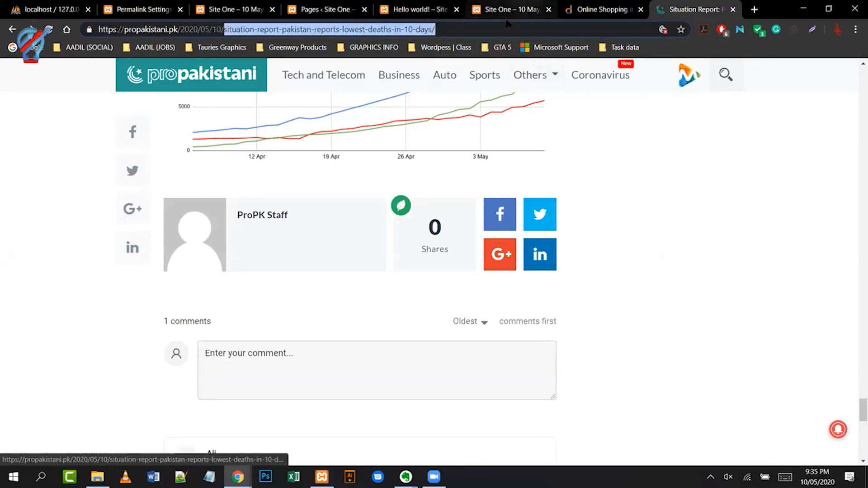
- Go to Settings > Privacy and check the Privacy Policy page dropdown, leaving it unchanged
click(146, 14)
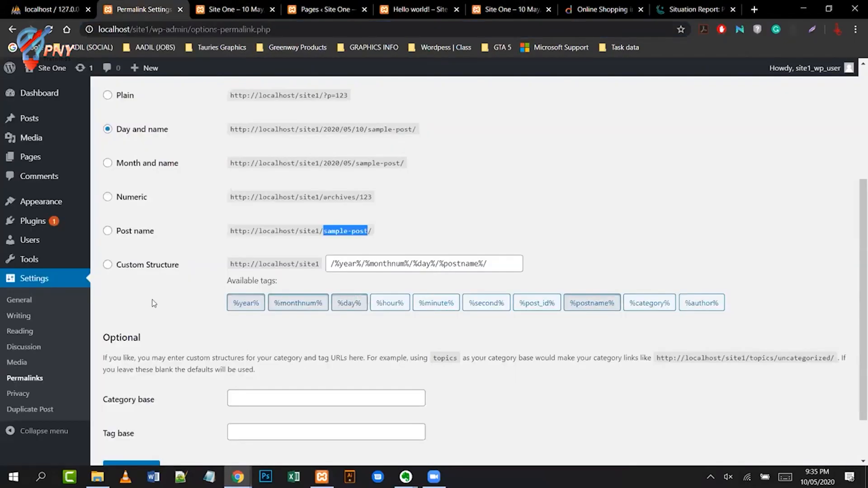
click(10, 403)
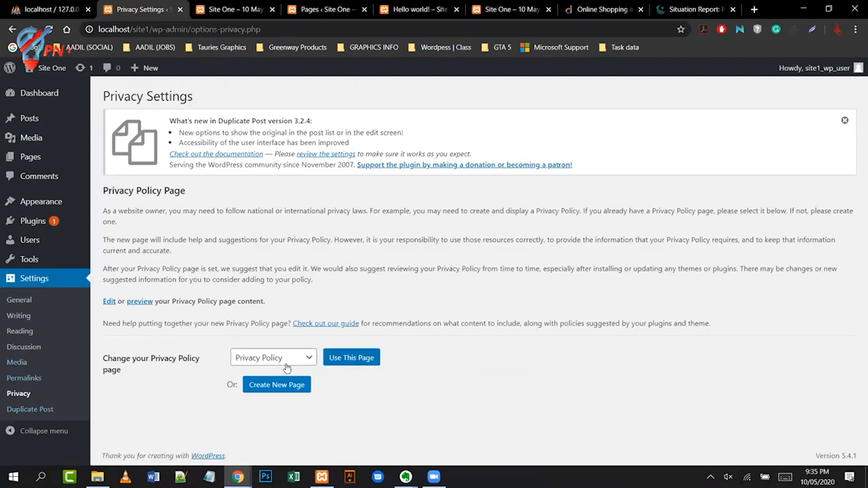
click(302, 358)
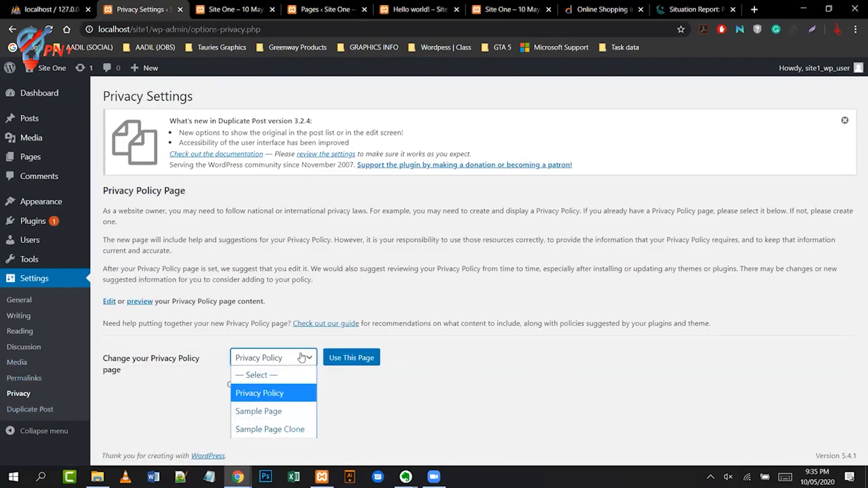
click(454, 374)
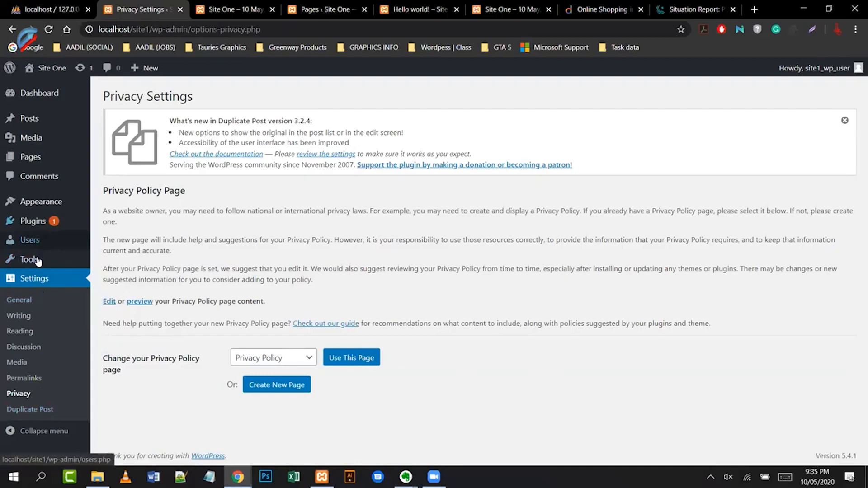
- Deactivate the Duplicate Post plugin in Installed Plugins
mouse_move(39, 222)
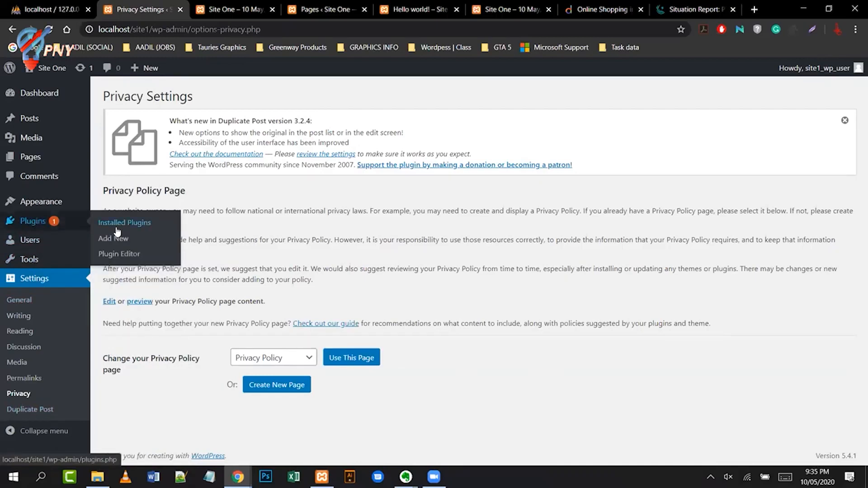
click(140, 226)
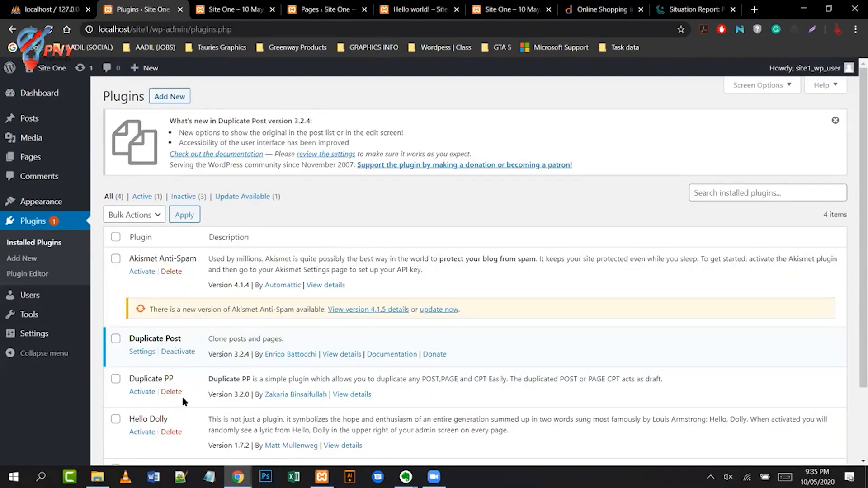
click(182, 352)
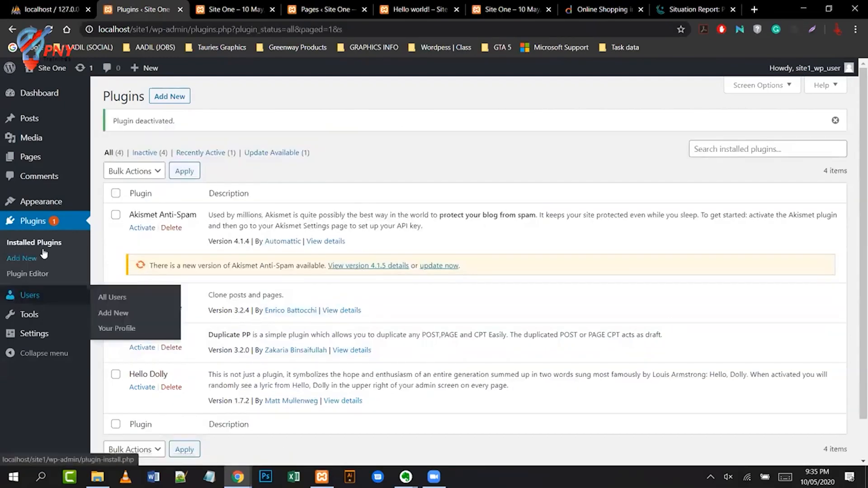
click(25, 331)
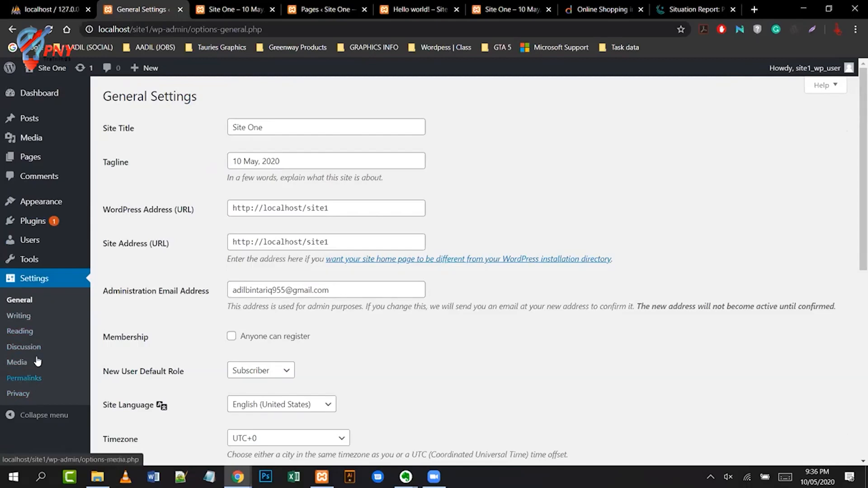
- Reactivate Duplicate Post, then go to General Settings
click(36, 222)
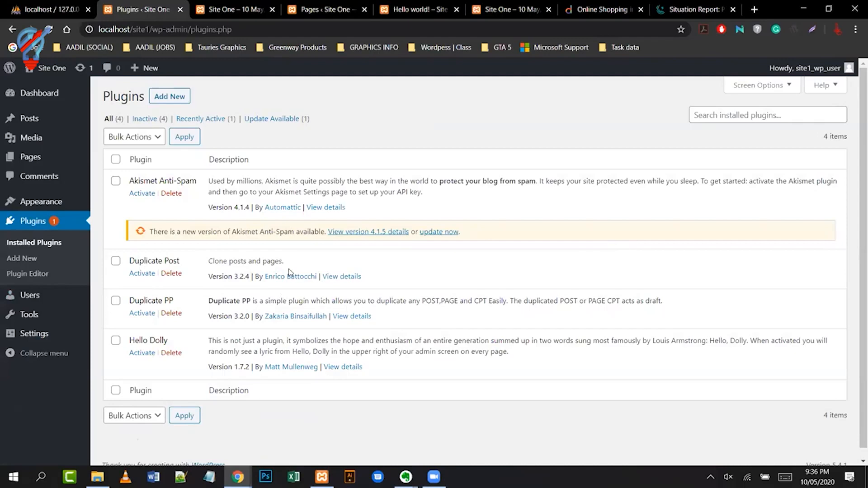
click(148, 276)
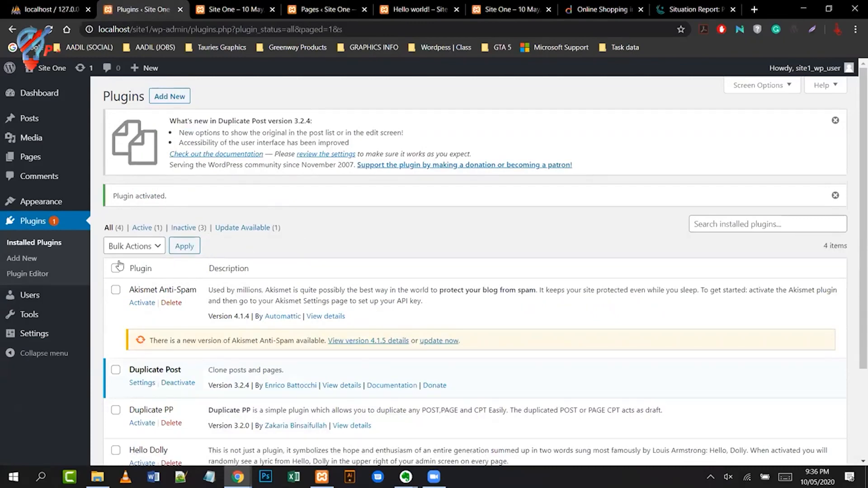
click(35, 335)
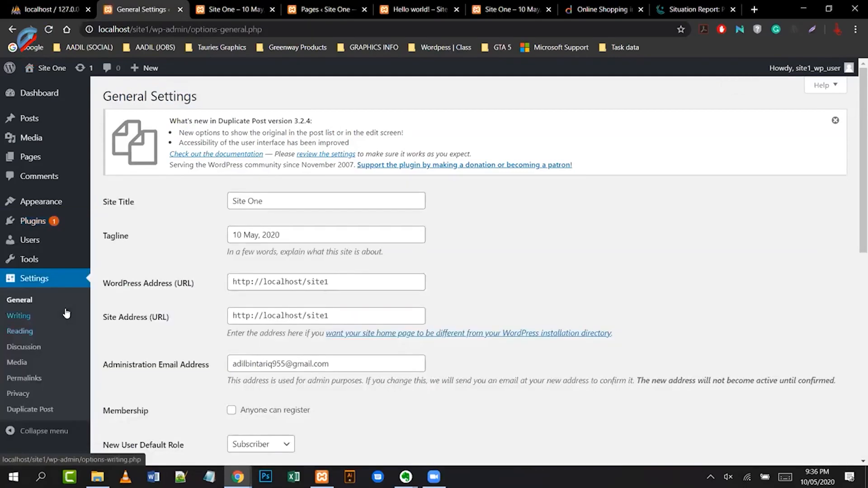
- Open Settings > Duplicate Post and review its What to copy options, from Title to Menu order
scroll(66, 313, down, 2)
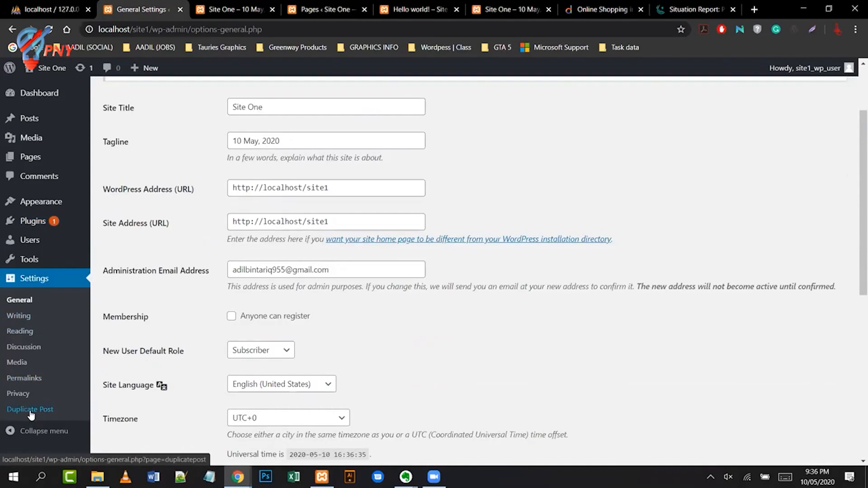
click(31, 412)
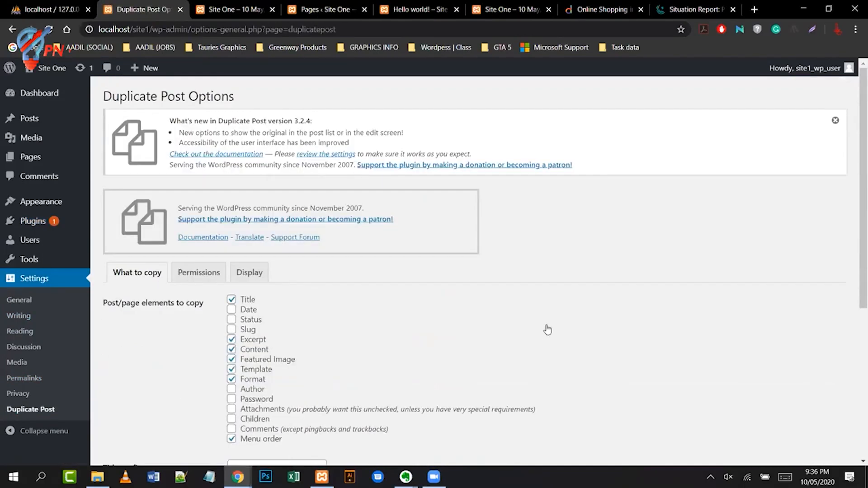
scroll(572, 222, down, 2)
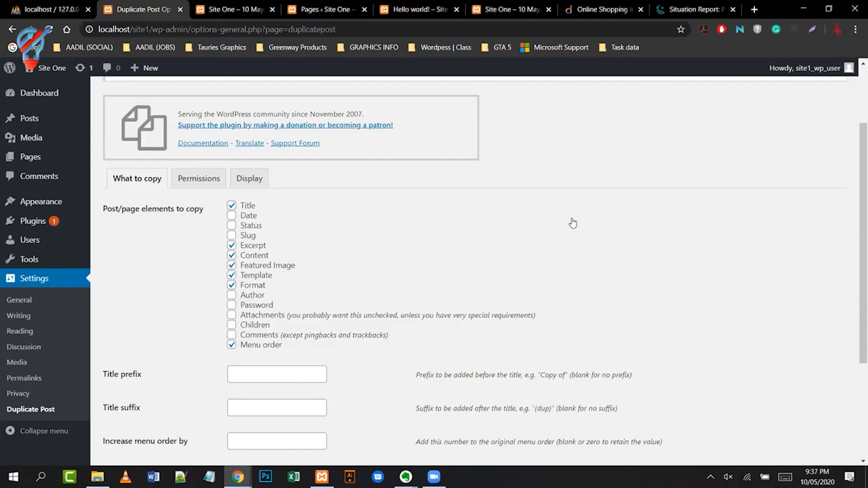
scroll(572, 222, down, 2)
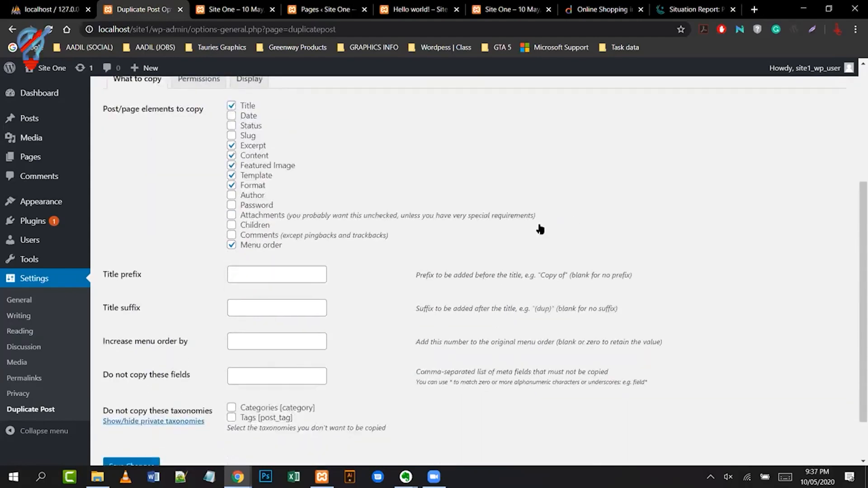
scroll(539, 227, down, 2)
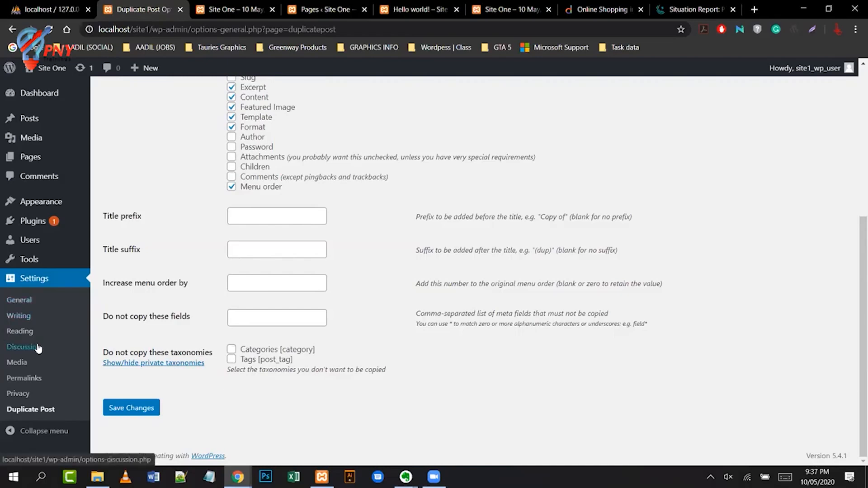
scroll(438, 397, up, 2)
scroll(437, 397, up, 4)
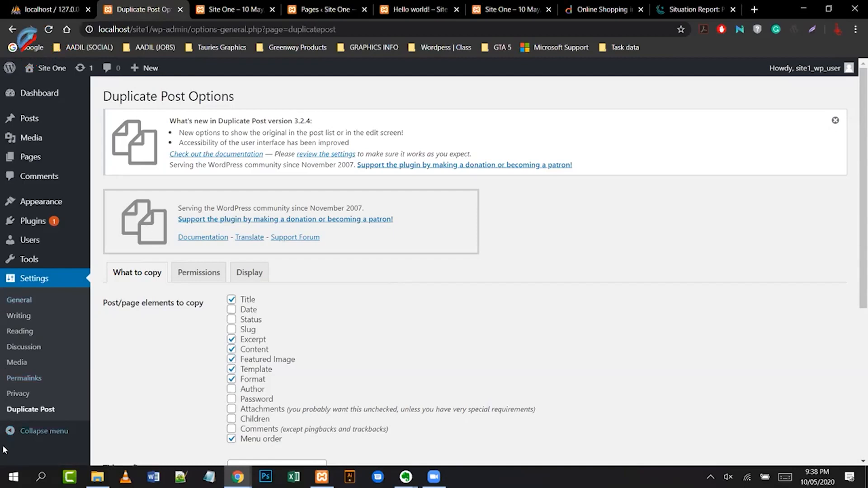
mouse_move(35, 222)
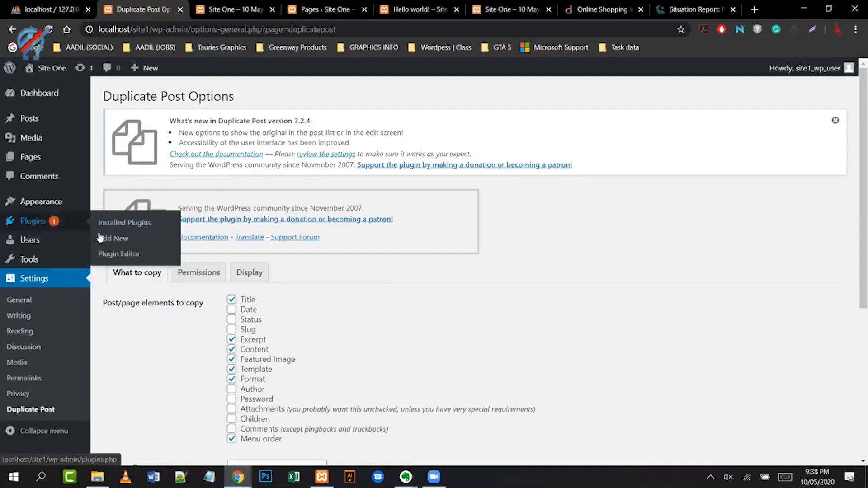
- Search Add New plugins for 'contact form 7', then install and activate Contact Form 7
click(115, 242)
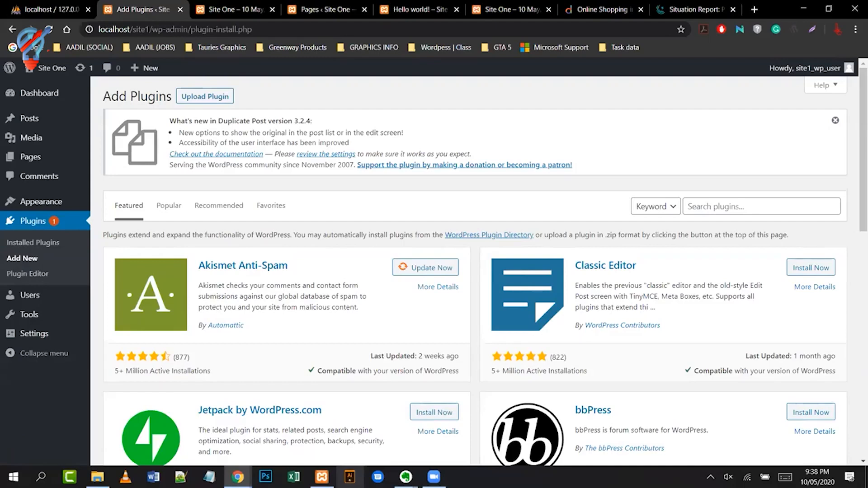
click(743, 200)
text(c)
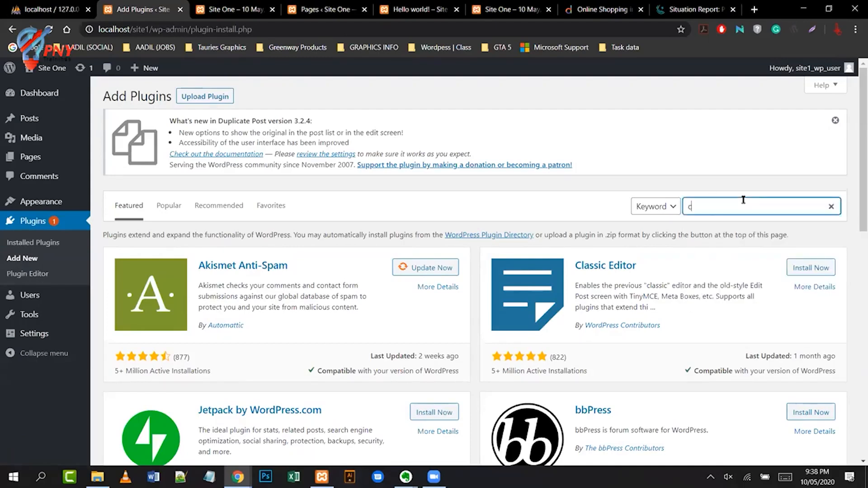
text(ontact form)
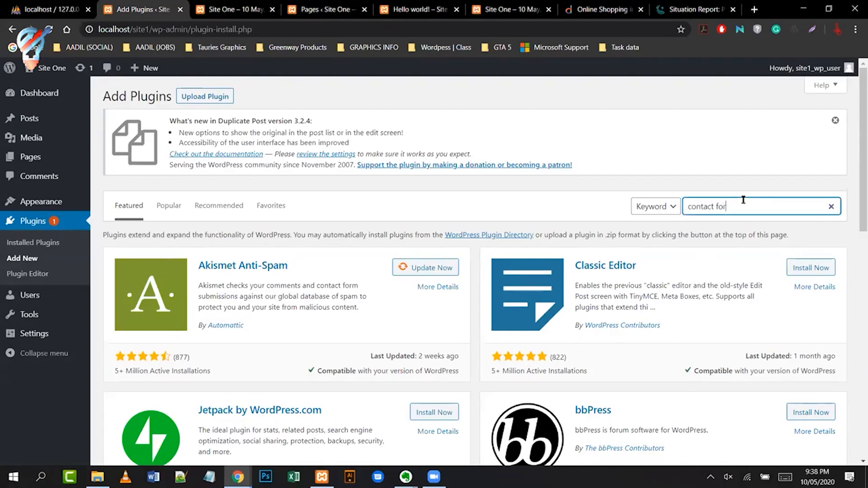
text( 7)
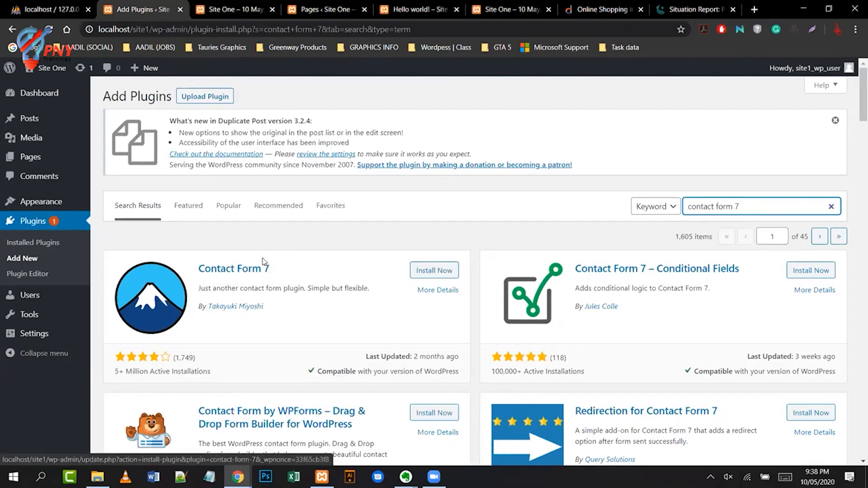
click(433, 271)
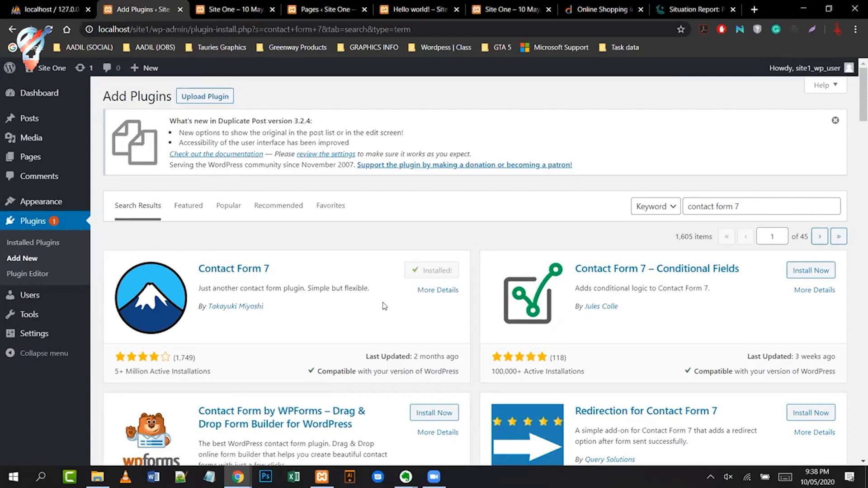
click(423, 273)
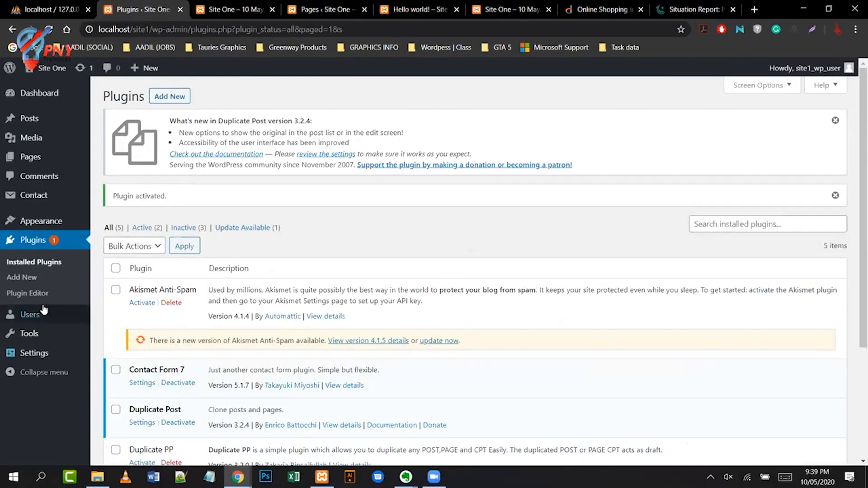
mouse_move(41, 357)
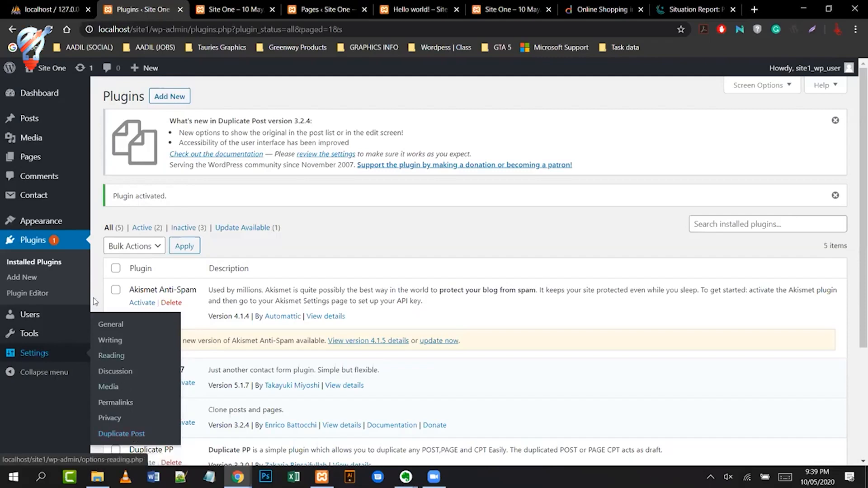
mouse_move(28, 201)
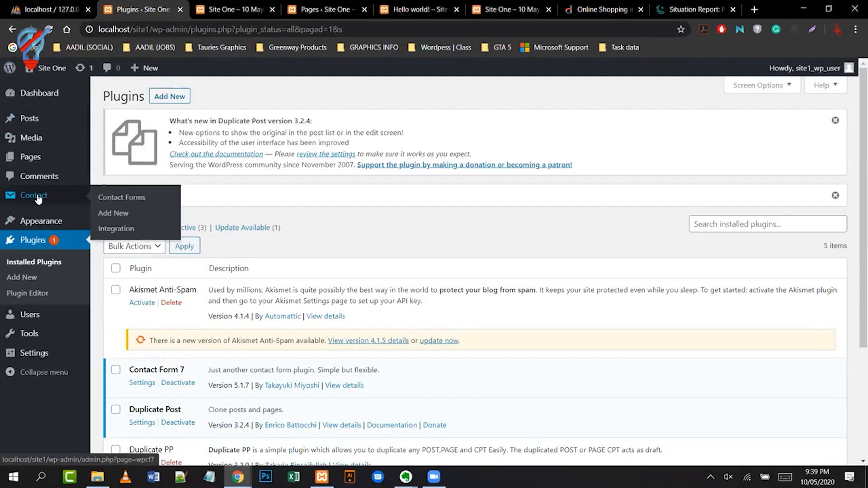
click(41, 198)
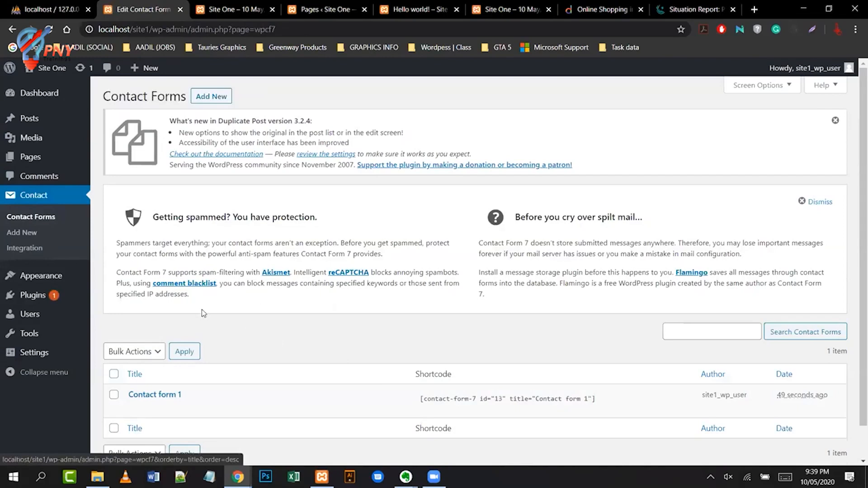
scroll(293, 339, down, 1)
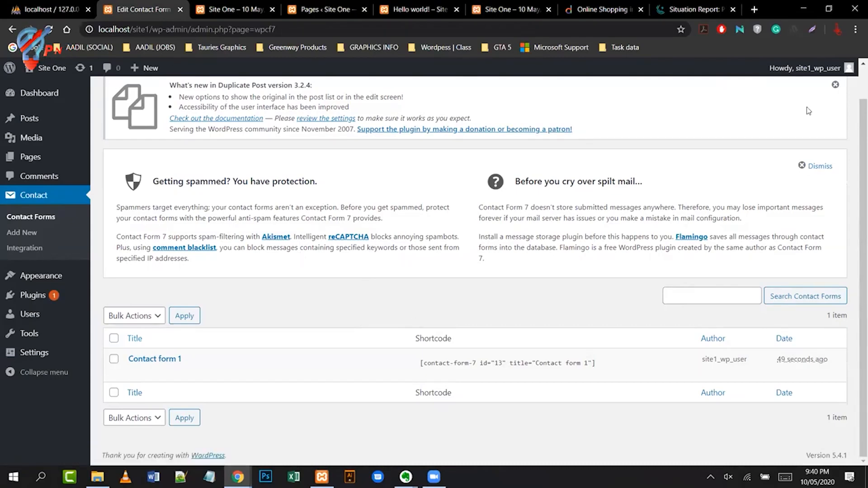
- Open the Profile page from the admin bar greeting and collapse the admin sidebar menu
click(812, 68)
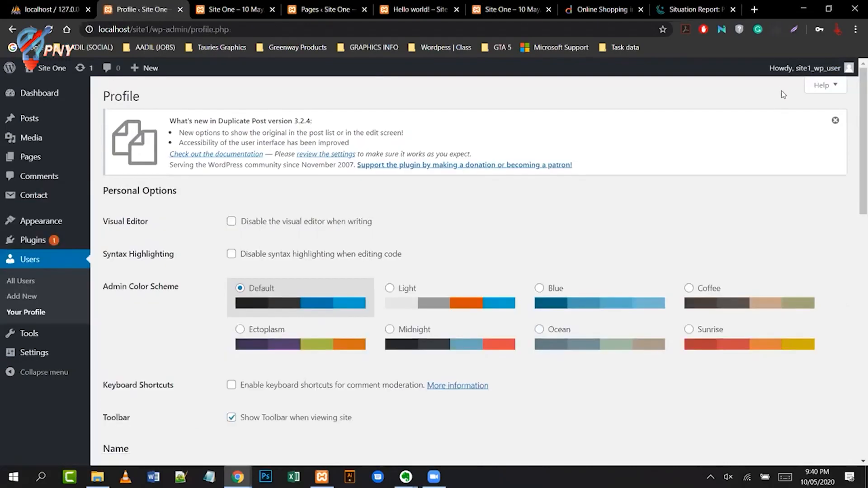
mouse_move(808, 68)
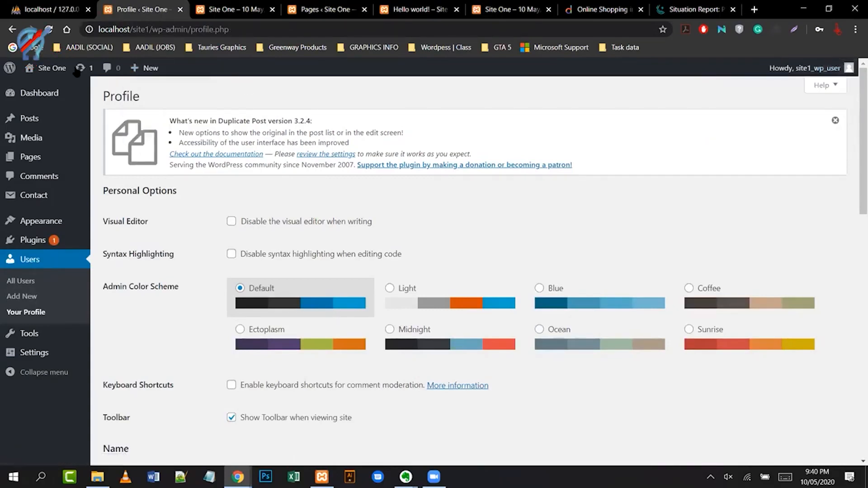
mouse_move(34, 69)
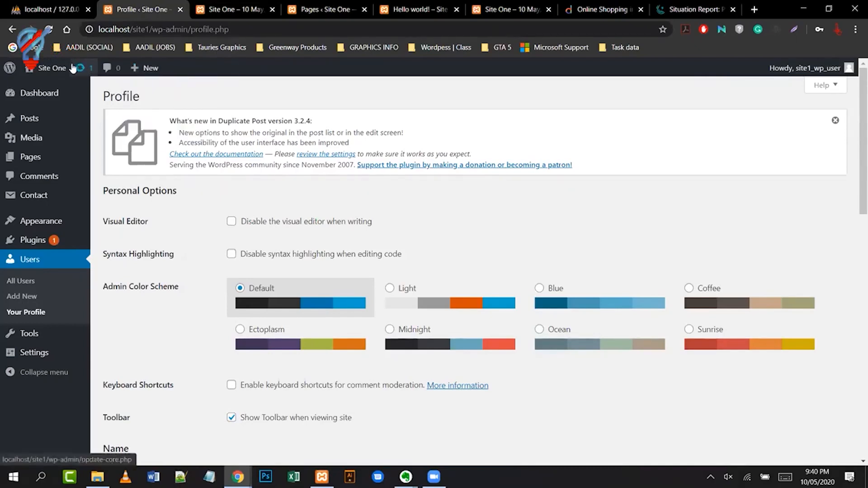
mouse_move(146, 69)
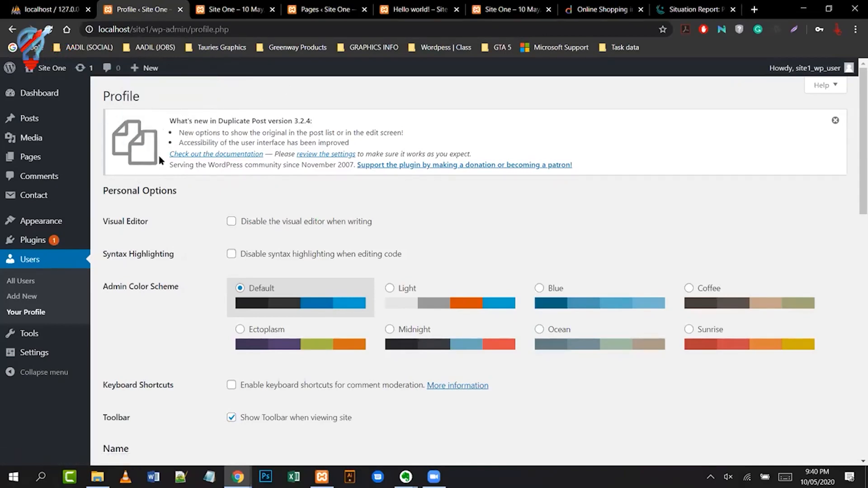
click(26, 375)
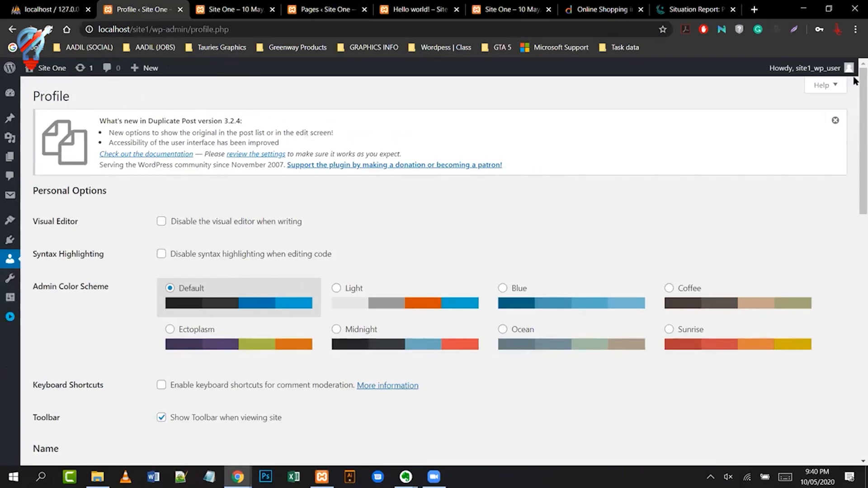
mouse_move(835, 70)
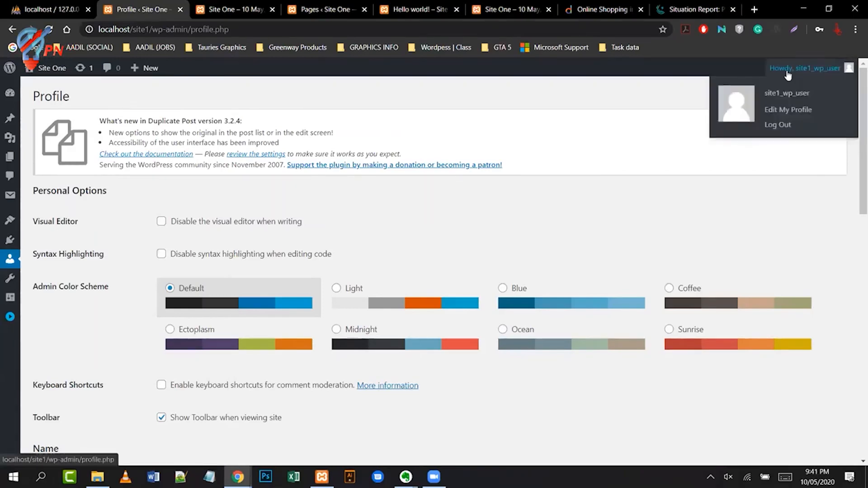
- Log out of WordPress, close that window, and switch to the incognito Site One window
click(778, 125)
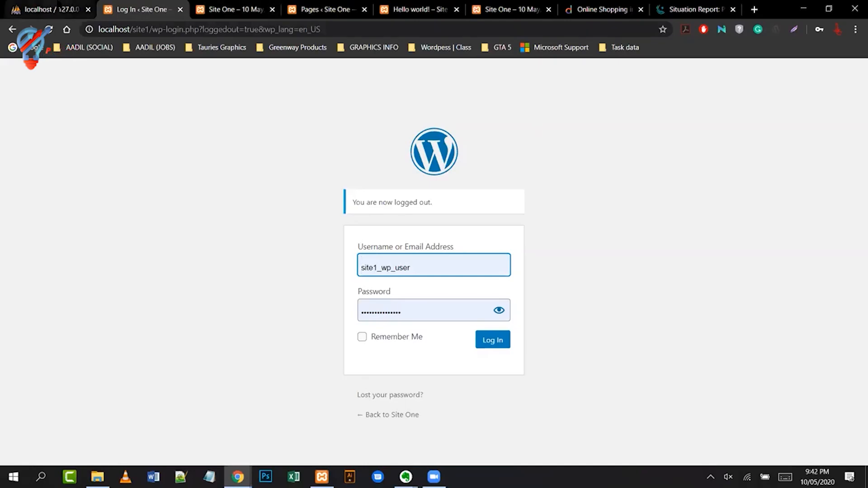
click(853, 6)
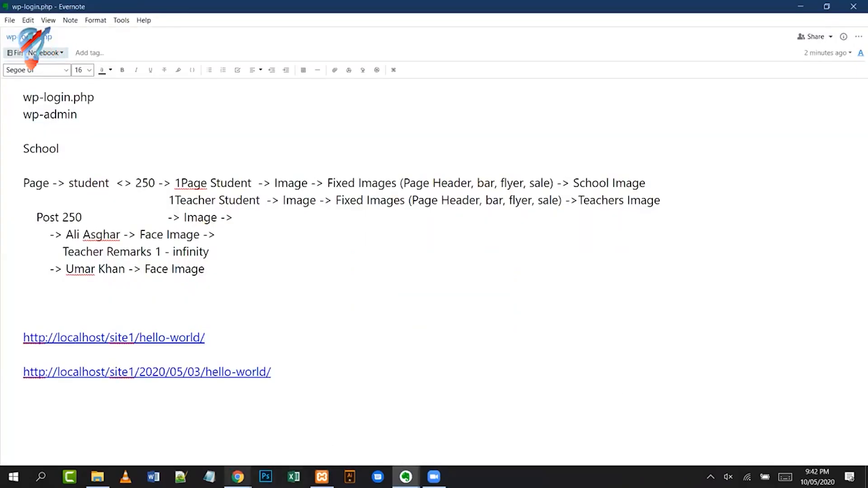
click(238, 477)
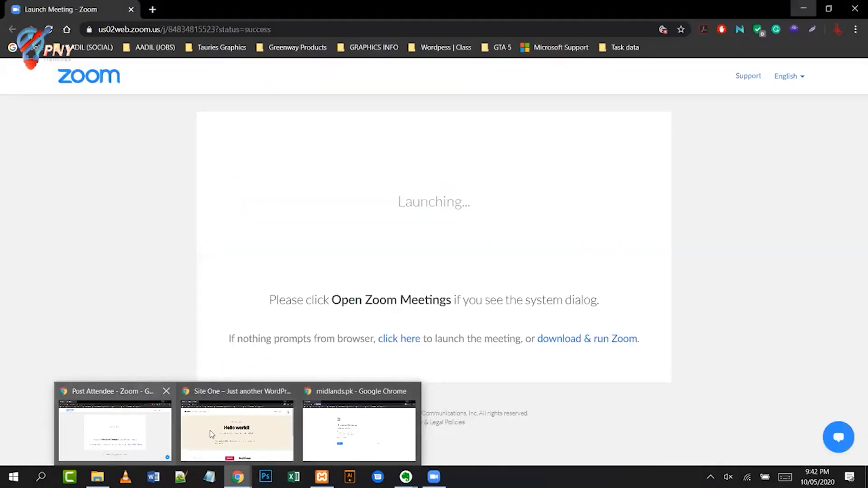
click(210, 431)
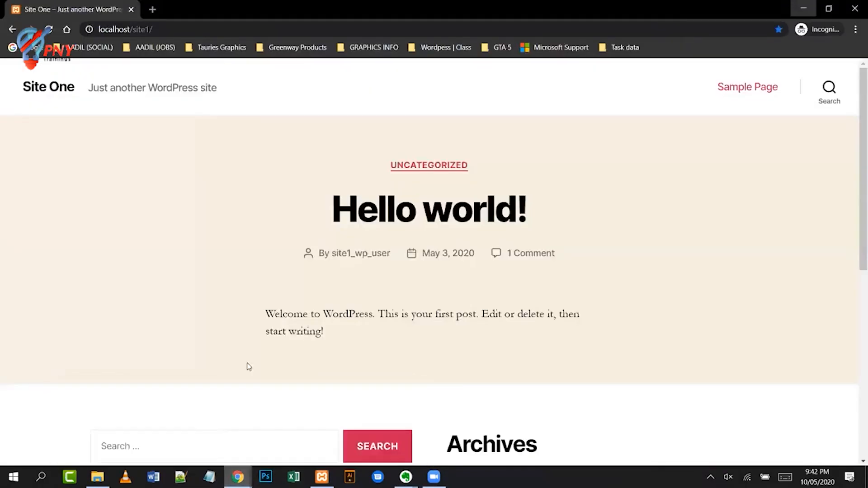
click(297, 29)
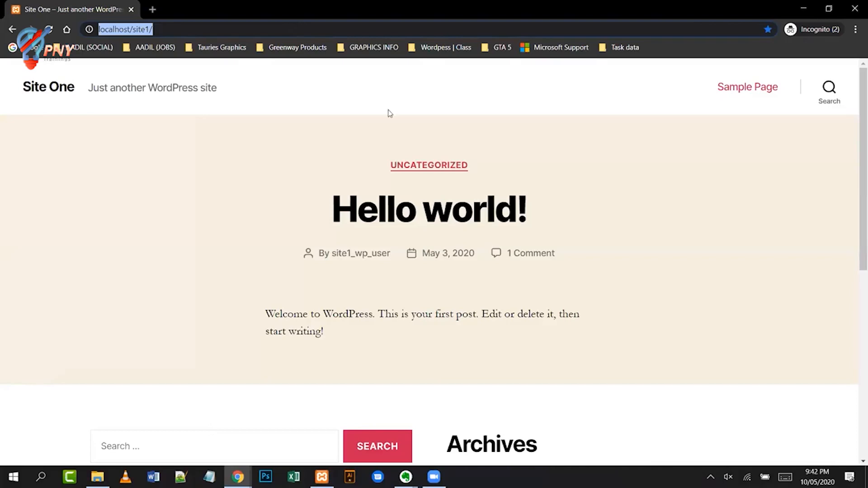
click(224, 28)
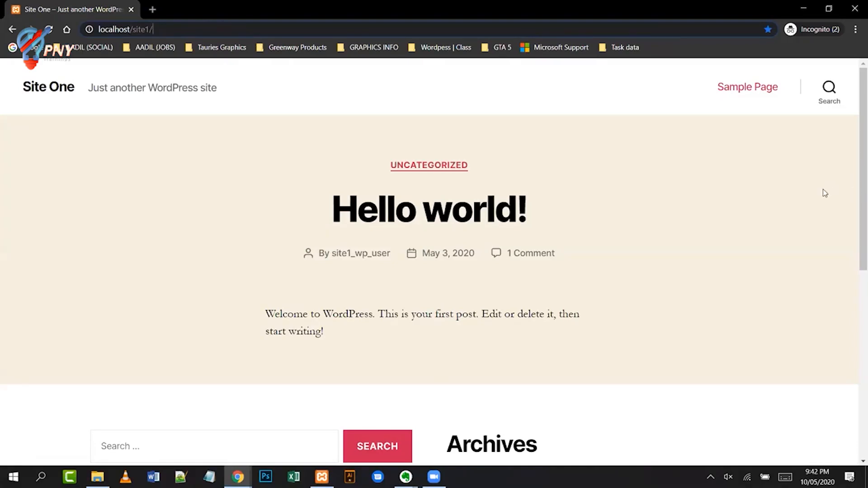
drag(856, 199, 849, 97)
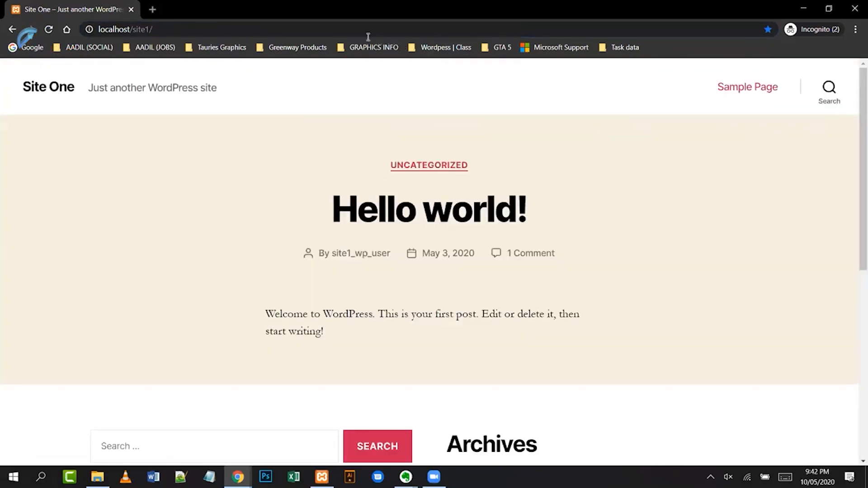
click(300, 27)
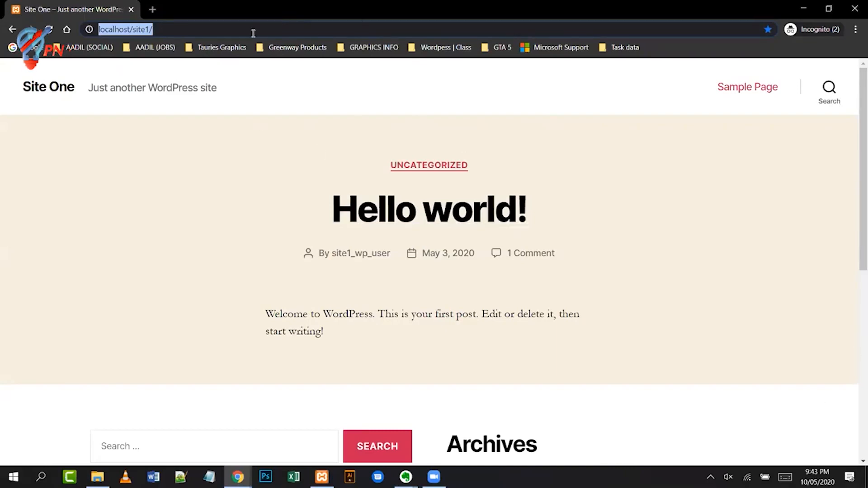
click(180, 31)
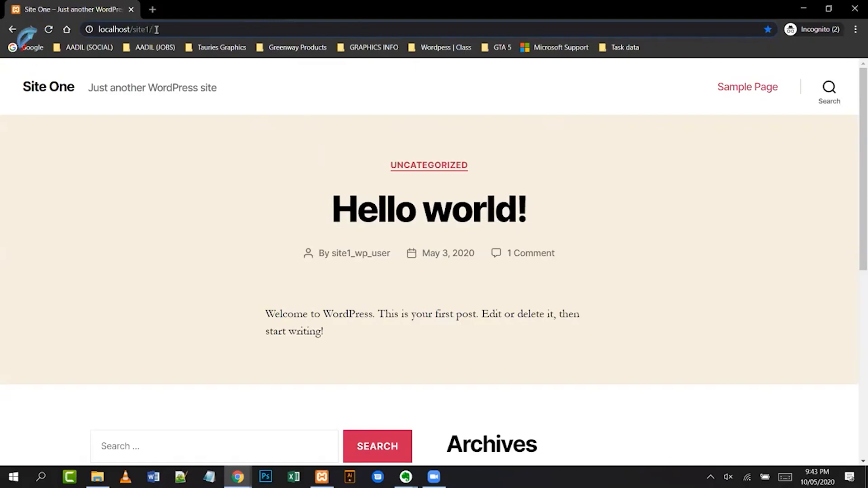
- Search Google for 'themeforest' from the address bar
drag(156, 29, 82, 24)
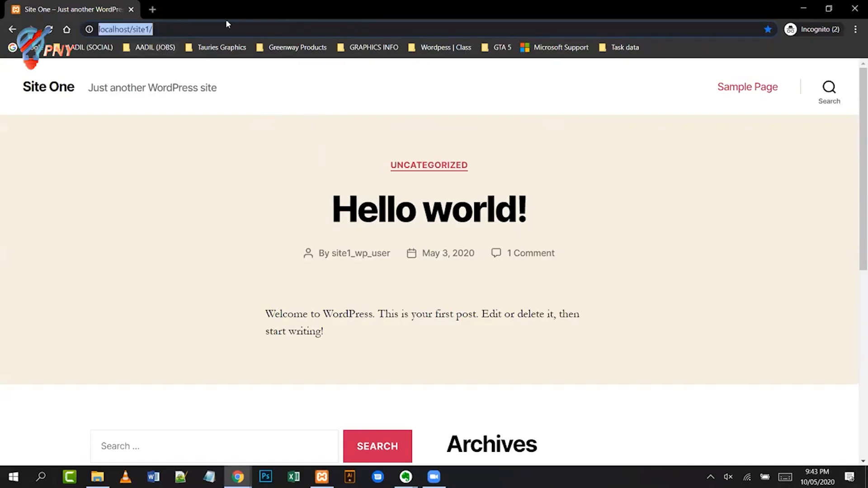
text(the)
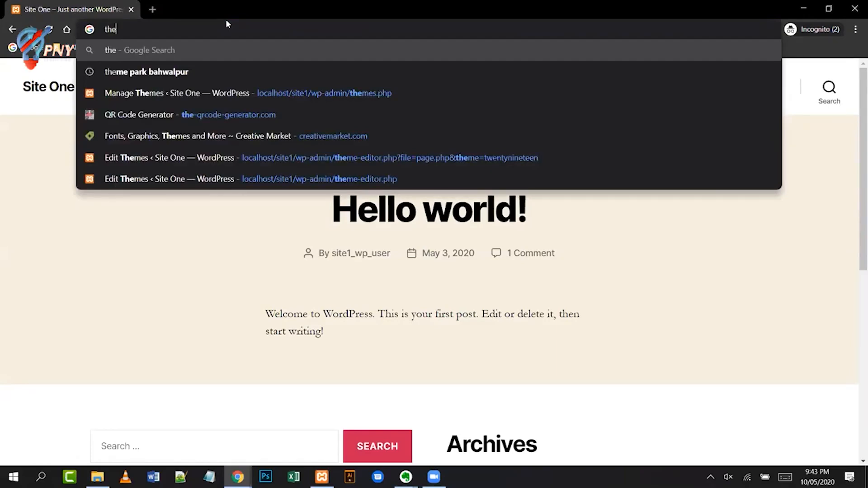
text(f)
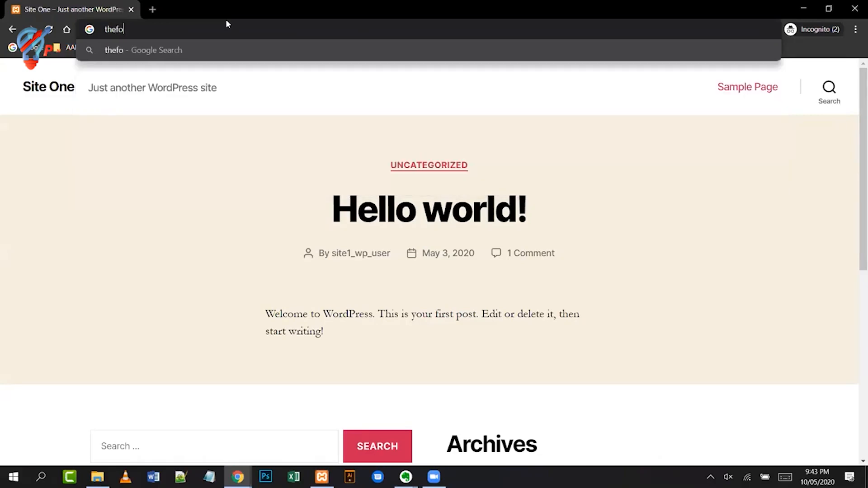
key(BackSpace)
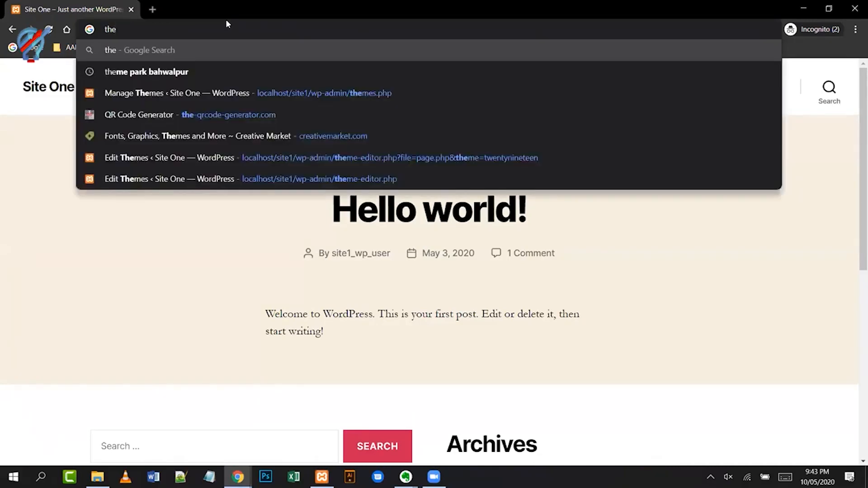
text(meforest)
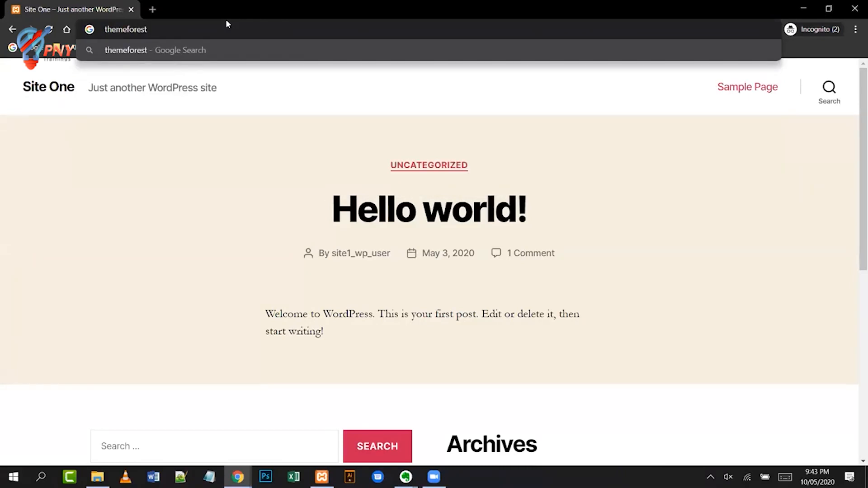
key(Return)
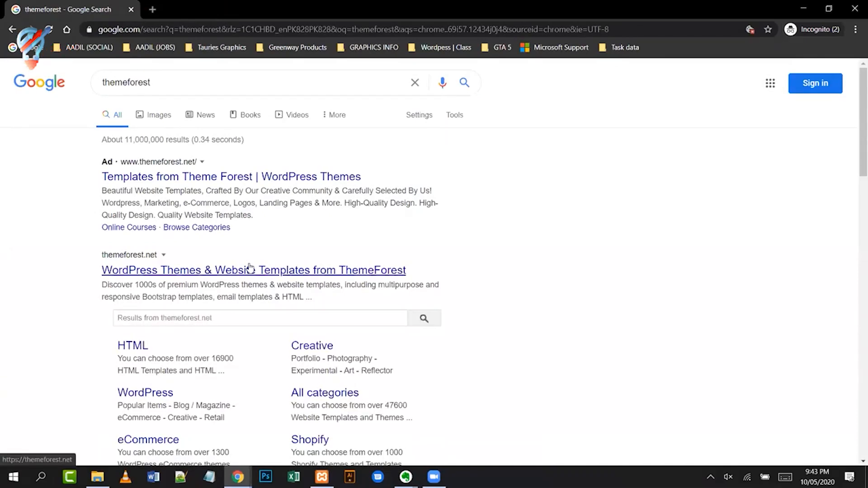
- Open themeforest.net from the search results and dismiss the Envato Elements banner
click(250, 269)
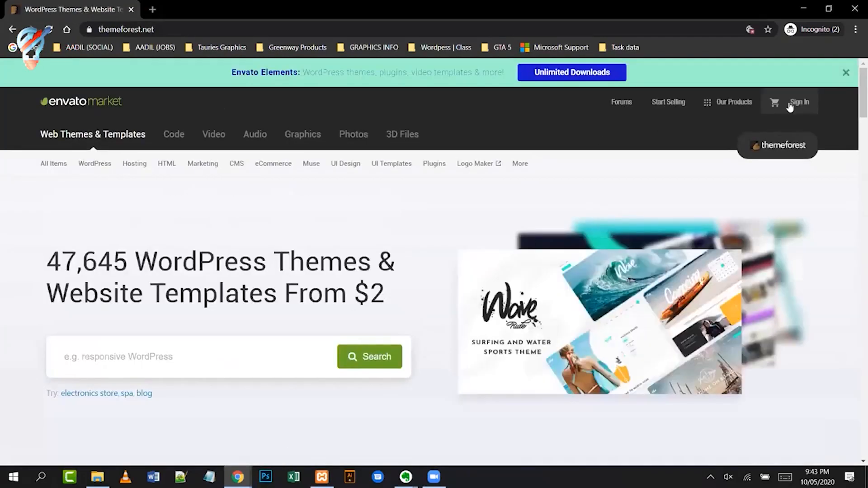
click(846, 74)
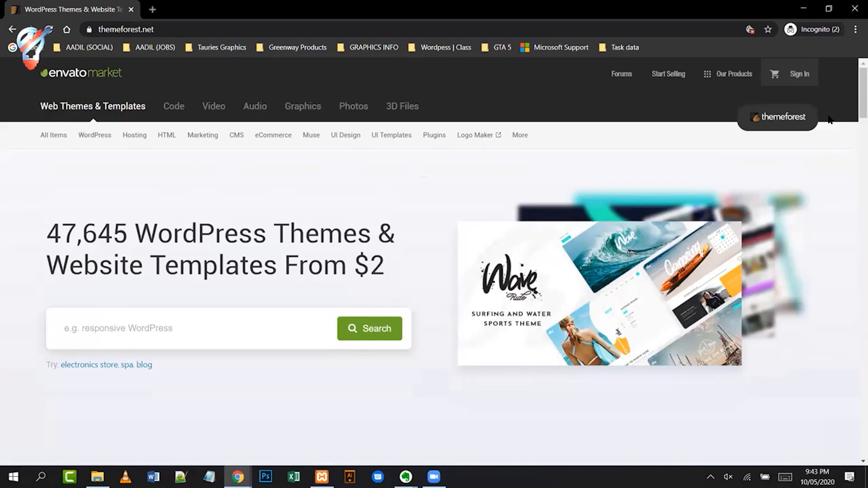
mouse_move(100, 141)
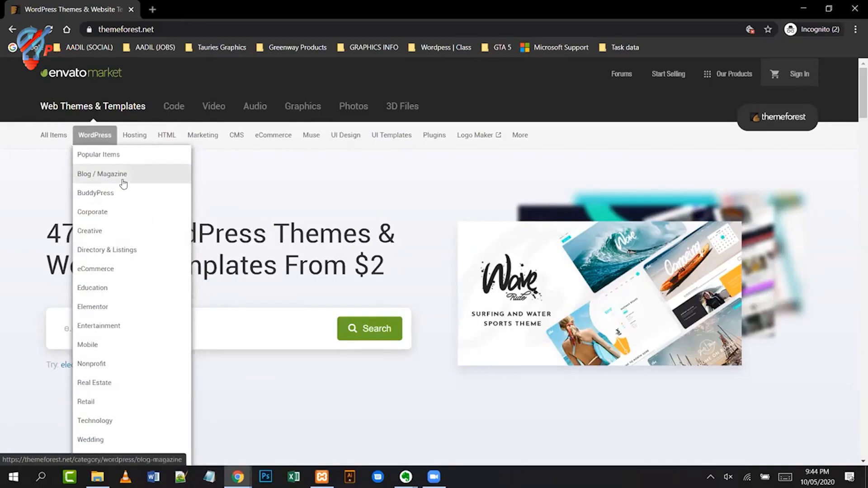
- Search the WordPress themes category for 'sch' to find school themes
click(95, 137)
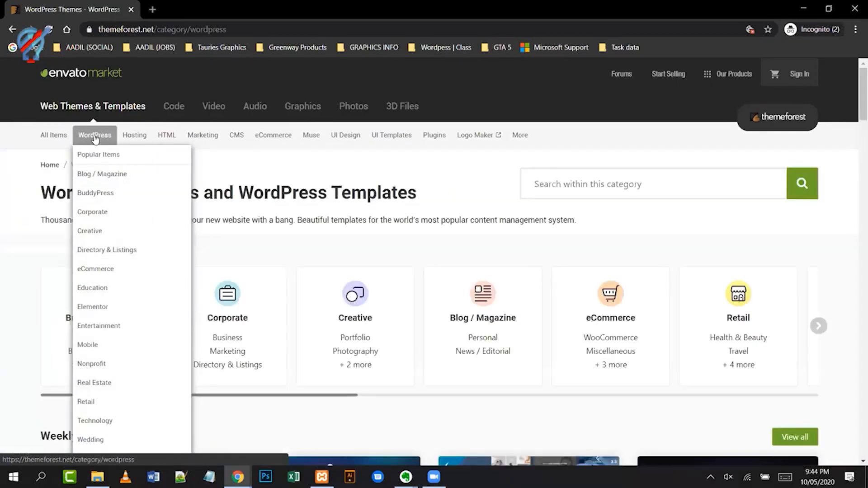
click(613, 195)
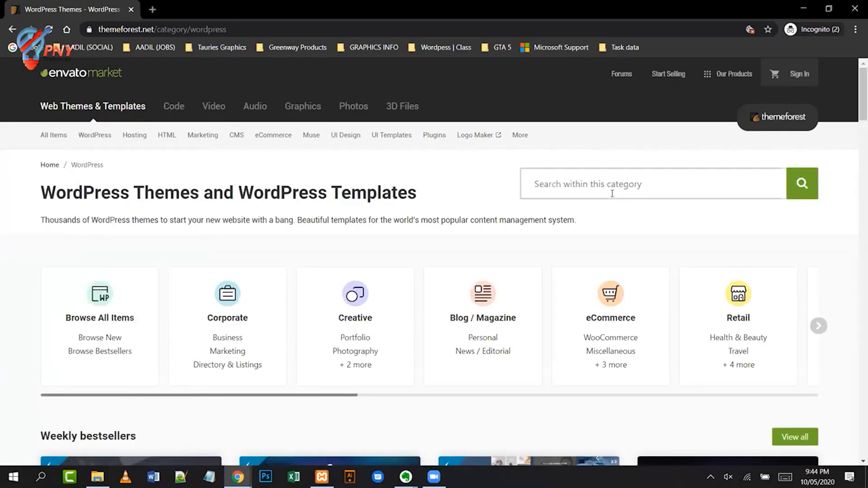
text(sch)
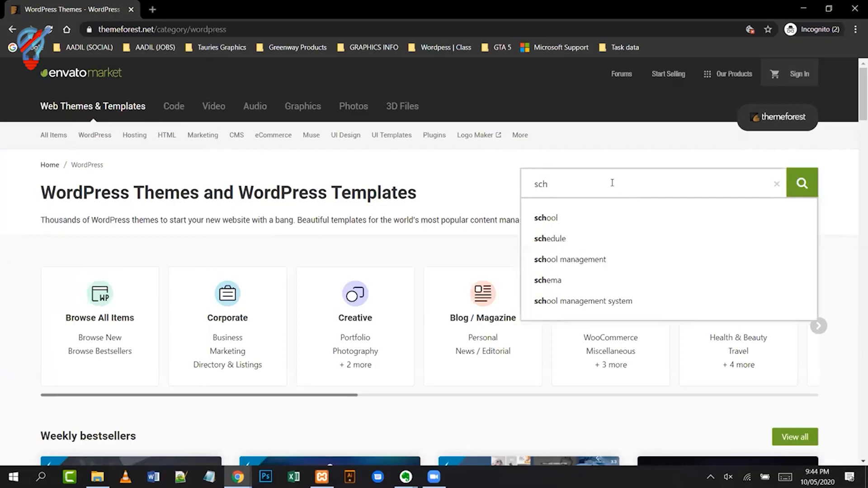
click(552, 218)
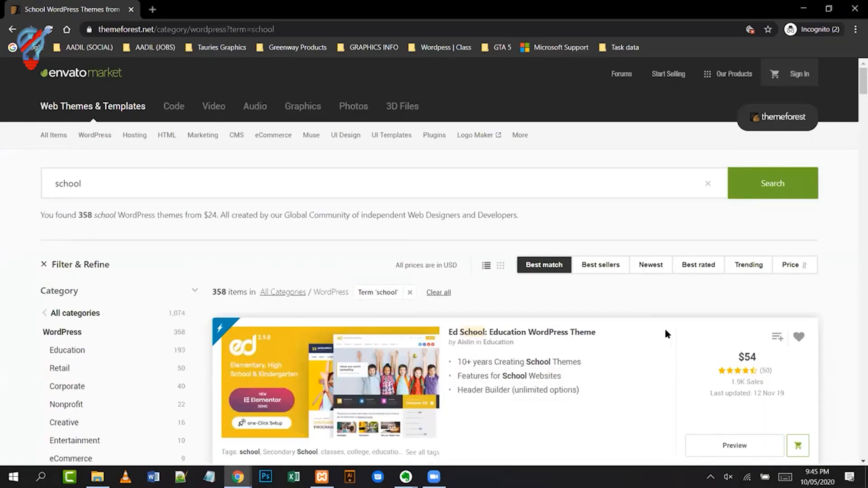
scroll(666, 333, down, 2)
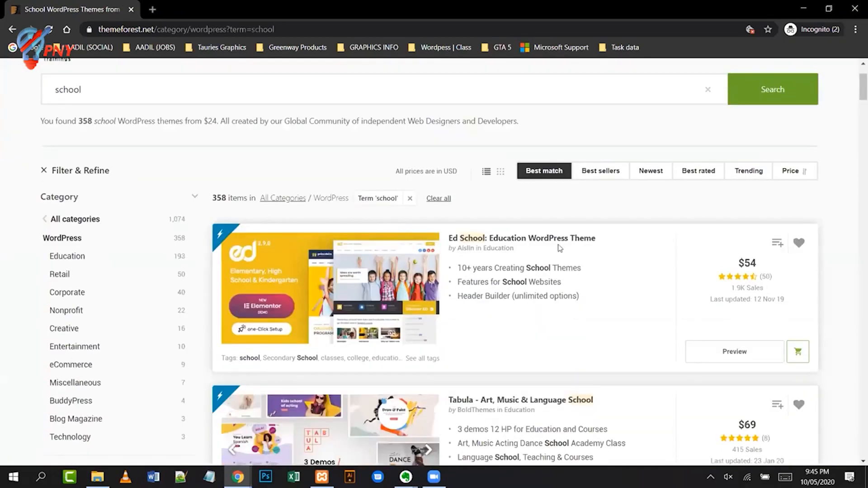
- Open the Ed School theme page ($54) and open its Live Preview in a new tab
click(511, 239)
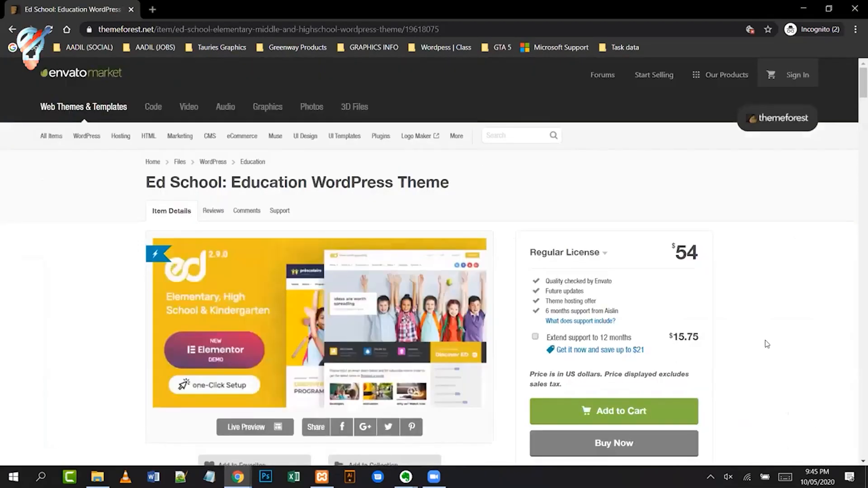
scroll(768, 345, down, 2)
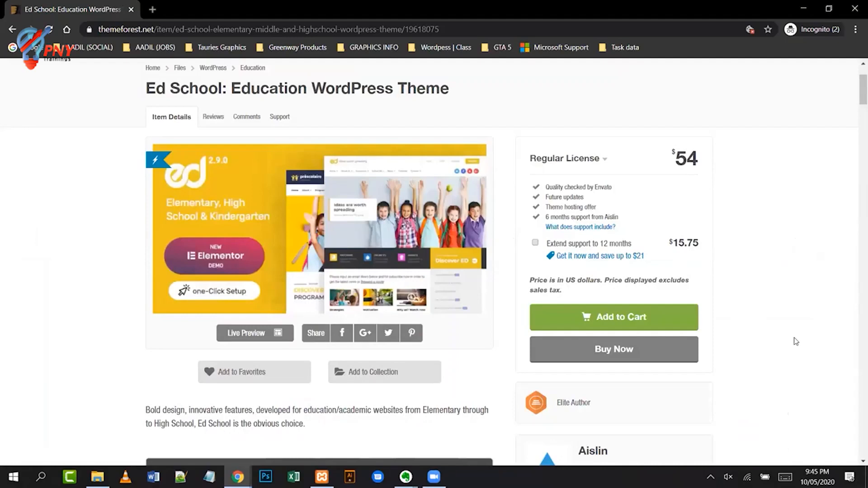
scroll(741, 342, down, 2)
scroll(750, 317, up, 2)
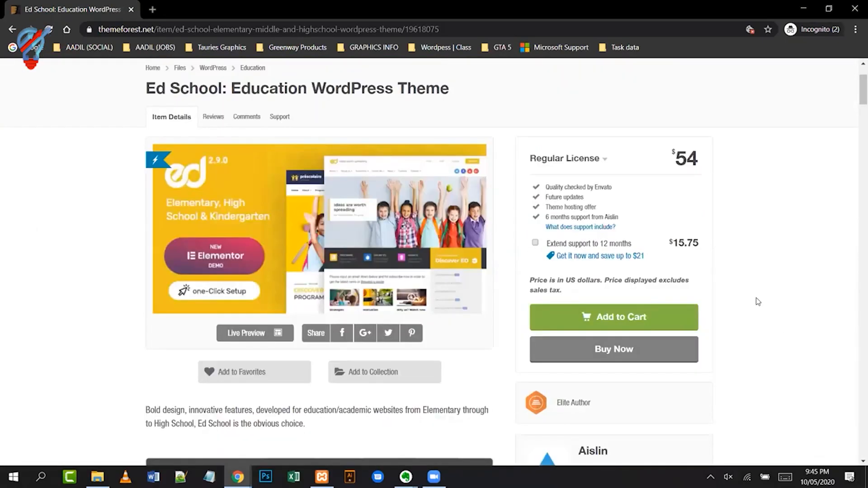
scroll(759, 302, up, 2)
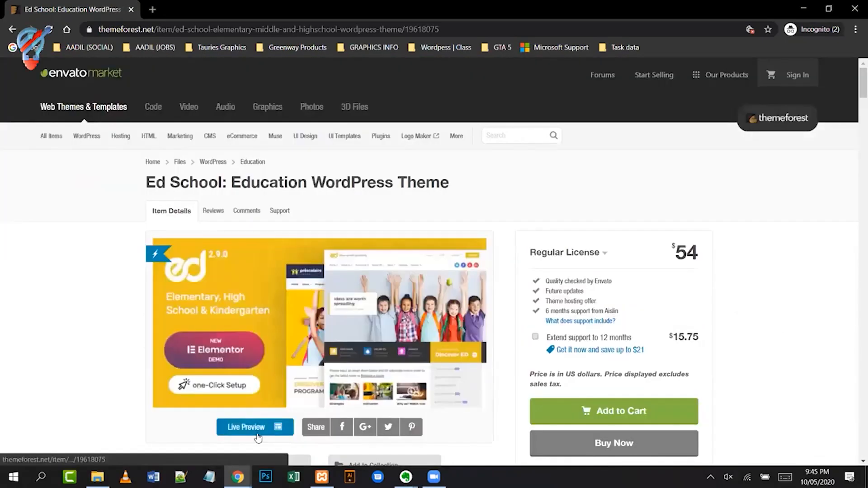
right_click(258, 427)
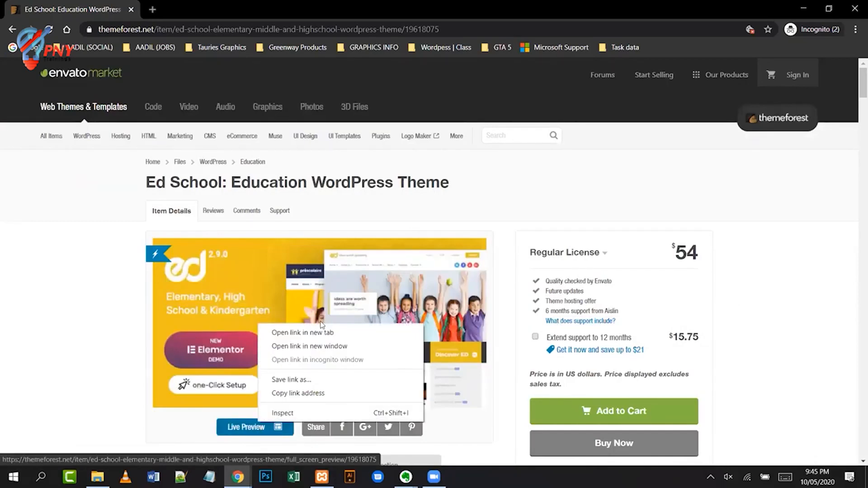
click(308, 333)
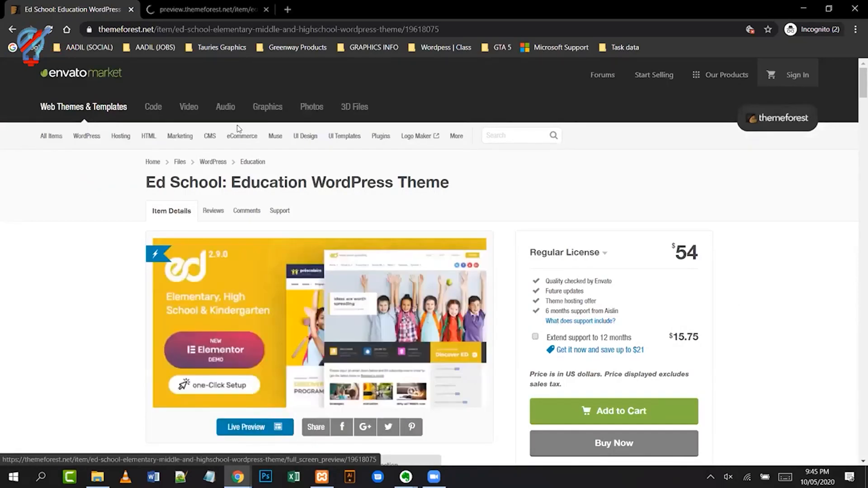
- In the preview tab, load the first Elementor demo, the Modern demo site
click(209, 14)
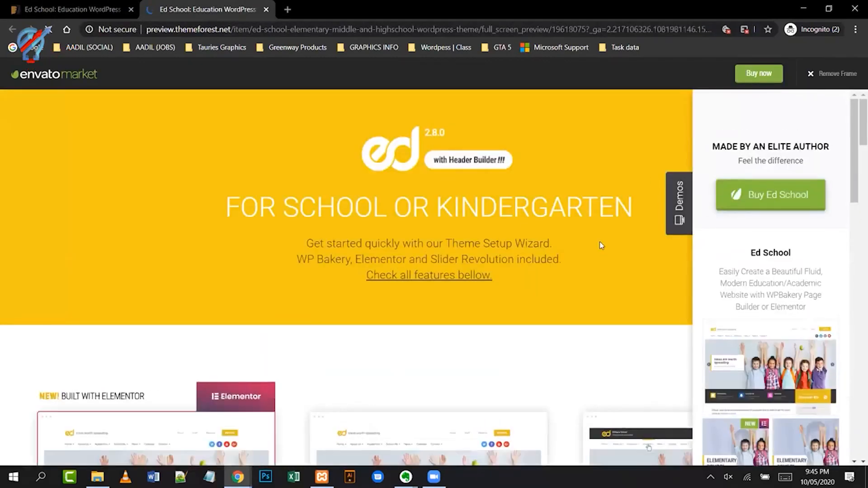
scroll(574, 330, down, 4)
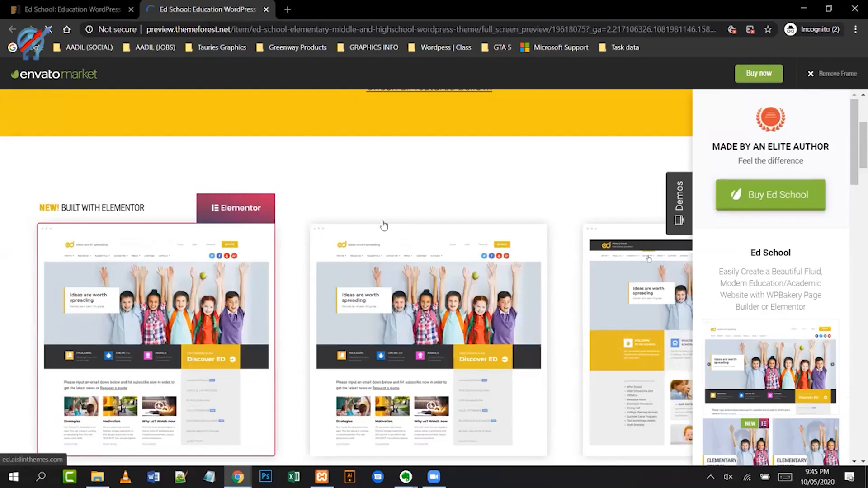
scroll(382, 225, down, 2)
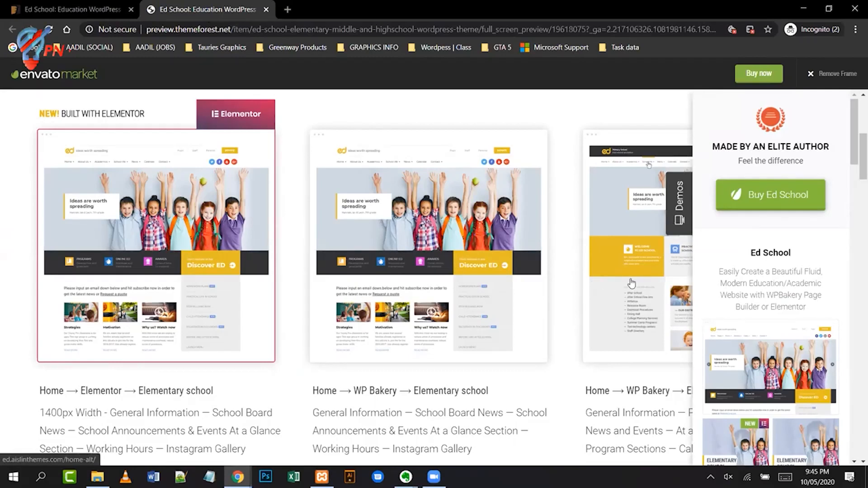
click(178, 265)
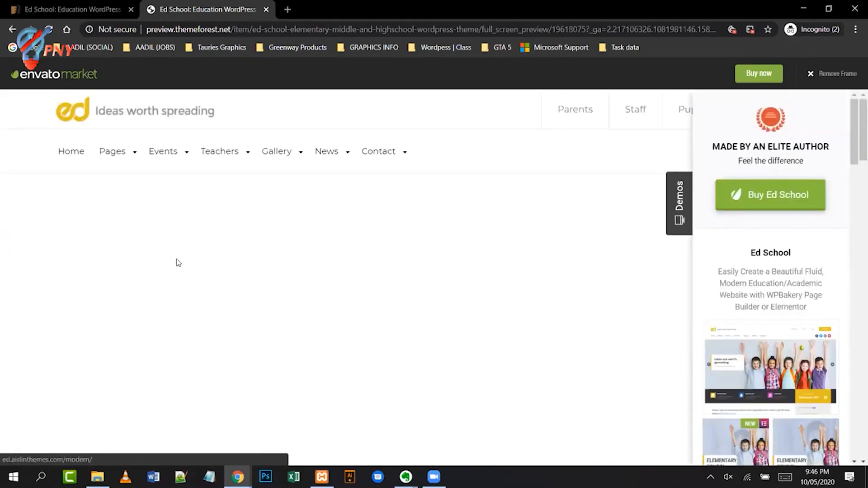
click(177, 259)
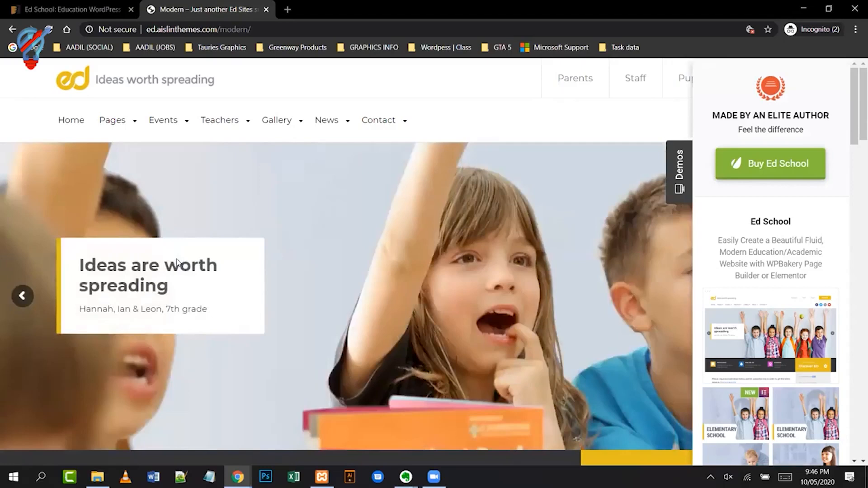
- Hide the Demos side panel and scroll through the Modern demo homepage
click(677, 189)
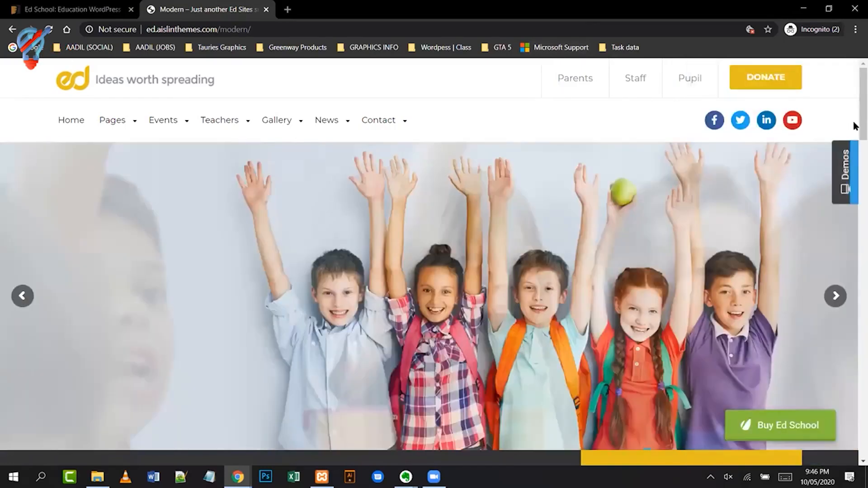
scroll(856, 115, down, 10)
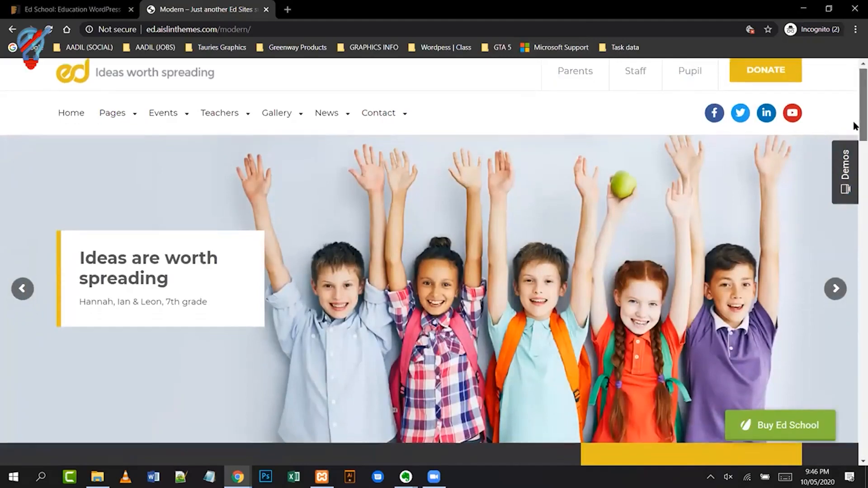
scroll(856, 232, down, 20)
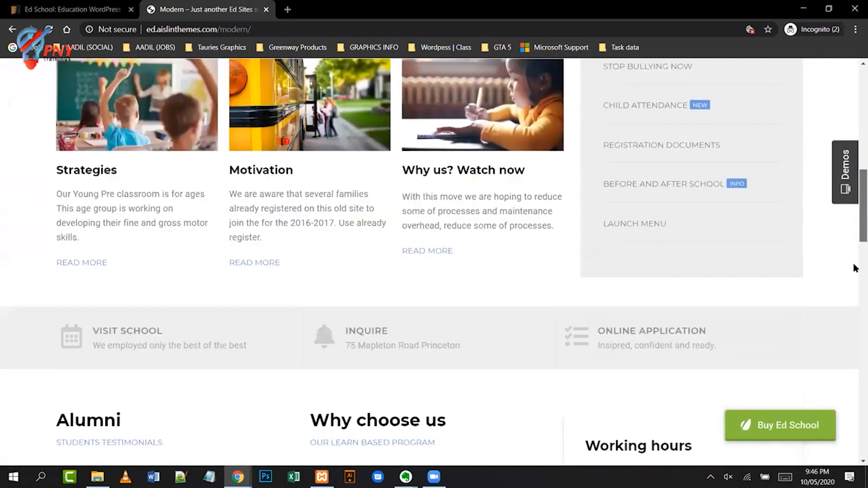
scroll(857, 373, down, 6)
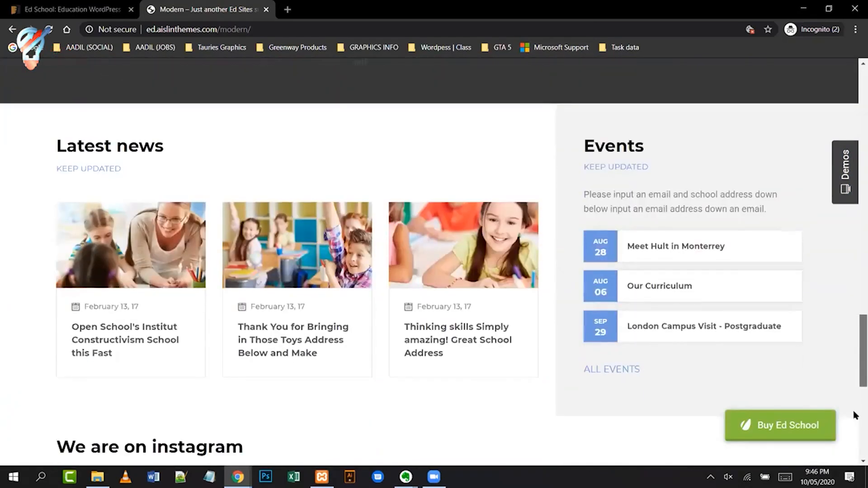
scroll(855, 257, down, 3)
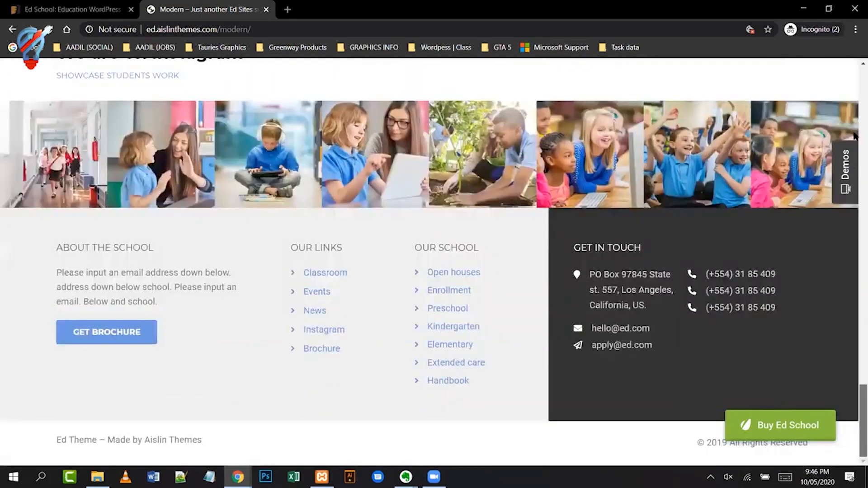
scroll(855, 181, up, 20)
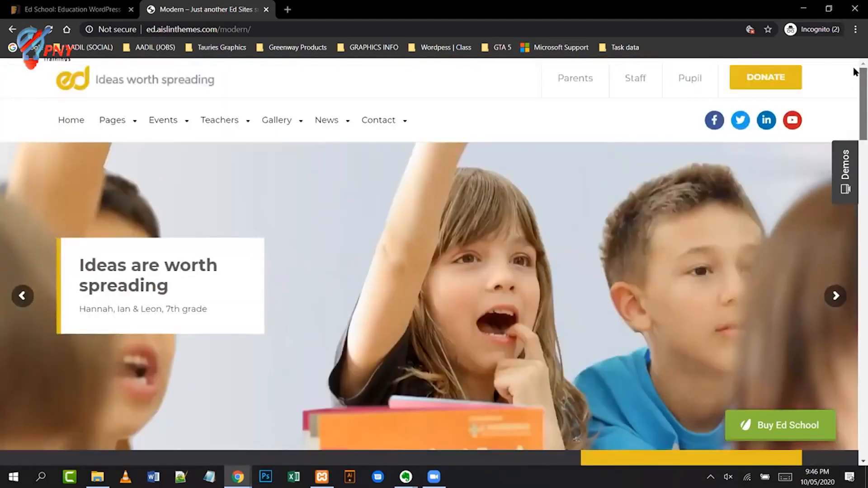
- Return to the Ed School product page and highlight its $54 price
click(69, 11)
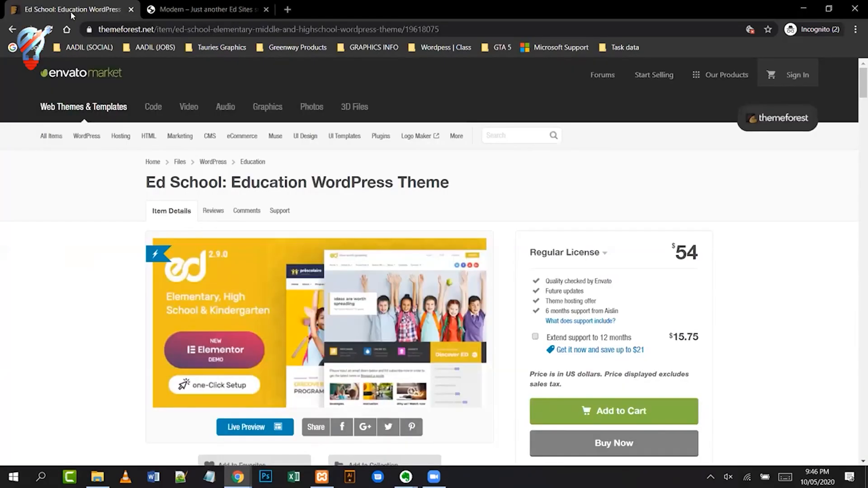
drag(669, 254, 697, 248)
click(698, 251)
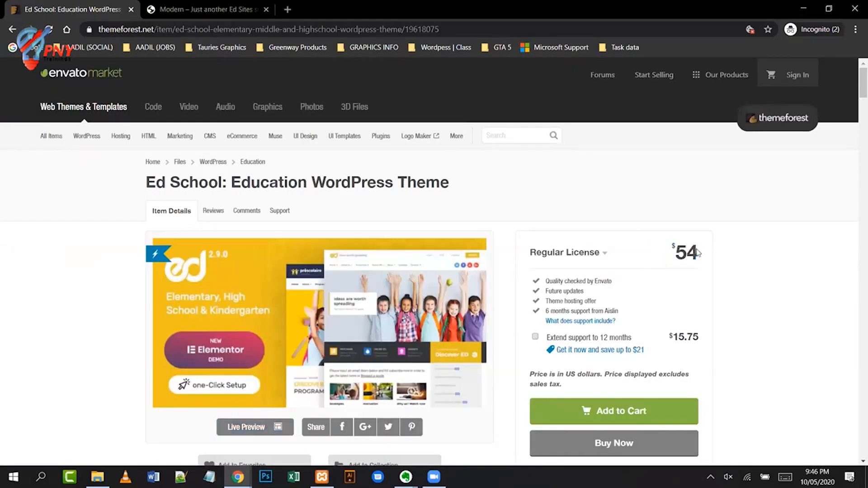
drag(703, 257, 678, 257)
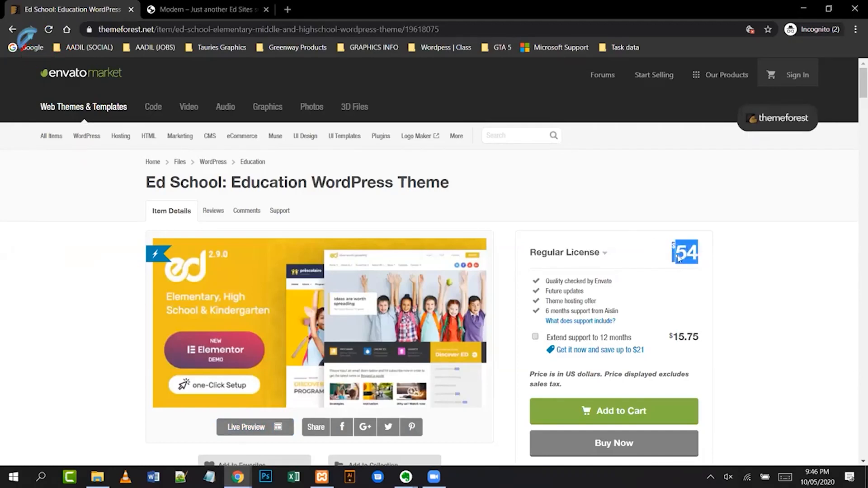
click(716, 266)
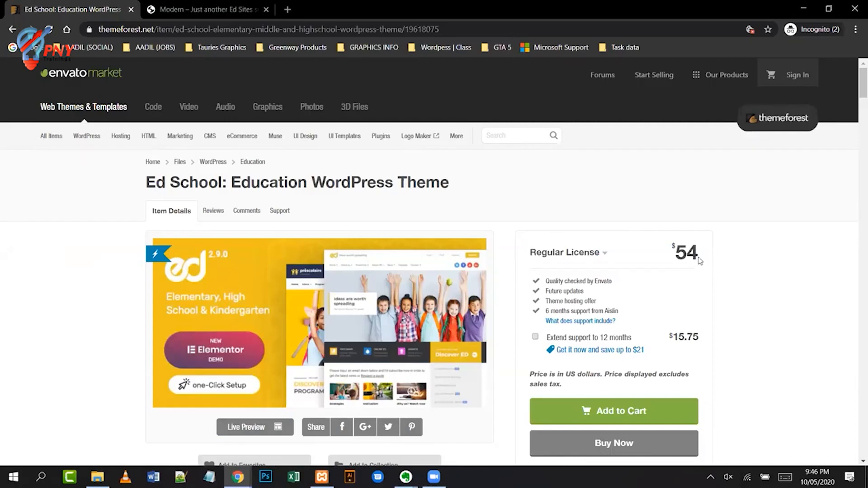
drag(696, 255, 674, 256)
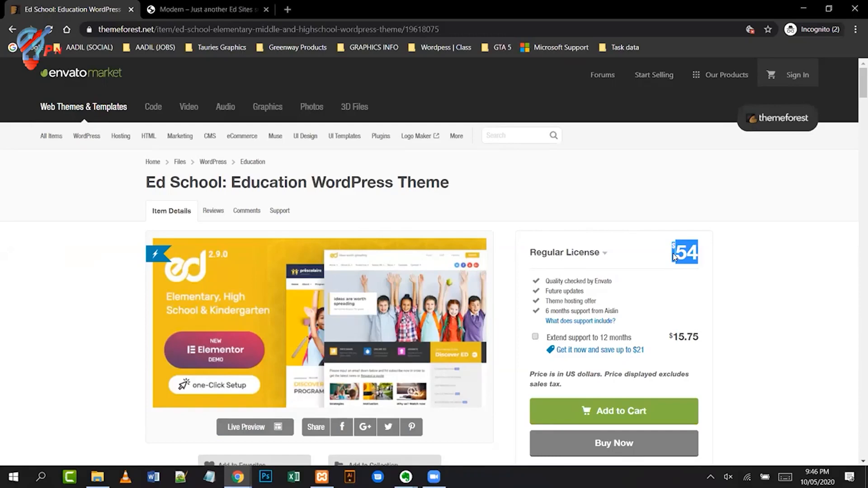
click(757, 305)
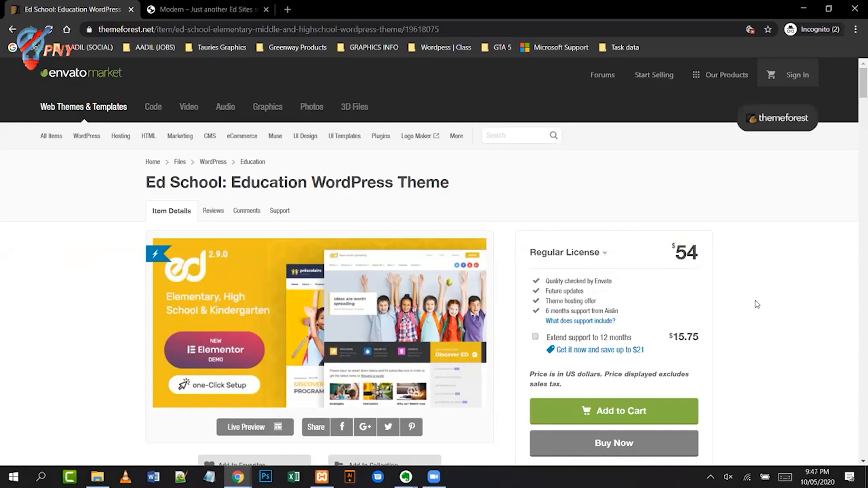
double_click(670, 249)
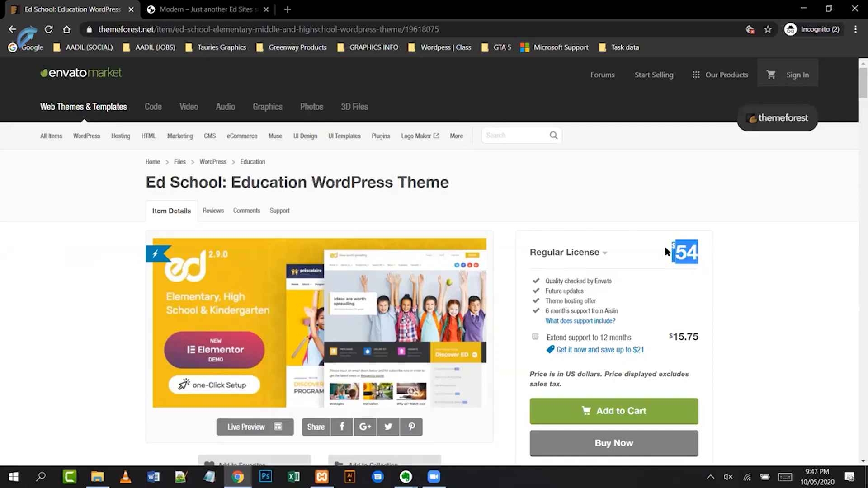
click(662, 252)
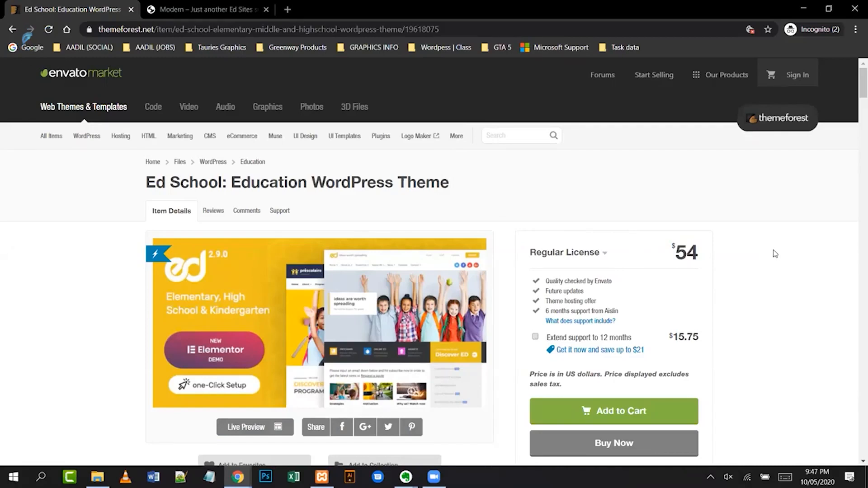
- Scroll the page to read the 1,890 sales count, then highlight the Regular License price
scroll(775, 253, down, 2)
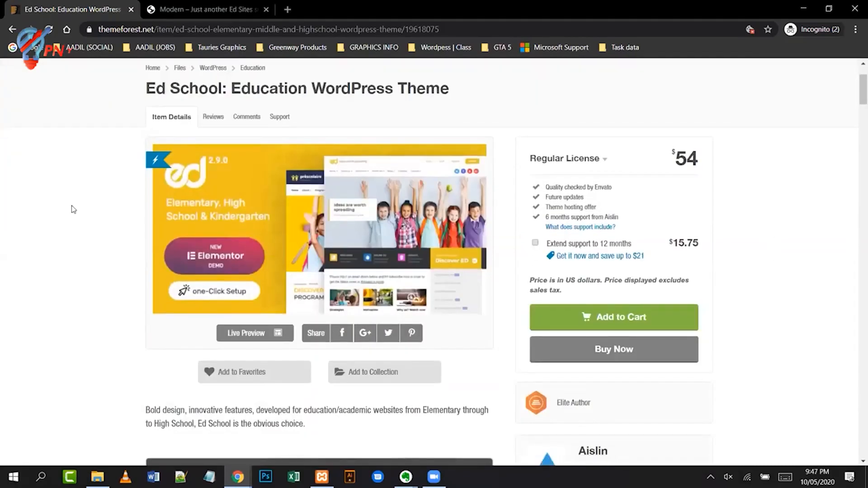
scroll(713, 263, down, 1)
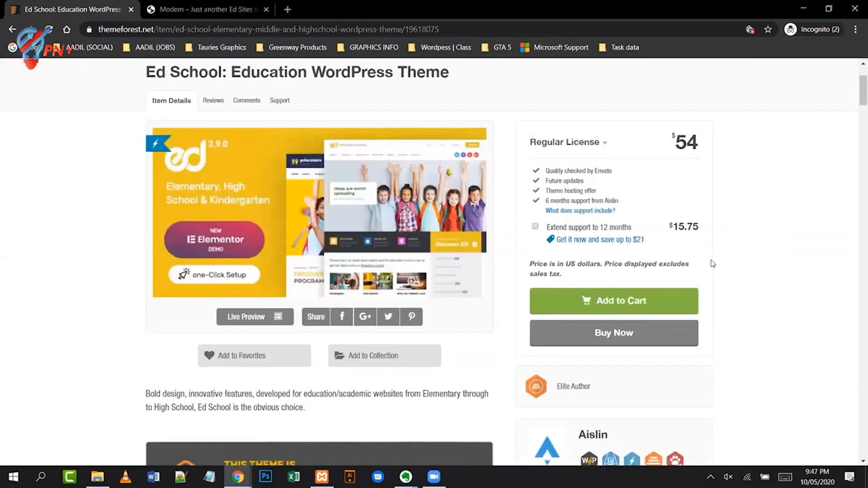
scroll(713, 263, down, 2)
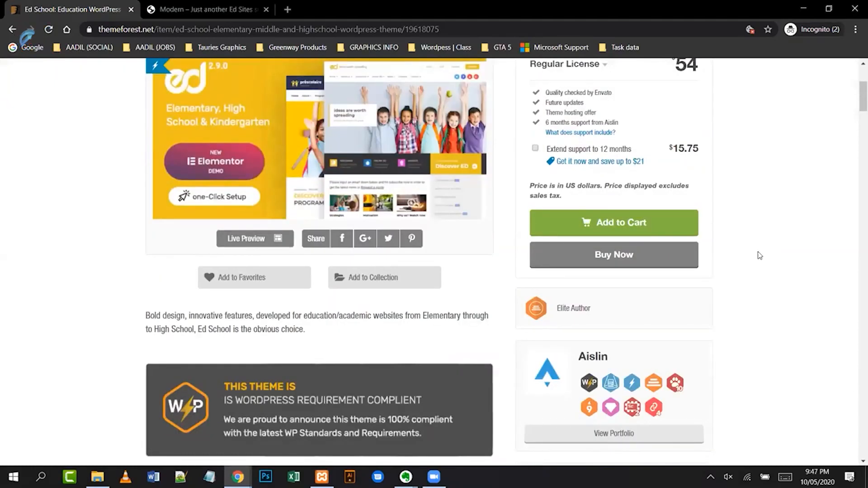
scroll(760, 255, up, 2)
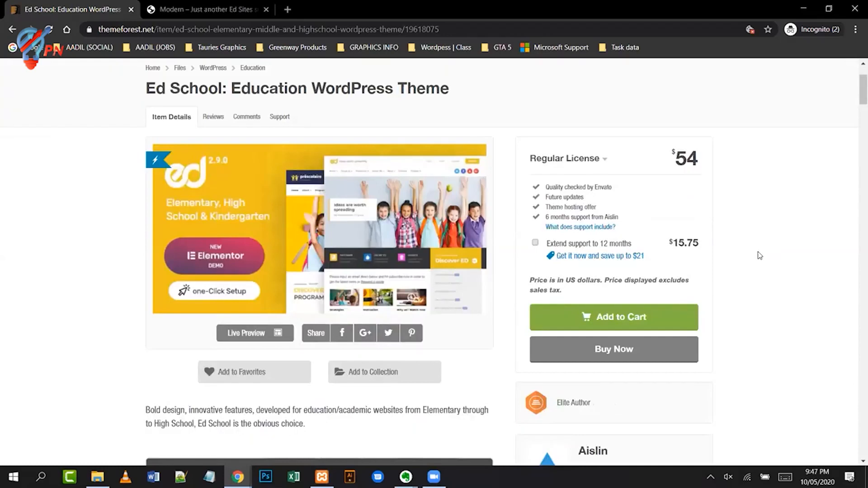
scroll(760, 256, down, 2)
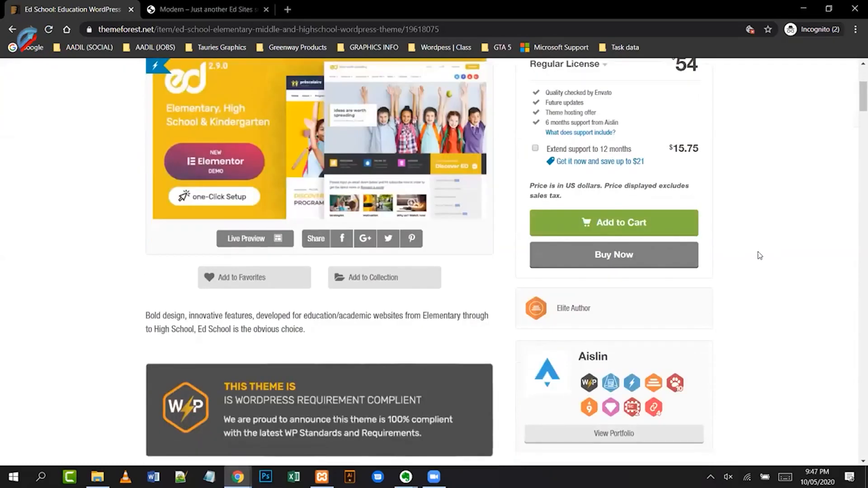
scroll(760, 256, down, 2)
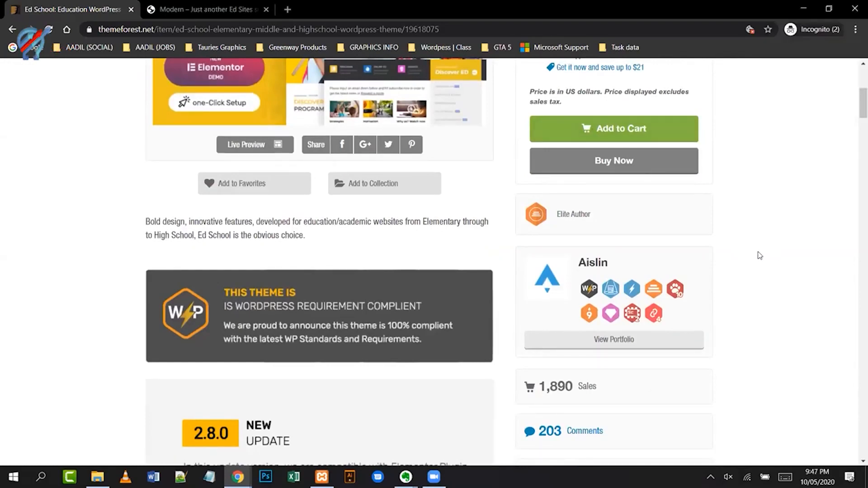
scroll(814, 303, up, 2)
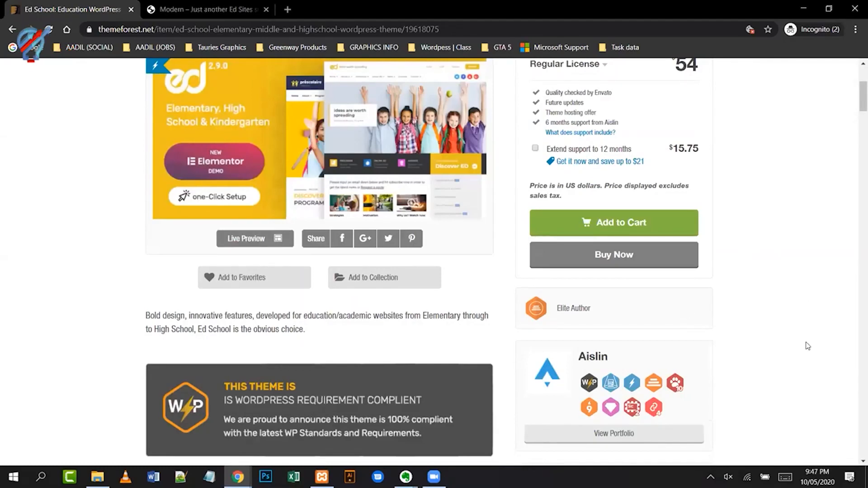
scroll(808, 346, up, 2)
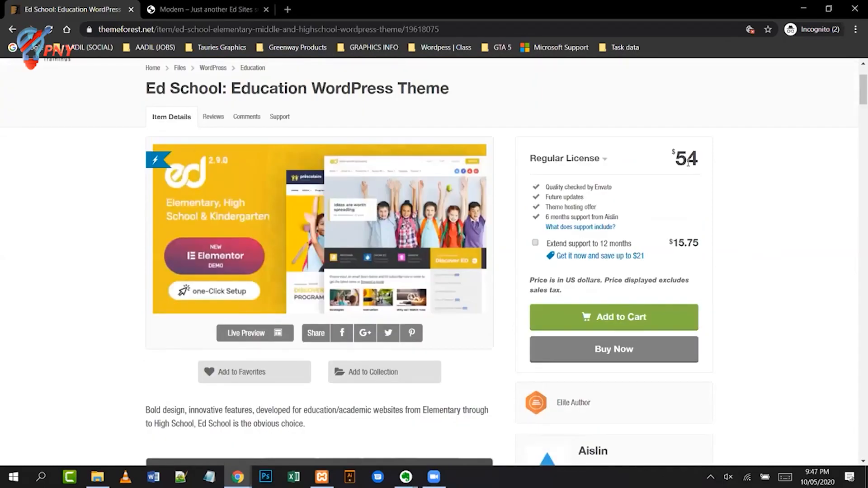
drag(697, 157, 673, 159)
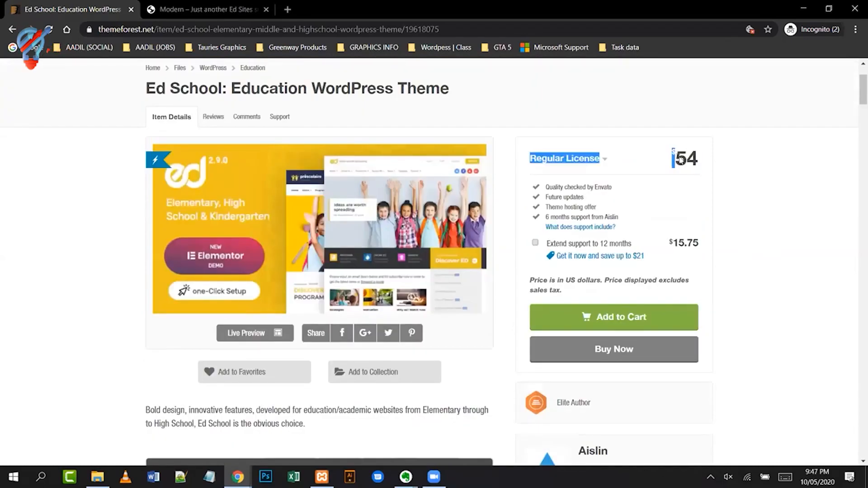
click(760, 197)
- Run 'calc' from the Run box, fixing the misspelled name after the cannot-find error
key(super+r)
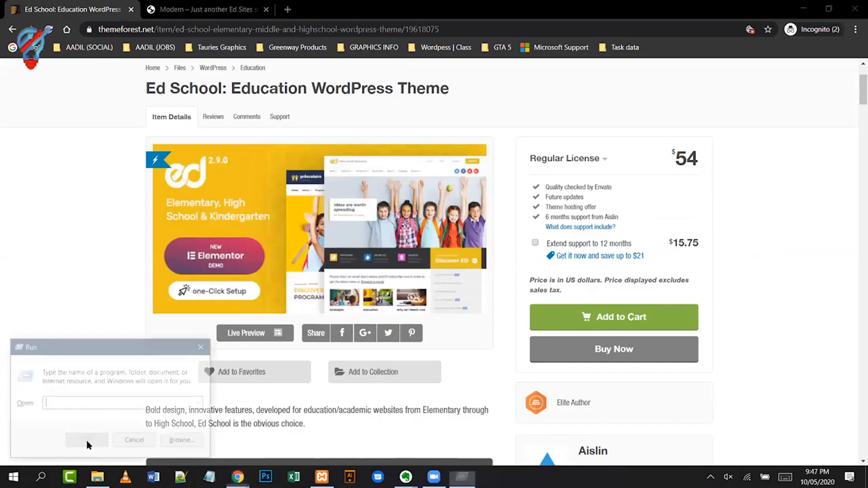
text(calc)
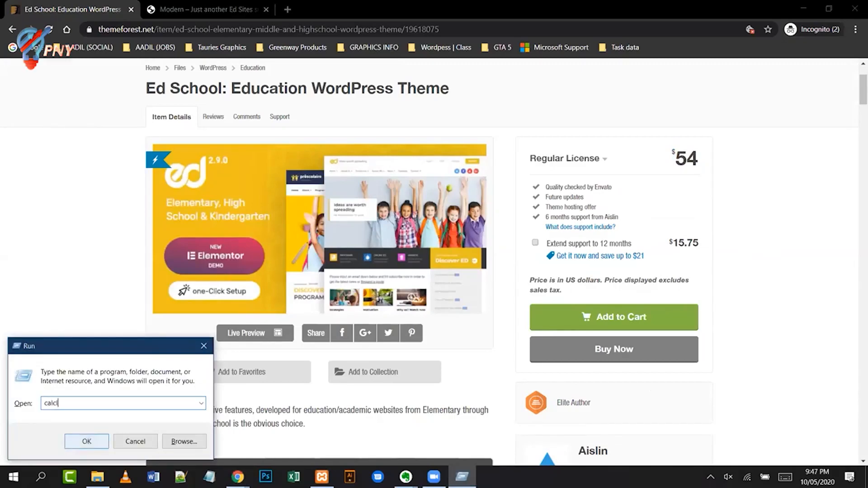
click(86, 442)
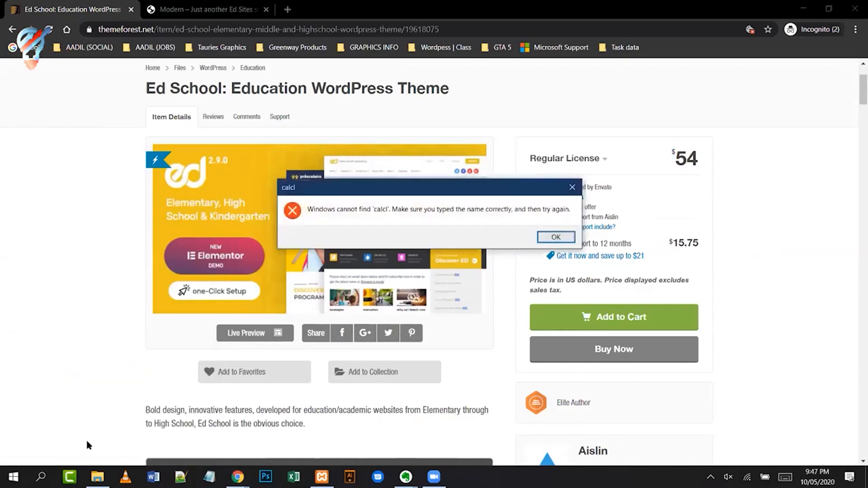
key(Return)
key(Right)
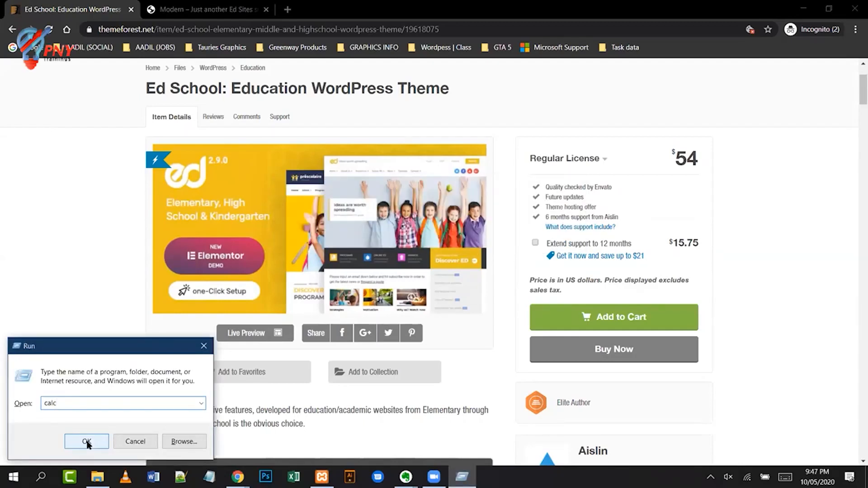
click(86, 441)
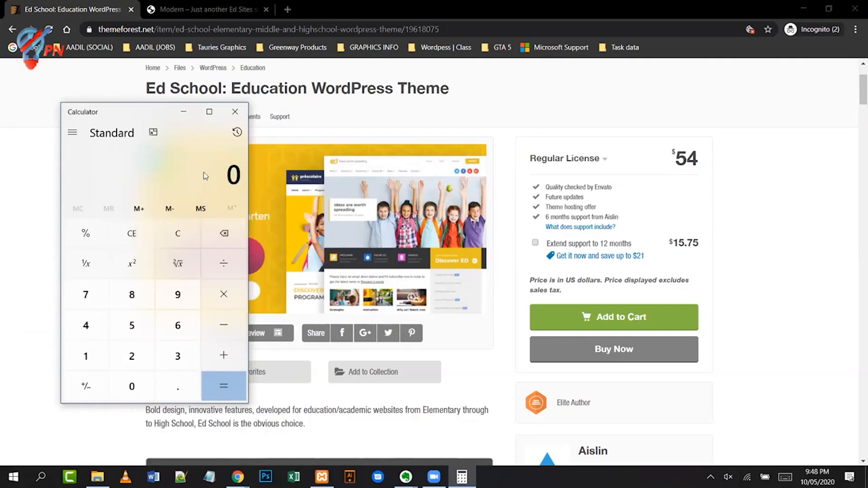
- Multiply the $54 price by 1,890 sales in Calculator, giving 102,060
click(146, 327)
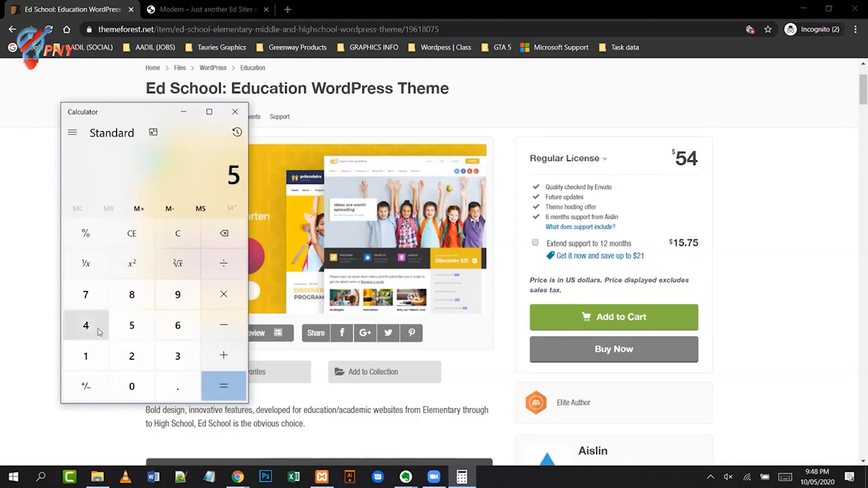
click(99, 327)
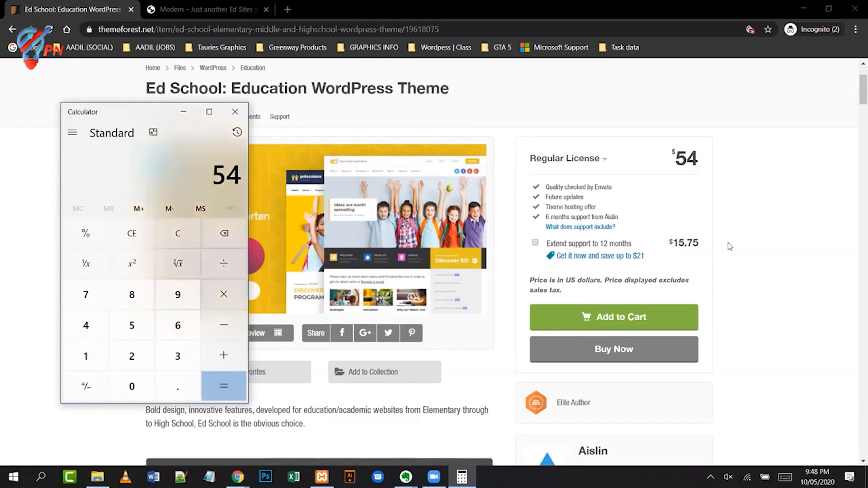
click(791, 204)
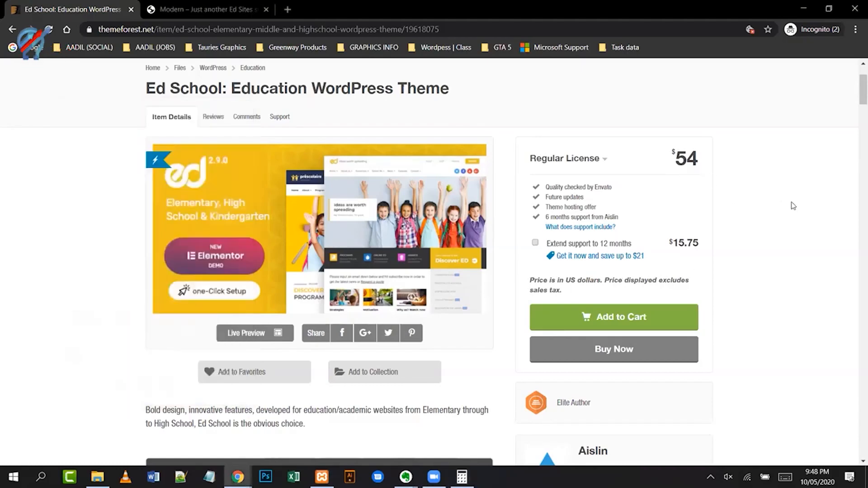
scroll(780, 298, down, 2)
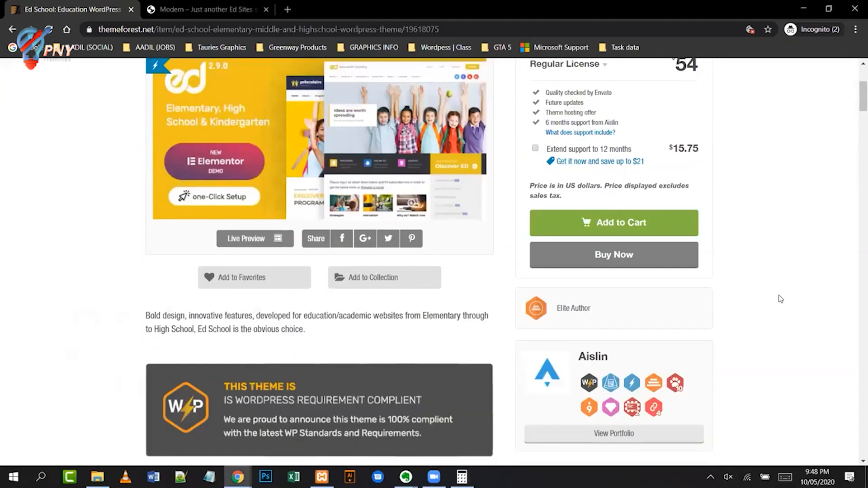
scroll(780, 298, down, 2)
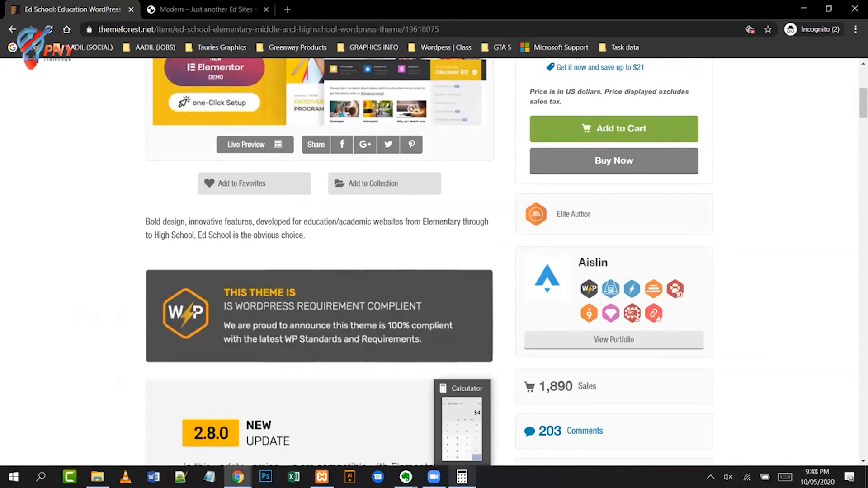
click(462, 477)
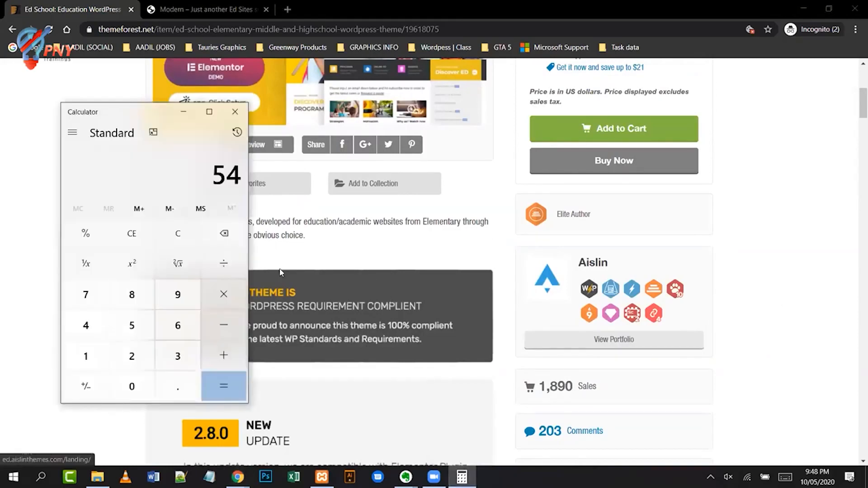
click(222, 298)
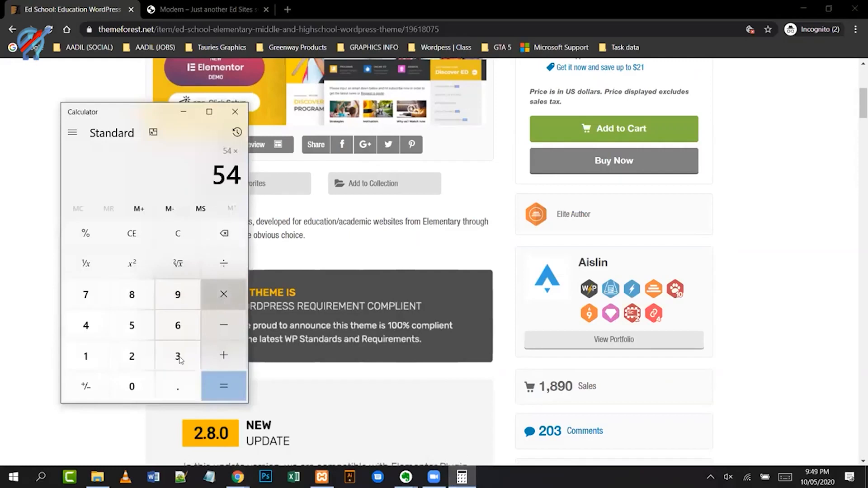
click(95, 360)
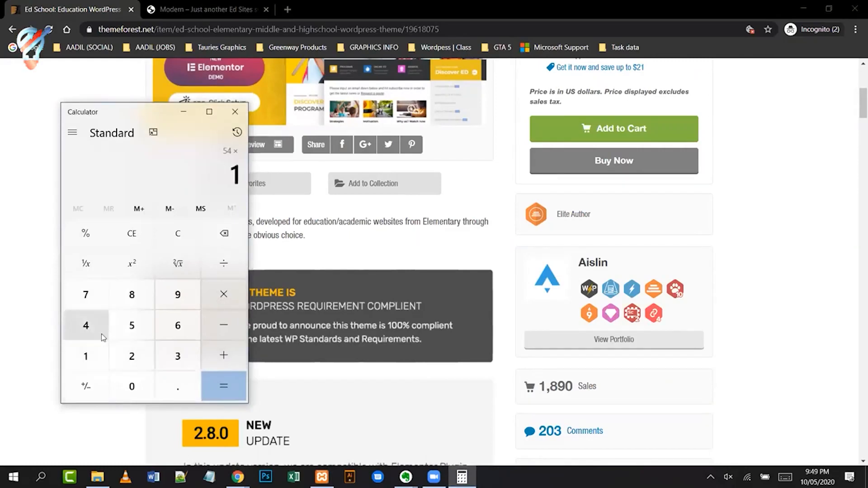
click(132, 296)
click(178, 298)
click(131, 390)
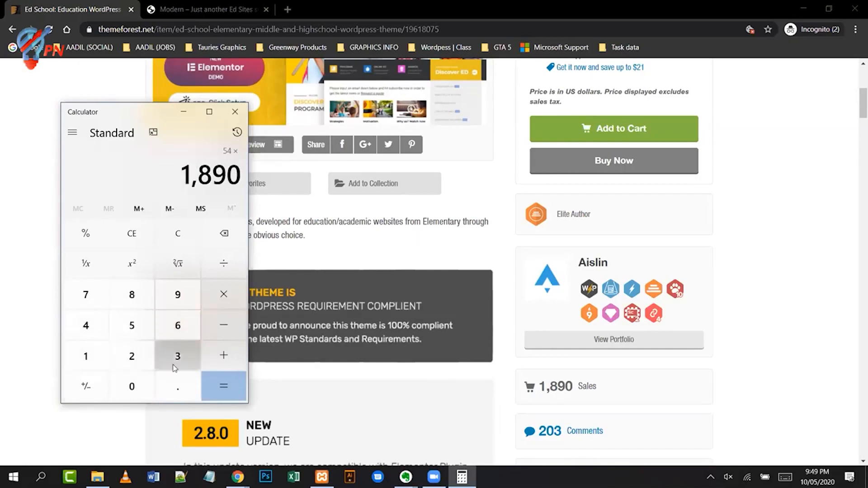
click(218, 384)
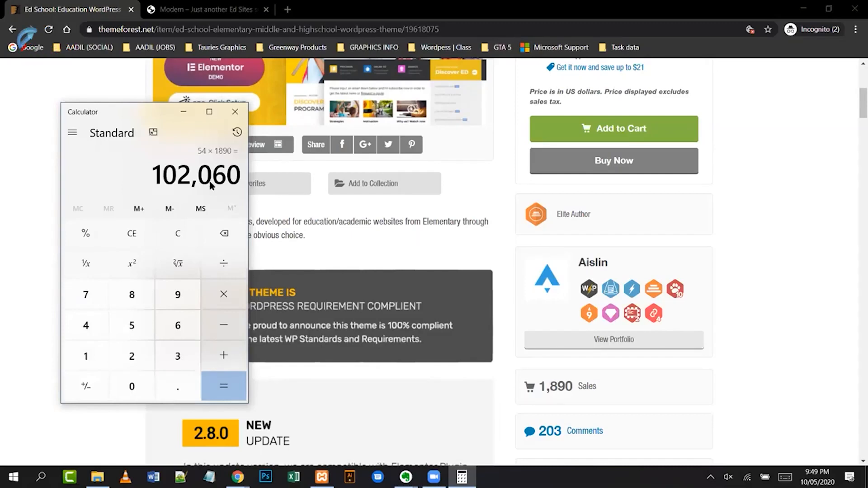
- Multiply 102,060 by 150 to get 15,309,000
click(213, 298)
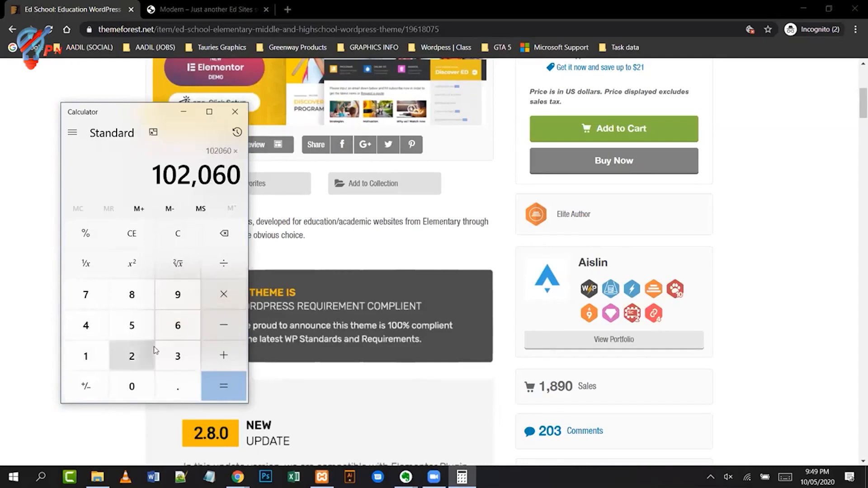
click(98, 354)
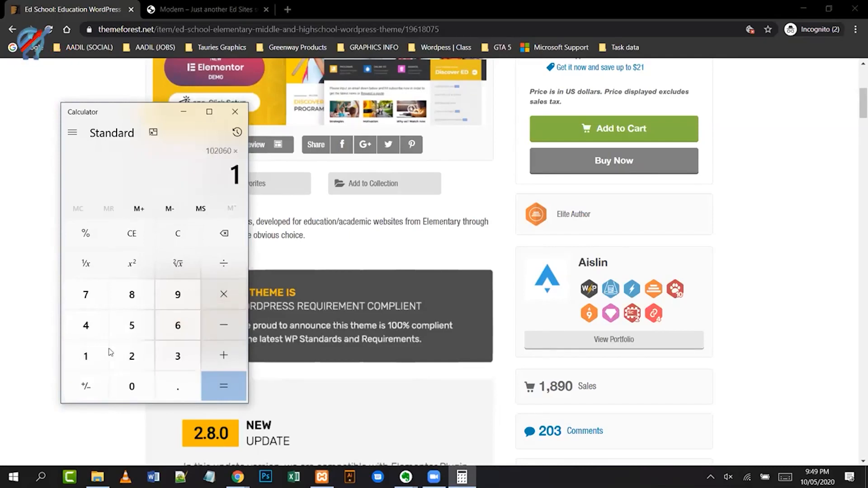
key(5)
click(134, 390)
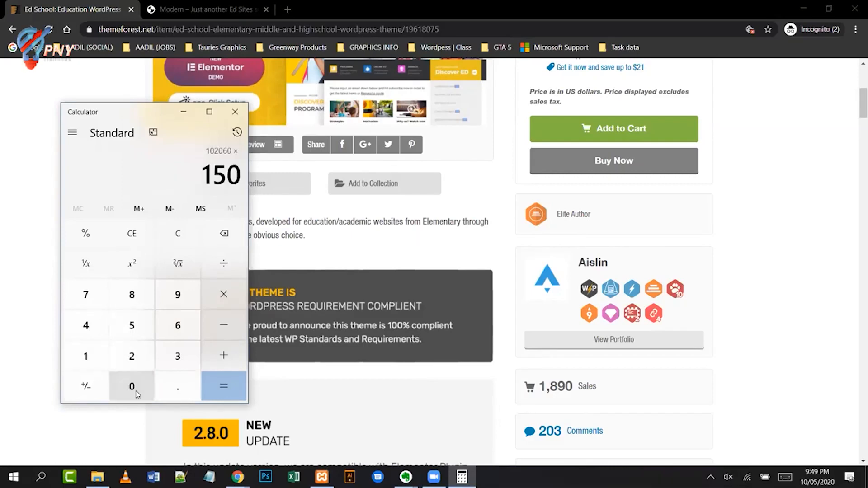
click(225, 386)
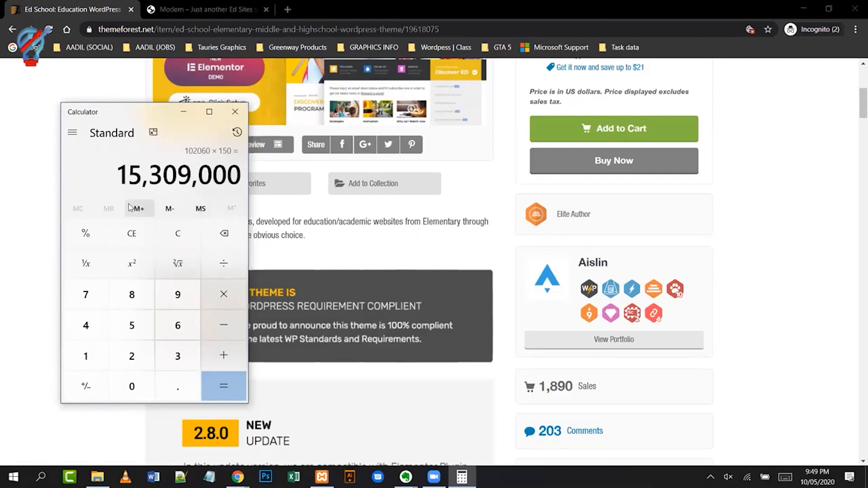
- Scroll to the top of the Ed School page and highlight 'Education WordPress Theme' in its title
click(762, 261)
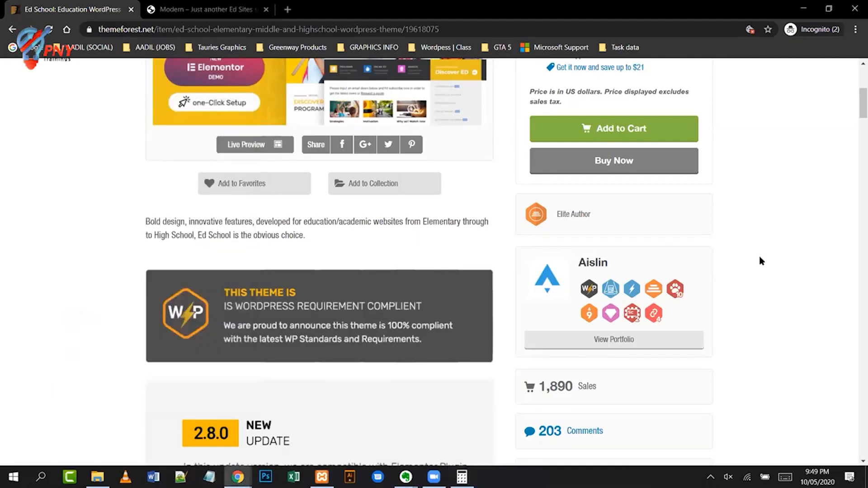
scroll(762, 261, up, 2)
scroll(762, 261, up, 2)
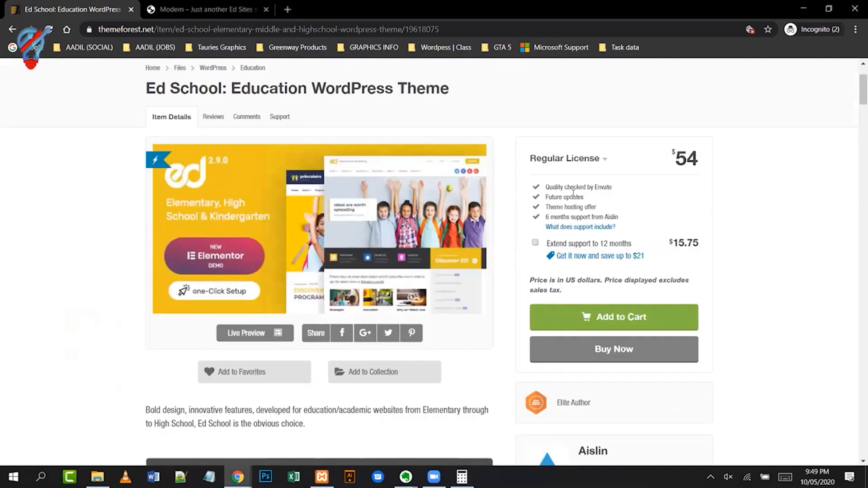
drag(228, 84, 450, 89)
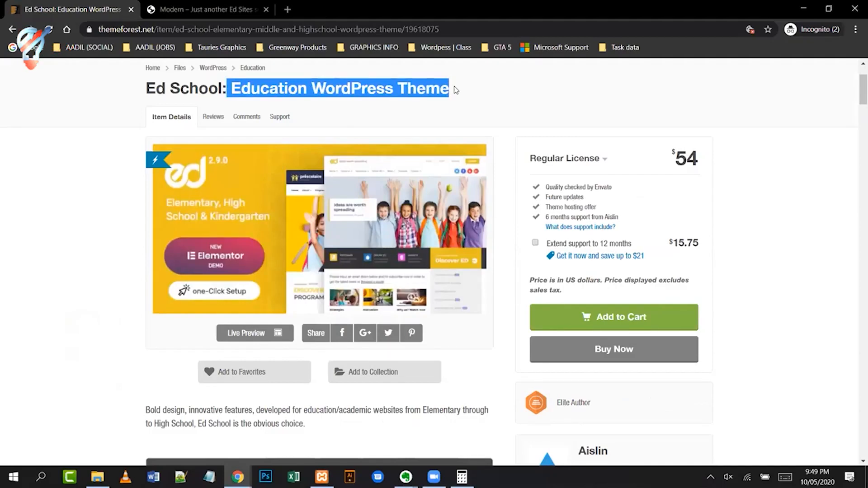
click(469, 89)
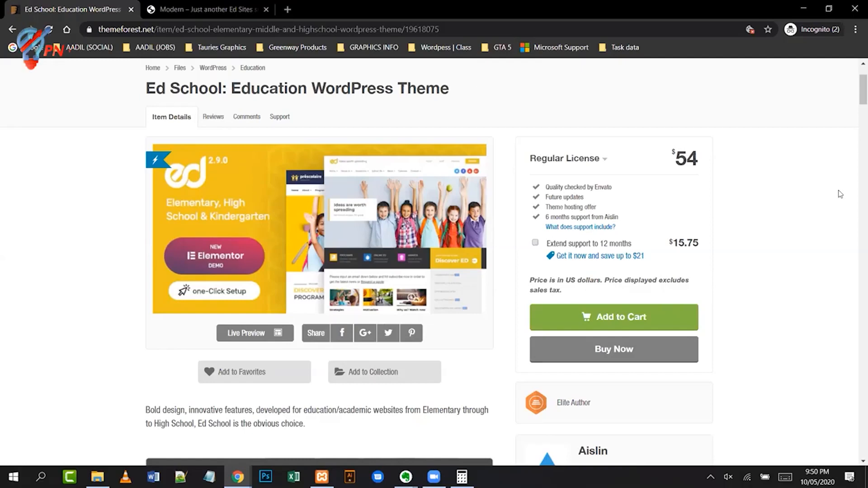
- Scroll down the Ed School page to read the 1,890 sales and five-star client reviews
scroll(830, 227, down, 4)
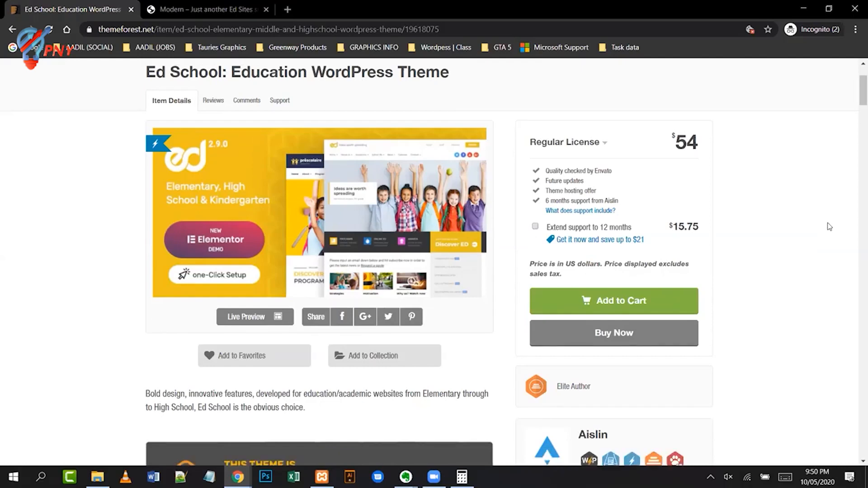
scroll(830, 226, down, 2)
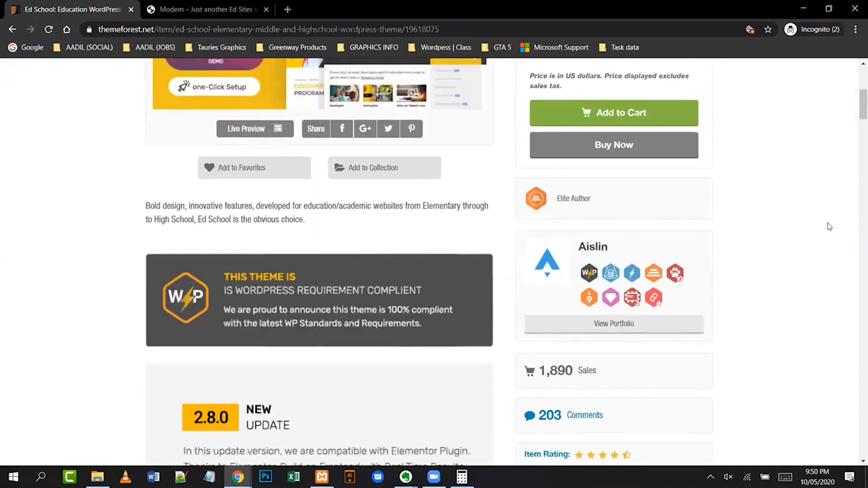
scroll(771, 305, down, 10)
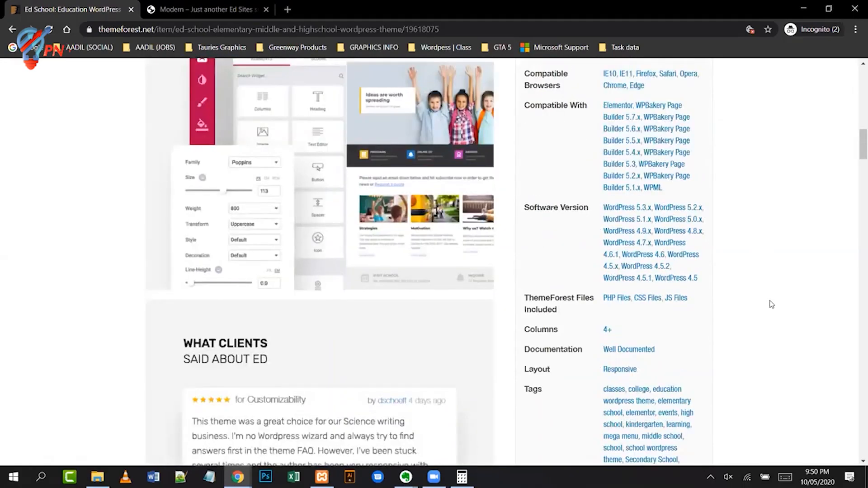
scroll(771, 305, down, 6)
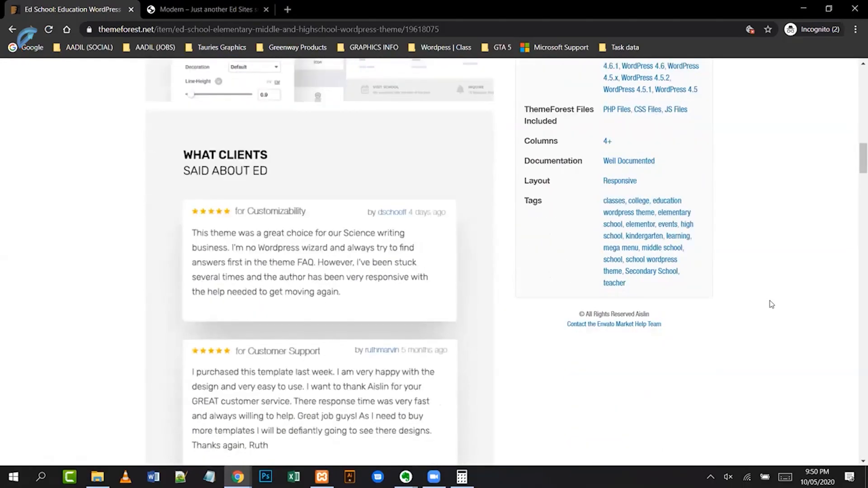
scroll(771, 304, down, 4)
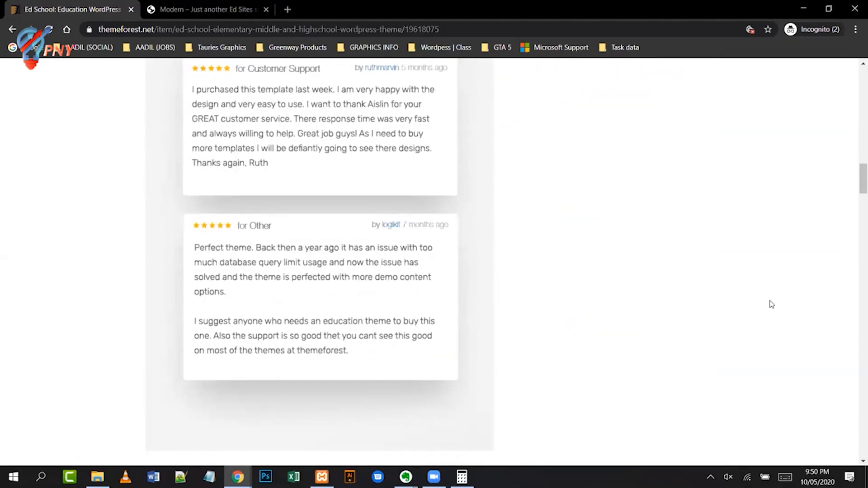
scroll(771, 304, up, 20)
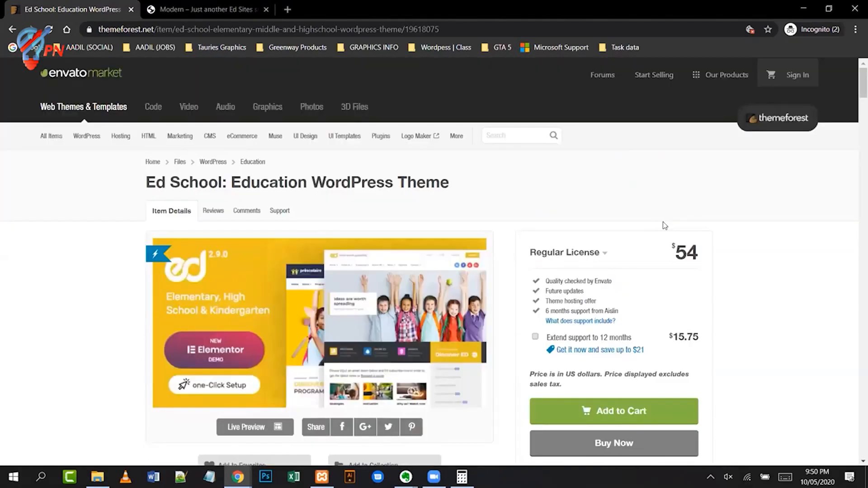
- Go back to the 'school' theme results and highlight Smarty's 2.3K Sales figure
click(11, 30)
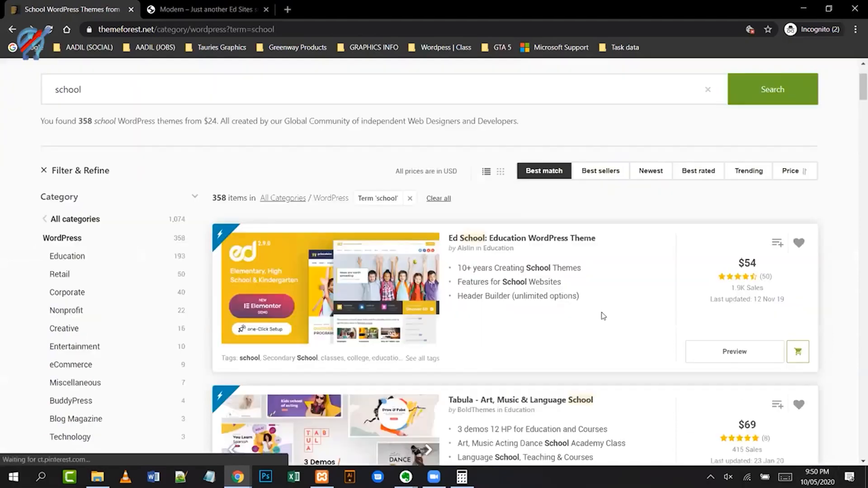
scroll(604, 315, down, 4)
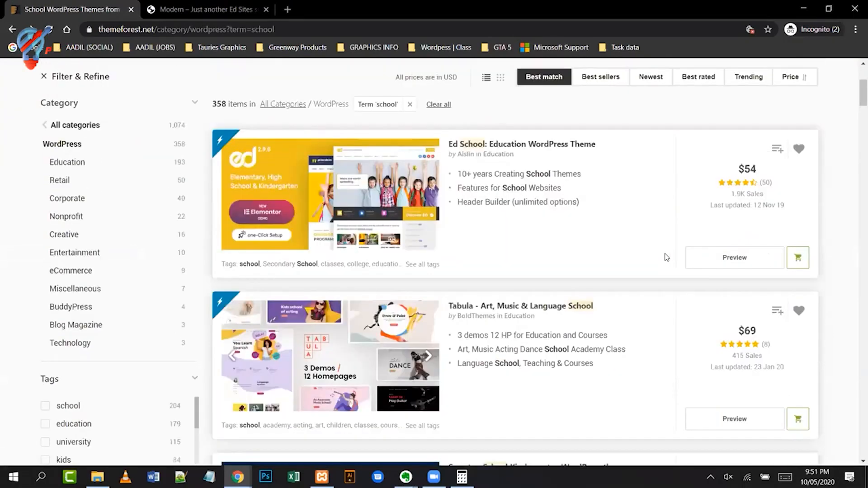
scroll(665, 257, down, 4)
scroll(666, 257, down, 2)
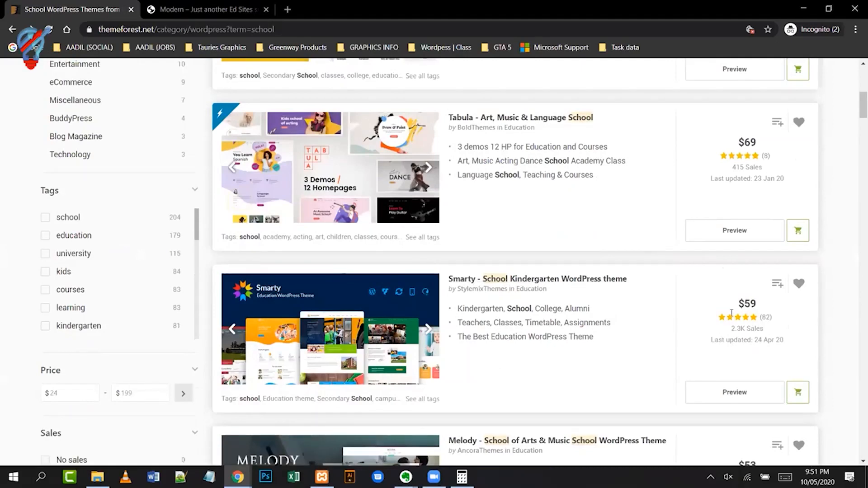
scroll(828, 318, up, 1)
scroll(827, 318, up, 2)
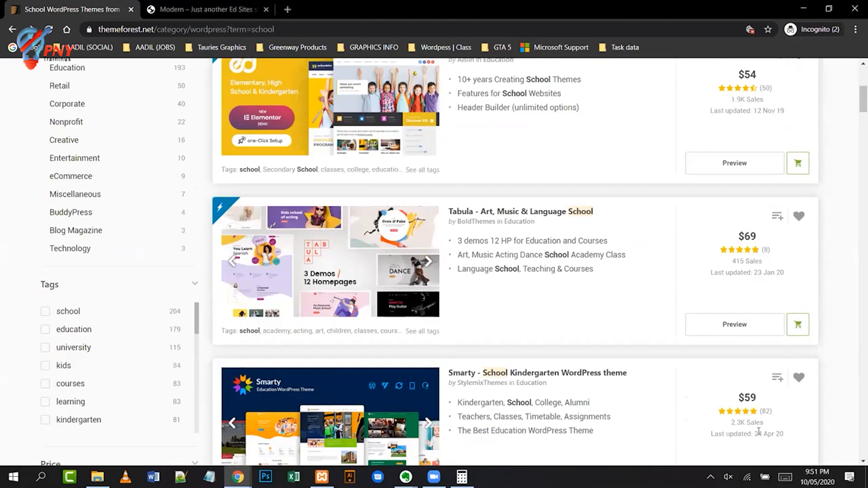
drag(731, 424, 760, 425)
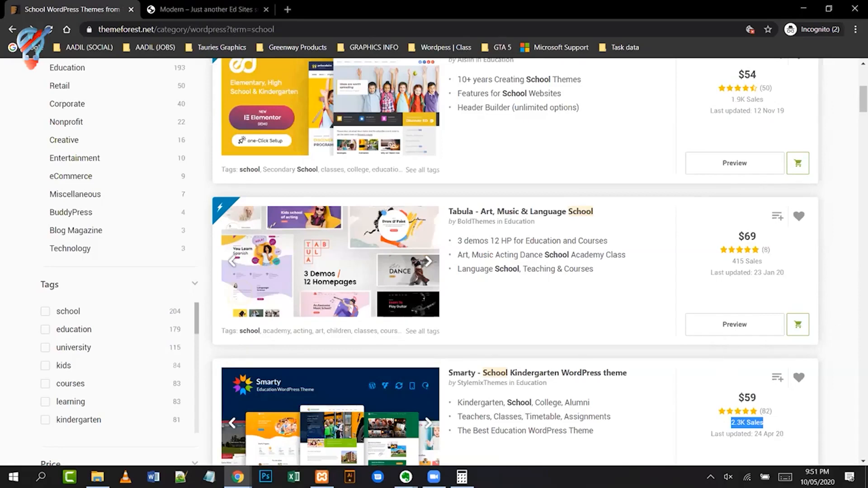
- Clear Calculator, compute 400 × 60 = 24,000, then close it
click(462, 477)
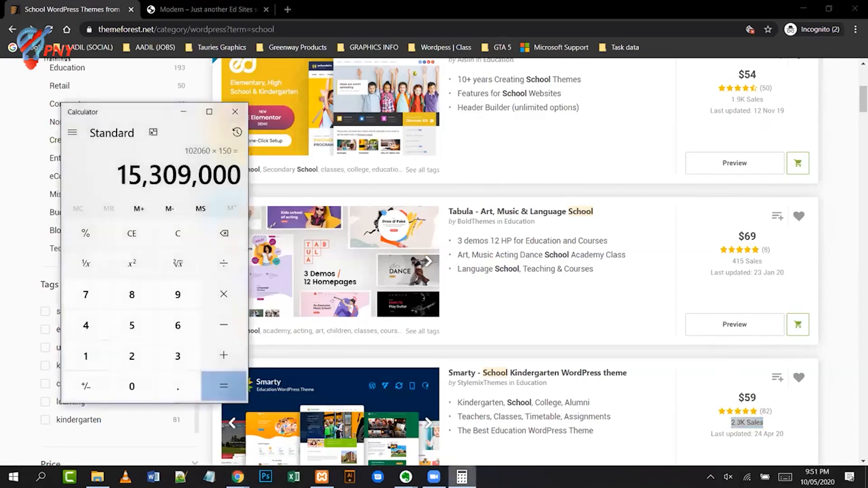
click(165, 233)
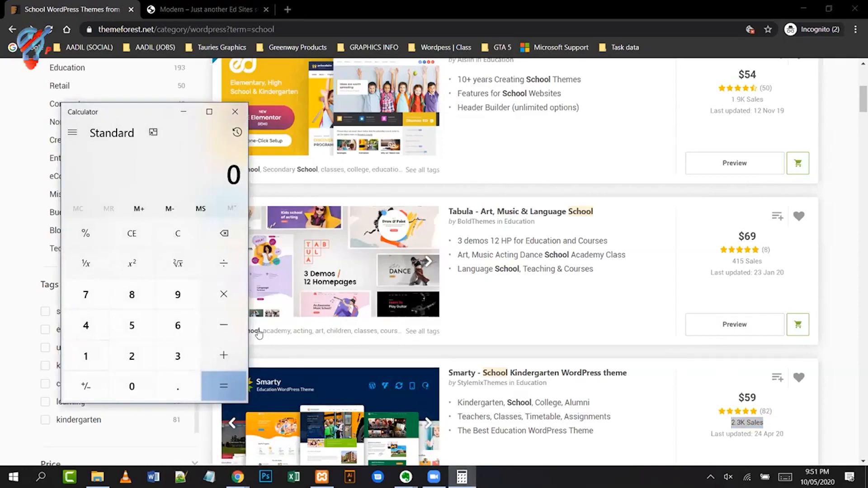
text(0)
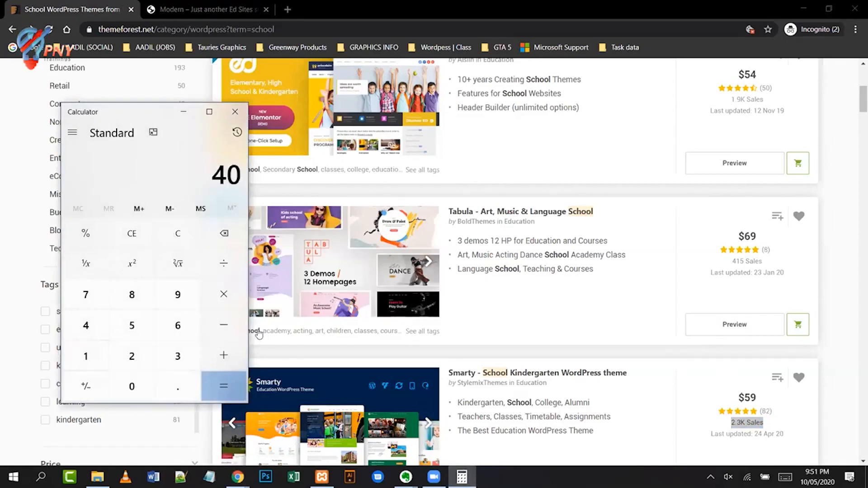
text(0 × )
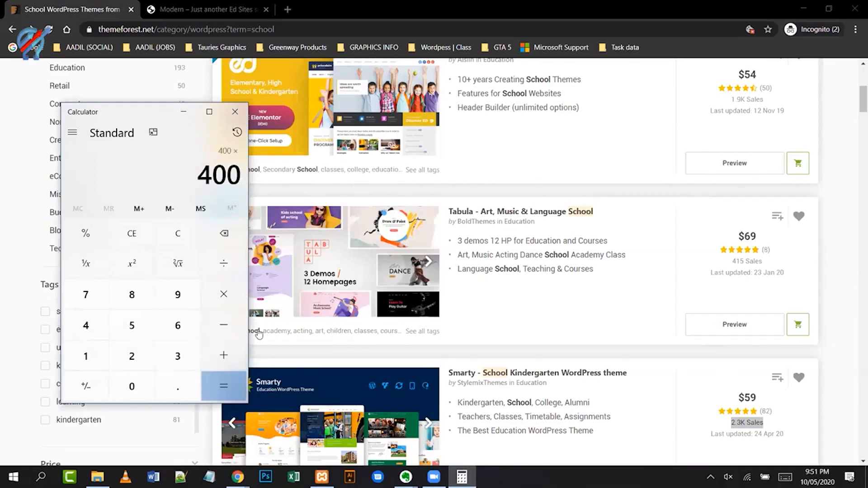
text(60)
key(Return)
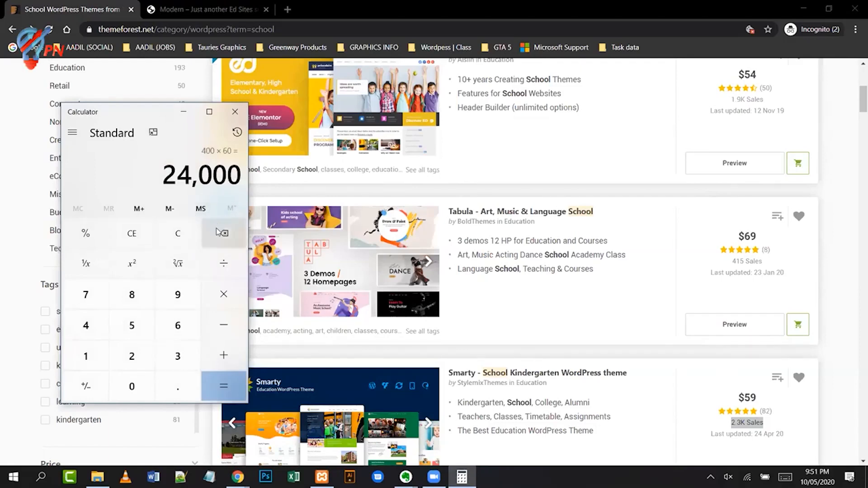
click(235, 112)
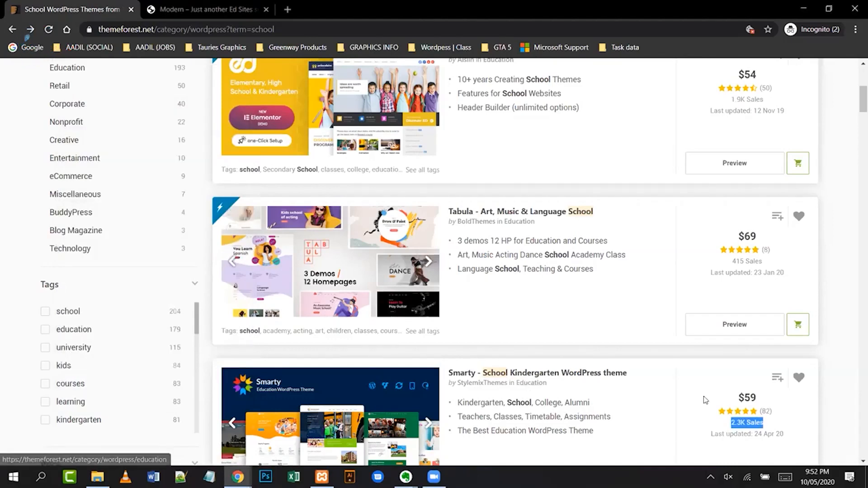
click(835, 388)
scroll(835, 388, down, 2)
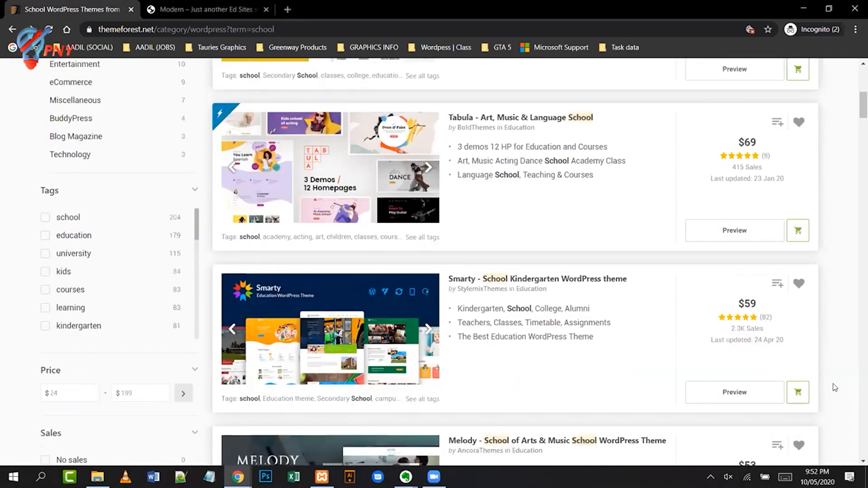
scroll(835, 388, down, 2)
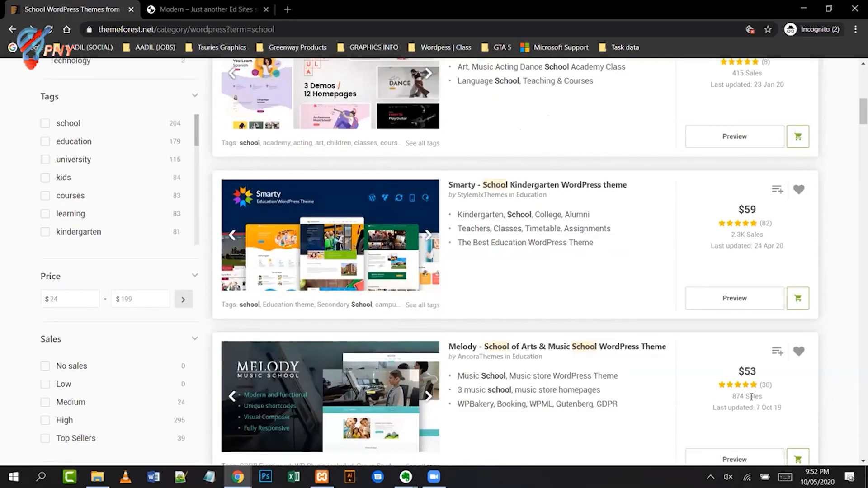
scroll(817, 370, down, 2)
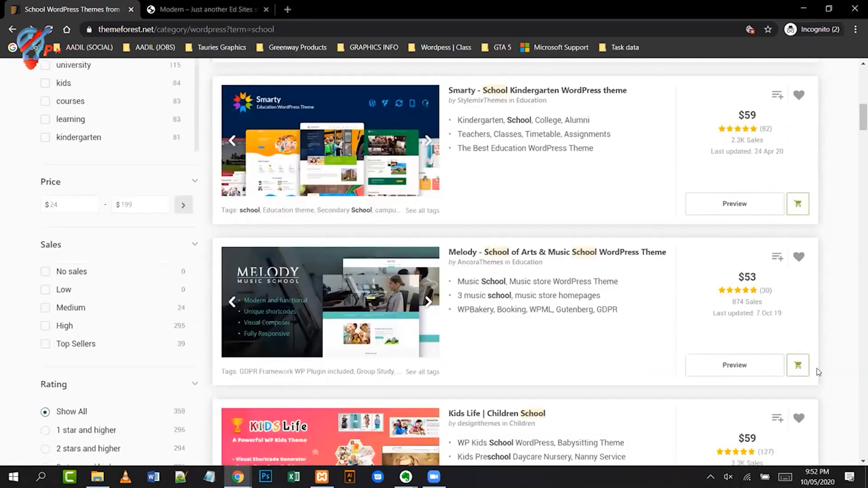
scroll(819, 372, down, 2)
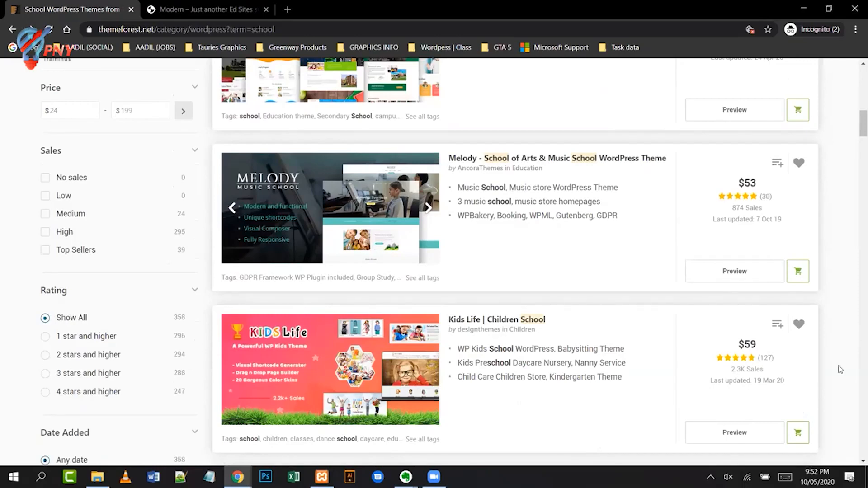
scroll(840, 369, up, 6)
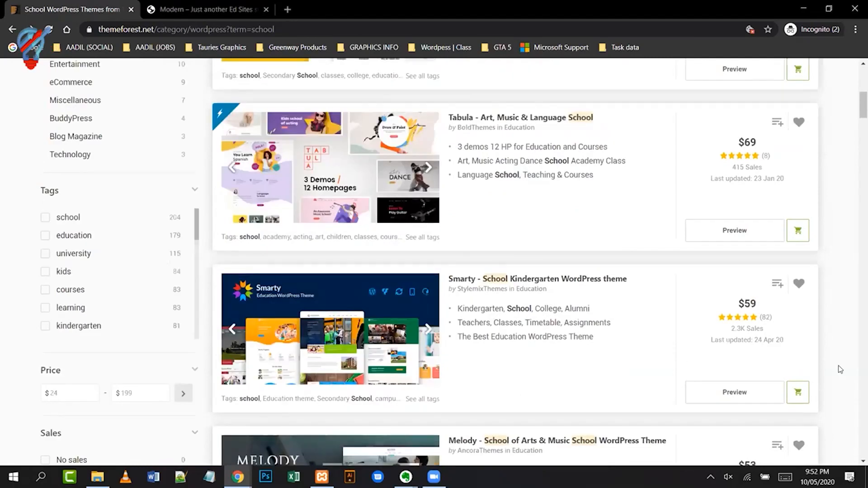
scroll(840, 369, up, 6)
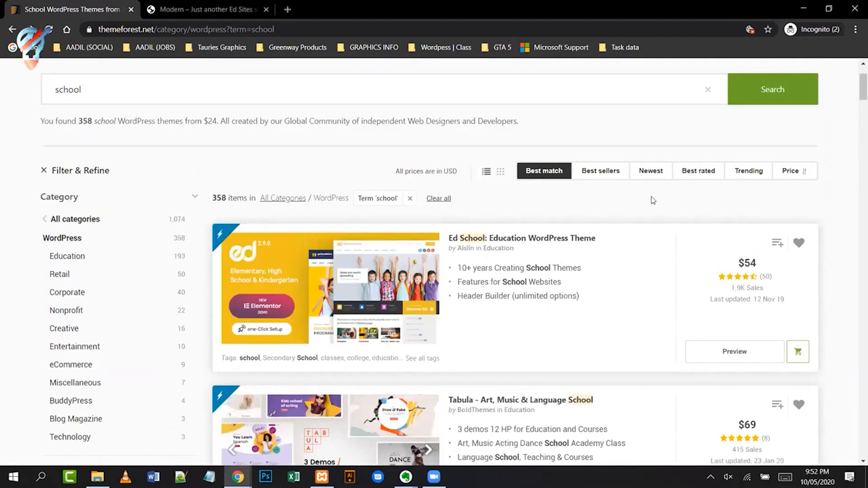
- Sort school themes by Newest, mark Vultur's 6 Sales and Kidko's 15 Sales, and open Winwood
click(652, 171)
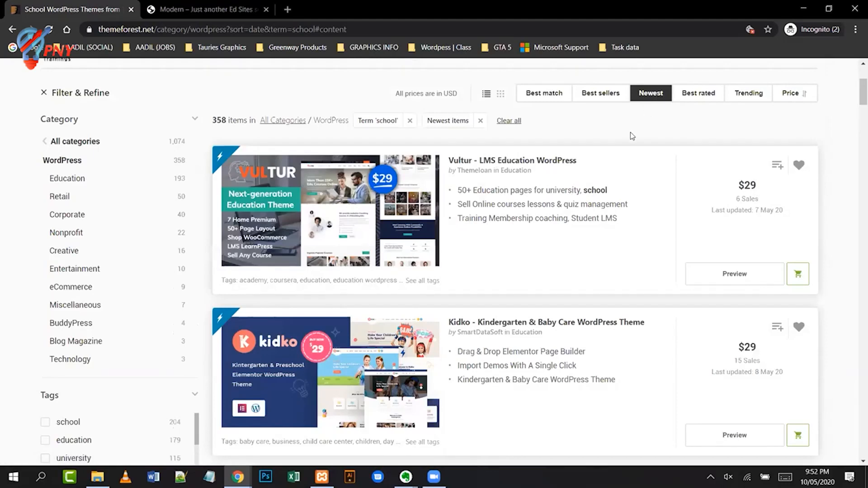
triple_click(764, 202)
drag(761, 361, 735, 362)
scroll(738, 397, down, 4)
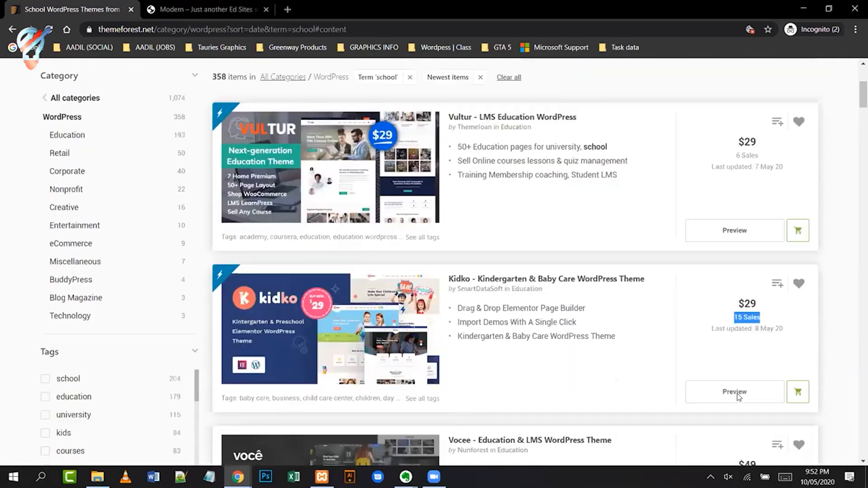
scroll(633, 343, down, 5)
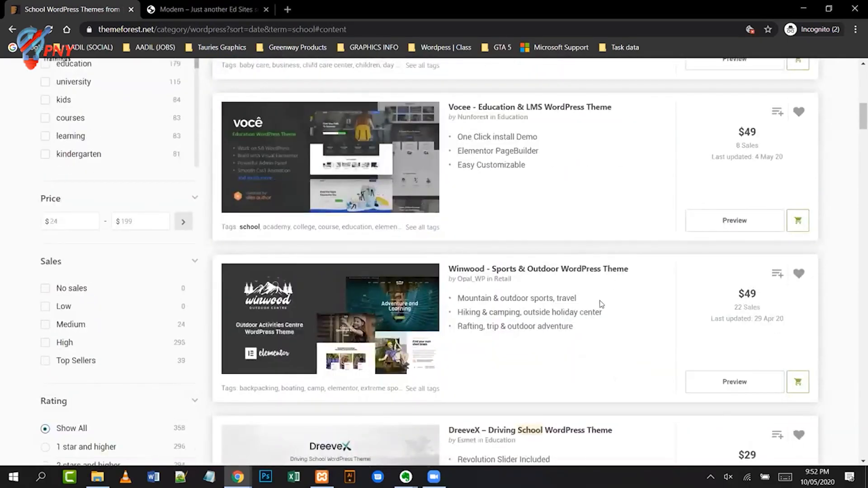
click(574, 270)
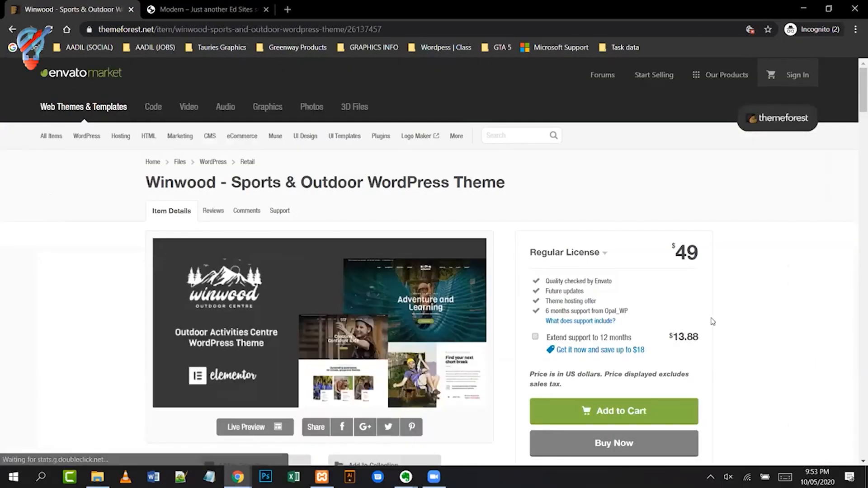
scroll(713, 322, down, 10)
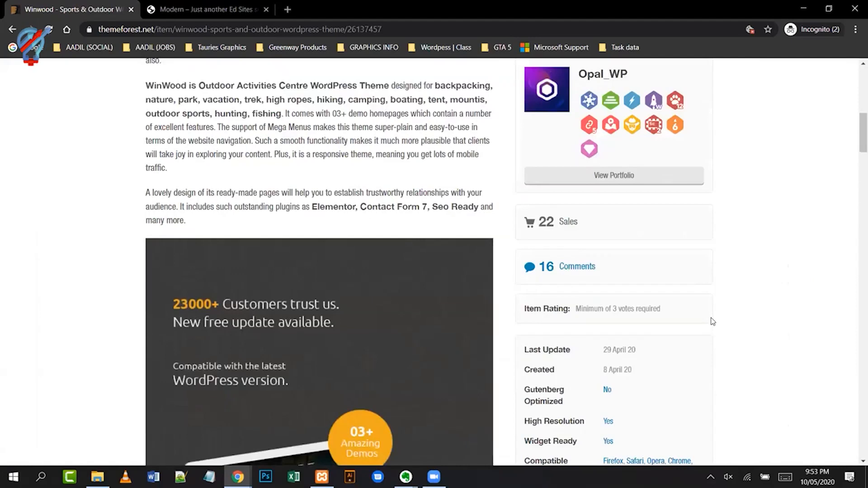
drag(634, 371, 602, 374)
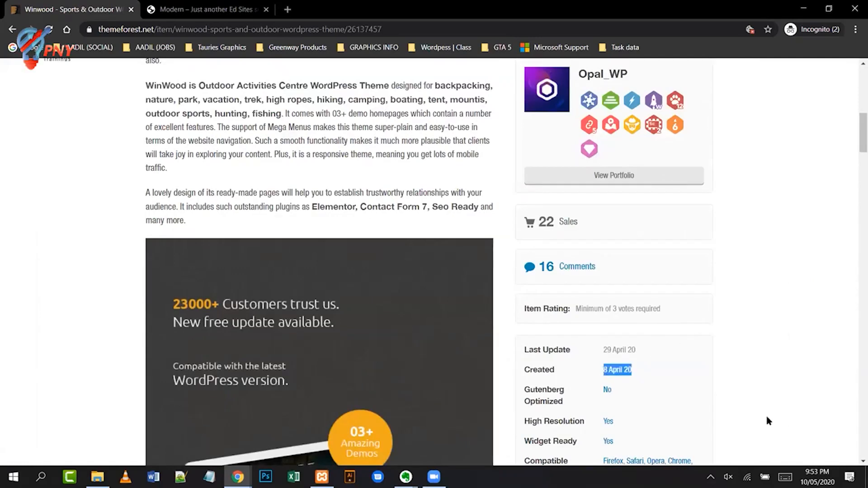
click(764, 385)
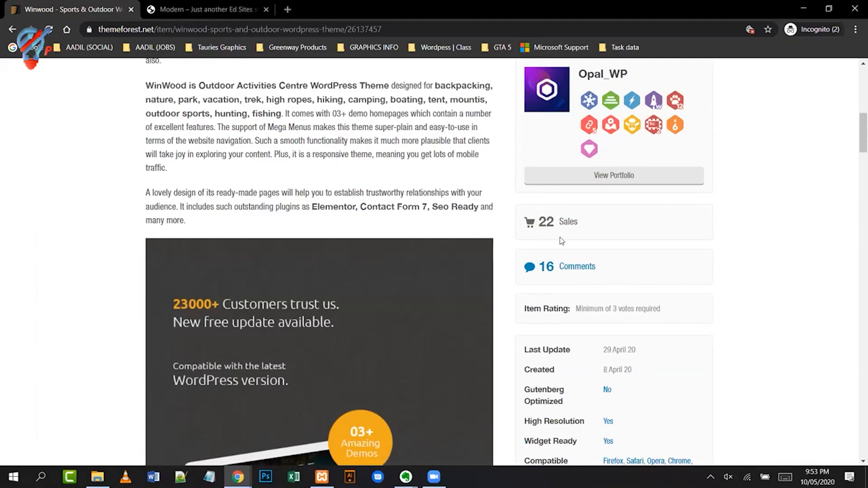
drag(545, 229, 763, 253)
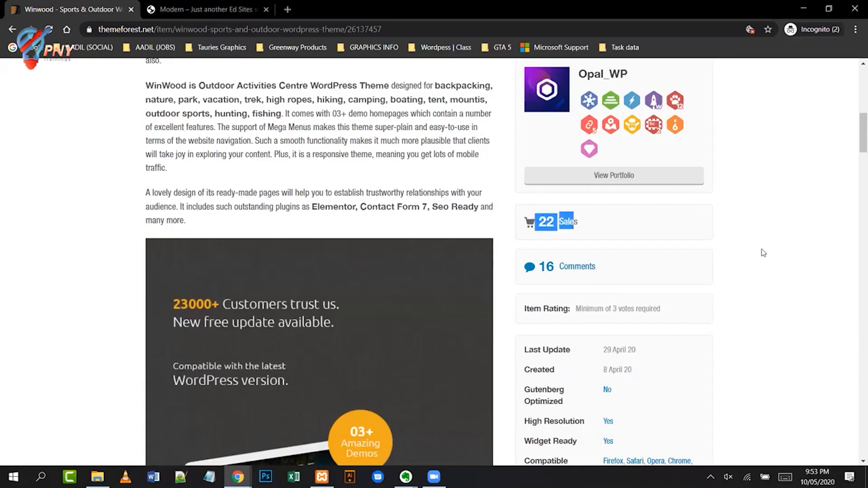
scroll(764, 253, up, 4)
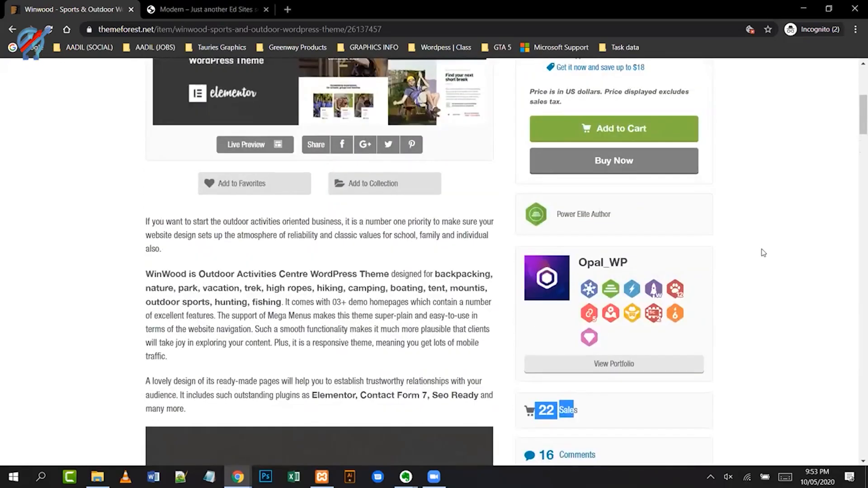
scroll(764, 253, up, 2)
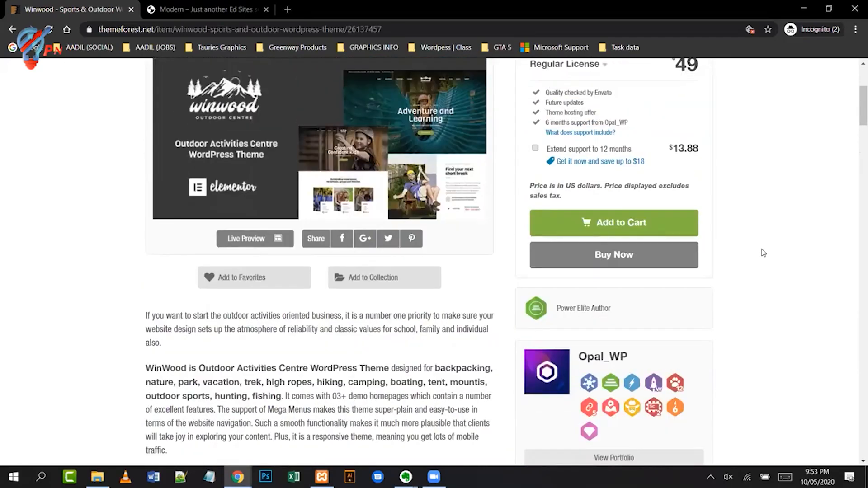
scroll(764, 253, up, 2)
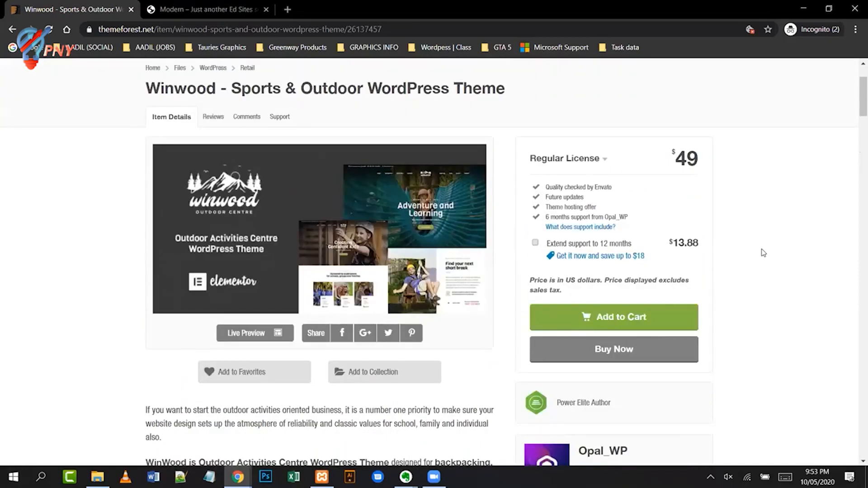
scroll(764, 253, down, 6)
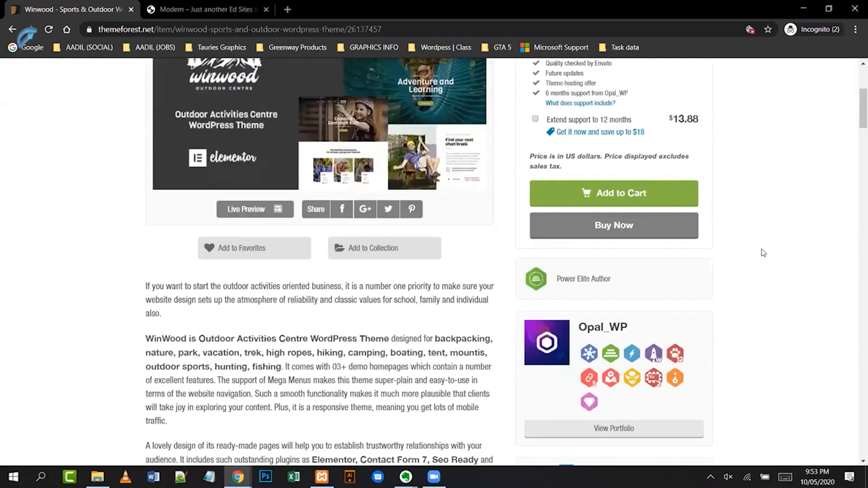
scroll(764, 253, down, 2)
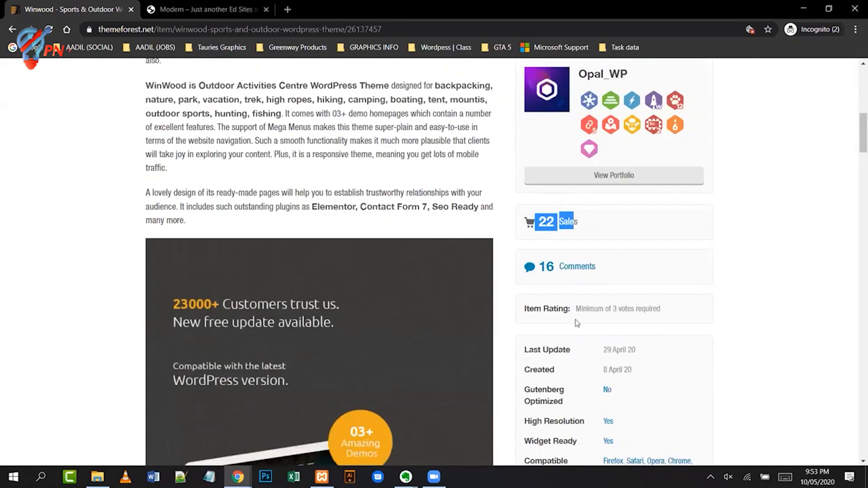
click(788, 256)
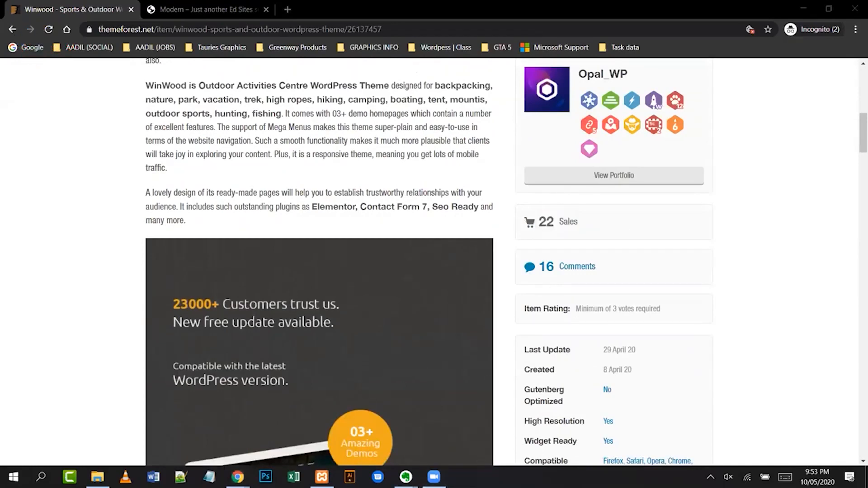
- Launch Calculator by running 'calc' from the Run box
key(super+r)
text(//)
key(BackSpace)
key(BackSpace)
text(calc)
key(Return)
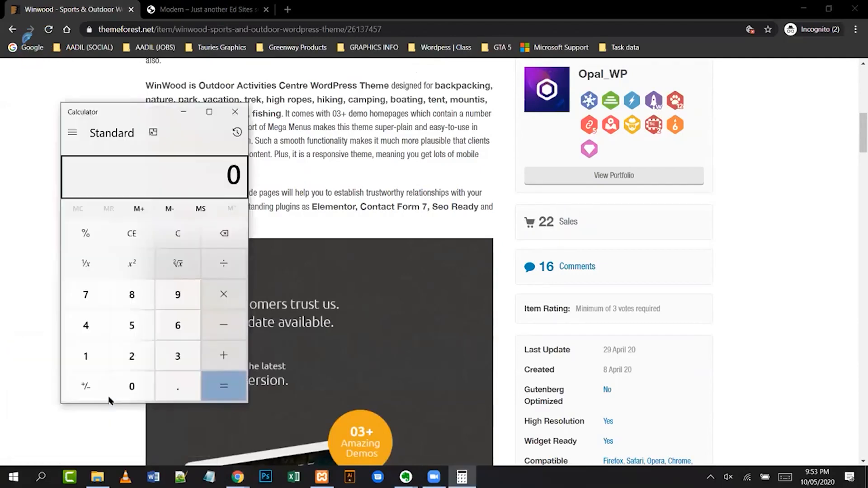
- Compute 22 × 50 = 1,100, multiply by 150 for 165,000, then close Calculator
text(22*50)
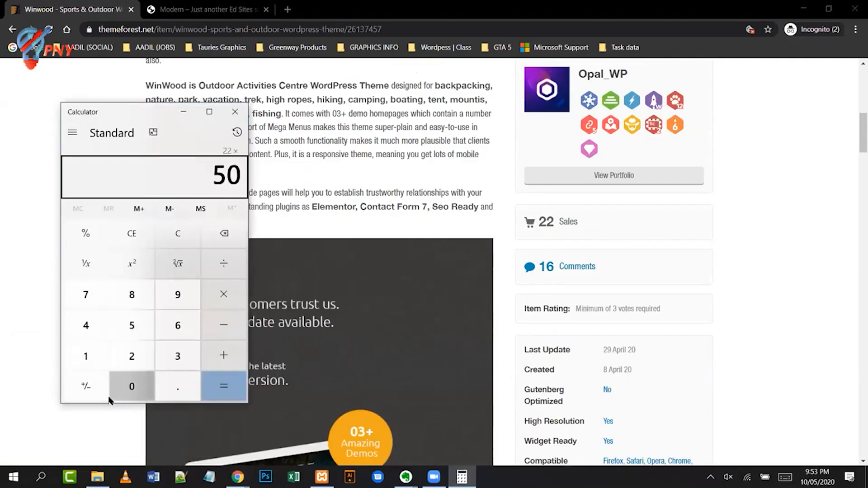
key(Return)
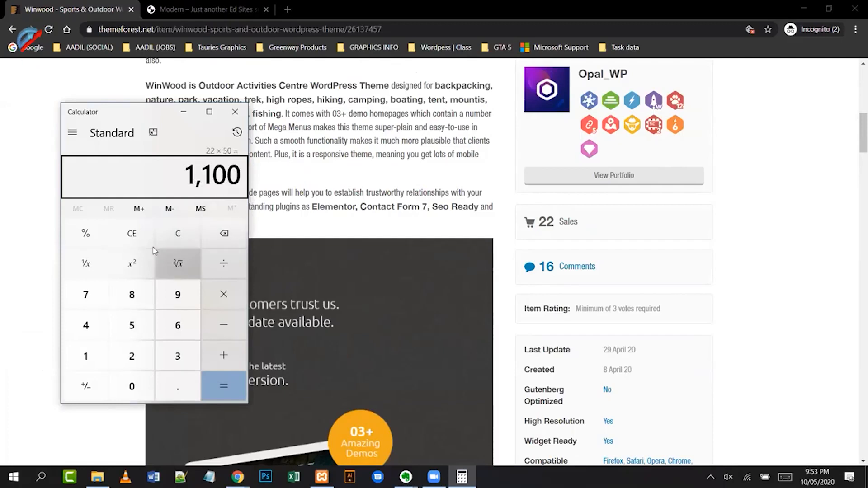
click(237, 295)
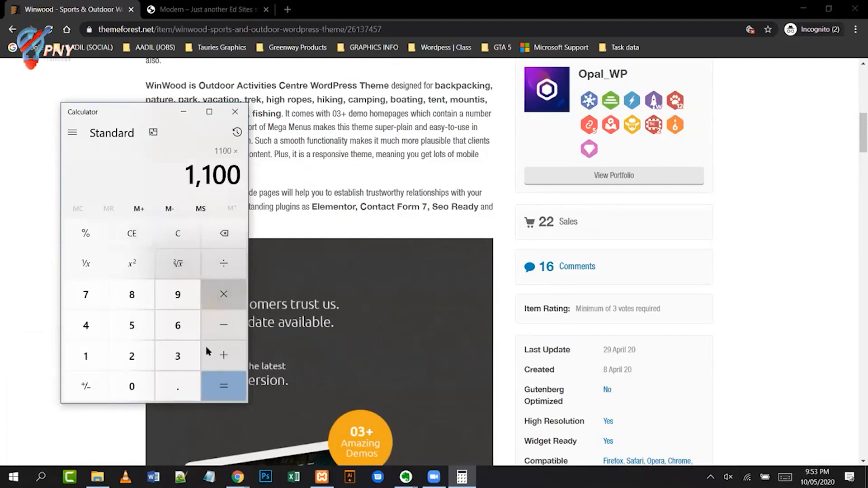
text(150)
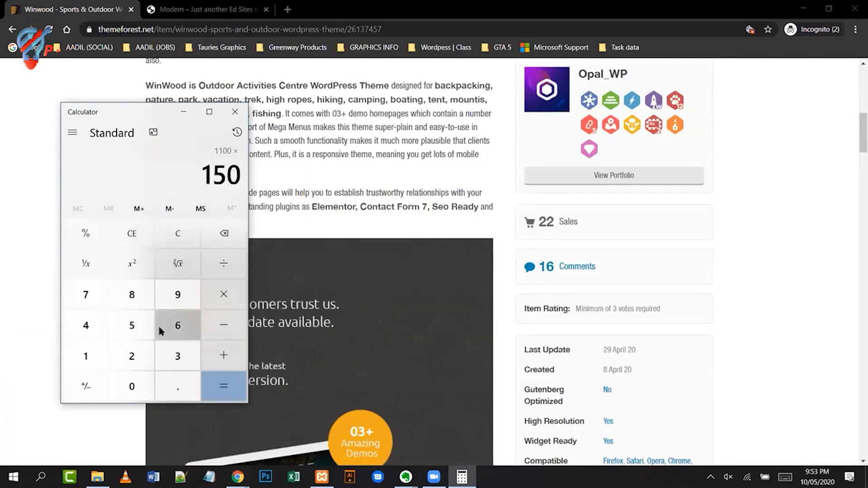
click(225, 376)
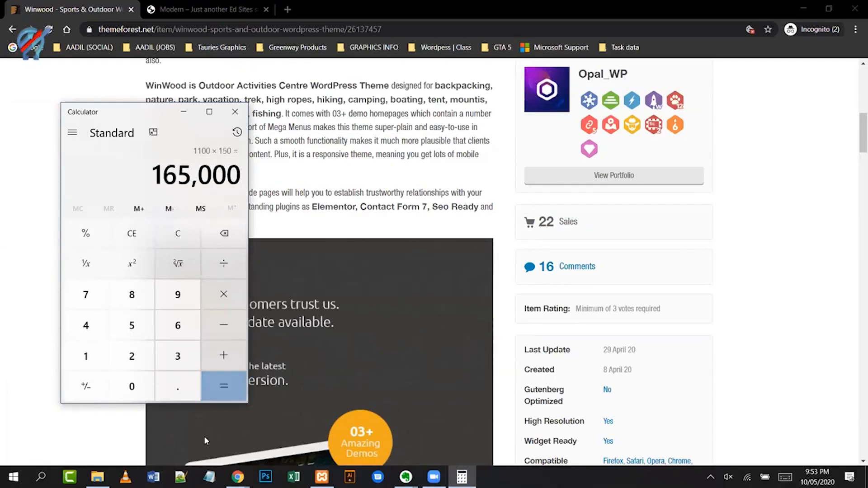
click(235, 111)
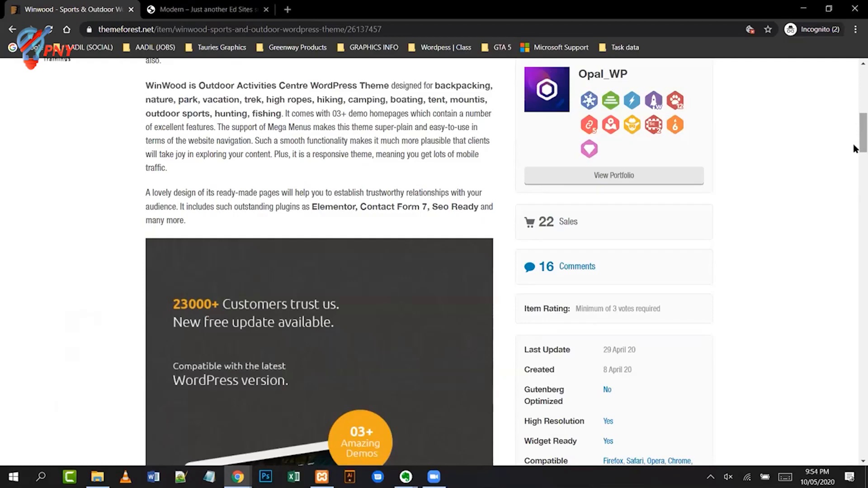
- Open wplocker.com in a new tab, then switch back to the Winwood theme tab
drag(857, 138, 856, 74)
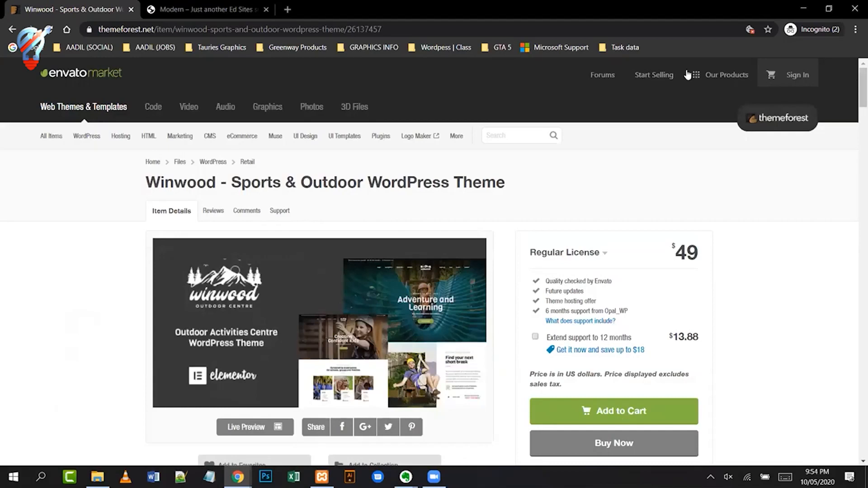
click(288, 9)
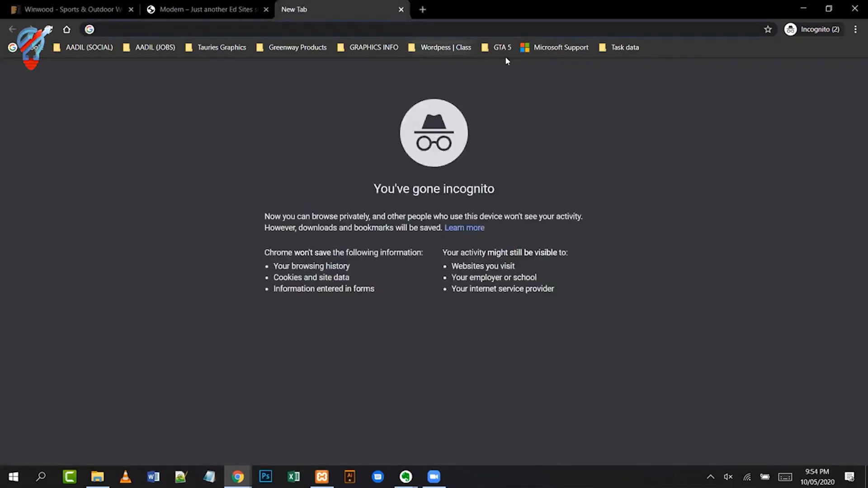
text(wp)
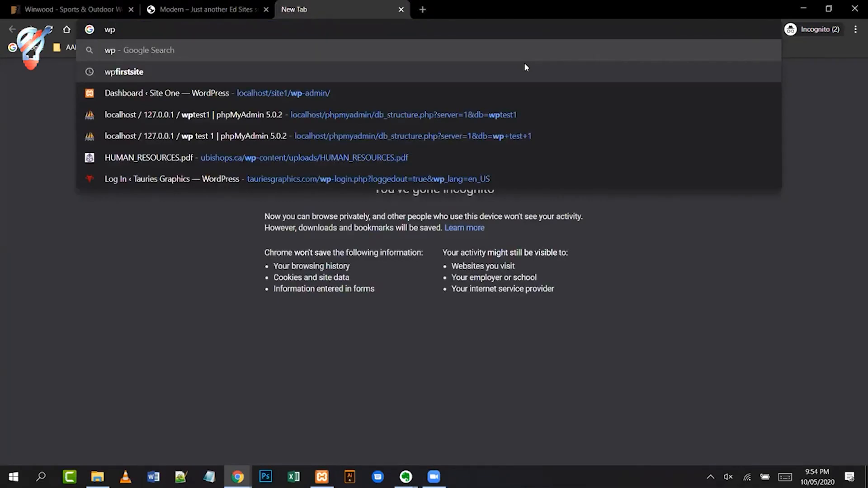
text(lo)
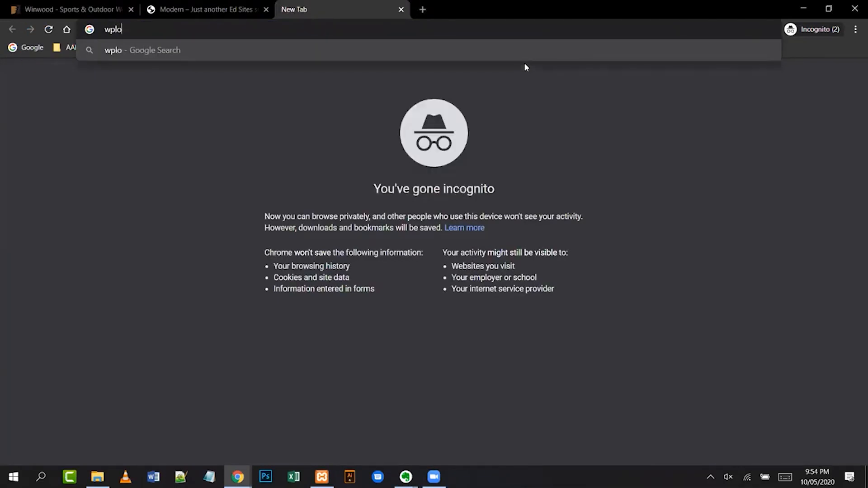
text(cker)
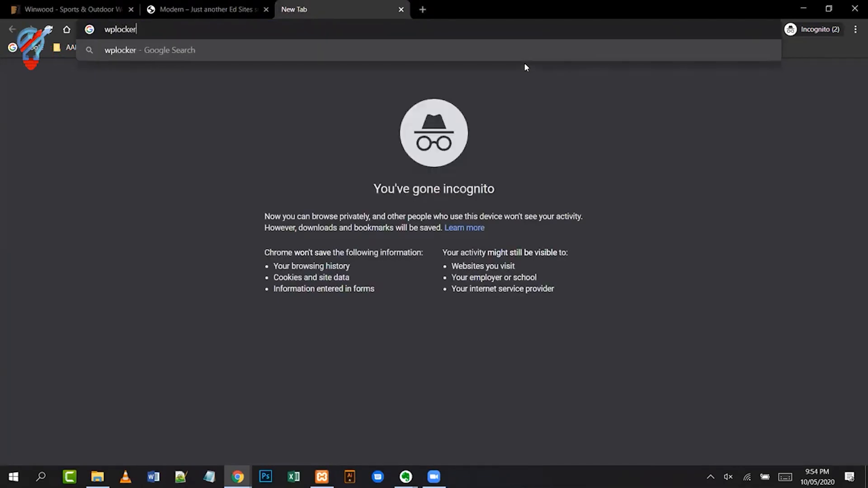
text(.com)
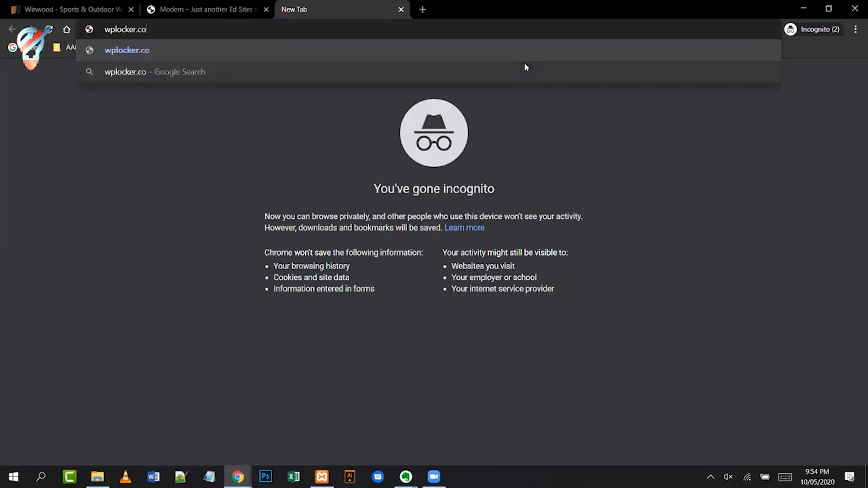
key(Return)
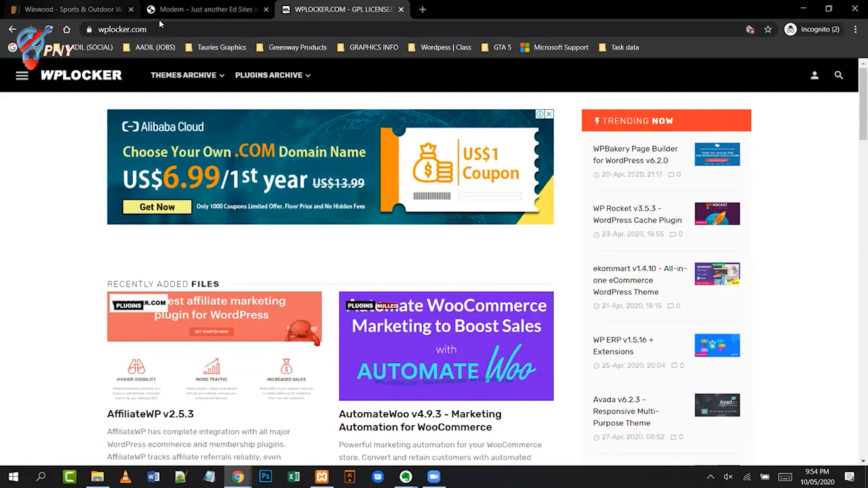
click(90, 7)
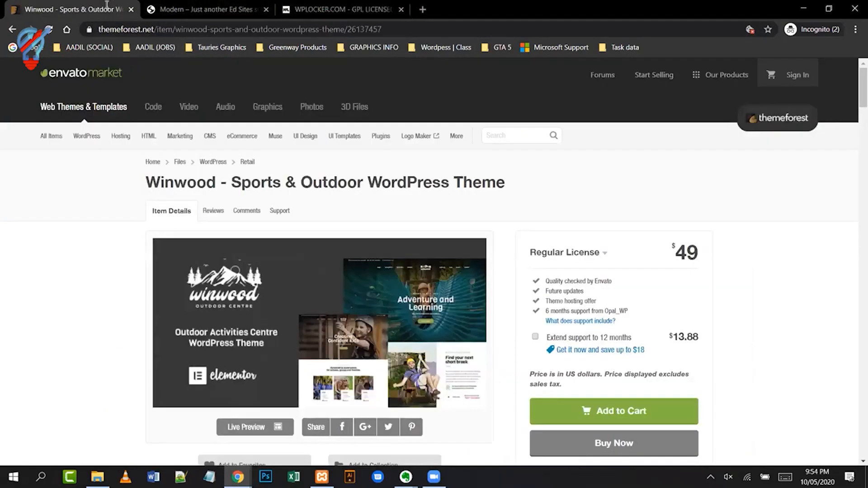
- Return to the 'school' results, sort by Best sellers, and highlight KALLYAS's 44.6K sales
click(12, 29)
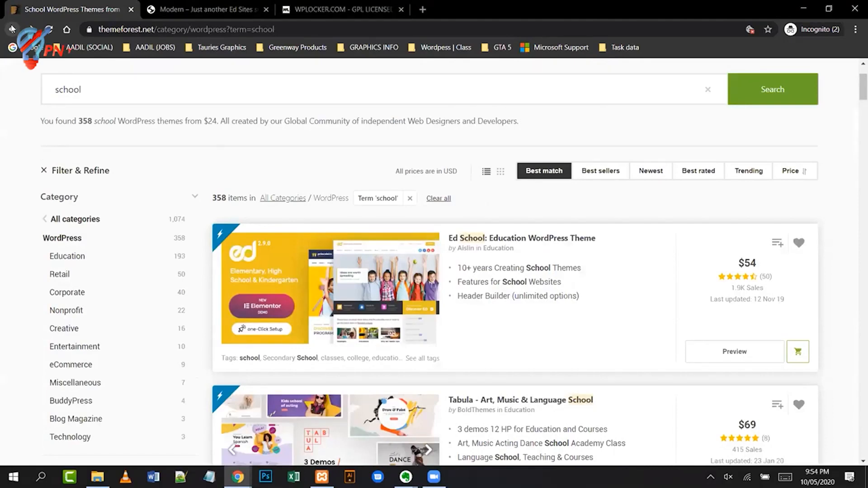
click(604, 172)
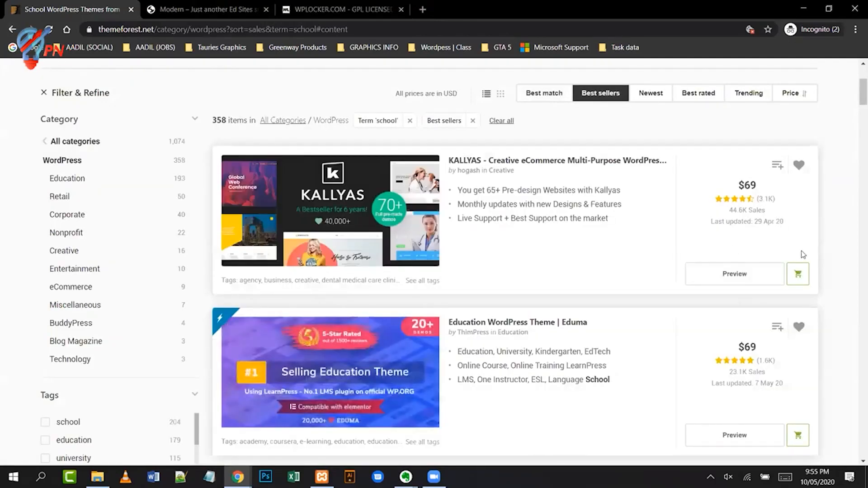
drag(729, 210, 746, 210)
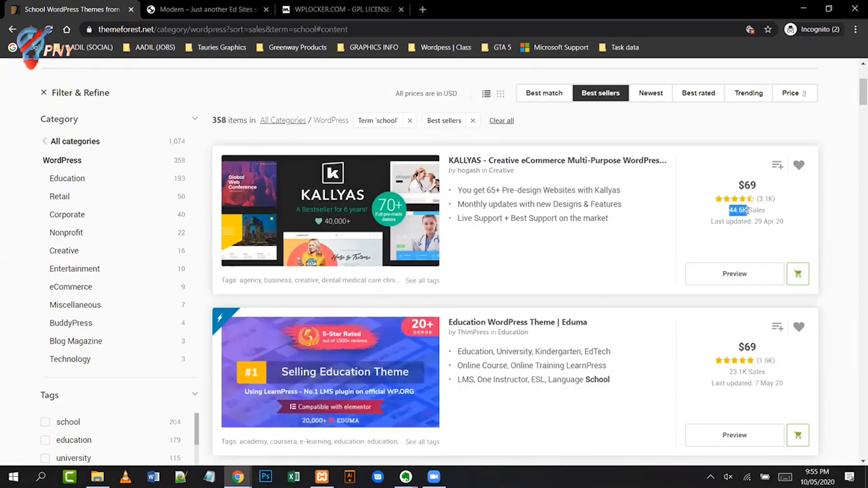
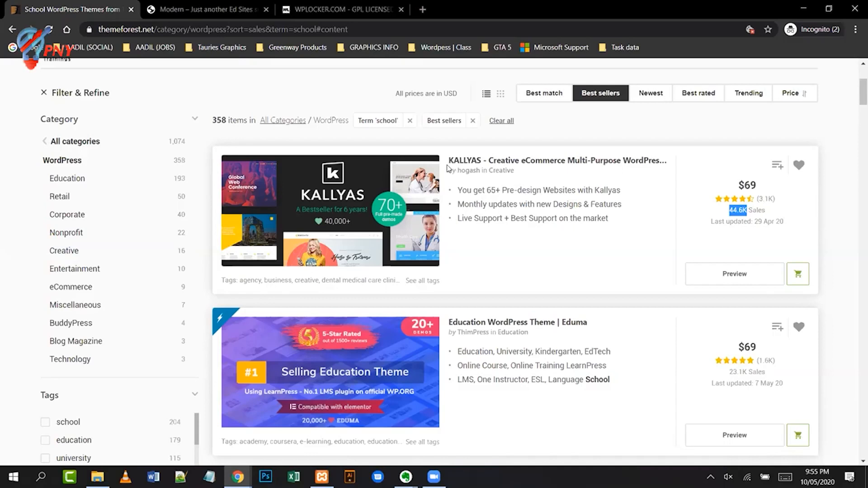
- Open the KALLYAS theme's ThemeForest item page and select the name KALLYAS in its title
drag(449, 168, 482, 162)
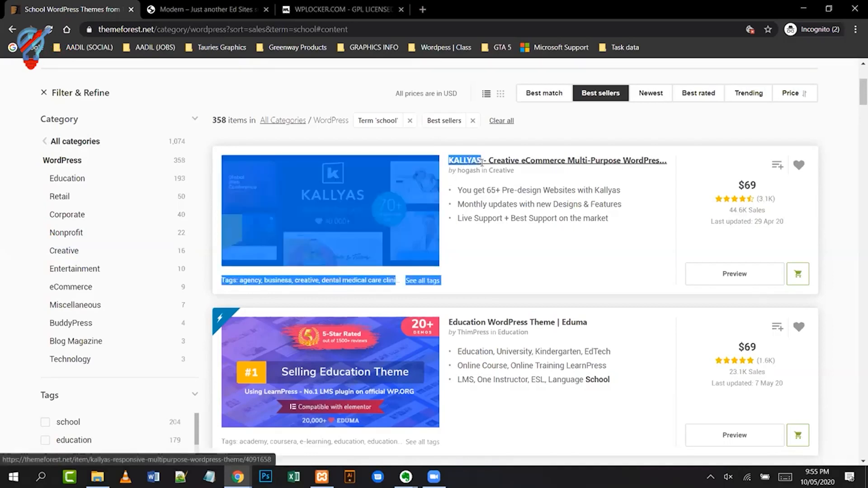
click(522, 165)
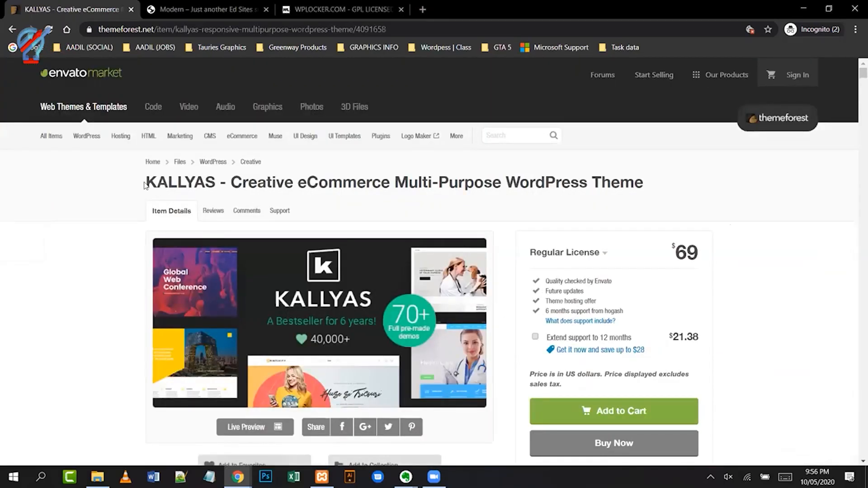
drag(145, 183, 215, 182)
key(ctrl+c)
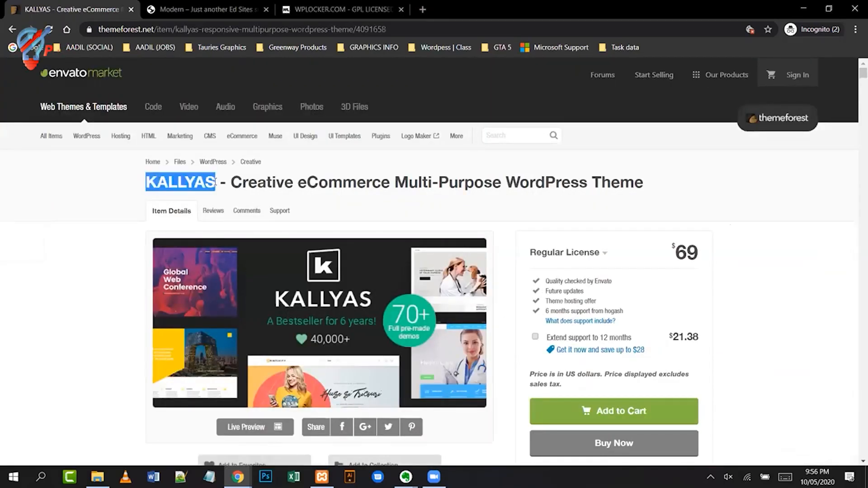
click(330, 9)
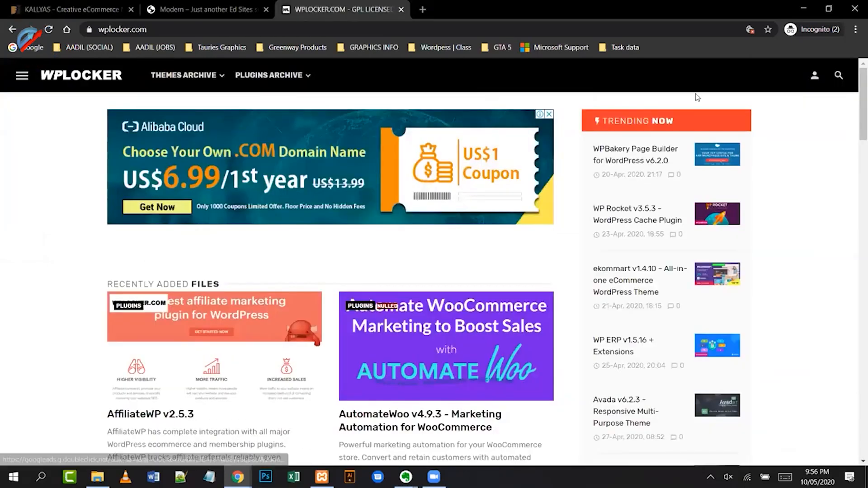
- Search WPLocker for the pasted name KALLYAS and check the KALLYAS v4.17.5 result
click(841, 77)
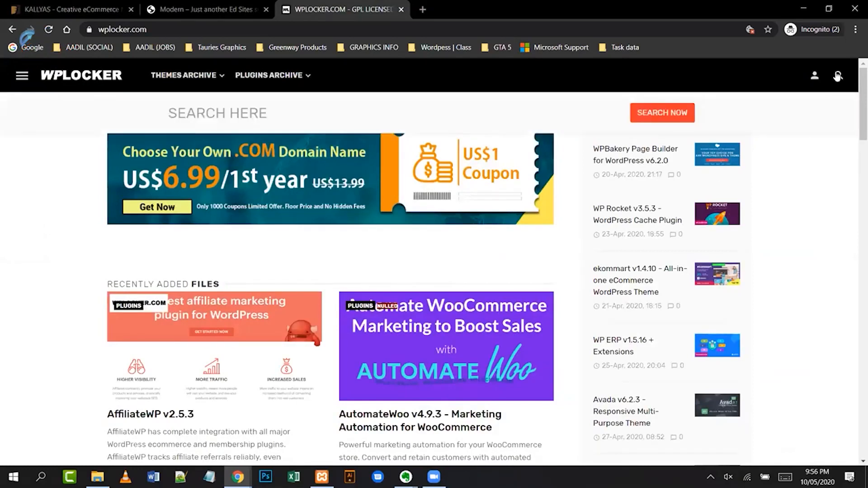
click(403, 110)
key(ctrl+v)
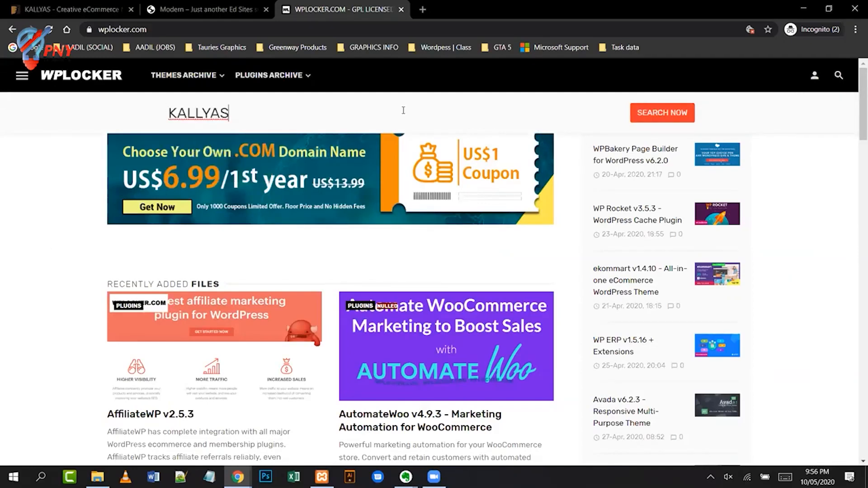
click(672, 115)
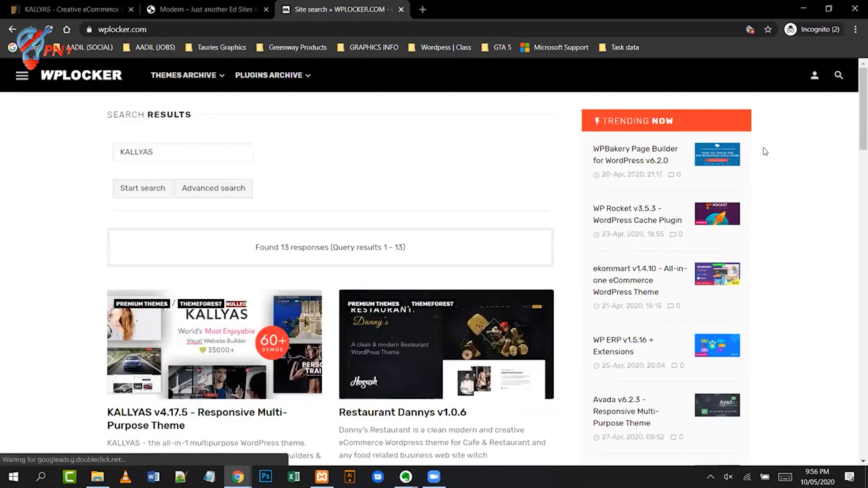
scroll(765, 152, down, 2)
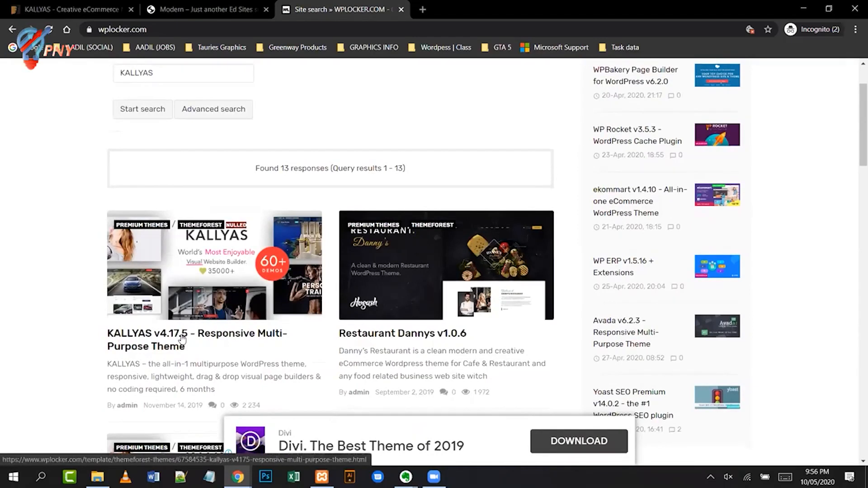
click(182, 339)
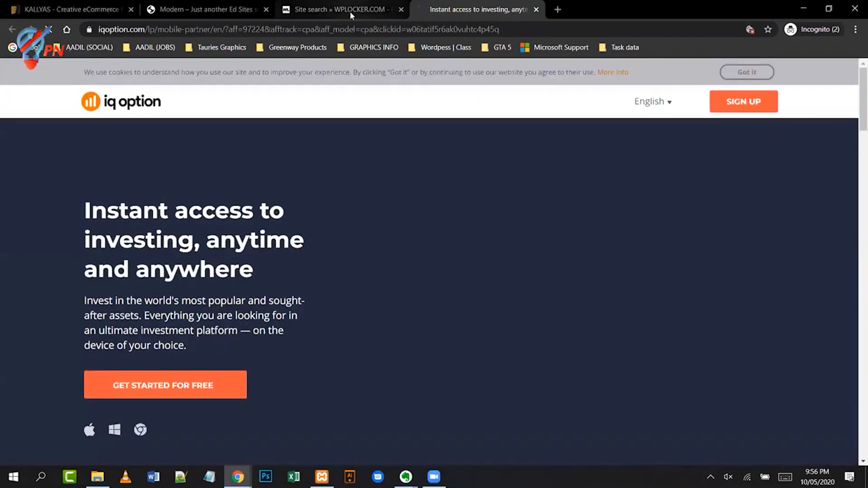
click(350, 11)
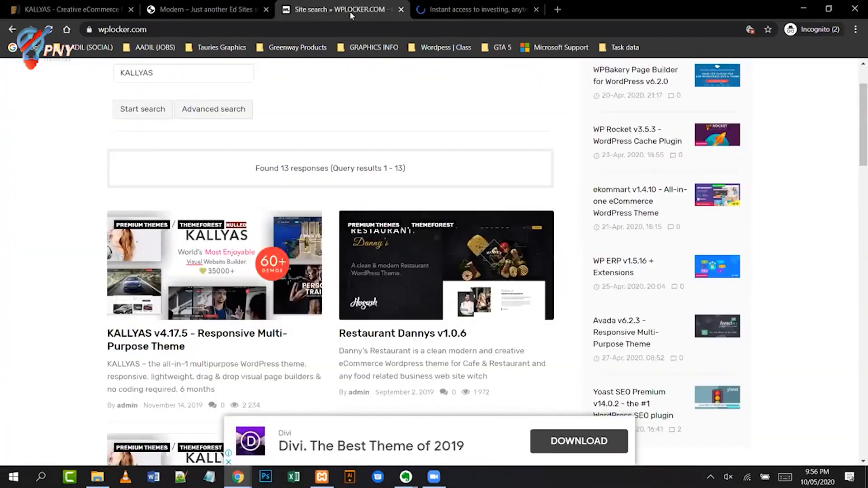
- Open the KALLYAS v4.17.5 post and try its zippyshare download link twice
click(191, 337)
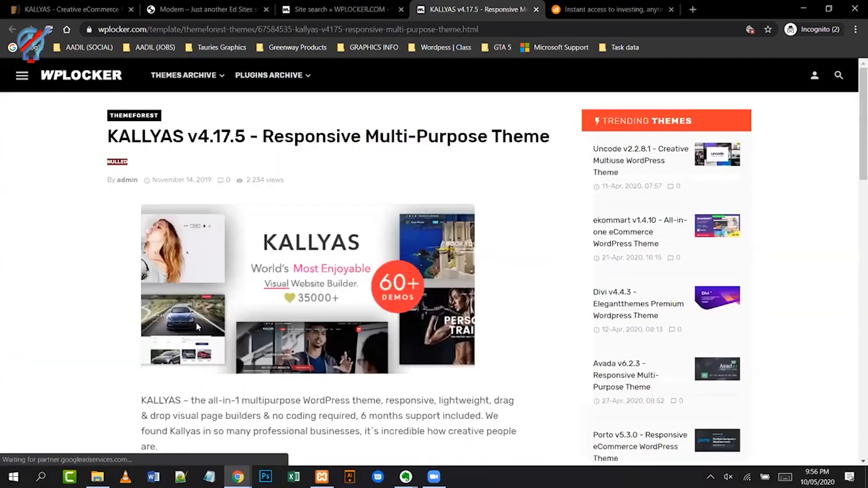
scroll(382, 185, down, 5)
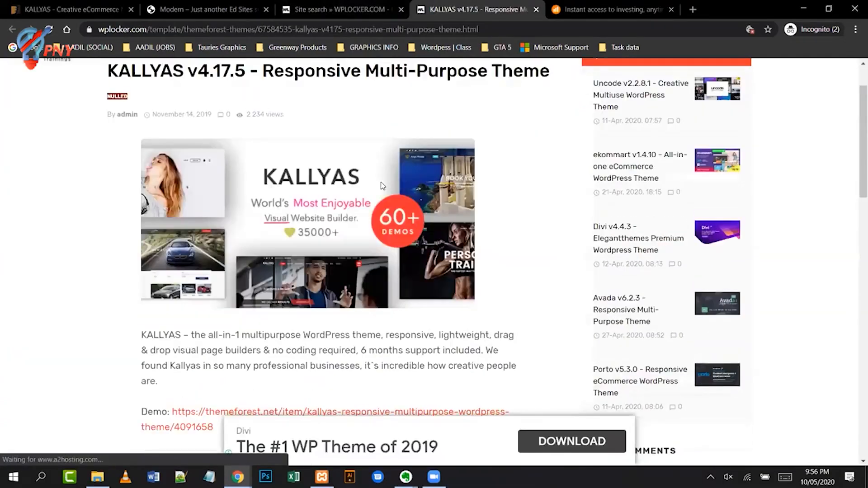
scroll(448, 218, down, 2)
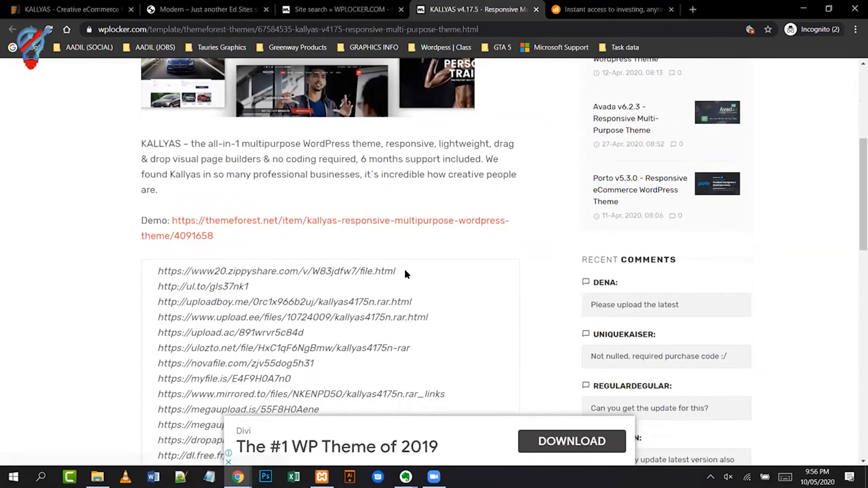
click(171, 270)
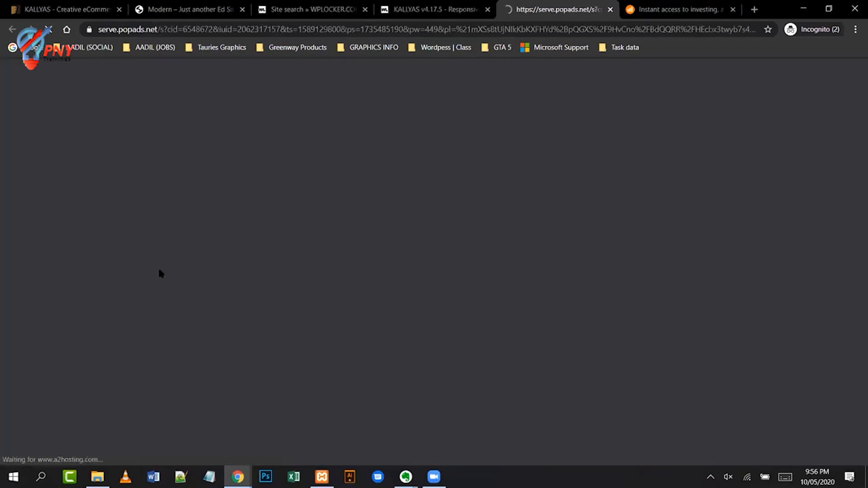
click(431, 9)
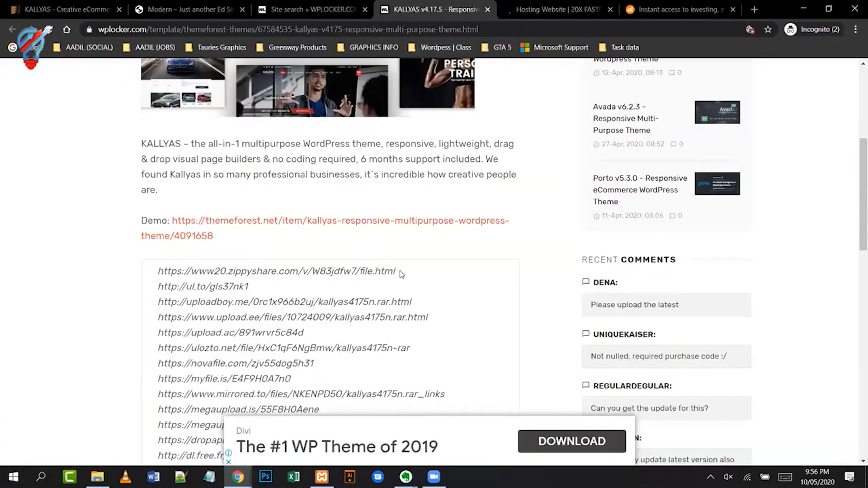
click(178, 273)
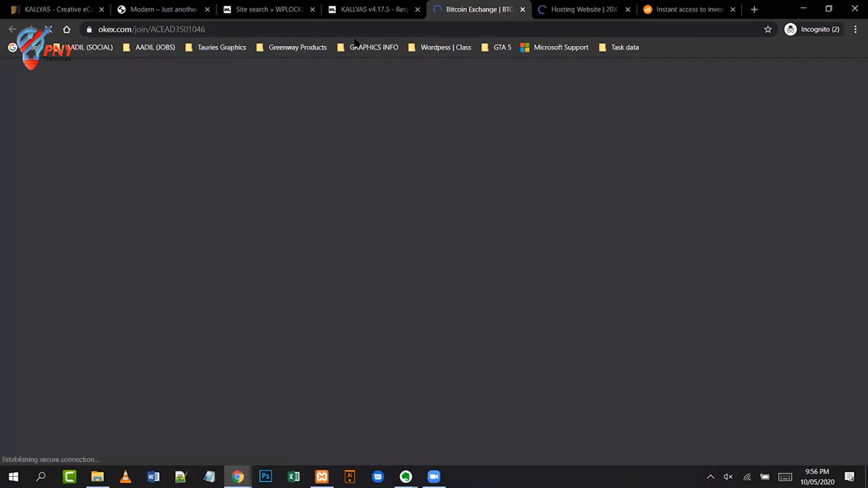
click(360, 18)
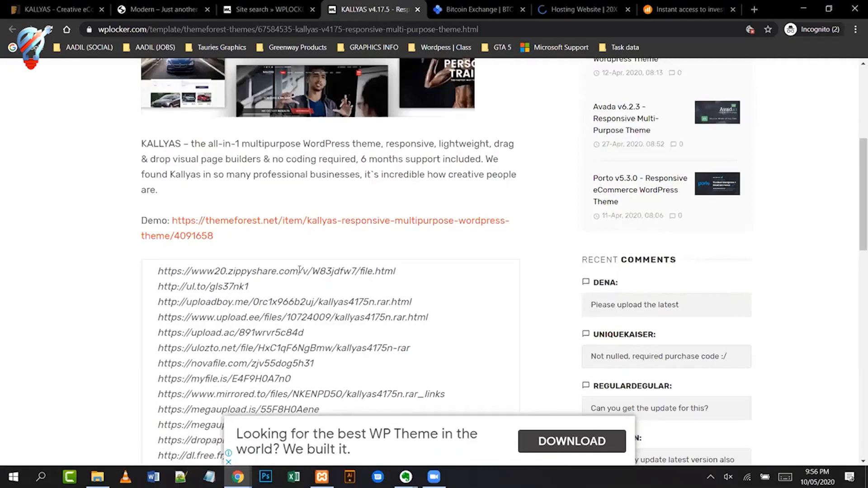
- Copy the full zippyshare link and paste it as the address in the spare OKEx tab
drag(395, 271, 156, 266)
key(ctrl+c)
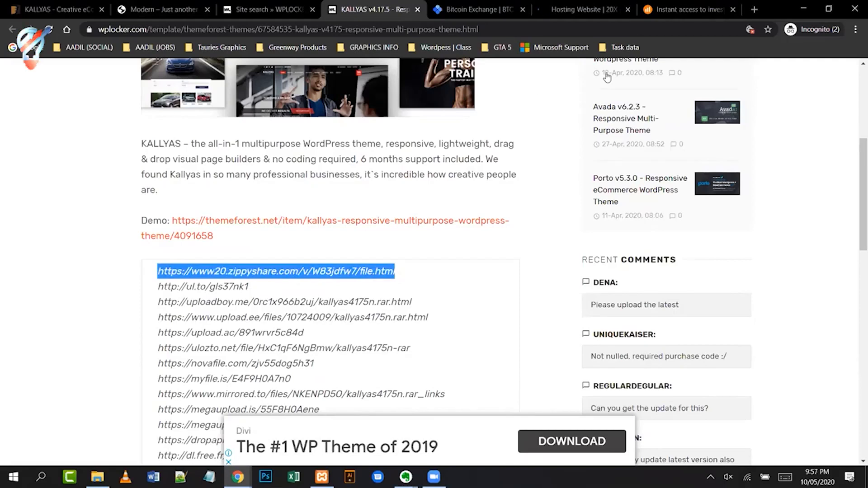
click(475, 13)
click(487, 24)
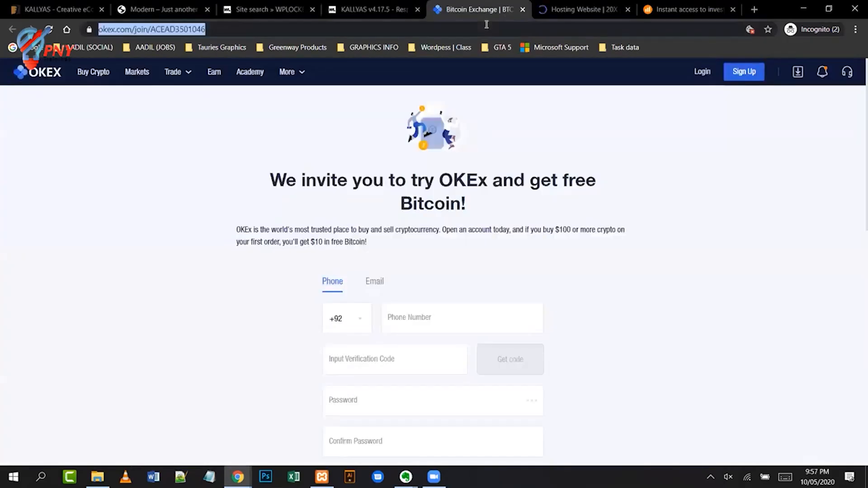
key(ctrl+v)
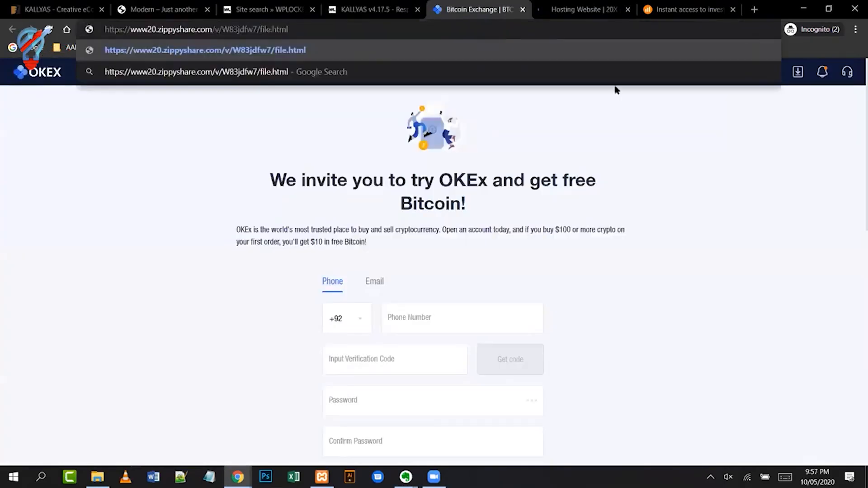
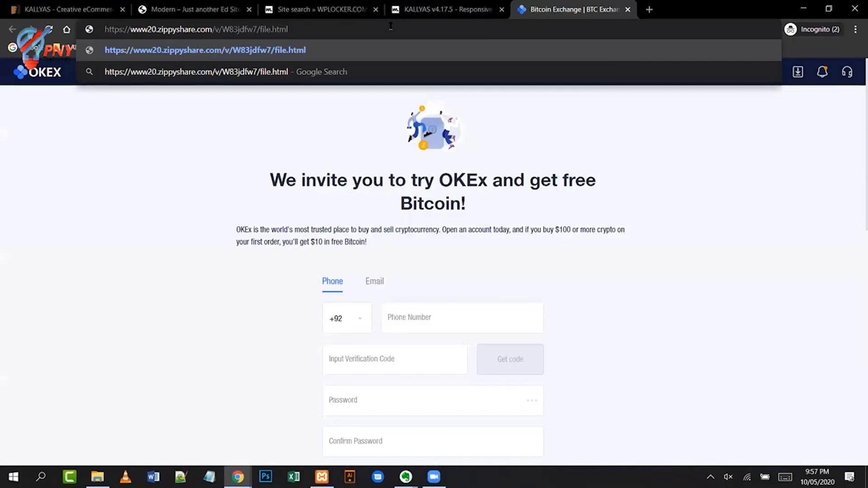
- Load the www20.zippyshare.com page for the kallyas4175n.rar file
key(Return)
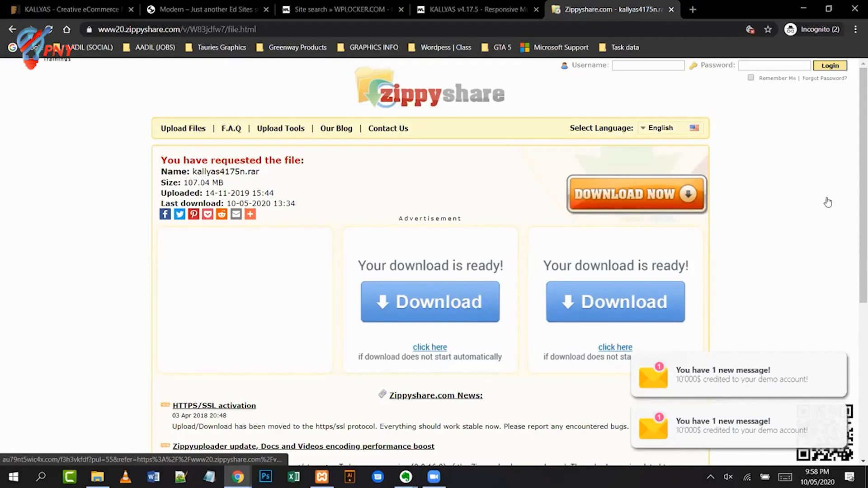
- Download the 107 MB kallyas4175n.rar and save it to ARIEN (D:) › 02.OFFICE › WORDPRESS
click(770, 231)
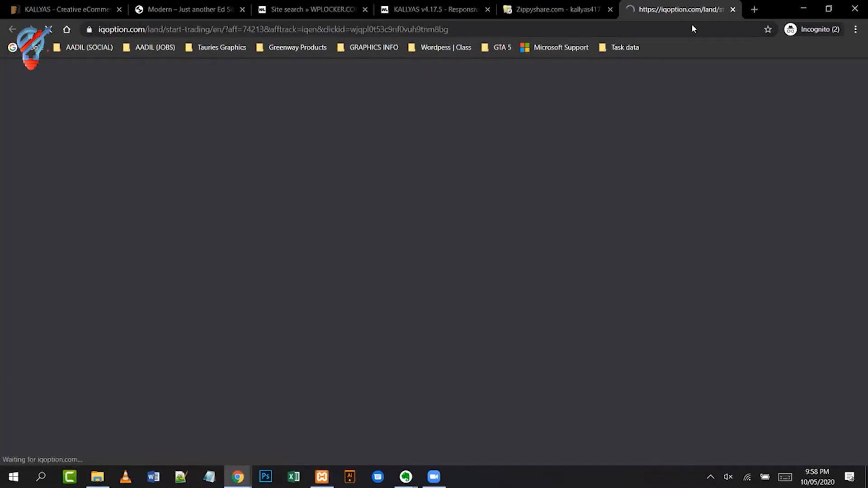
click(541, 10)
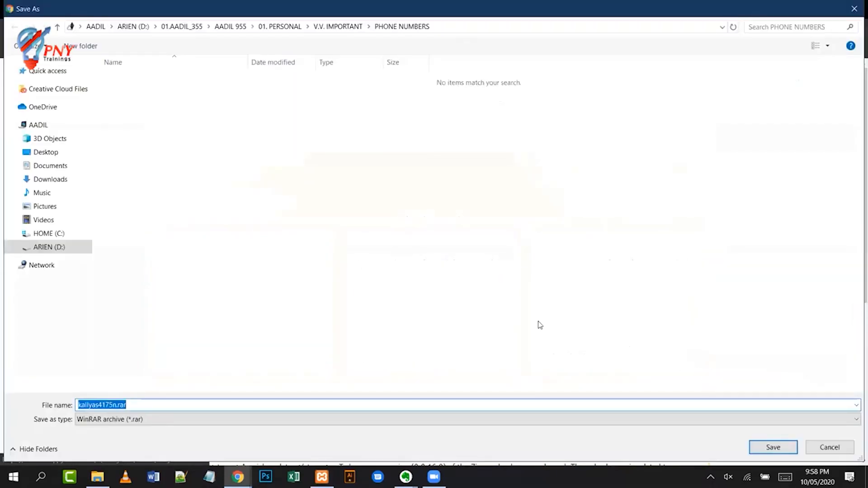
click(65, 246)
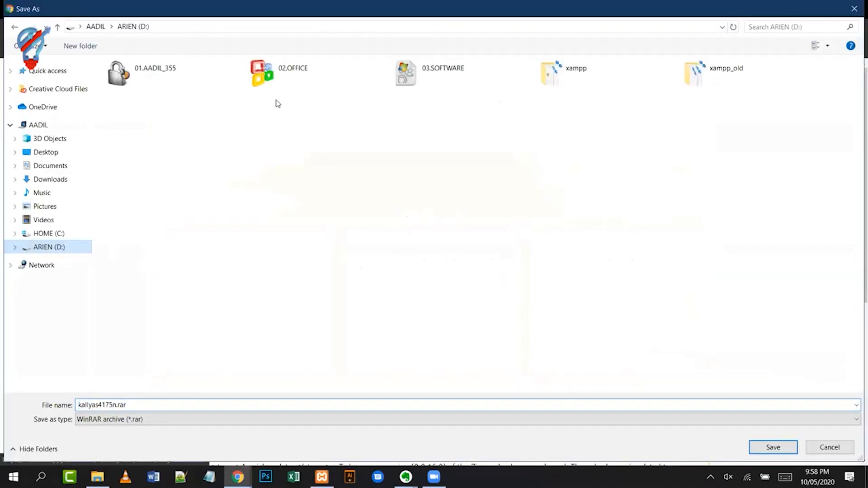
double_click(318, 77)
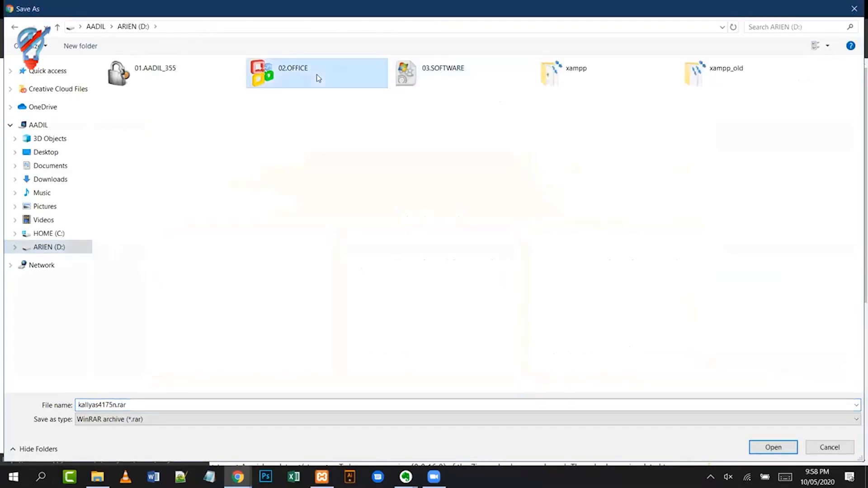
double_click(688, 102)
click(772, 447)
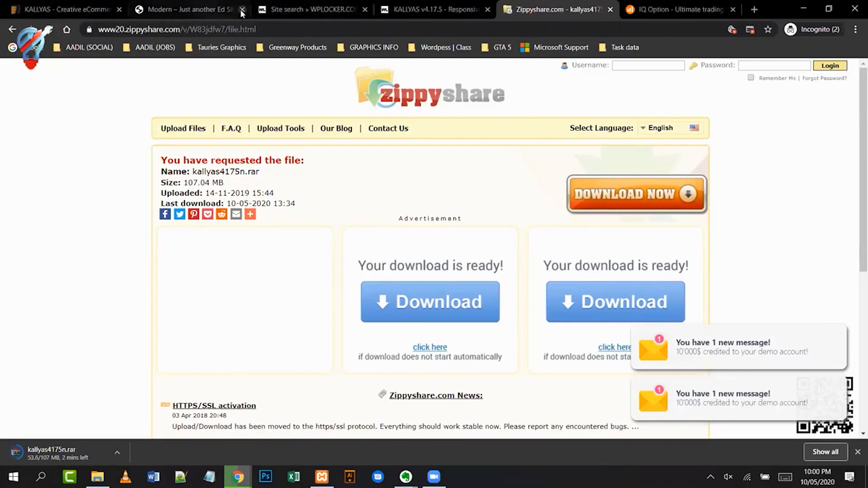
- Go back to the WPLocker tab and open the Premium Themes archive from the header menu
click(190, 9)
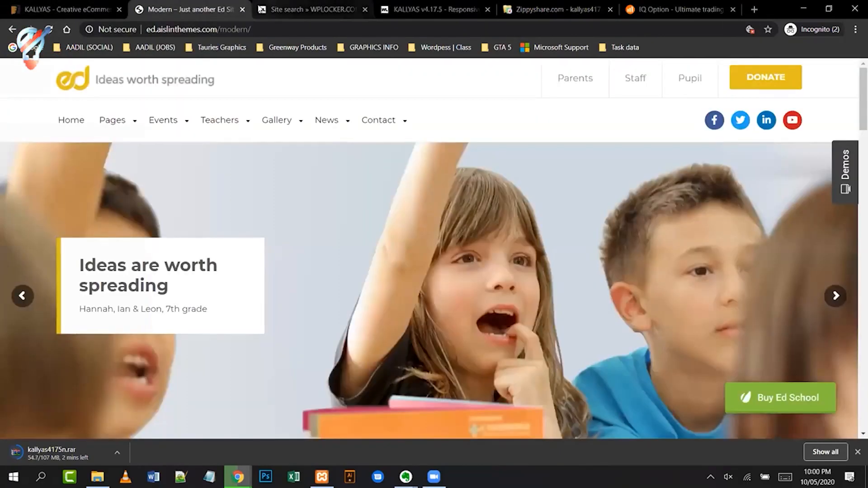
click(298, 9)
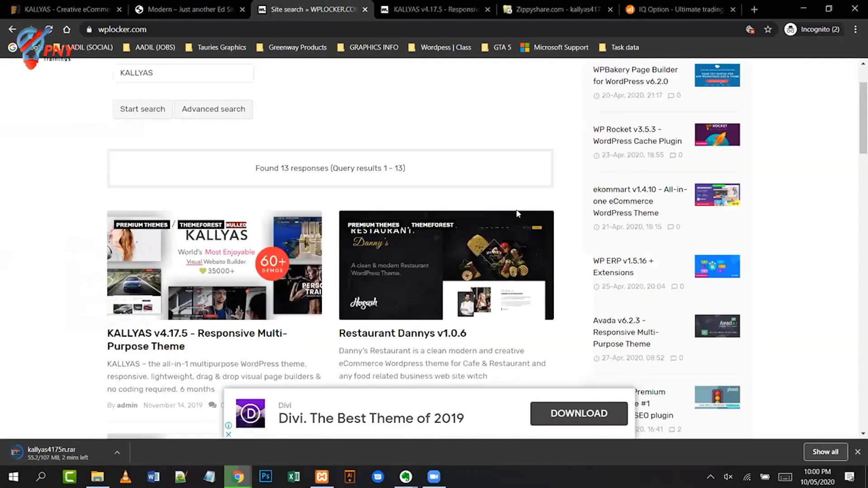
scroll(531, 188, up, 2)
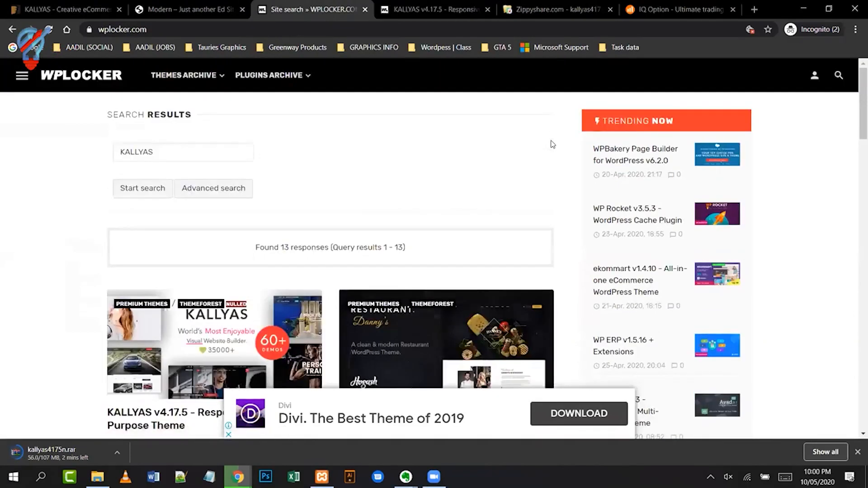
mouse_move(189, 72)
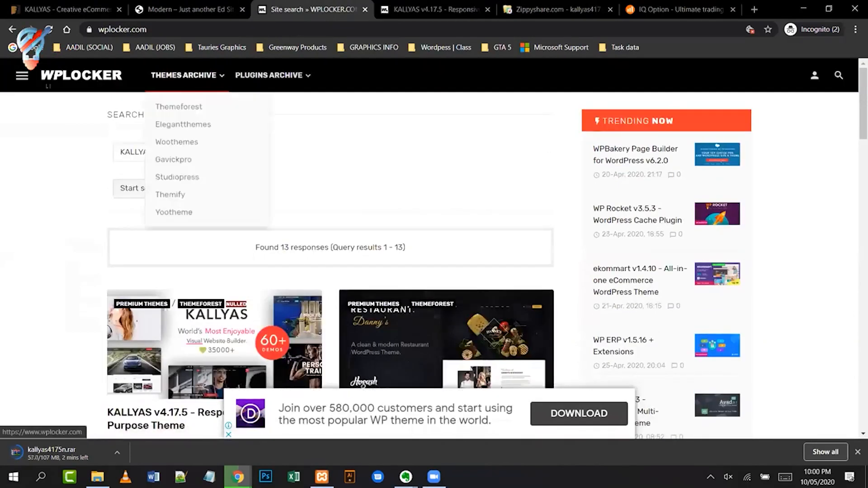
click(21, 76)
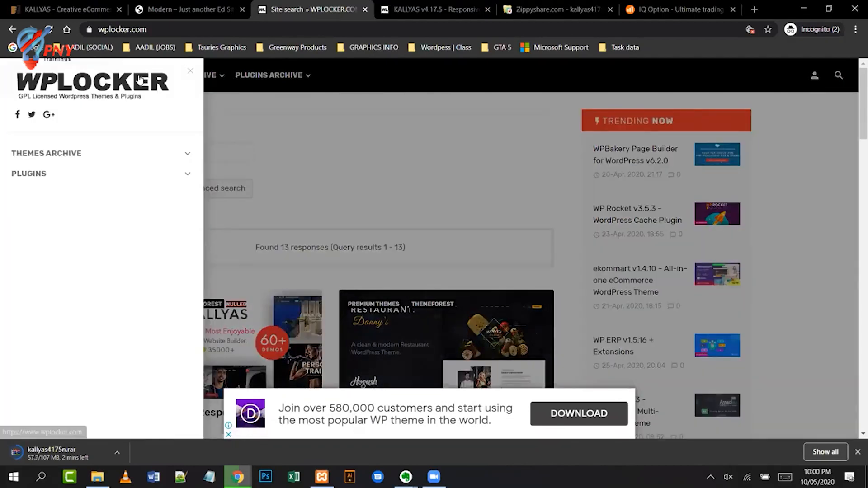
click(218, 93)
click(220, 77)
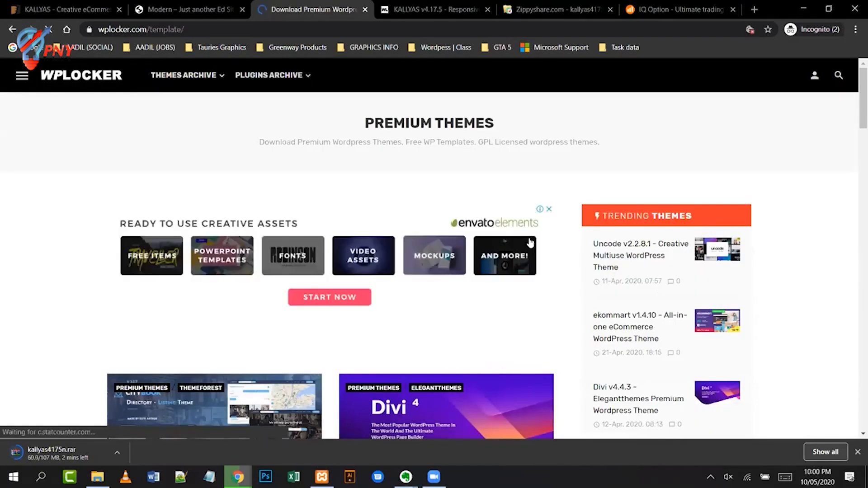
- Scroll down the Premium Themes listing to the Eduma and Reco themes
scroll(469, 269, down, 4)
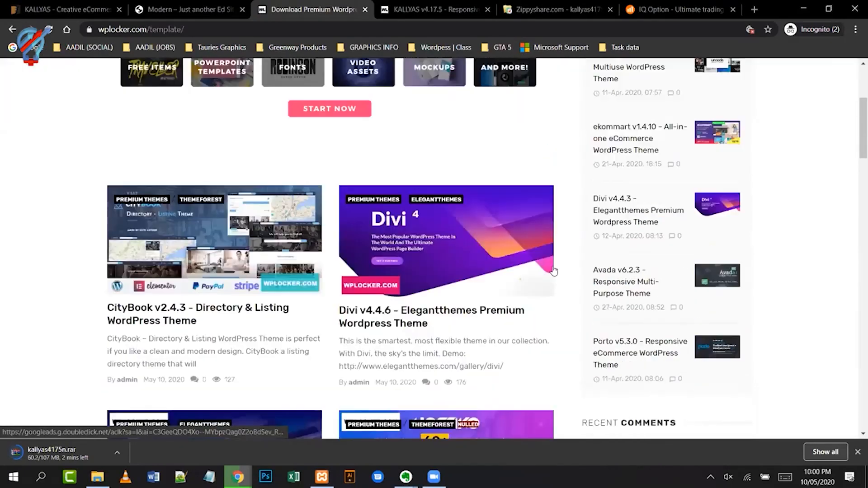
scroll(561, 259, down, 4)
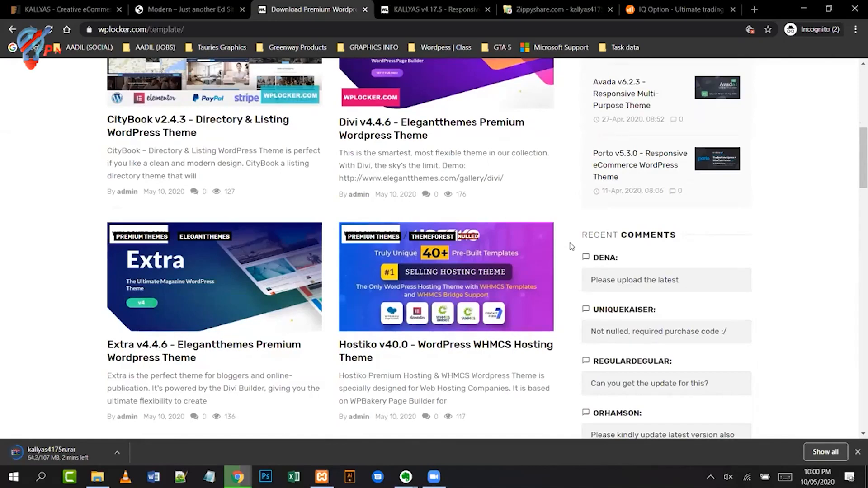
scroll(572, 247, down, 2)
scroll(572, 246, down, 2)
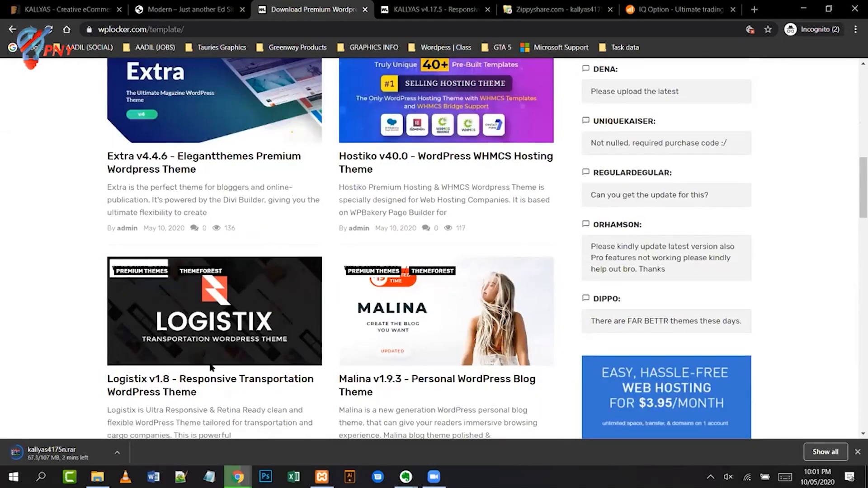
scroll(213, 369, down, 2)
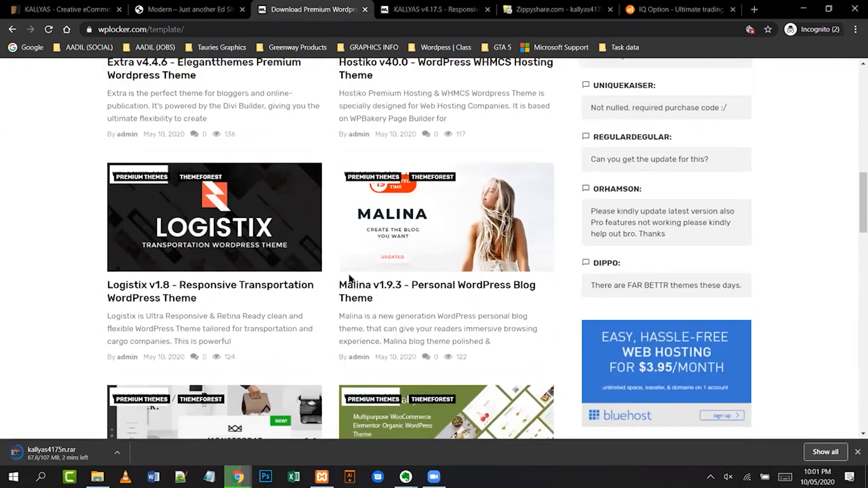
scroll(350, 285, down, 2)
scroll(350, 285, down, 4)
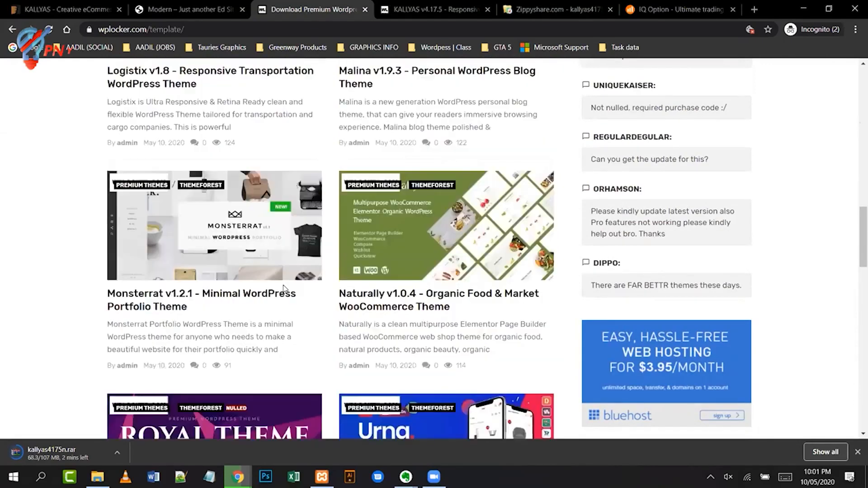
scroll(438, 262, down, 4)
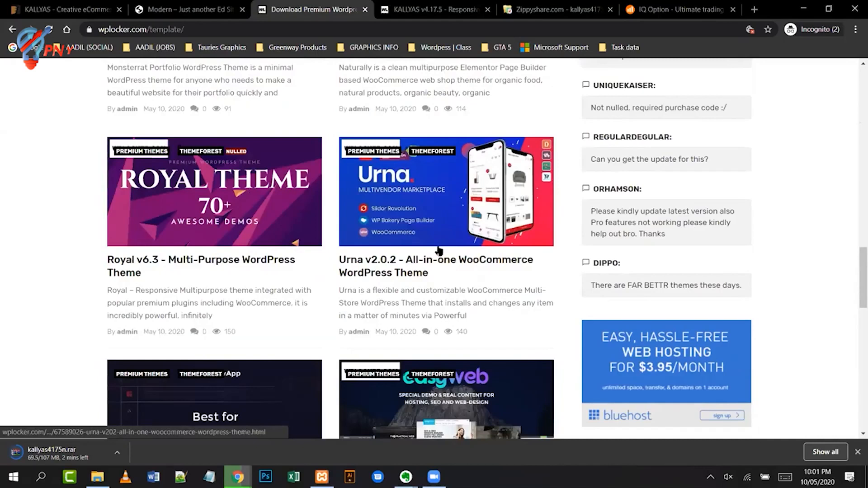
scroll(541, 257, down, 3)
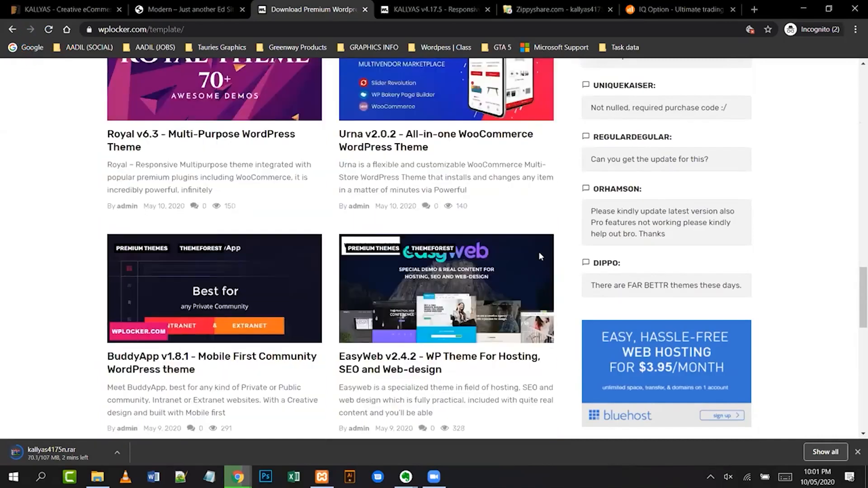
scroll(540, 257, down, 9)
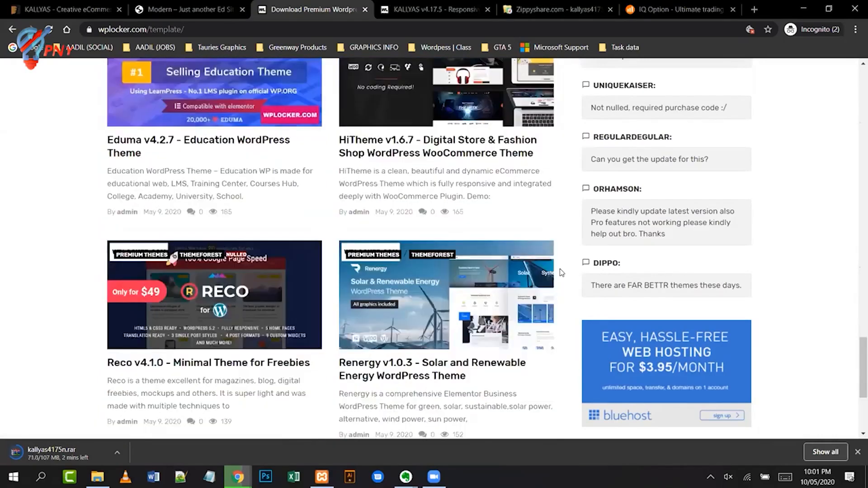